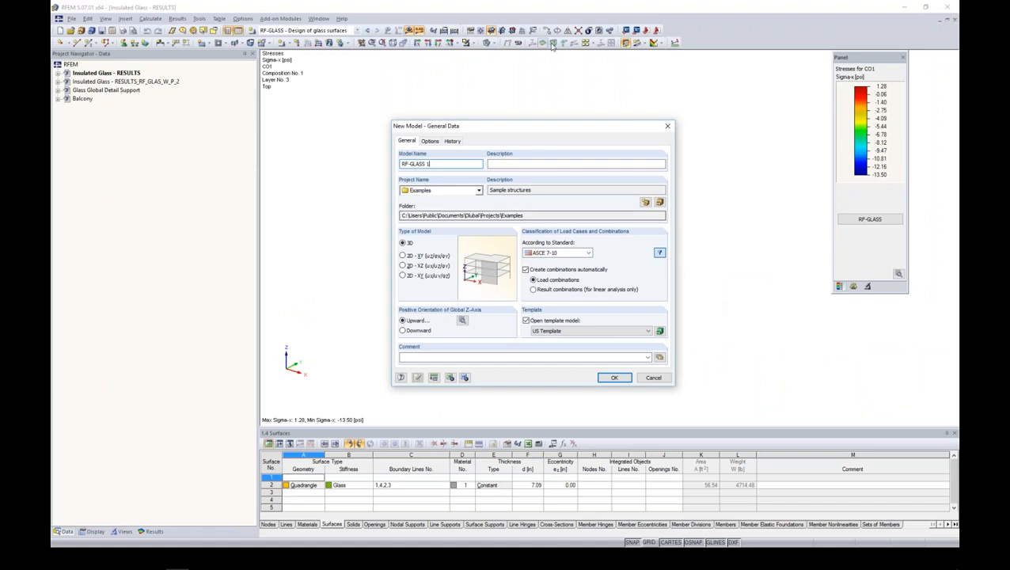
- Create the 3D model "RF-GLASS 1" in the Examples project with ASCE 7-10 as the load combination standard
key("BackSpace")
left_click_drag(429, 165, 355, 167)
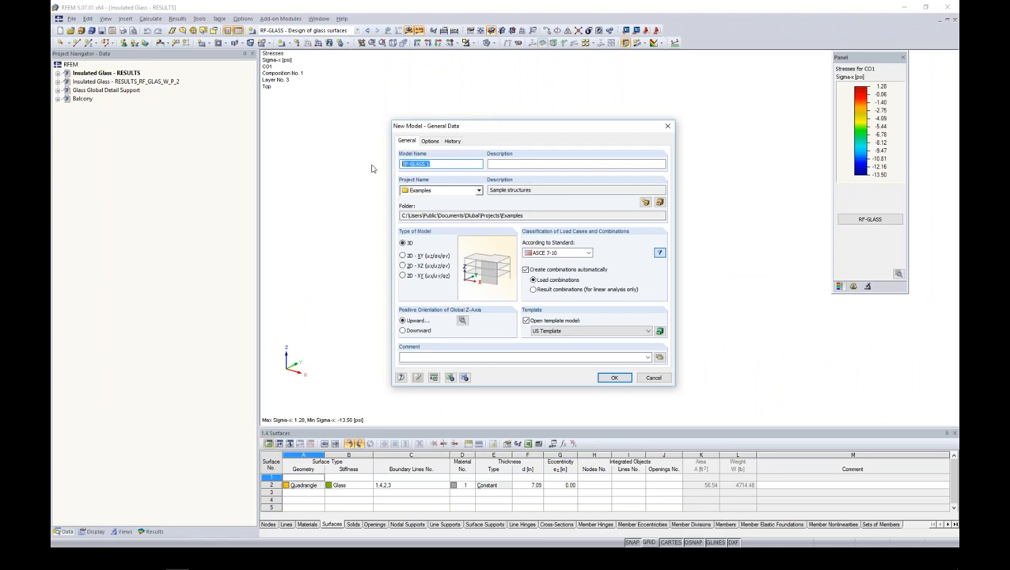
left_click(564, 254)
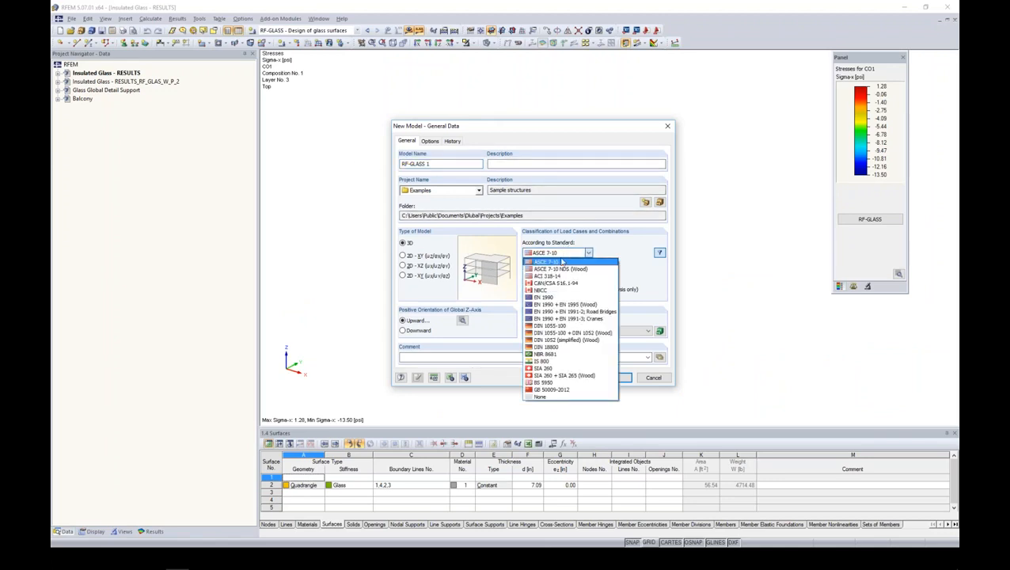
left_click(562, 263)
left_click(563, 252)
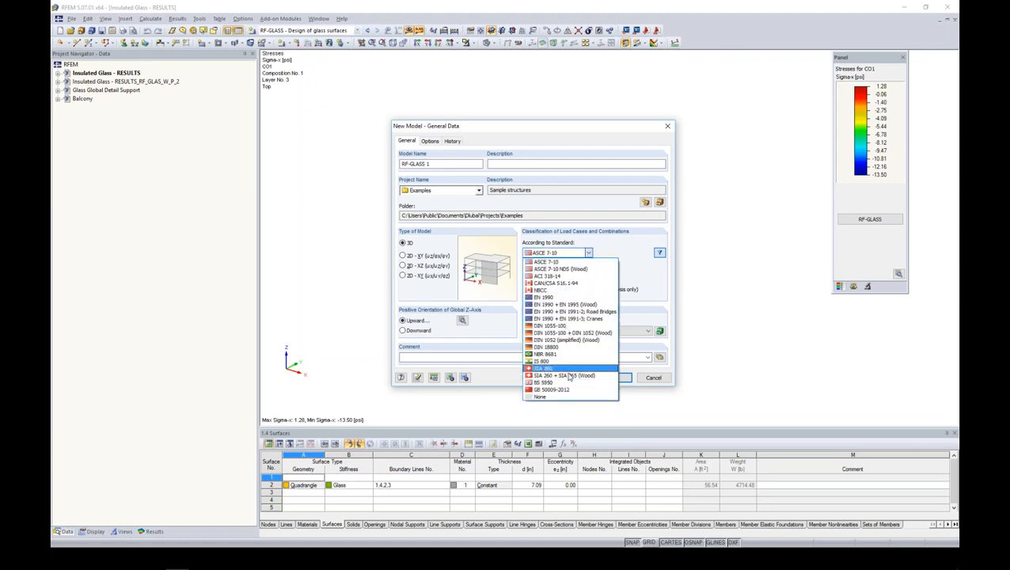
left_click(624, 253)
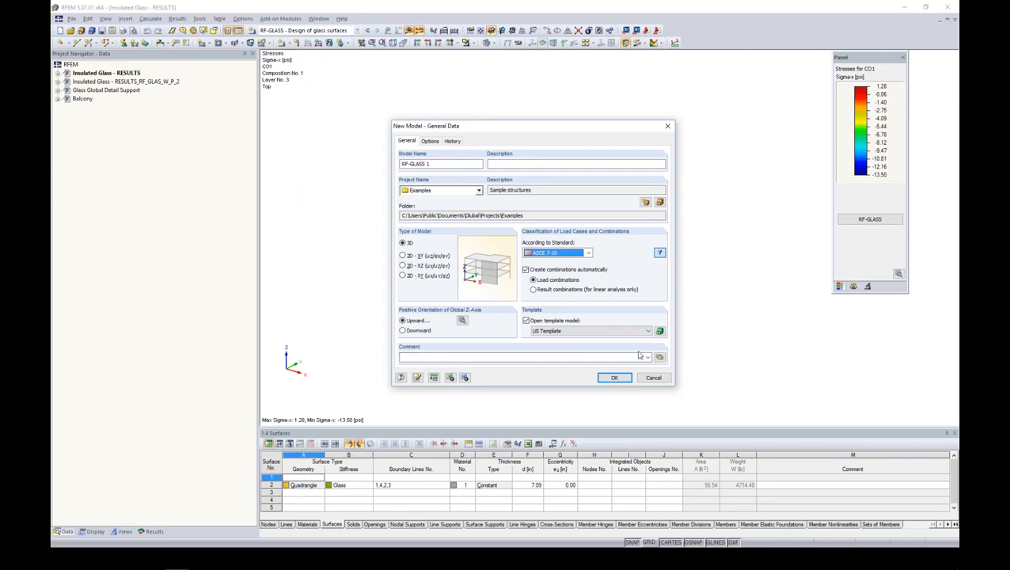
left_click(615, 378)
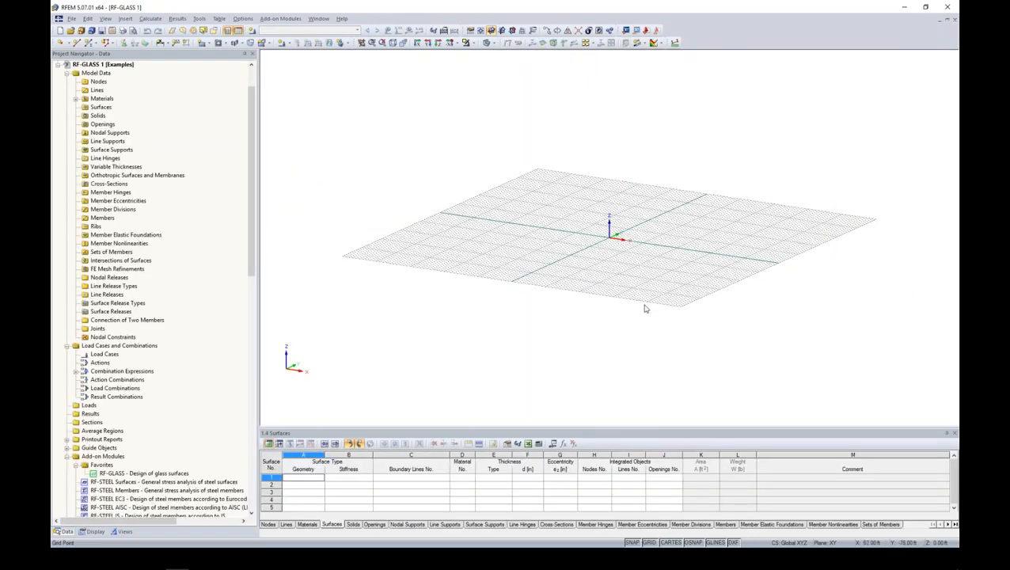
- Start an arc defined by edge nodes and radius, with end nodes at the origin and at X = 6 ft
middle_click_drag(634, 244, 582, 316)
scroll(571, 277, "up", 5)
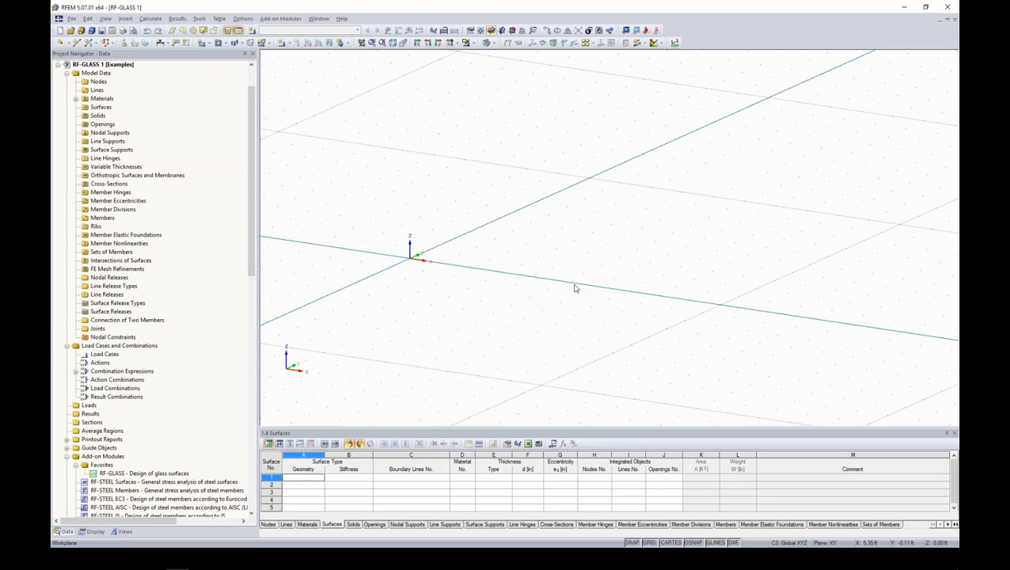
middle_click_drag(532, 281, 489, 297, "ctrl")
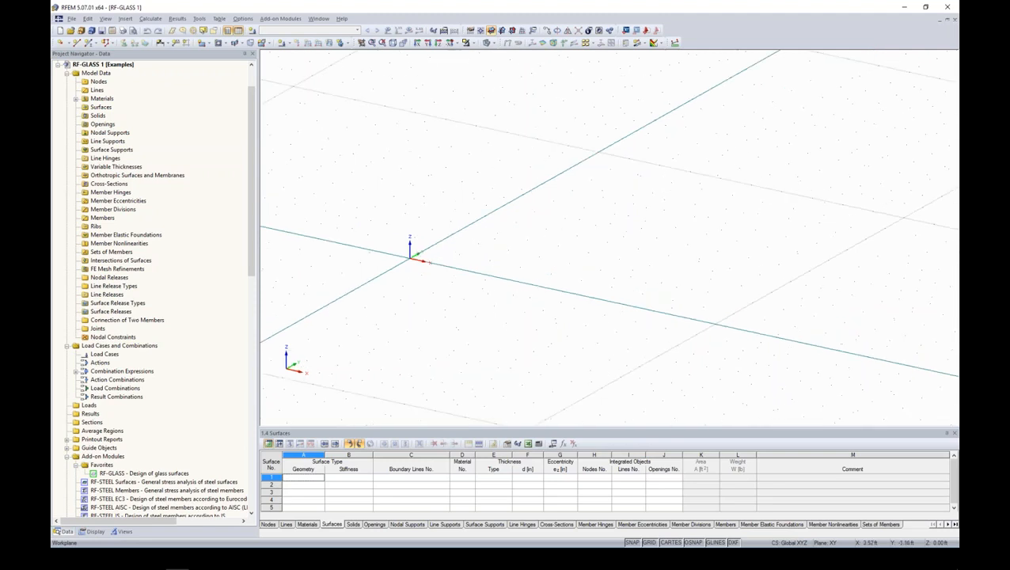
left_click(77, 42)
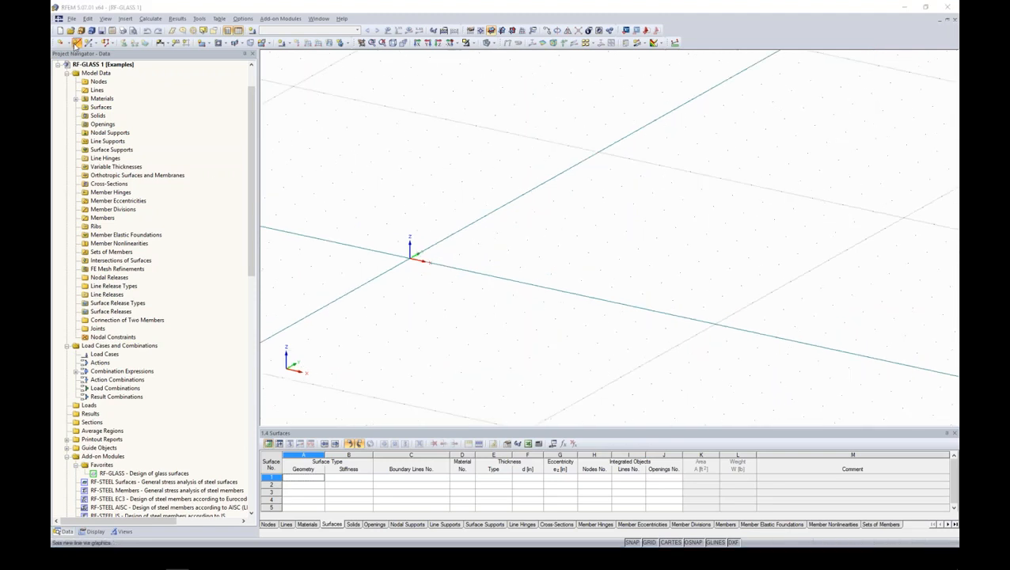
left_click_drag(163, 77, 273, 86)
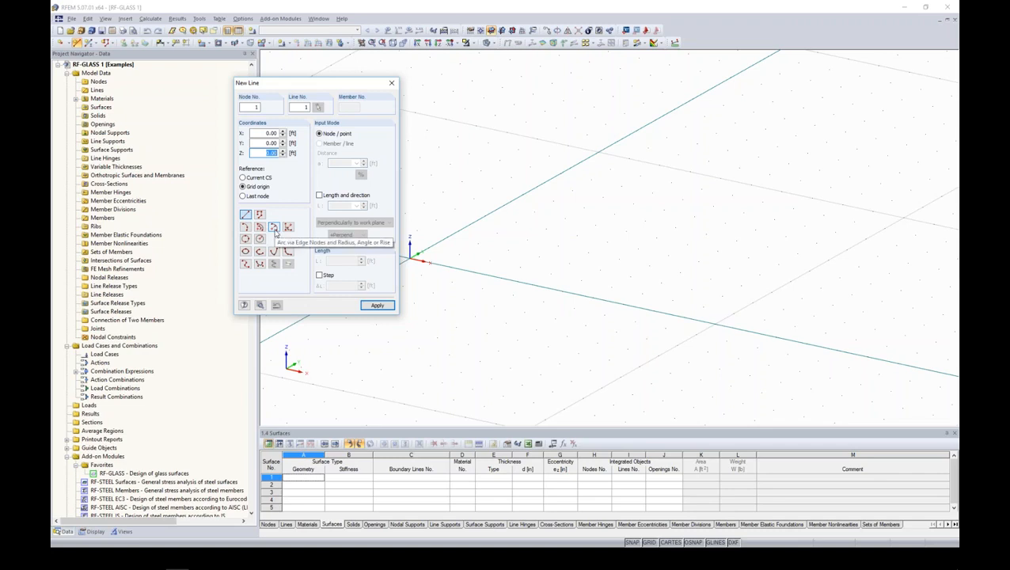
left_click(274, 228)
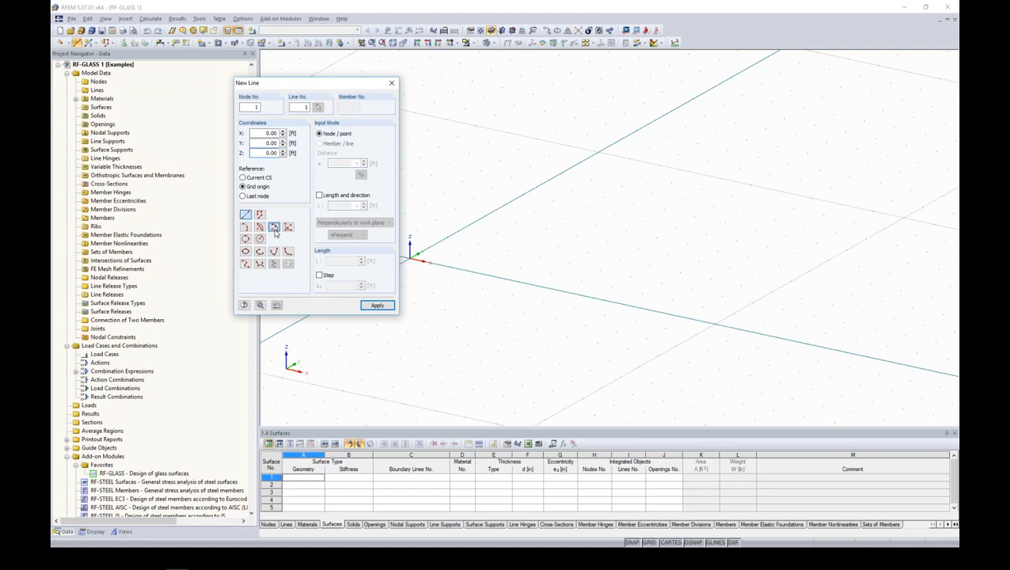
left_click(410, 257)
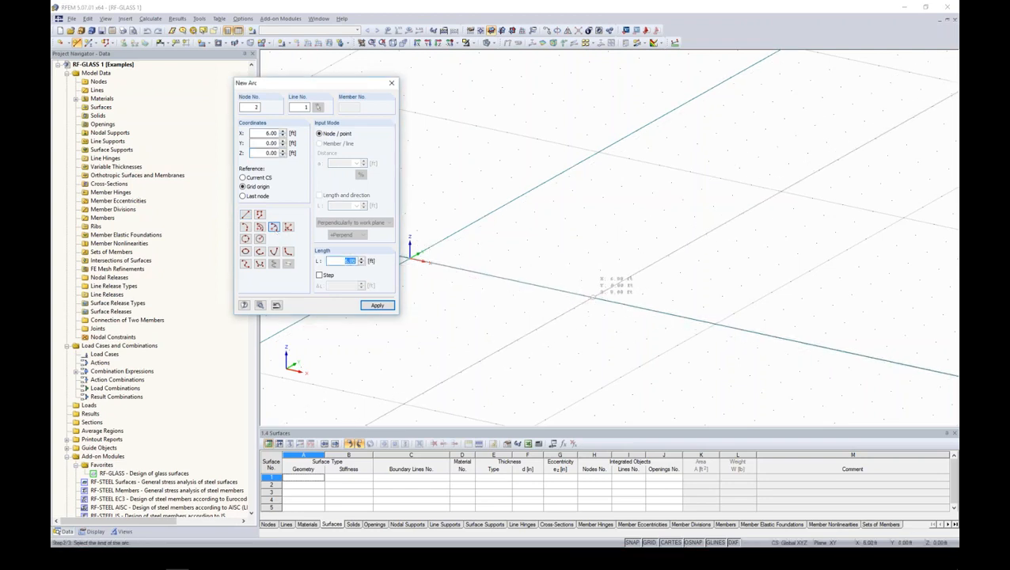
left_click(592, 297)
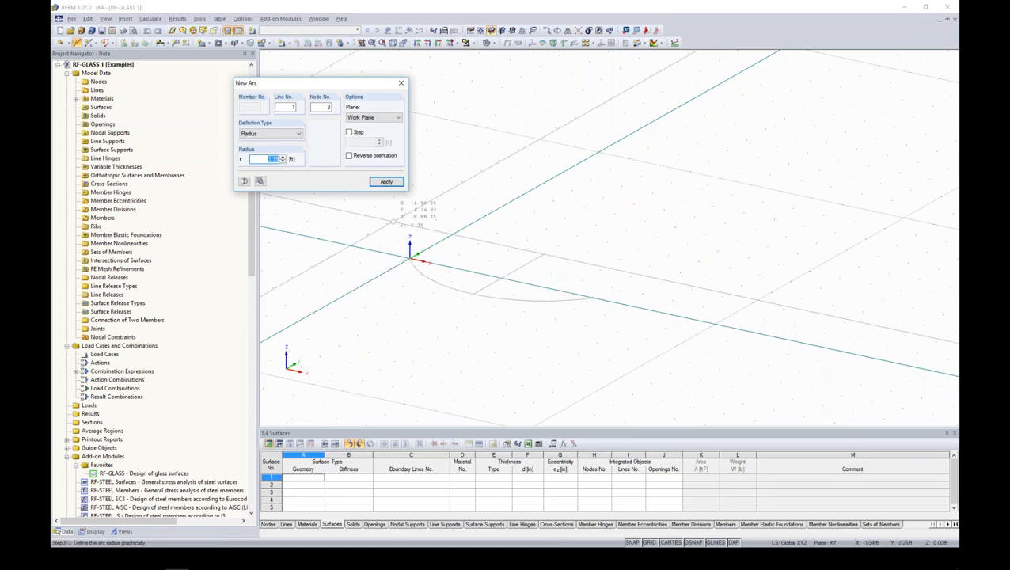
- Reverse the arc's orientation and finish it with a radius of 6 ft
left_click(349, 156)
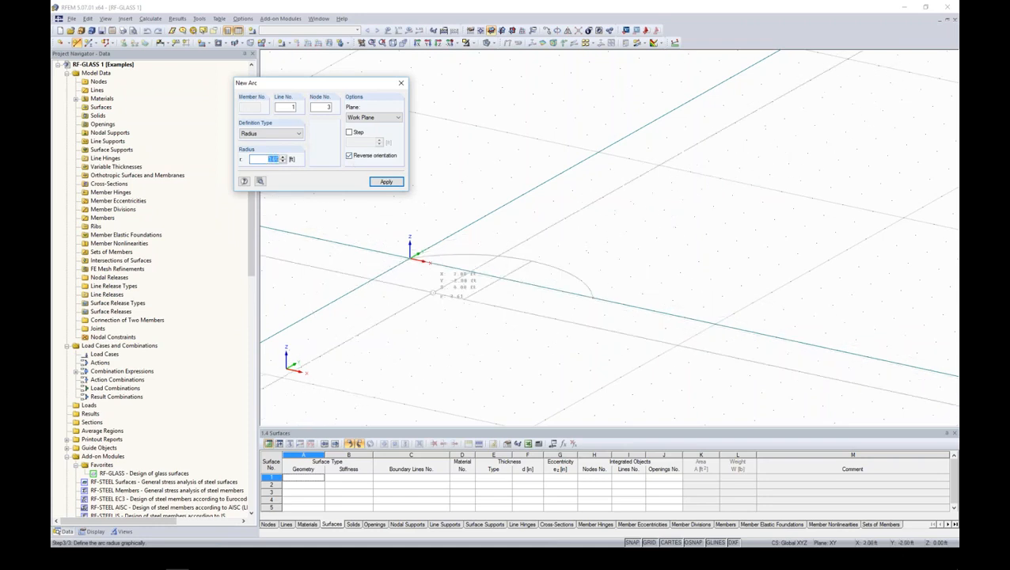
type("6")
key("Return")
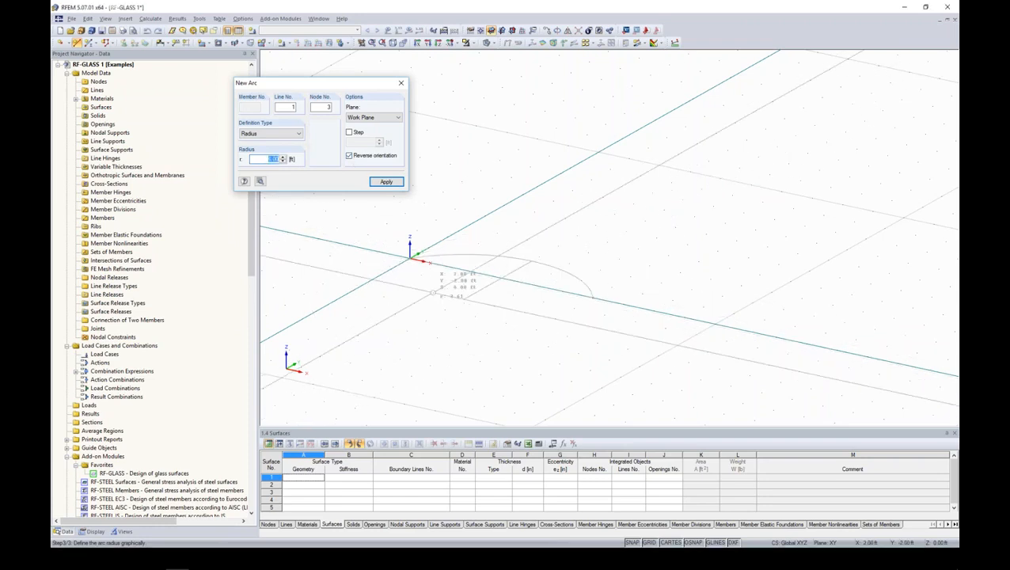
key("Escape")
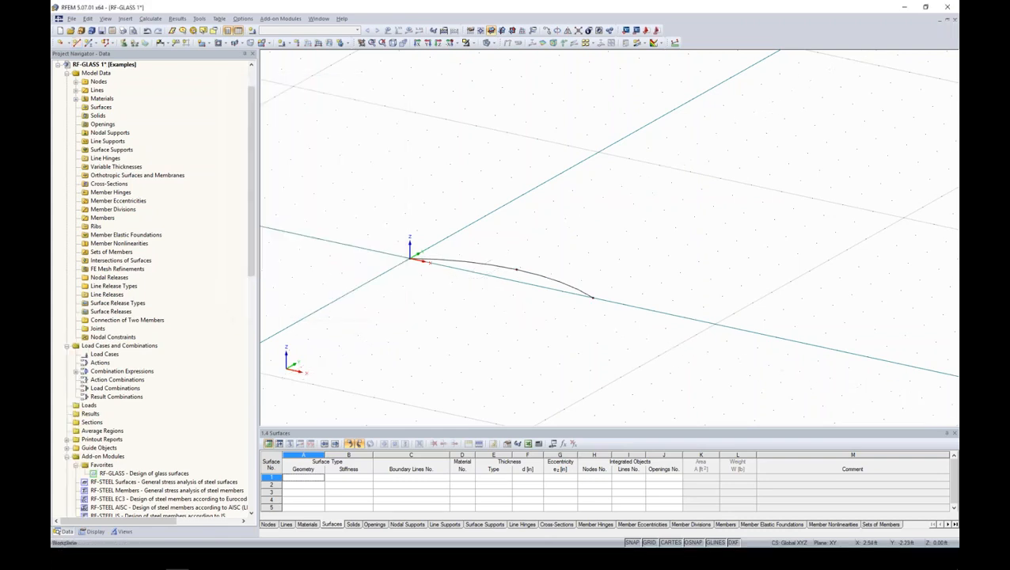
- Extrude the arc into a surface 9 ft deep in the global +Z direction, using the 4000 psi concrete material and 7.09 in thickness
right_click(482, 268)
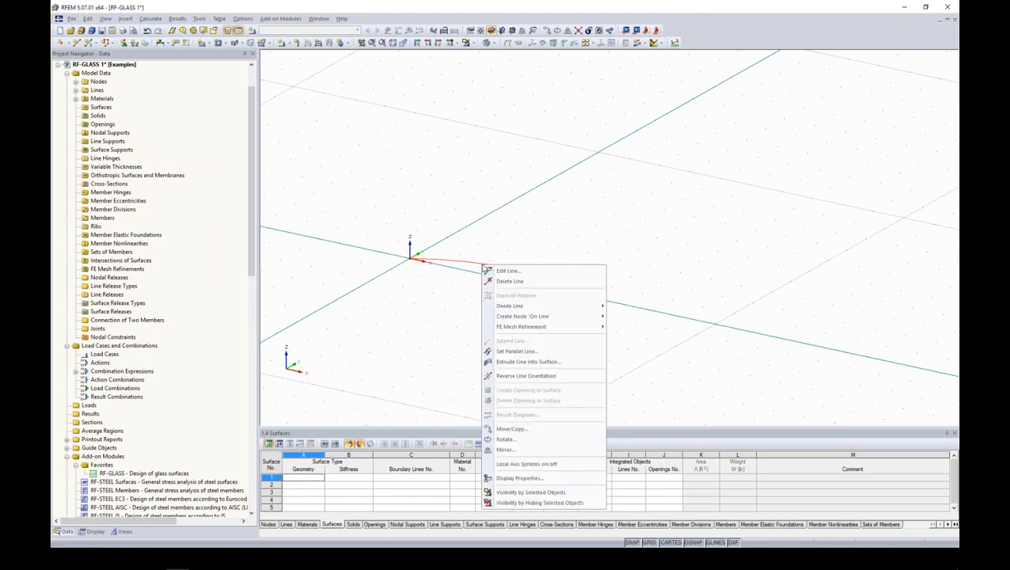
left_click(514, 361)
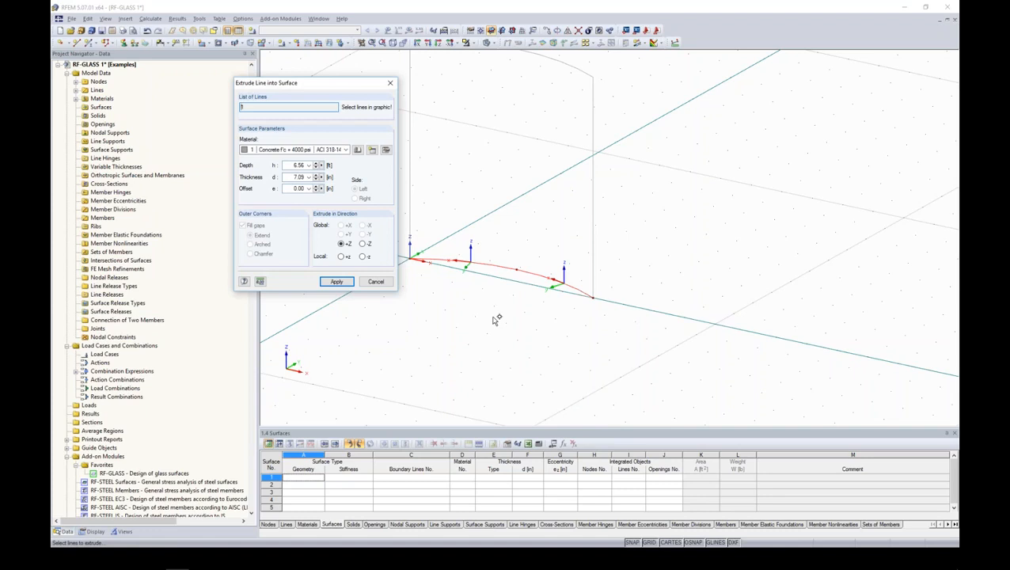
left_click(345, 150)
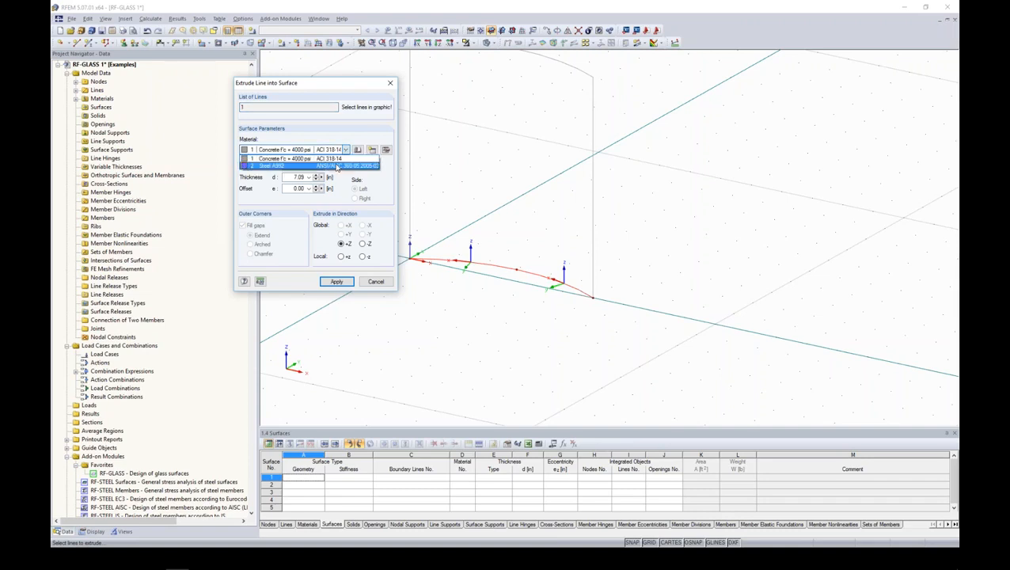
left_click(333, 159)
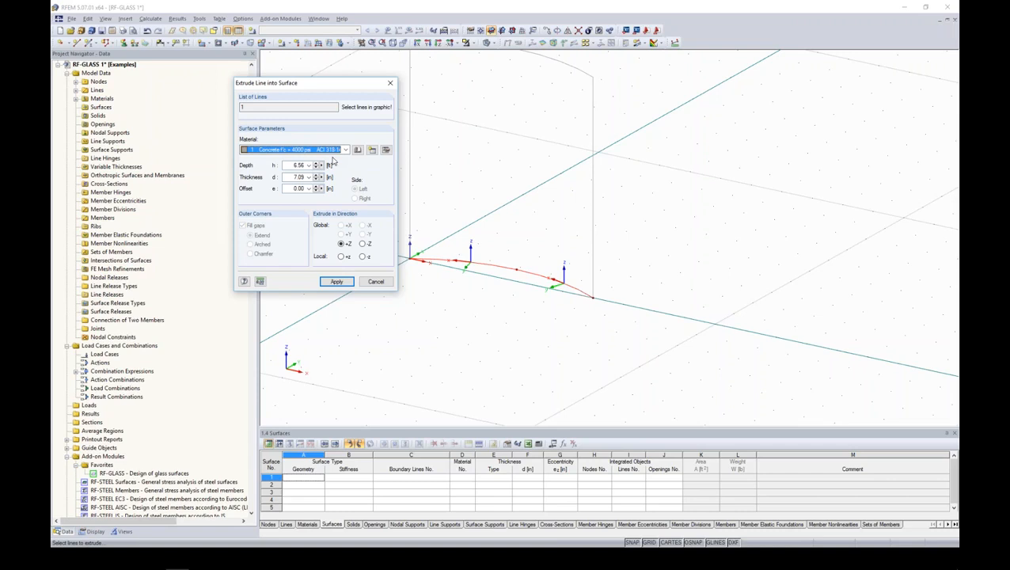
left_click(294, 165)
type("9.0")
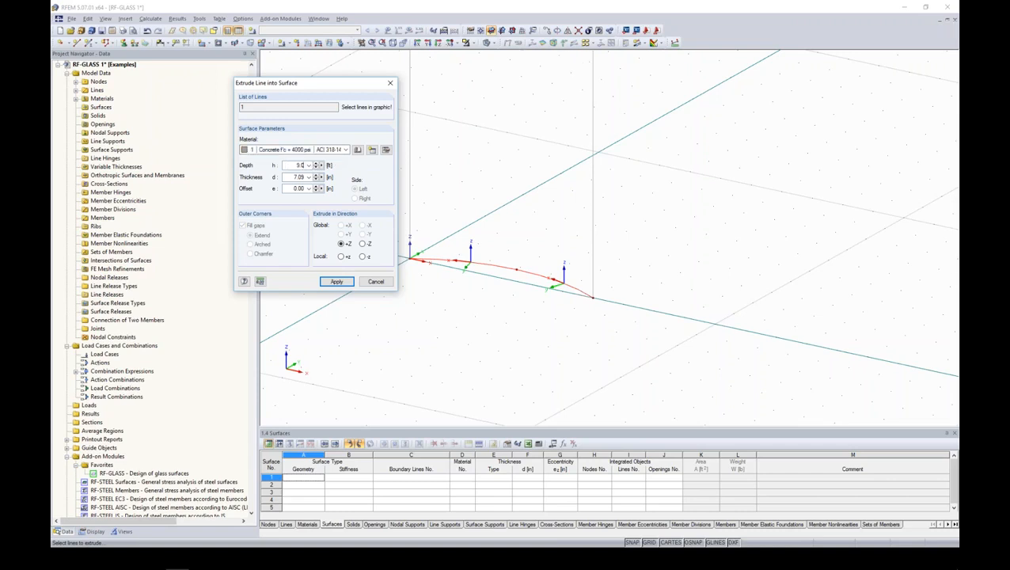
left_click(288, 176)
left_click(336, 282)
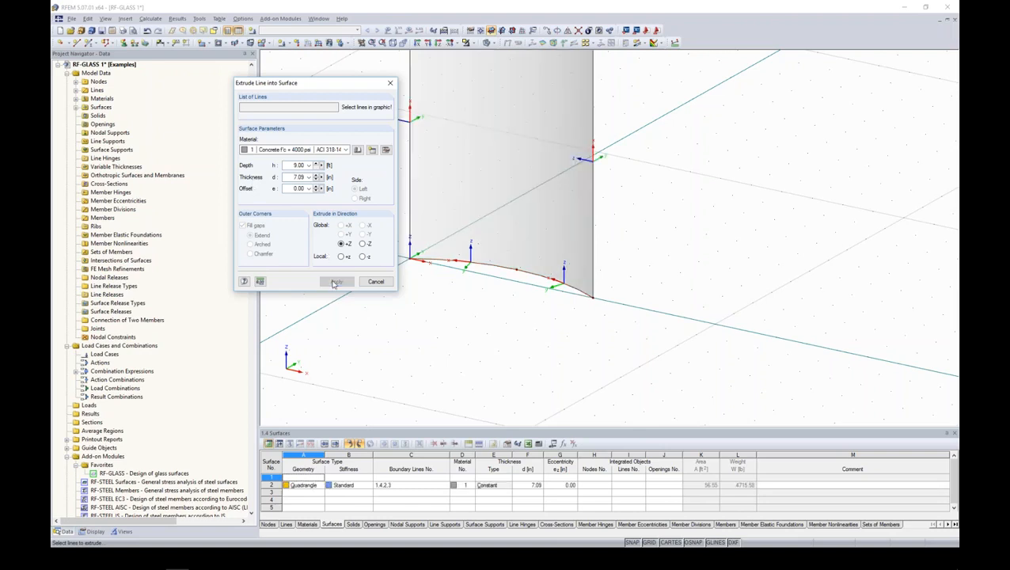
left_click(376, 282)
- Hide the work plane grid around the curved surface
scroll(608, 240, "down", 5)
middle_click_drag(625, 242, 564, 242, "ctrl")
left_click(648, 543)
middle_click_drag(557, 139, 572, 142, "ctrl")
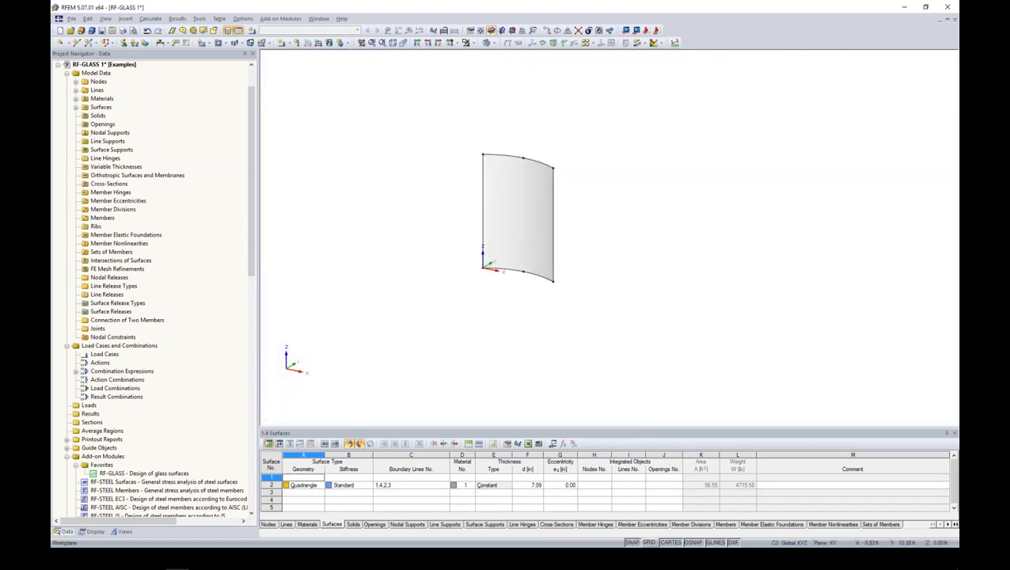
- Copy the surface's lower arc line upward by 3 ft in the Z direction
scroll(557, 232, "up", 3)
middle_click_drag(595, 238, 604, 254)
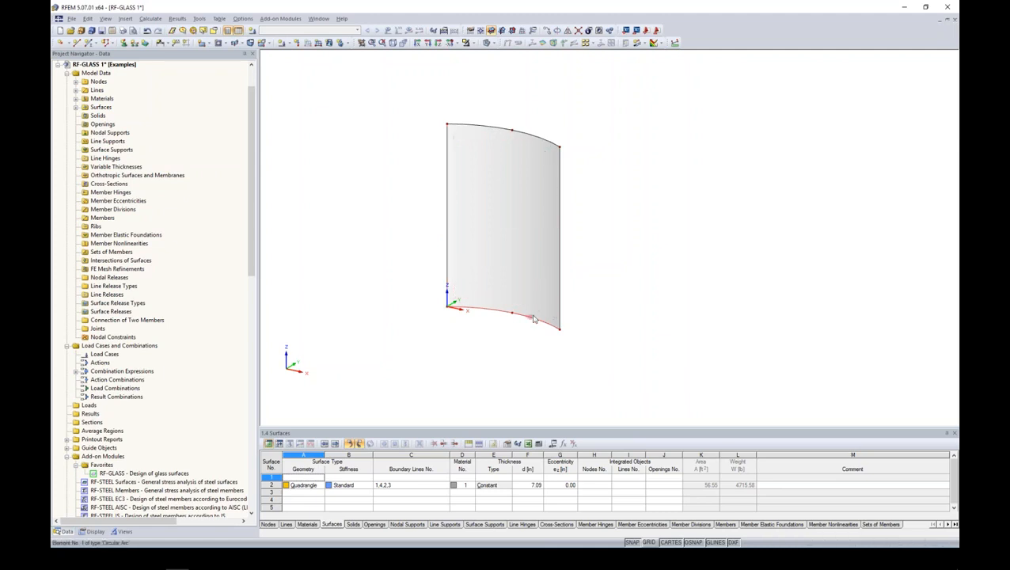
left_click(547, 31)
left_click(384, 193)
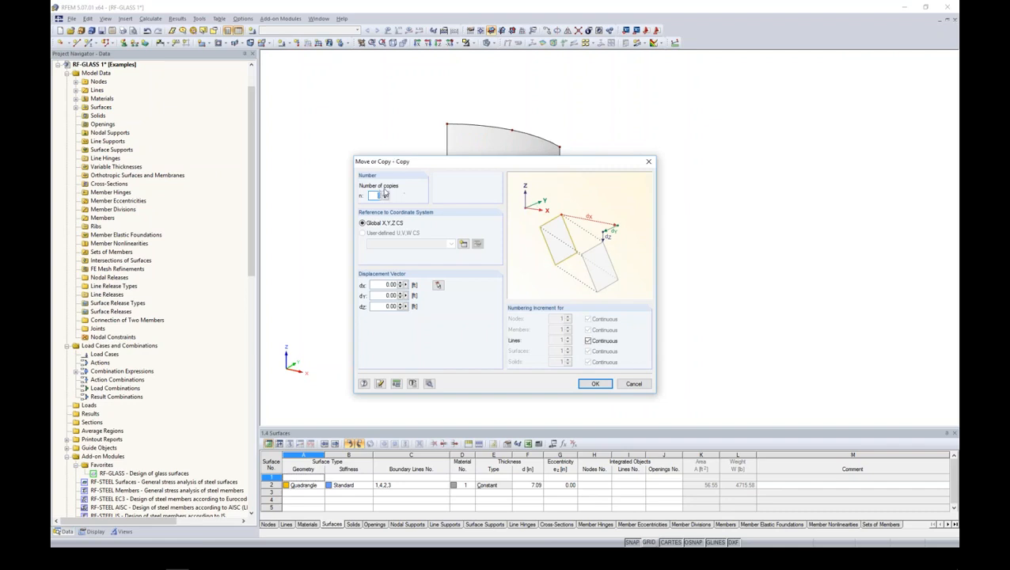
double_click(383, 306)
type("3")
left_click(595, 383)
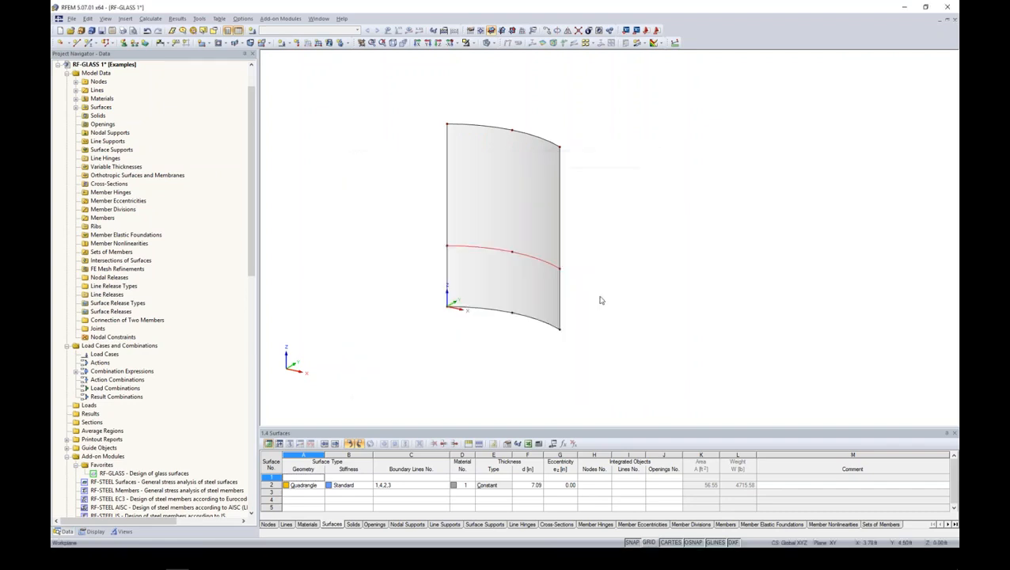
- Define load case 1 as "Dead Load" and add load case 2 "Wind Load - Pressure" with the Wind action category
middle_click_drag(607, 285, 571, 278, "ctrl")
scroll(577, 254, "up", 4)
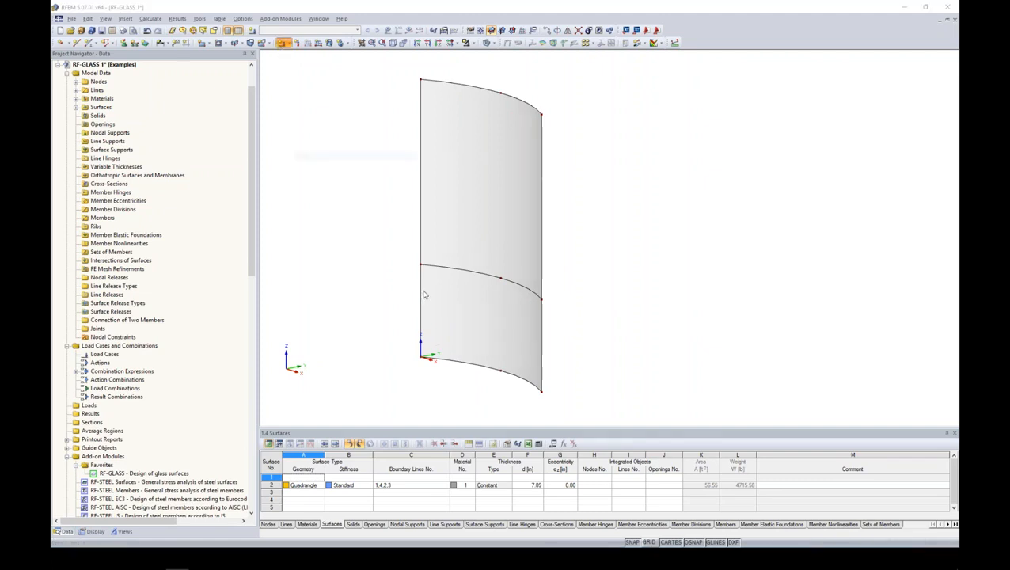
left_click_drag(494, 115, 541, 99)
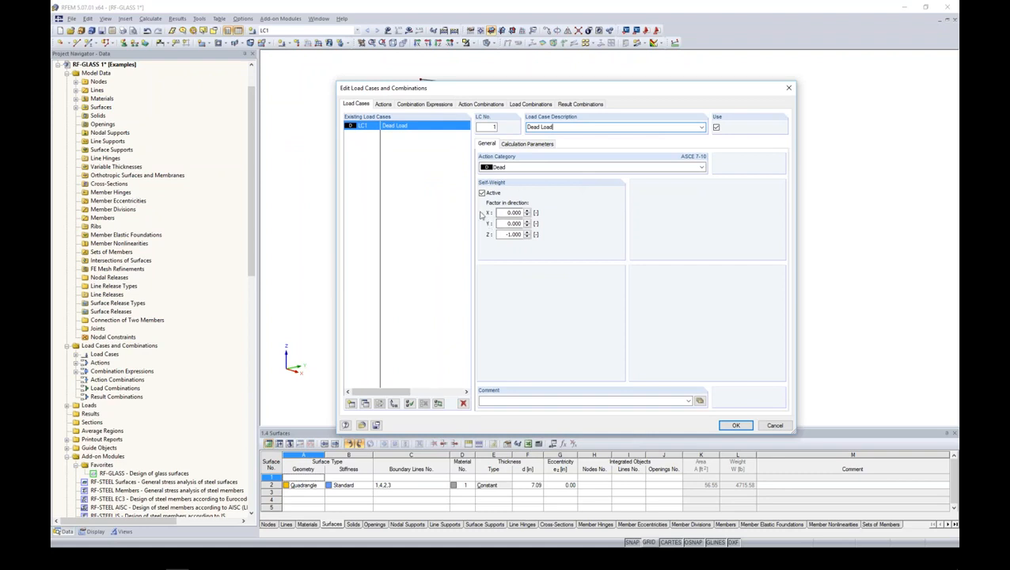
left_click(351, 403)
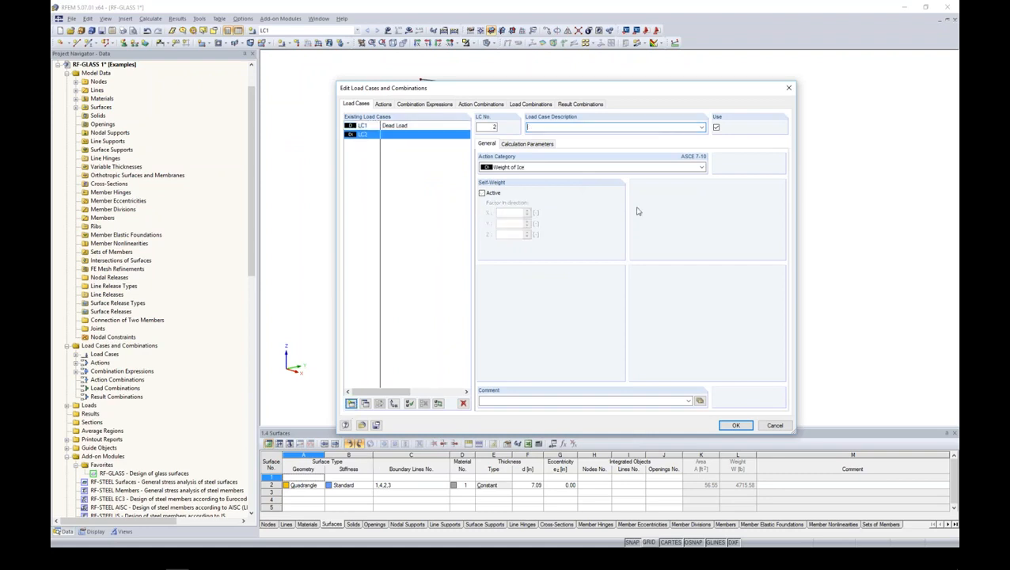
type("Wind Load - Pressure")
left_click(596, 168)
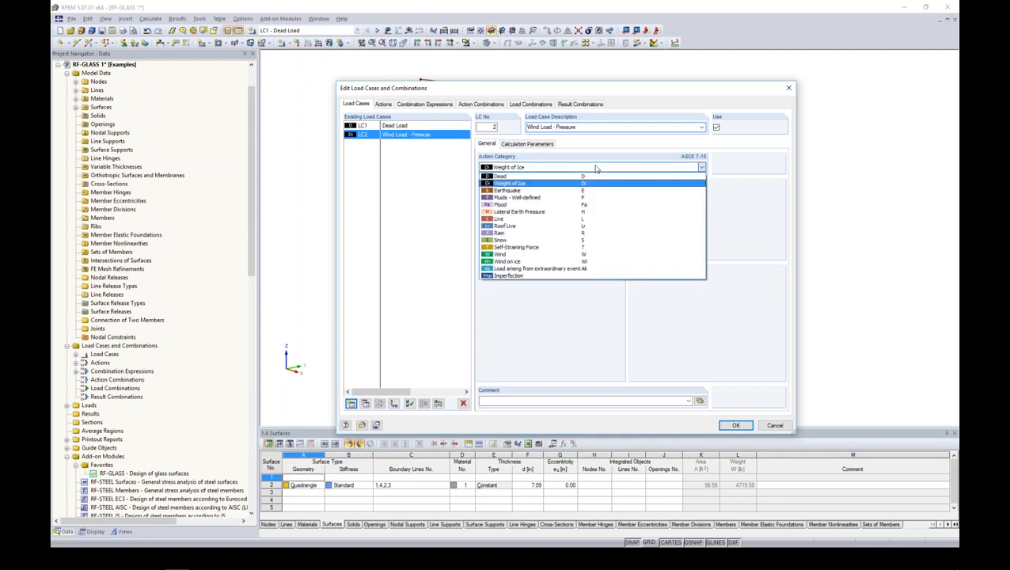
left_click(539, 254)
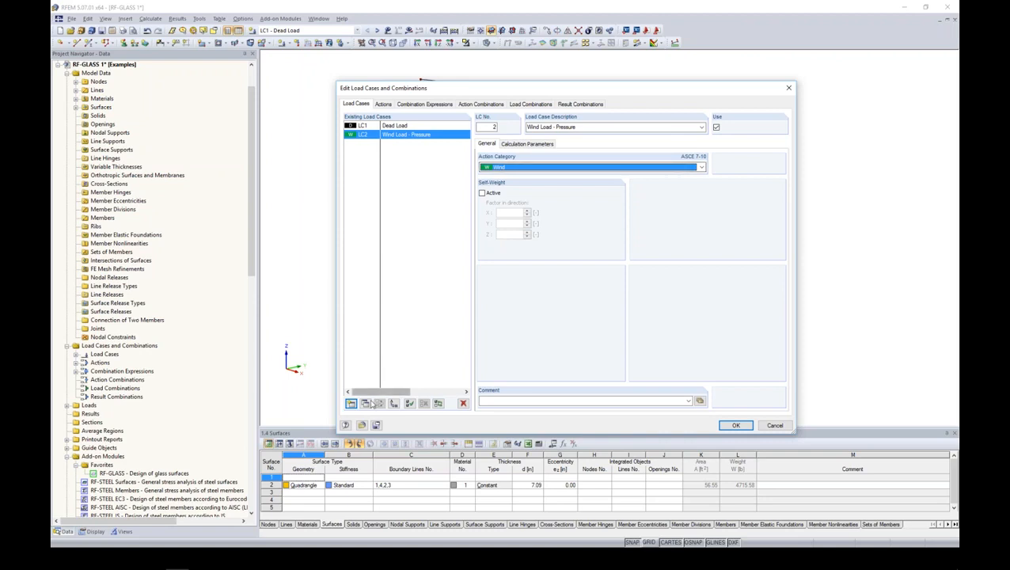
- Copy the wind pressure load case and rename the copy "Wind Load - Suction"
left_click(365, 403)
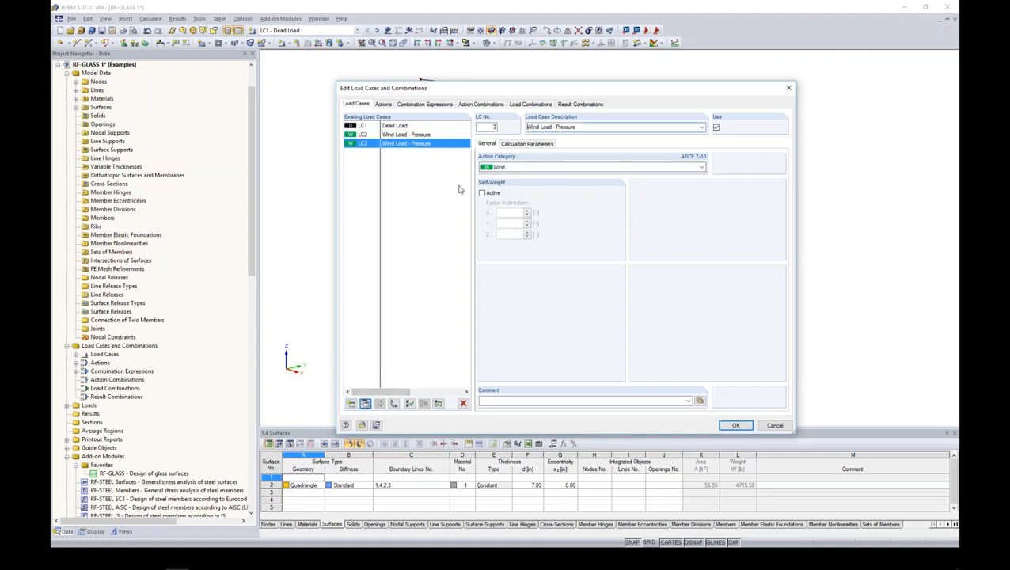
double_click(566, 127)
type("Suction")
- Add load case 4 described as "Live Load" with the Live action category
left_click(350, 402)
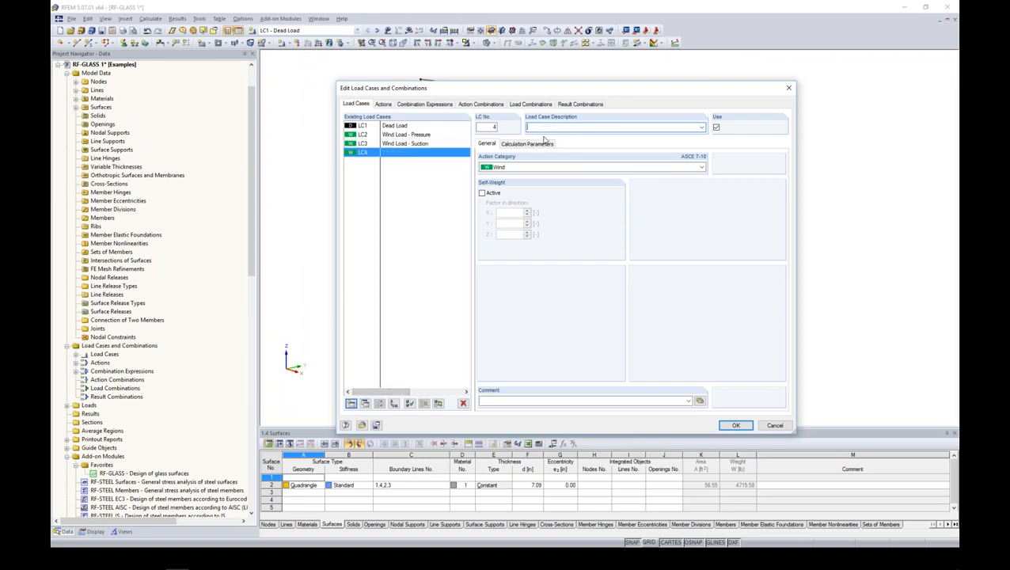
type("Live Load")
left_click(532, 166)
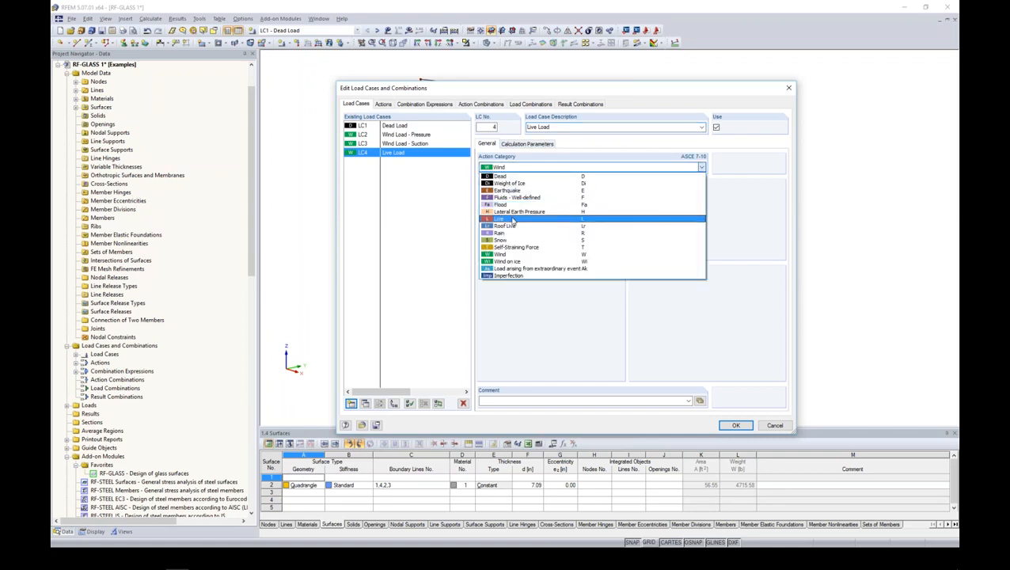
left_click(513, 219)
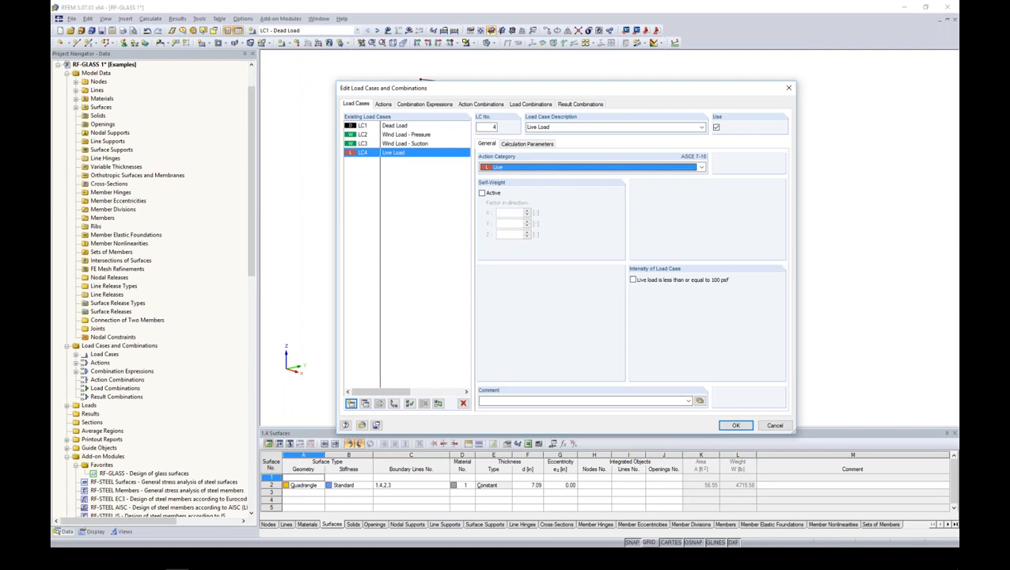
- Accept the load case definitions and make load case 2, Wind Load - Pressure, the active load case
left_click(735, 425)
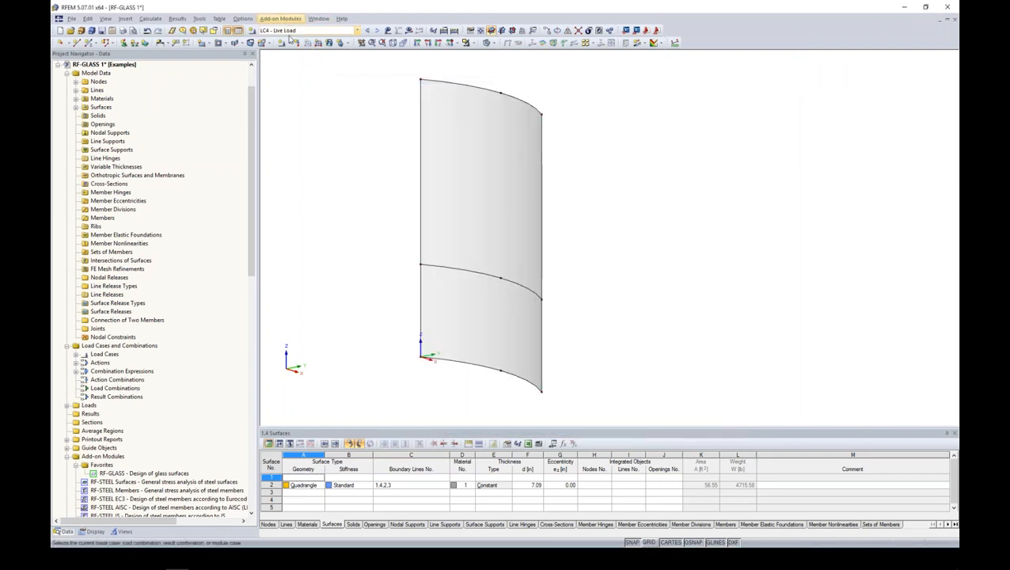
left_click(358, 32)
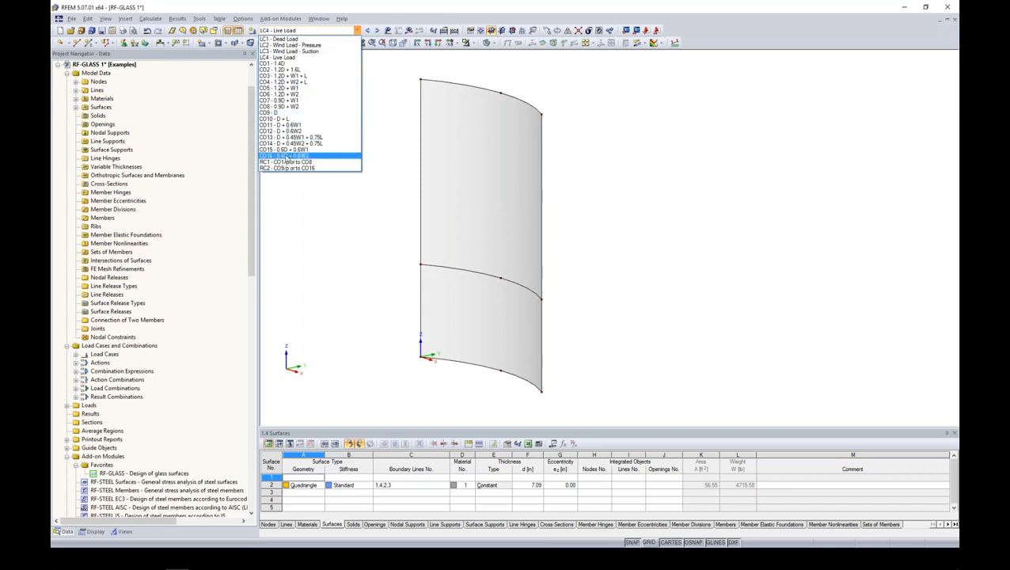
left_click(288, 46)
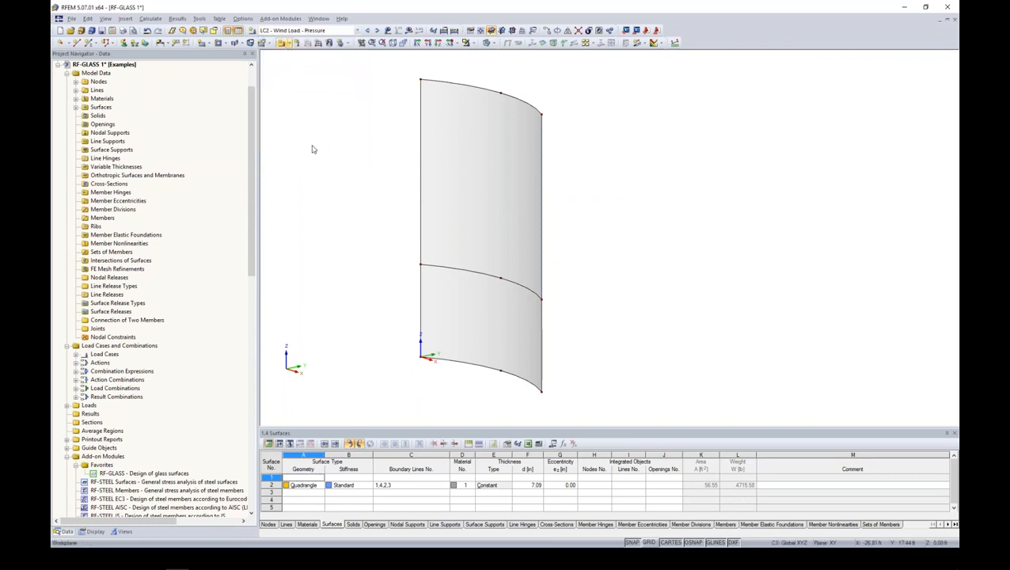
- Turn on the local axis system display for the curved glass surface
middle_click_drag(604, 187, 548, 187)
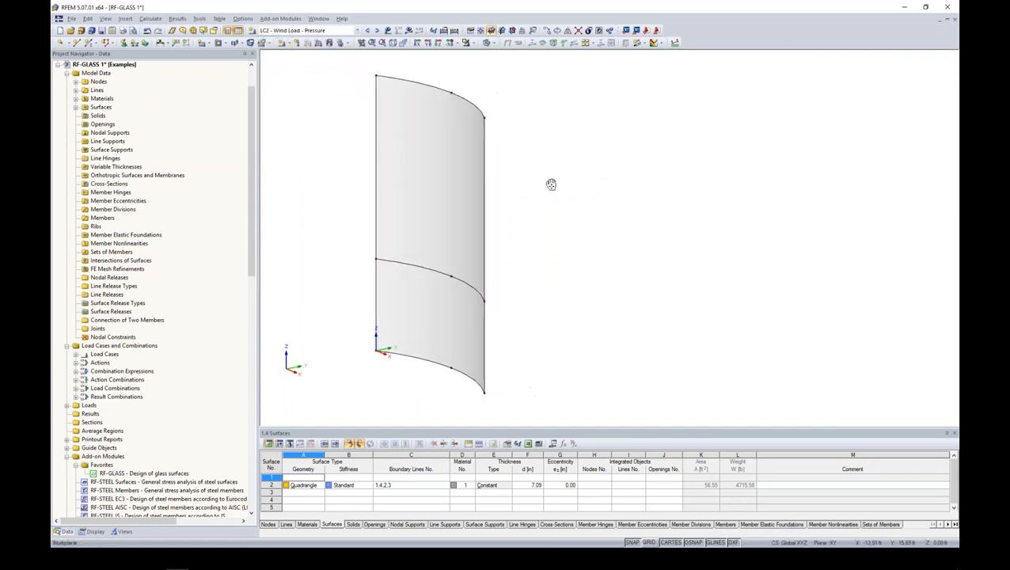
middle_click_drag(466, 191, 418, 191)
left_click(418, 191)
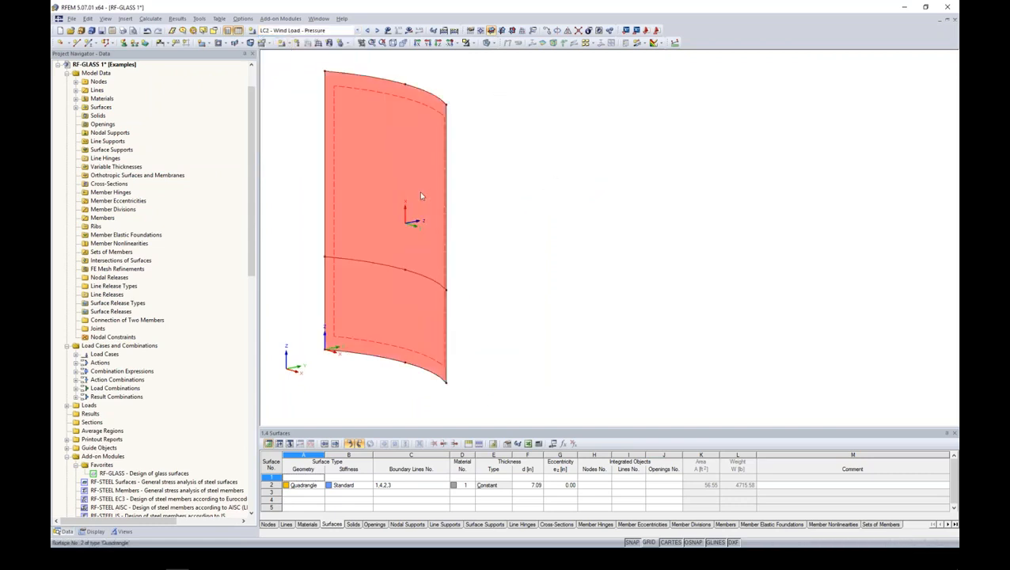
right_click(419, 190)
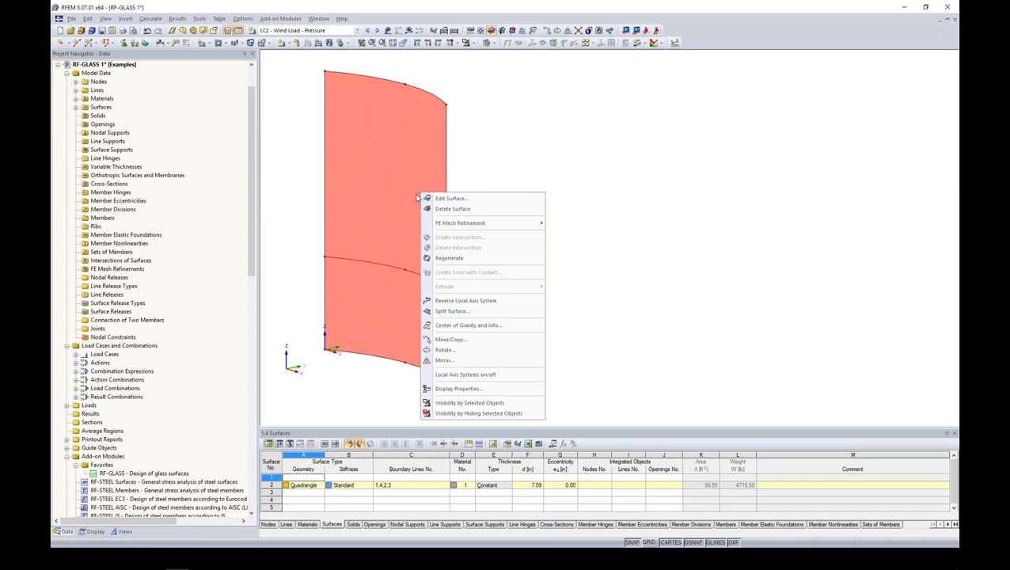
left_click(462, 374)
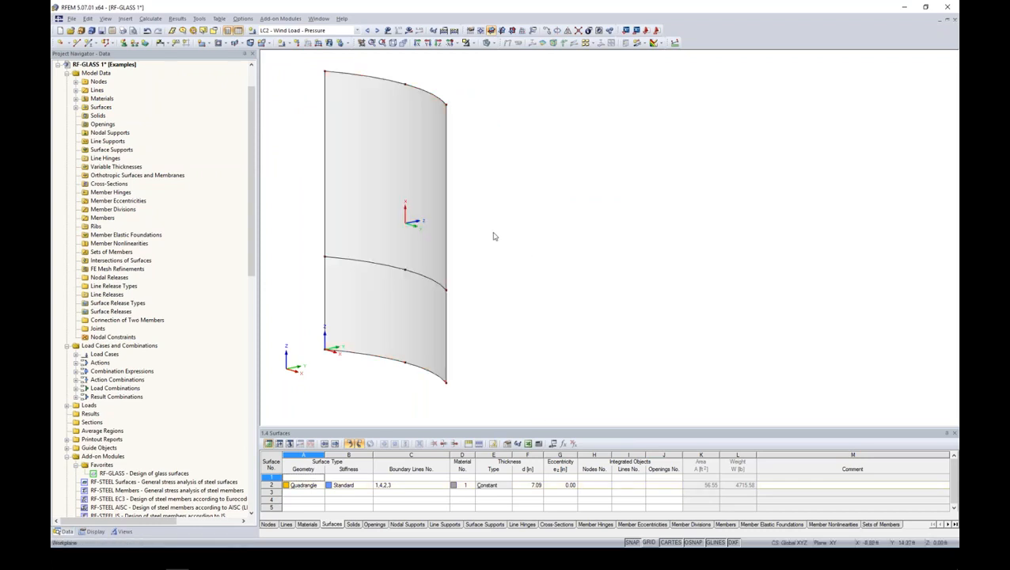
- Apply a uniform 0.030 ksf surface load to the curved panel in Wind Load - Pressure, acting opposite to the local z-axis
left_click(328, 42)
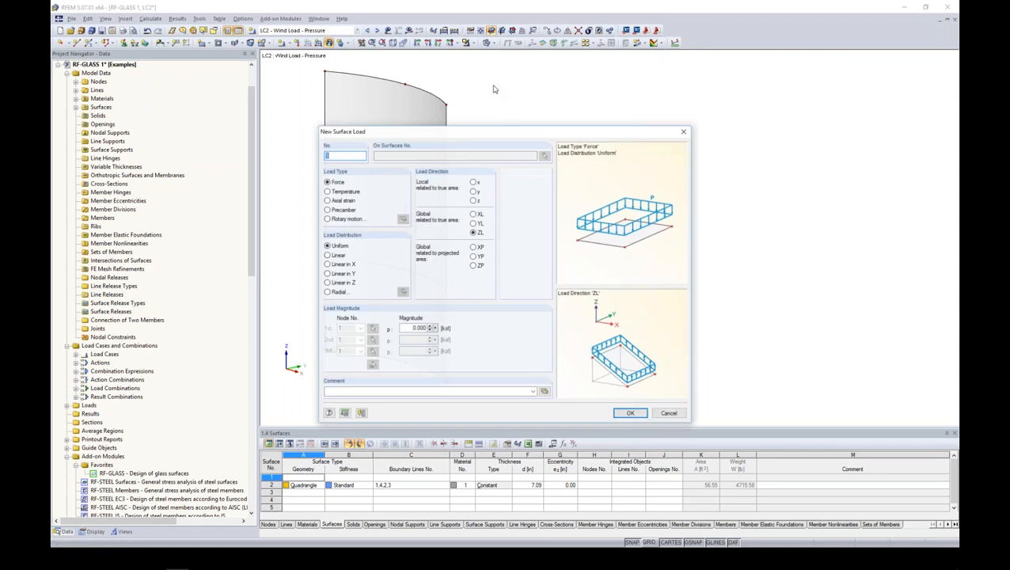
left_click_drag(489, 132, 654, 87)
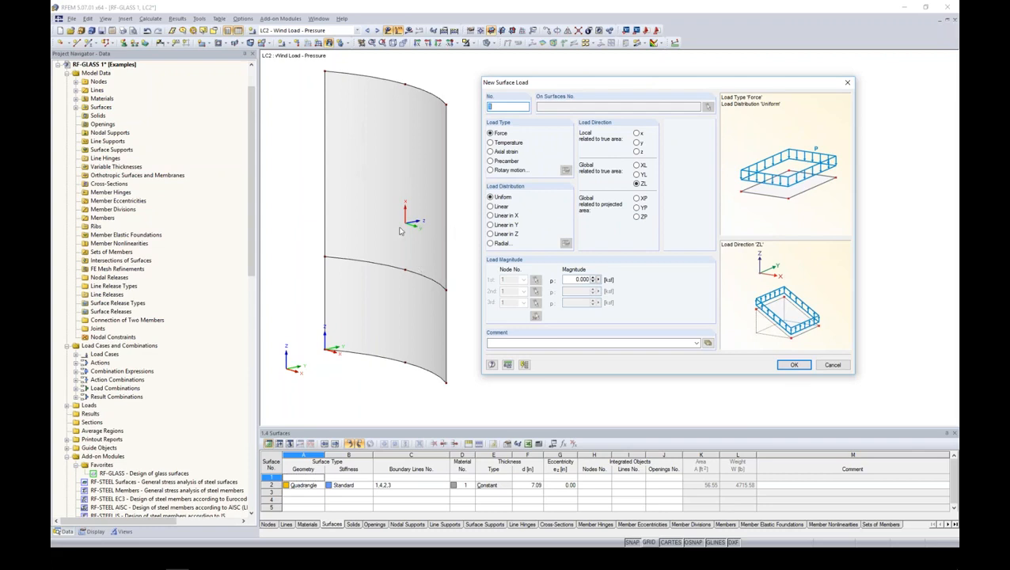
left_click(636, 151)
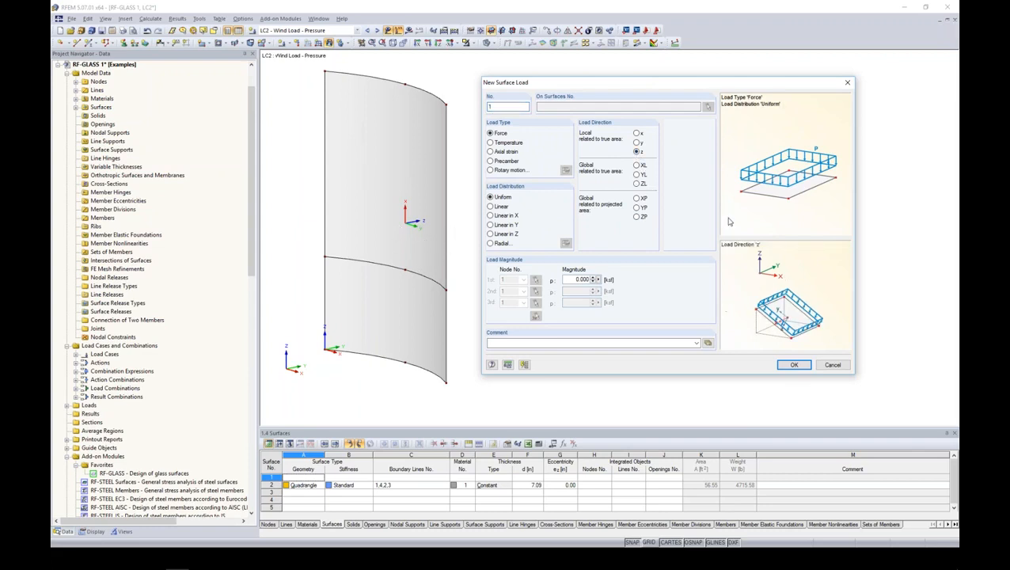
left_click(637, 142)
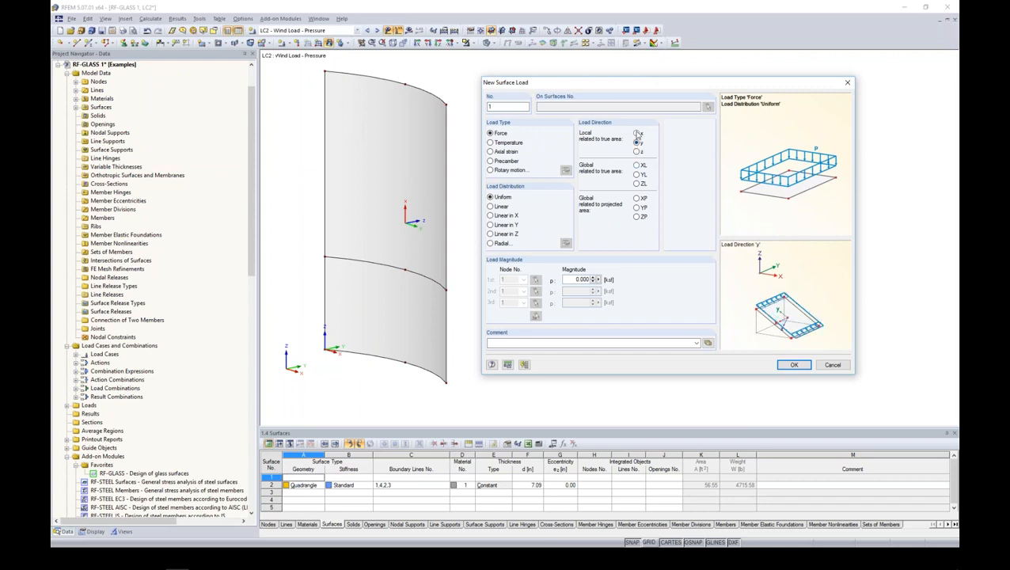
left_click(637, 151)
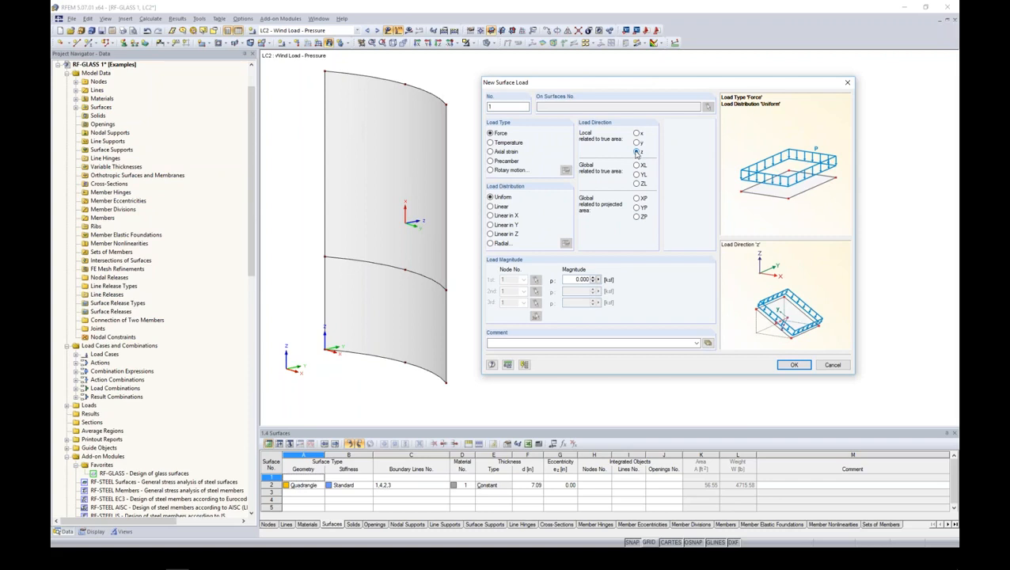
left_click_drag(574, 280, 695, 288)
key("BackSpace")
left_click(794, 364)
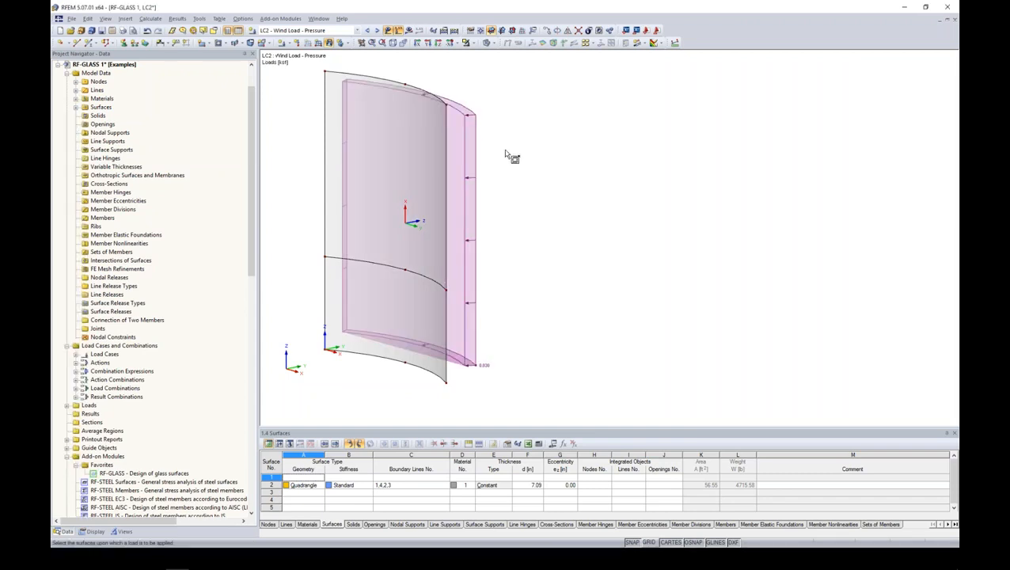
- In Wind Load - Suction, apply a uniform 0.020 ksf surface load to the curved panel along its positive local z-axis
middle_click_drag(572, 250, 519, 242, "ctrl")
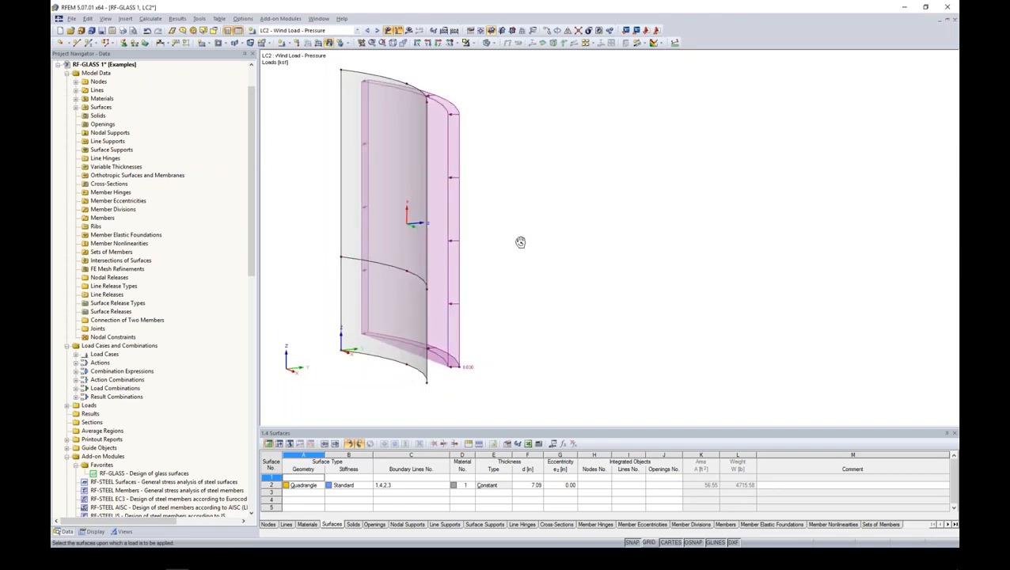
left_click(378, 30)
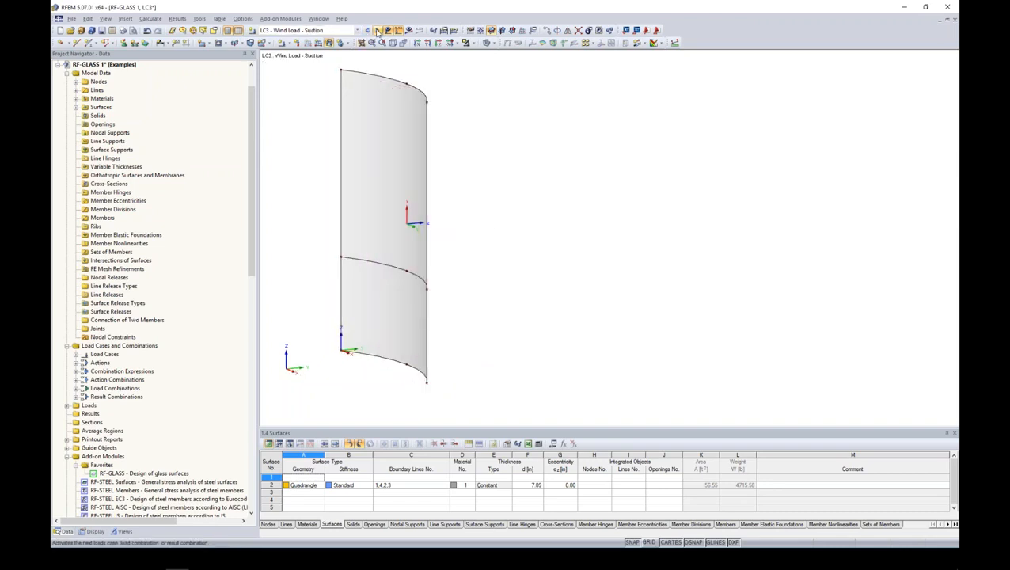
left_click(327, 43)
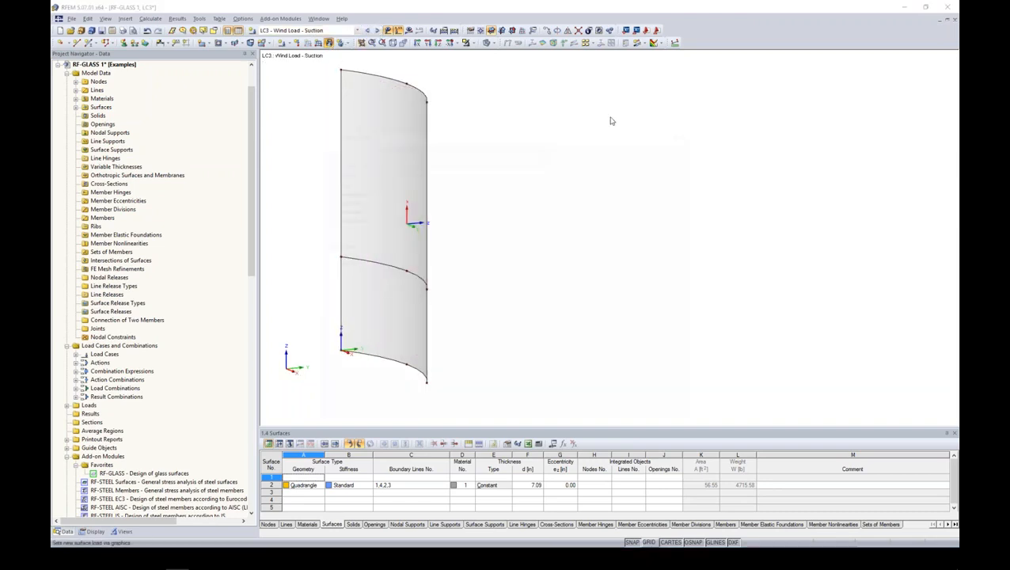
left_click_drag(547, 130, 698, 94)
double_click(567, 292)
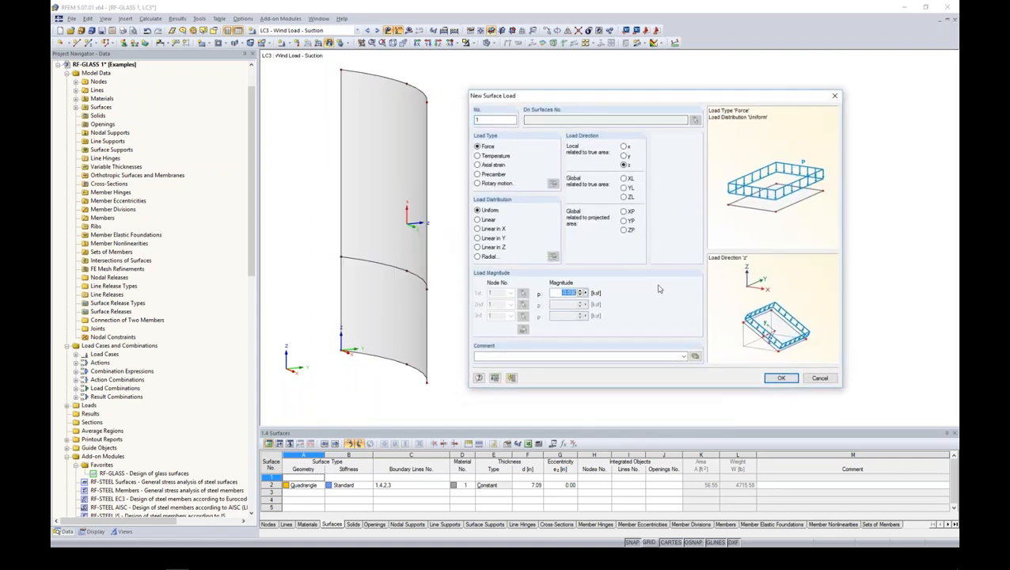
type("0.0")
left_click(778, 376)
left_click(397, 164)
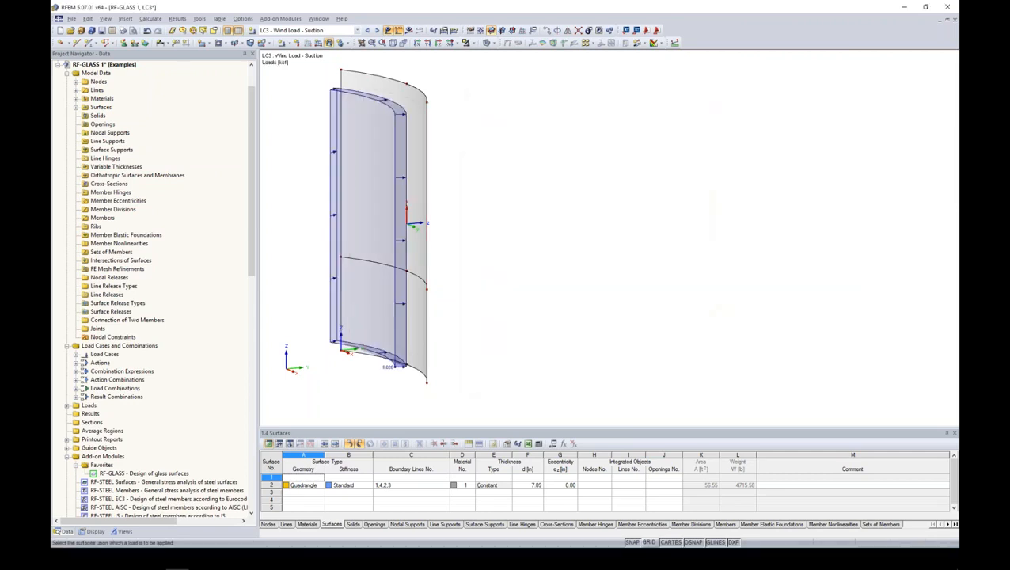
- In the Live Load case, apply a uniform line load in the global YL direction to the panel's intermediate arc line
left_click(377, 30)
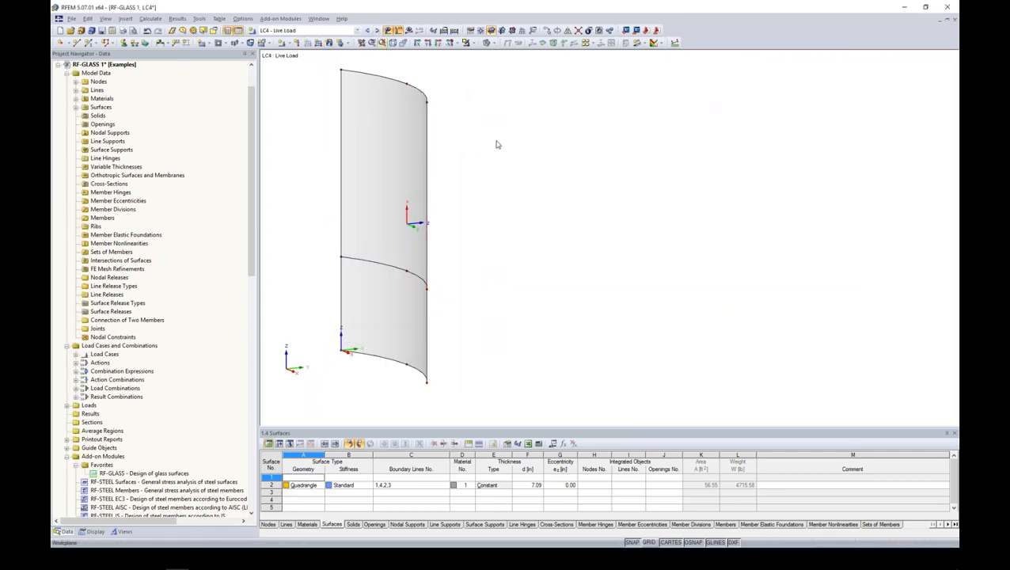
left_click(320, 44)
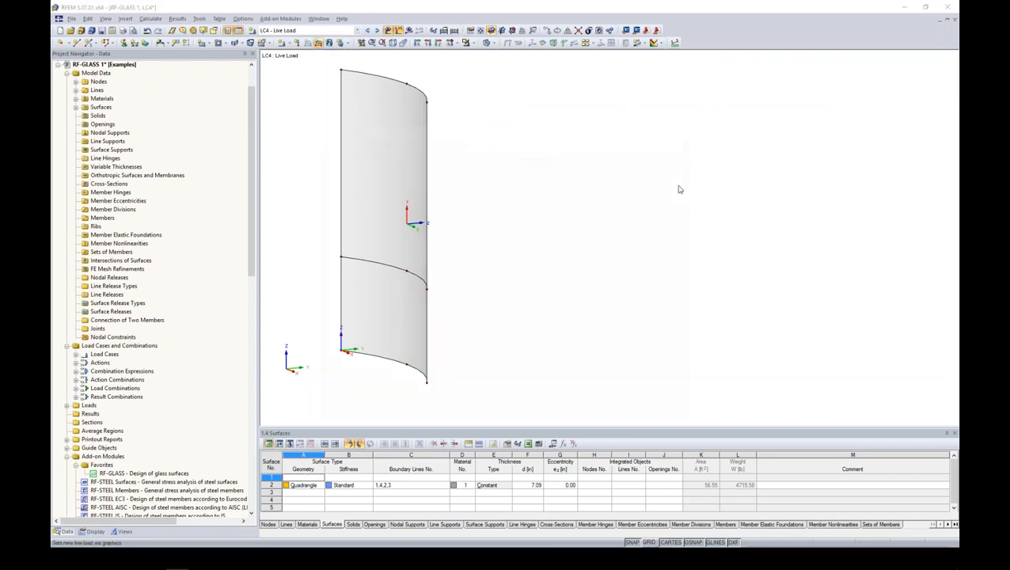
left_click_drag(533, 124, 680, 88)
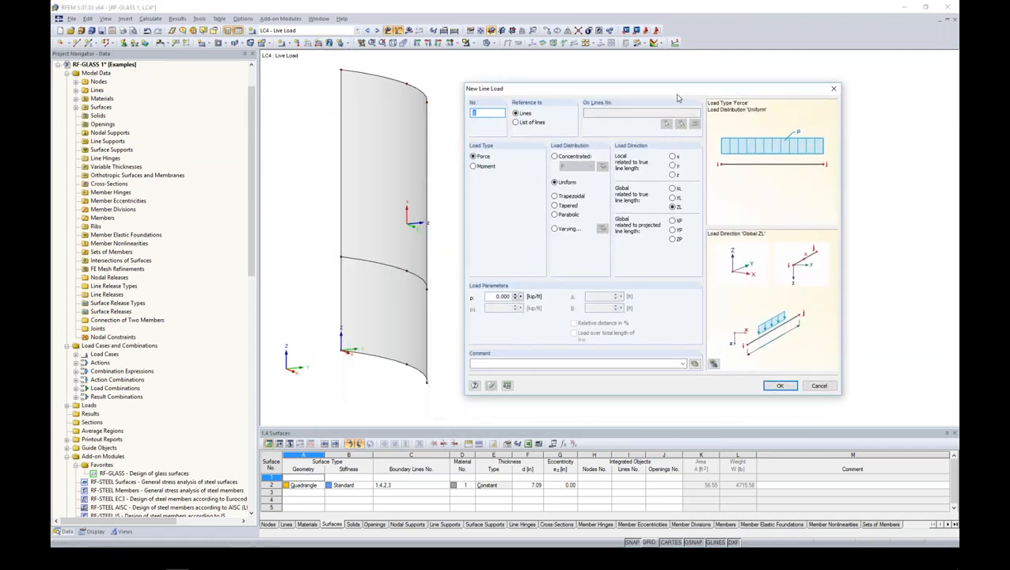
left_click(673, 197)
left_click_drag(489, 296, 584, 296)
type("0.")
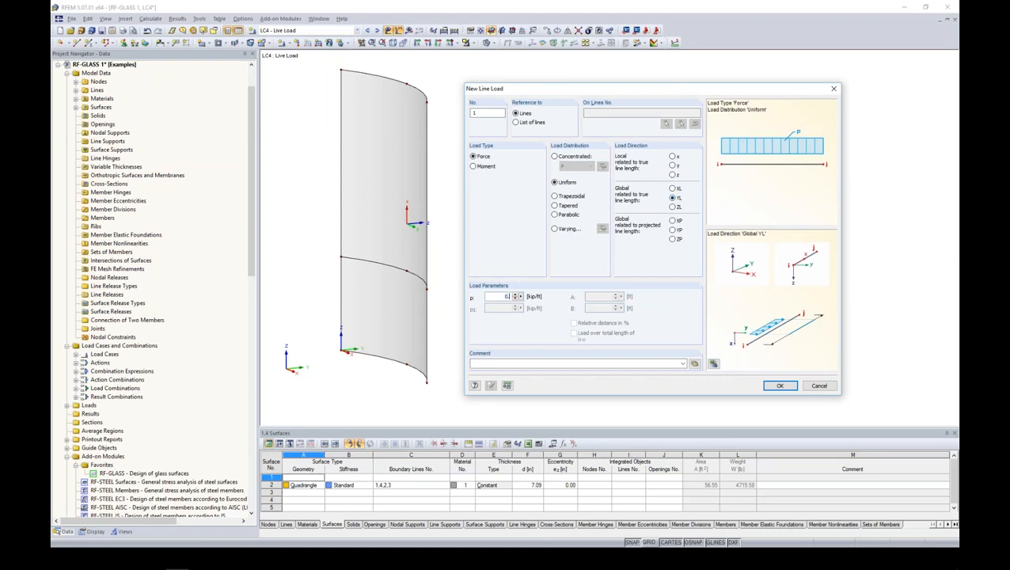
left_click(781, 385)
key("Escape")
middle_click_drag(521, 278, 558, 281, "ctrl")
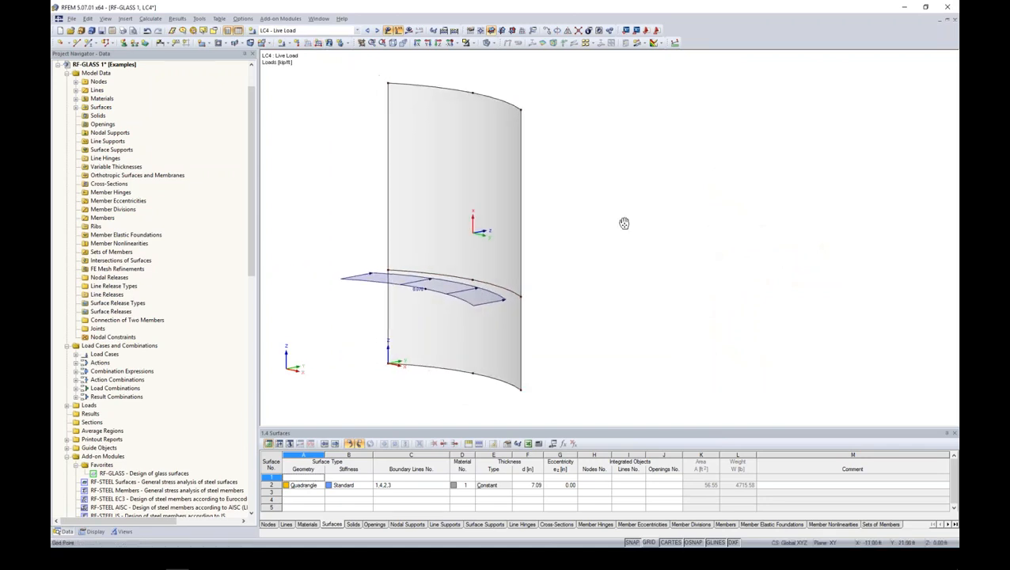
- Review the load cases back to Wind Load - Pressure and hide the load display
left_click(366, 30)
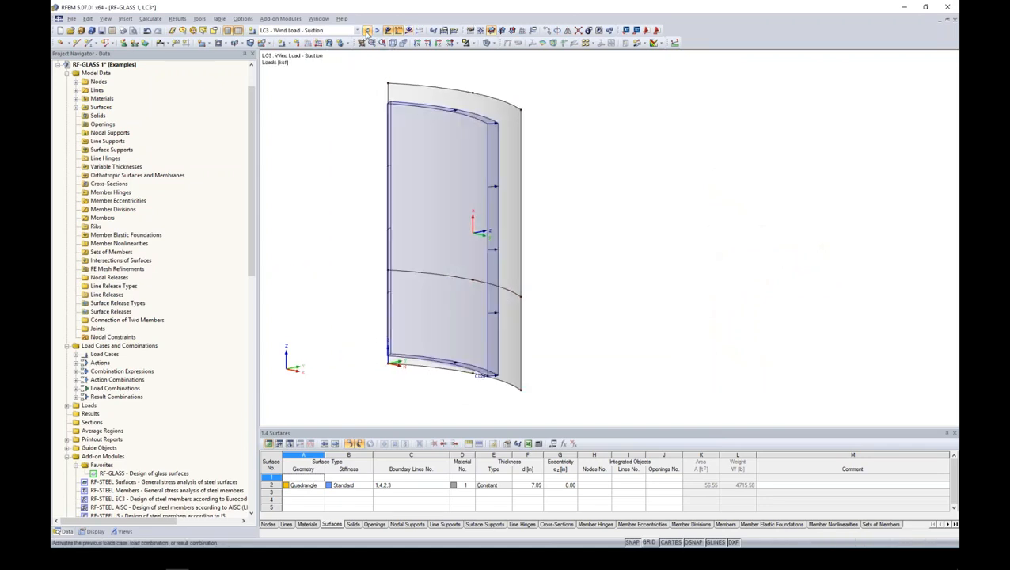
left_click(367, 30)
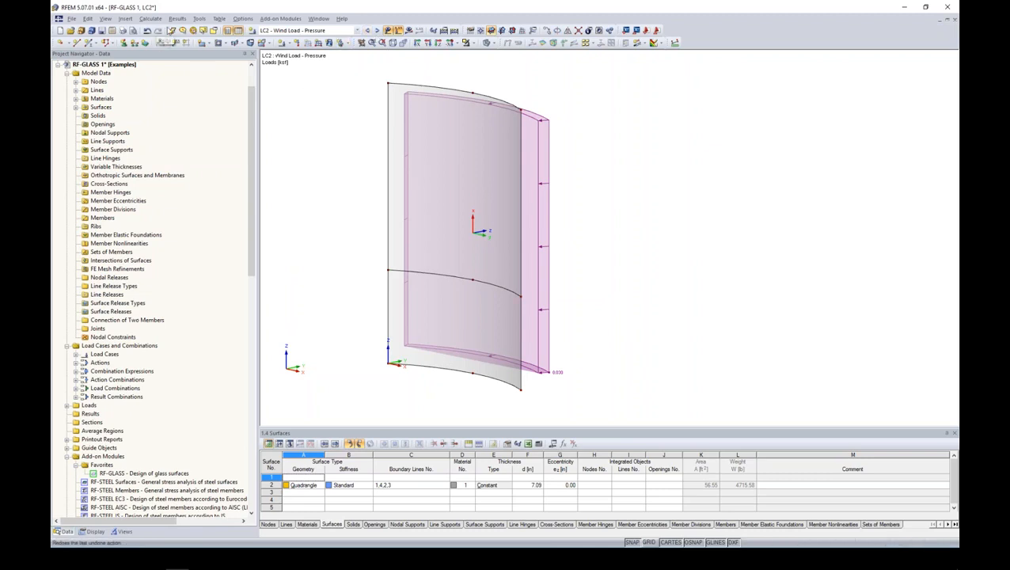
left_click(387, 31)
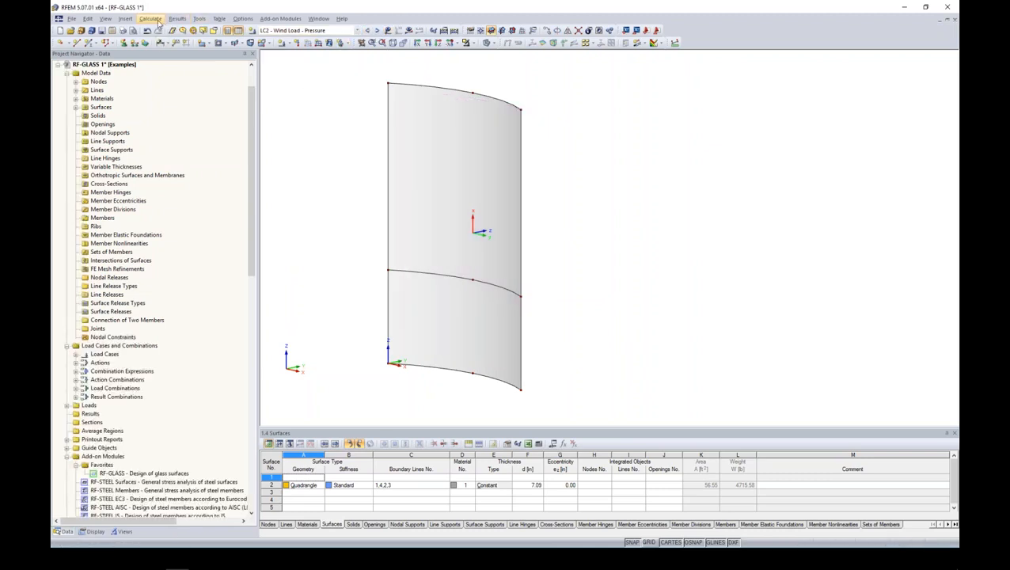
- Set the target length of finite elements to 0.5 ft in the FE mesh settings
left_click(151, 18)
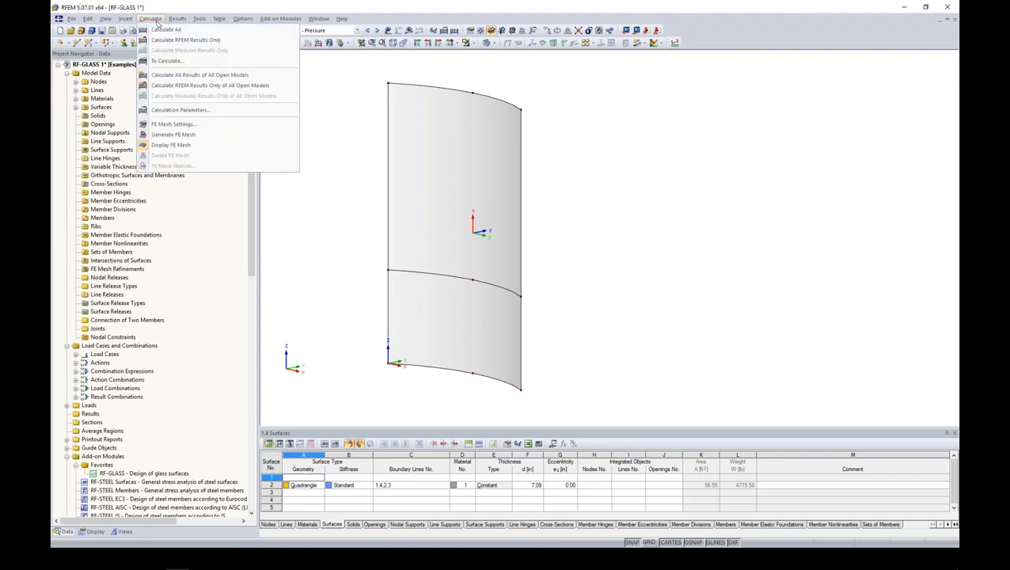
left_click(171, 124)
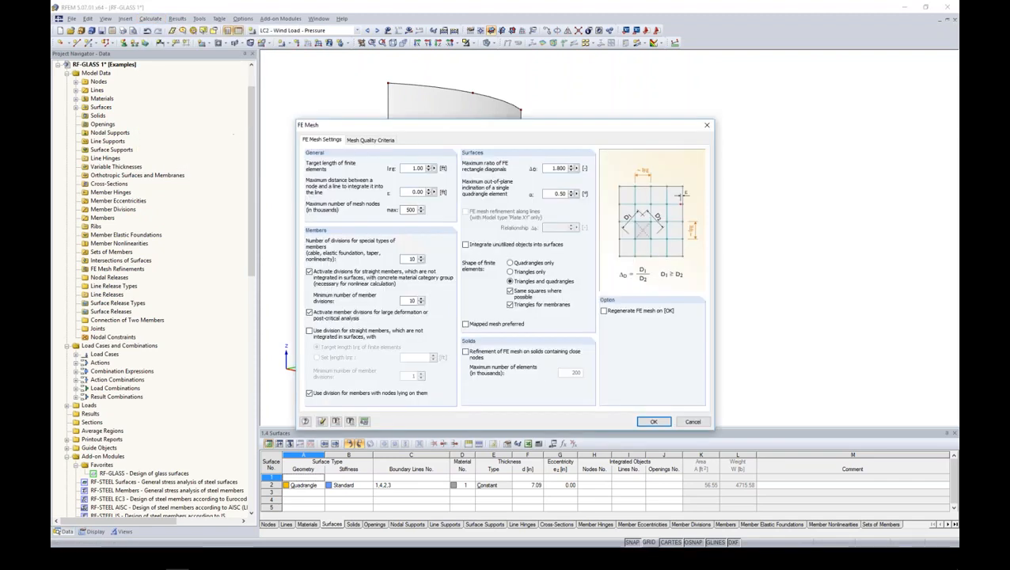
left_click_drag(405, 126, 447, 91)
left_click_drag(455, 134, 469, 134)
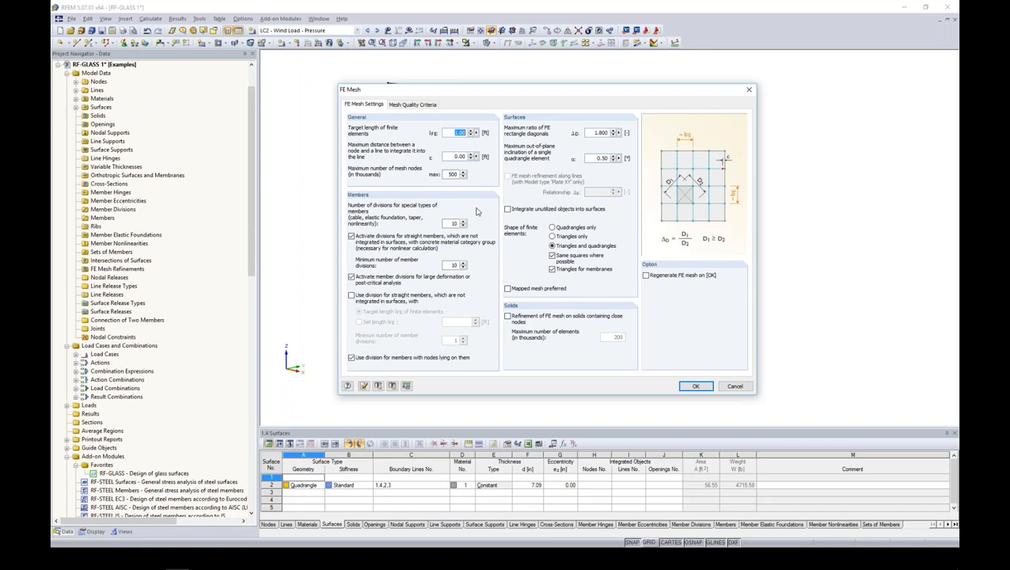
left_click_drag(452, 95, 595, 105)
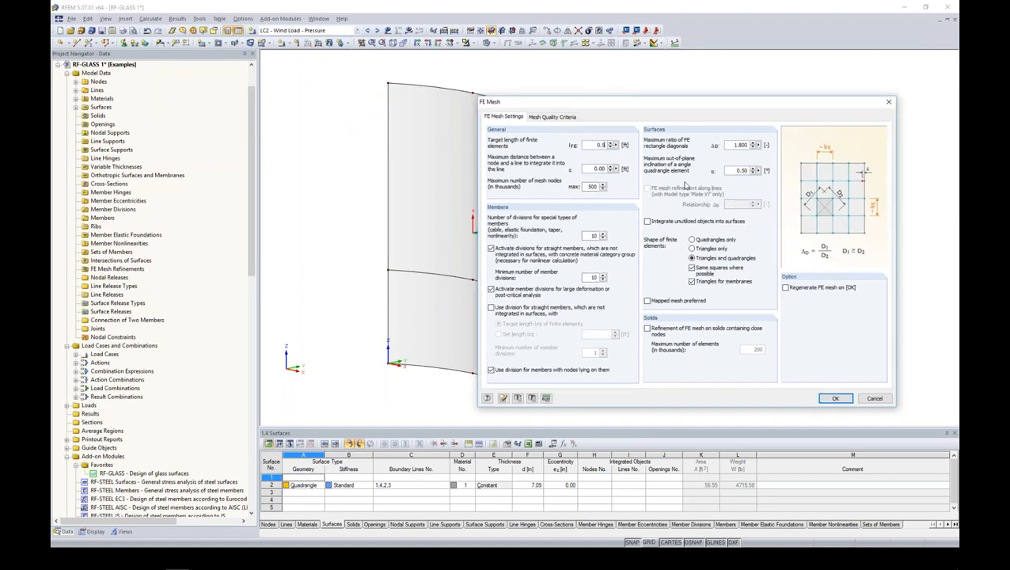
left_click(835, 398)
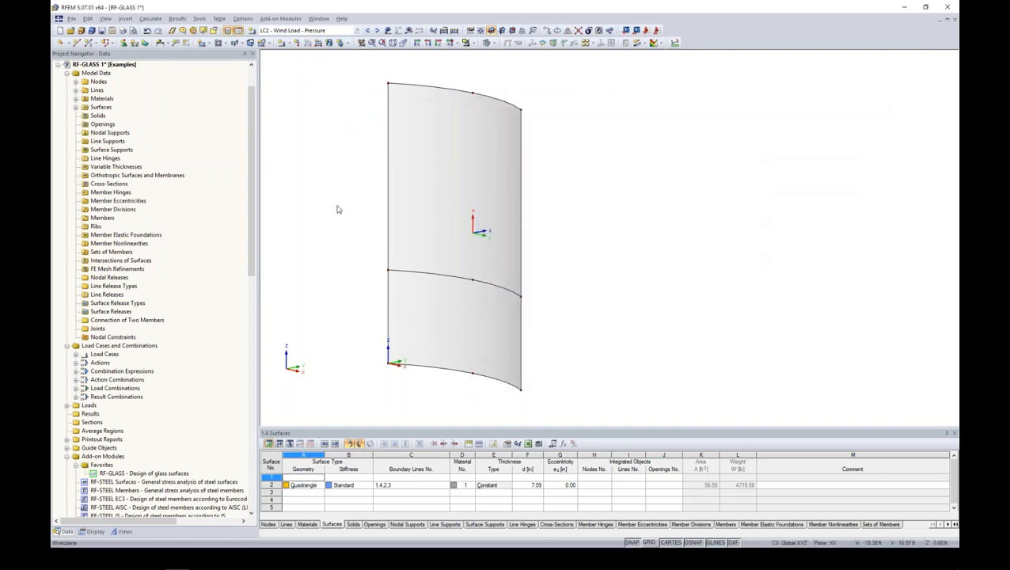
- Generate the FE mesh and inspect it on the curved panel
left_click(150, 18)
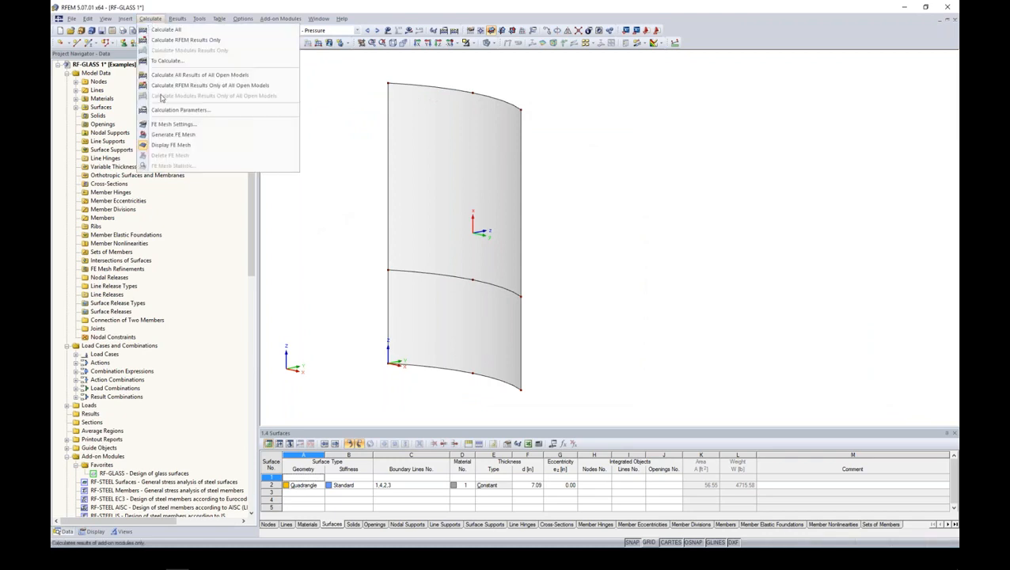
left_click(179, 135)
mouse_move(579, 254)
middle_mouse_down("ctrl")
mouse_move(666, 216)
mouse_move(593, 250)
mouse_move(568, 208)
mouse_move(576, 271)
middle_mouse_up("ctrl")
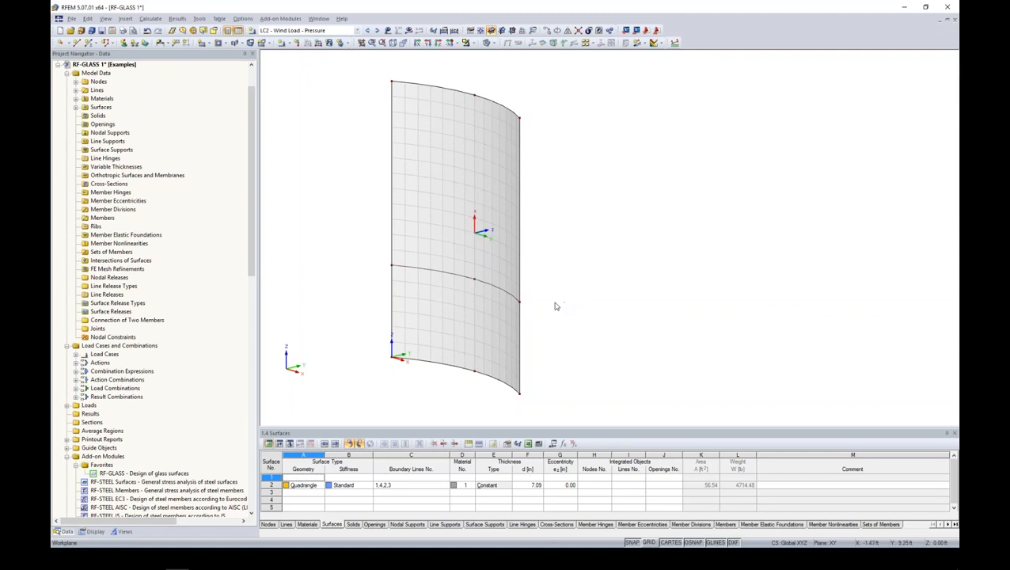
middle_click_drag(560, 268, 507, 255)
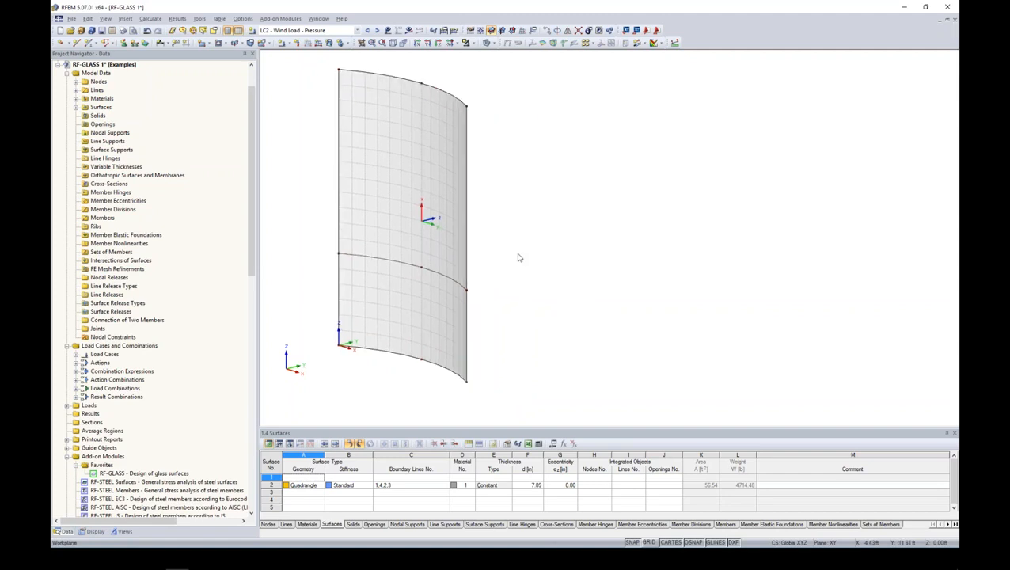
- Start the RF-GLASS add-on module for the design of glass surfaces
left_click_drag(252, 263, 255, 342)
scroll(255, 342, "down", 1)
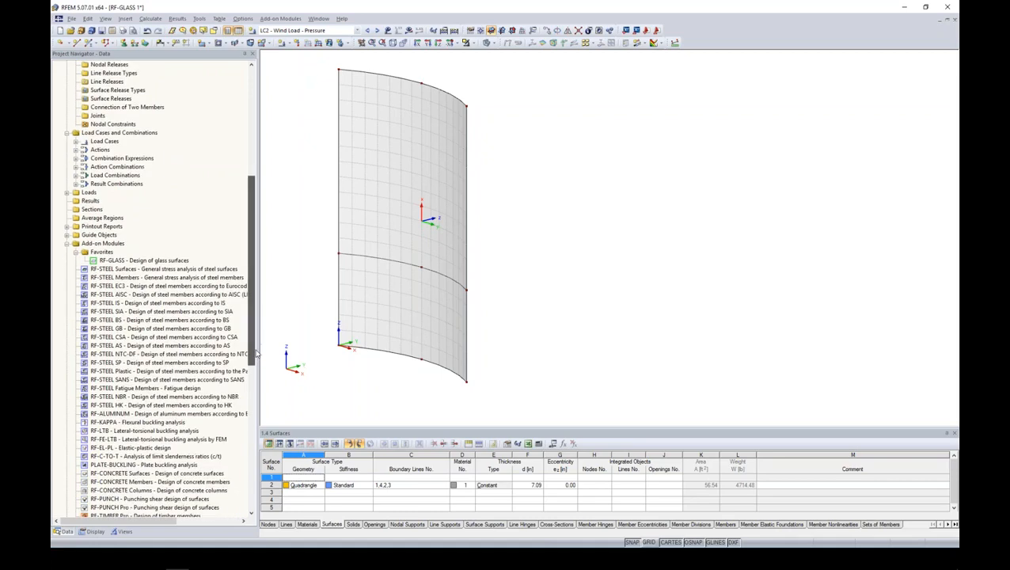
mouse_move(251, 258)
left_mouse_down()
mouse_move(254, 357)
mouse_move(253, 254)
left_mouse_up()
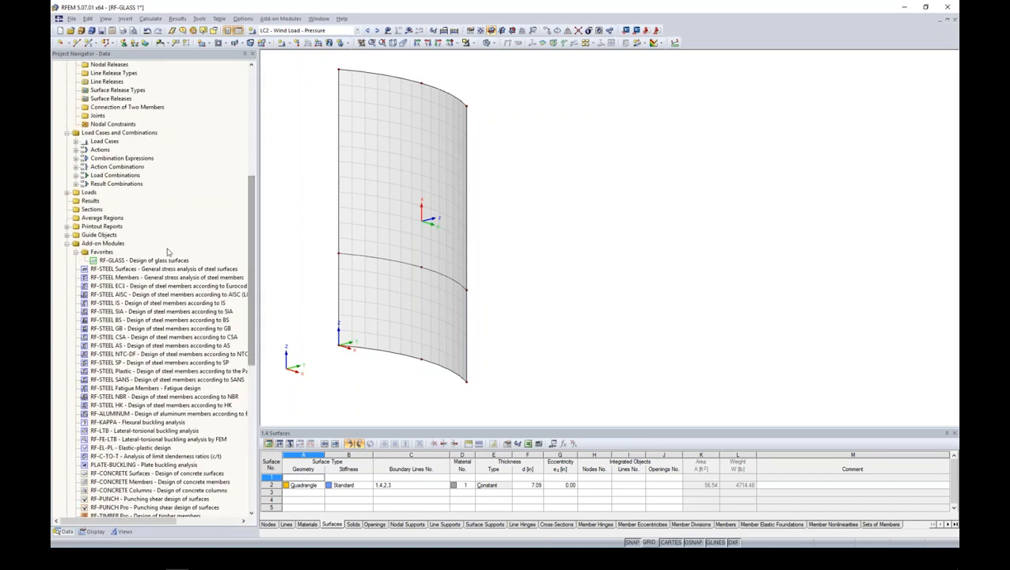
right_click(153, 261)
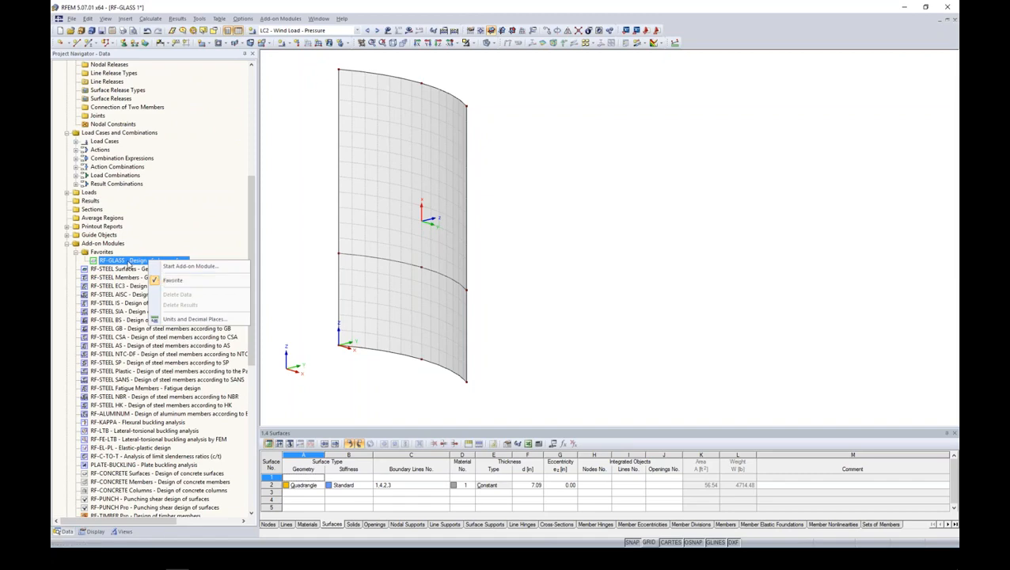
left_click(127, 261)
double_click(126, 261)
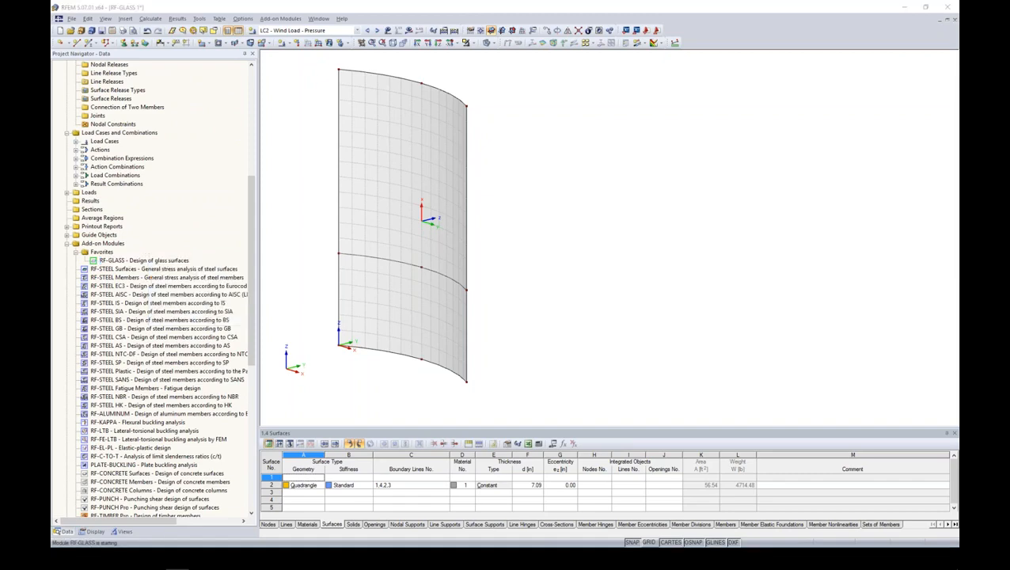
left_click_drag(433, 101, 570, 81)
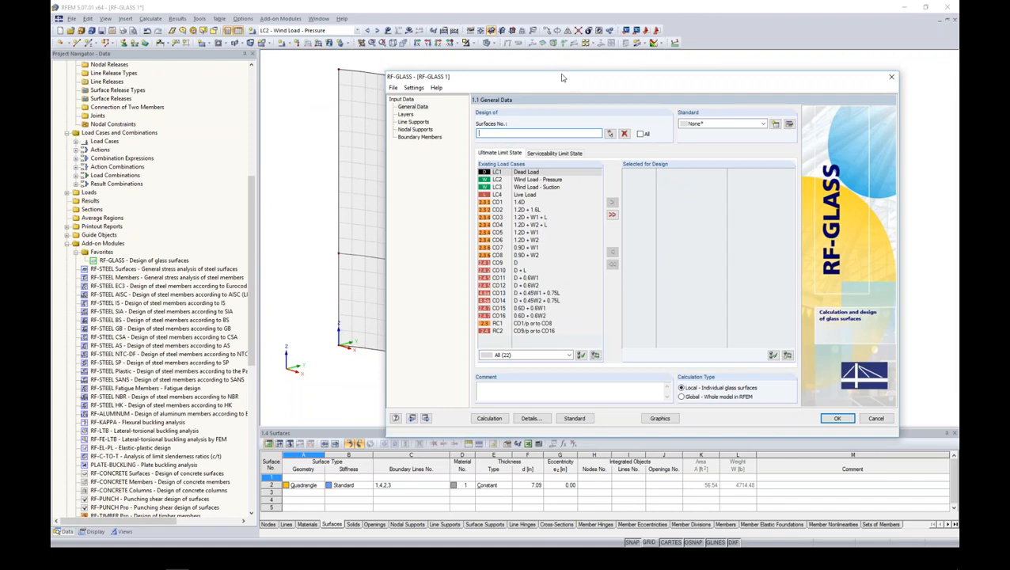
left_click_drag(550, 77, 555, 77)
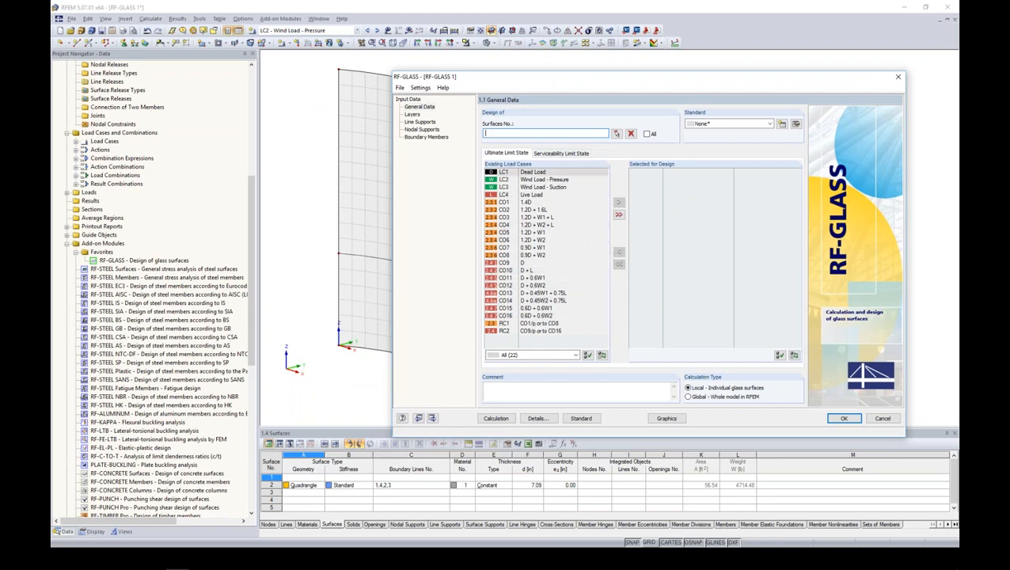
- Include all surfaces in the RF-GLASS design and set the design standard to Ohne
left_click(646, 133)
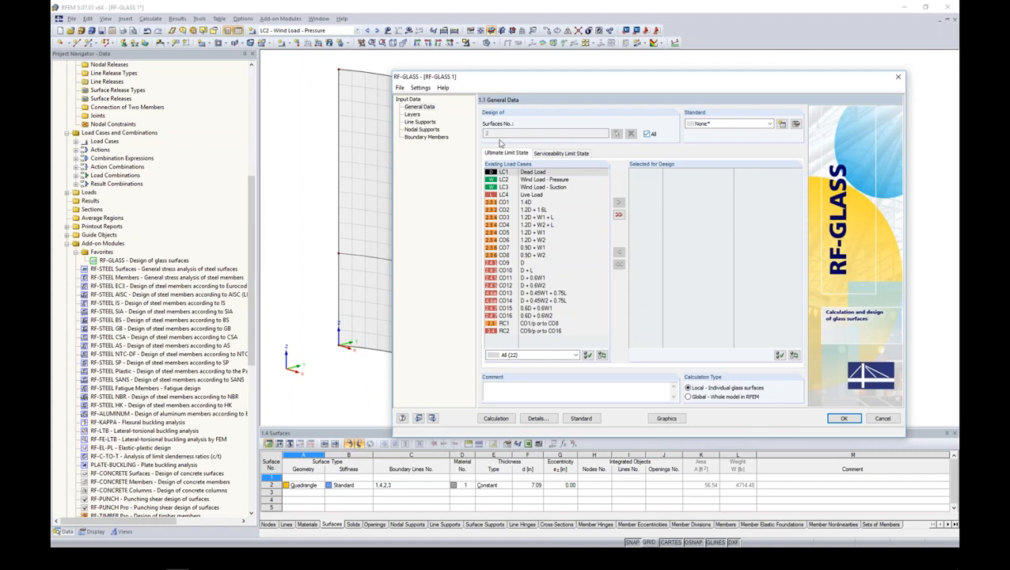
left_click(768, 124)
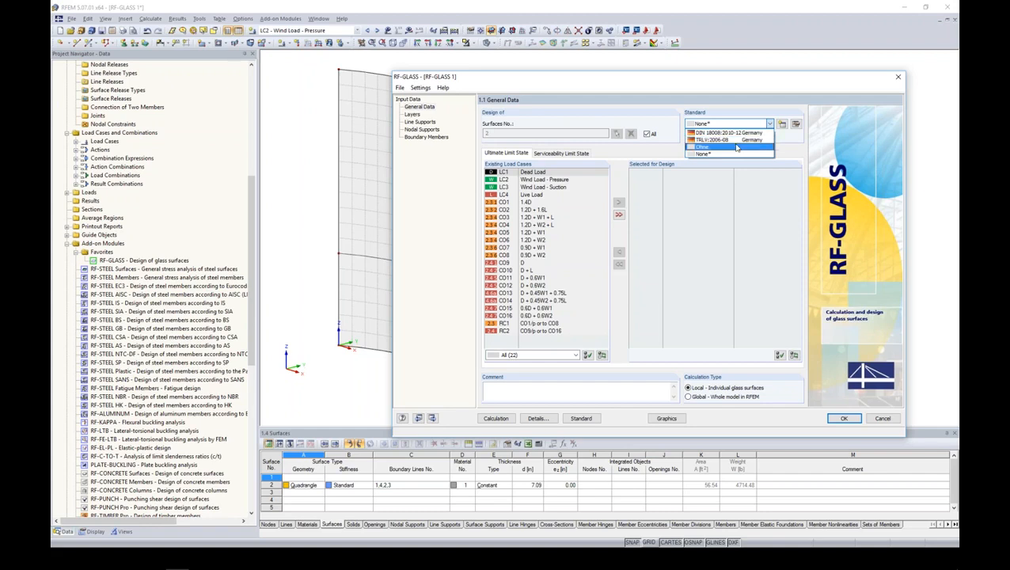
left_click(735, 147)
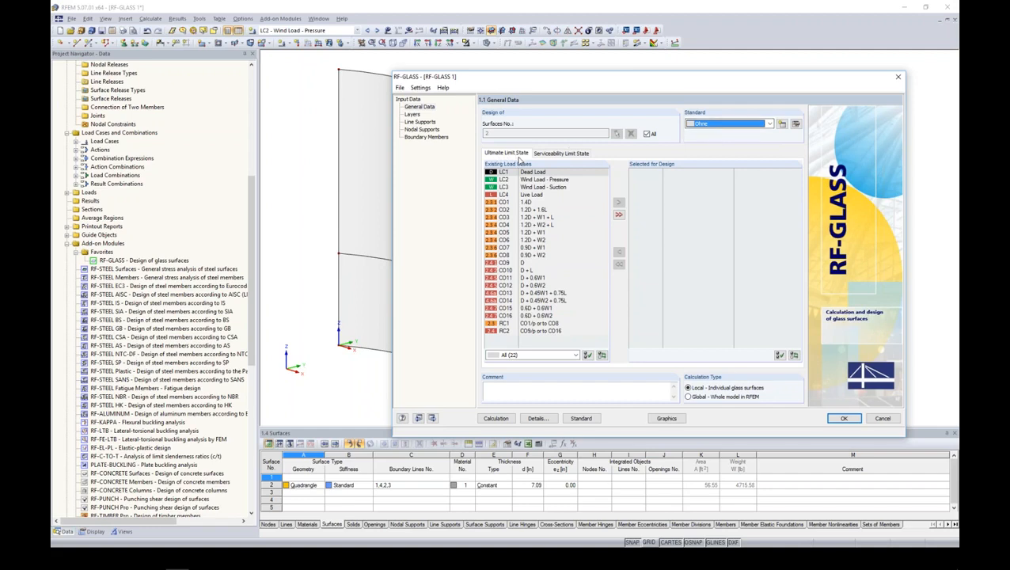
- Select load combinations CO1 to CO8 for the ultimate limit state design
left_click(527, 181)
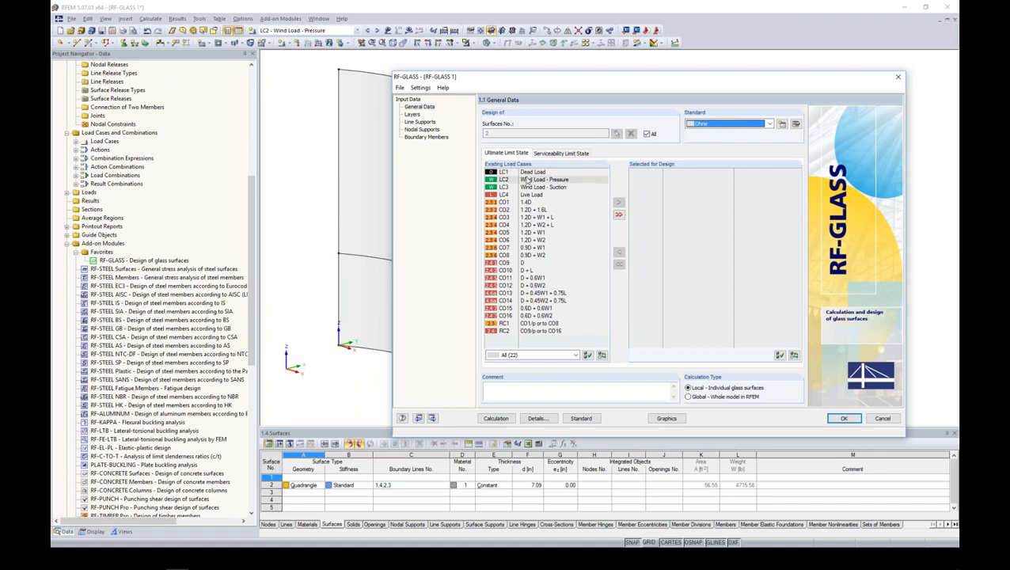
left_click(524, 202)
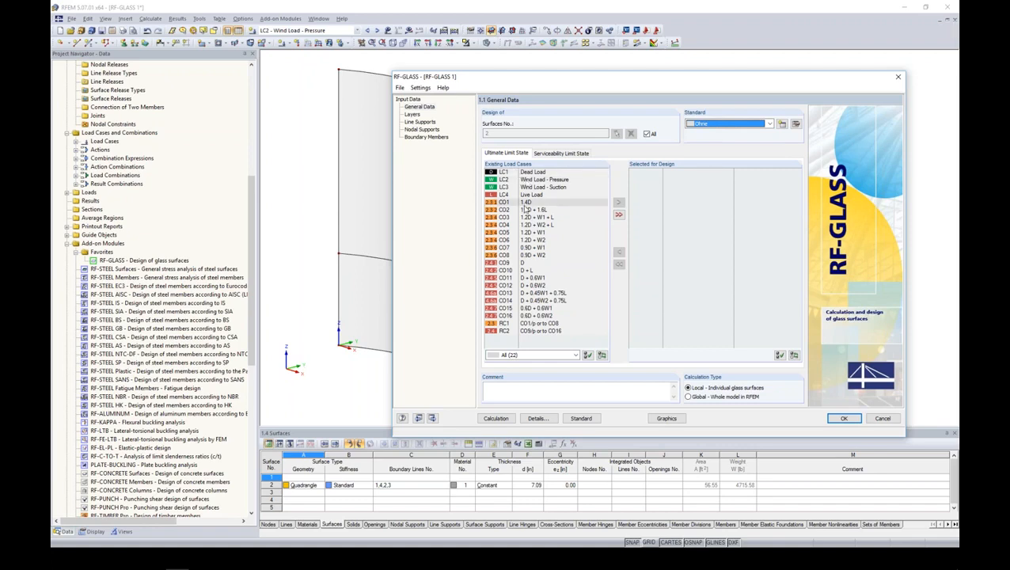
left_click(536, 256, "shift")
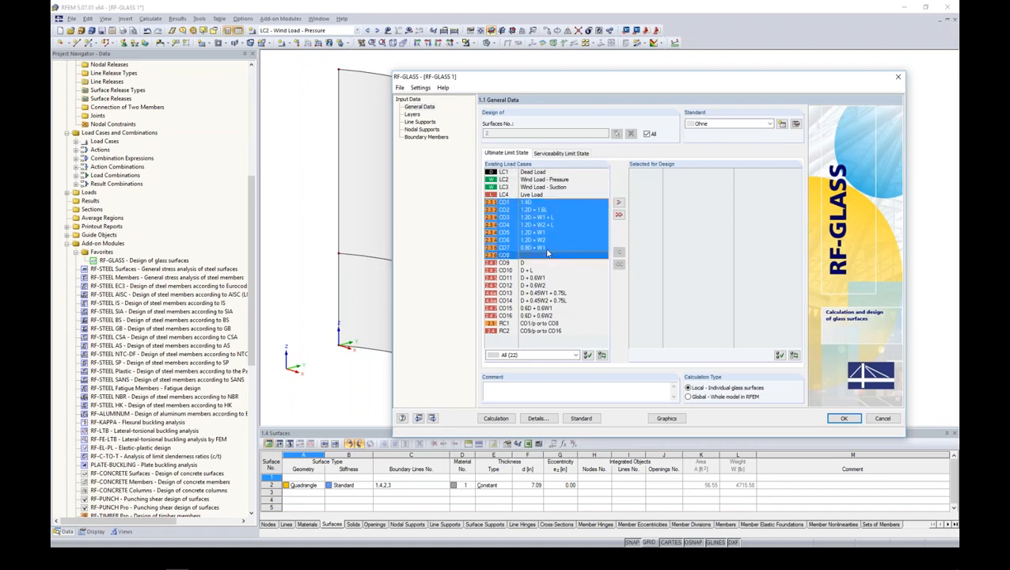
left_click(619, 203)
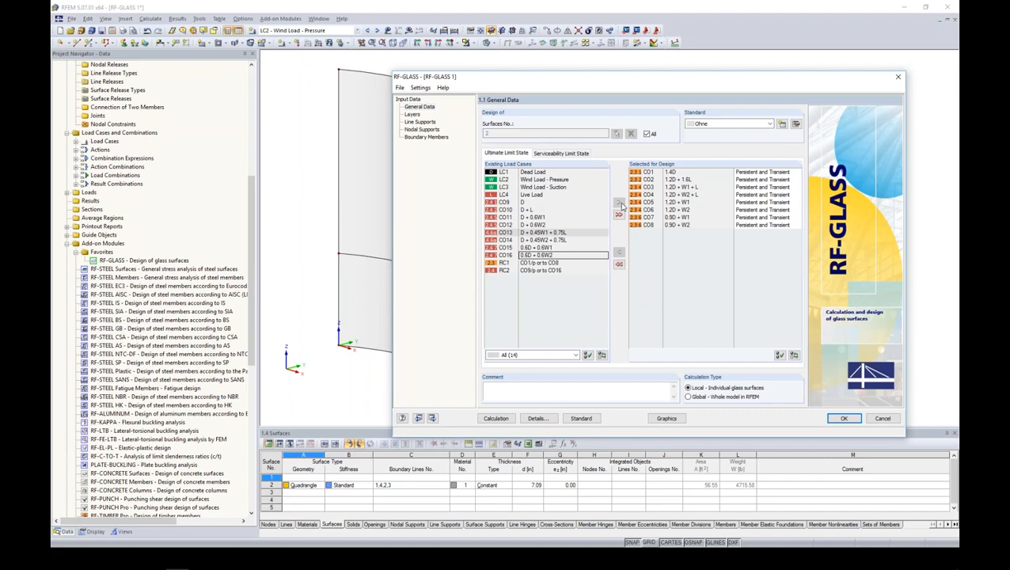
- Select load combinations CO9 to CO16 for the serviceability limit state design
left_click(578, 154)
left_click(526, 262)
left_click(529, 316, "shift")
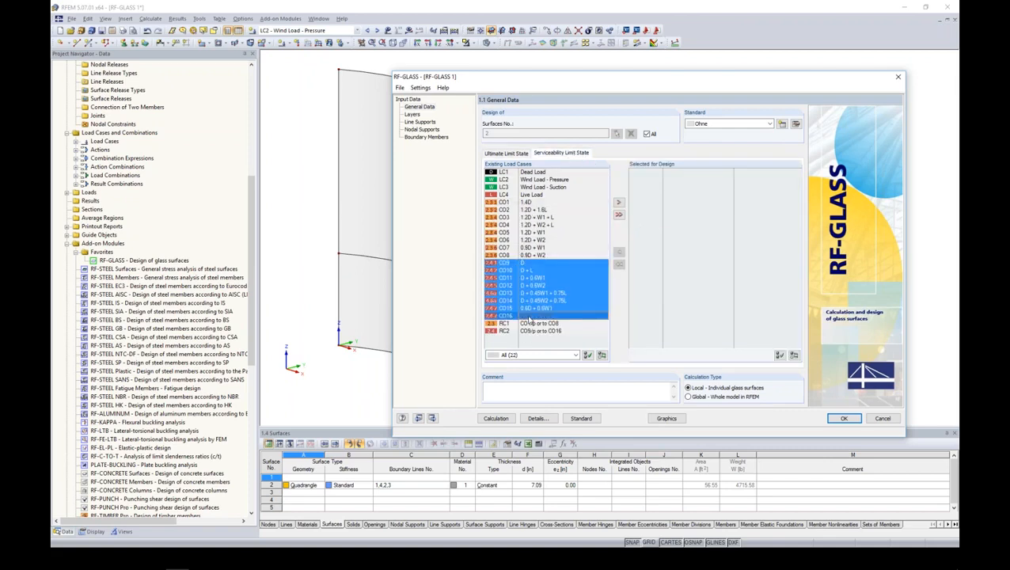
left_click(619, 202)
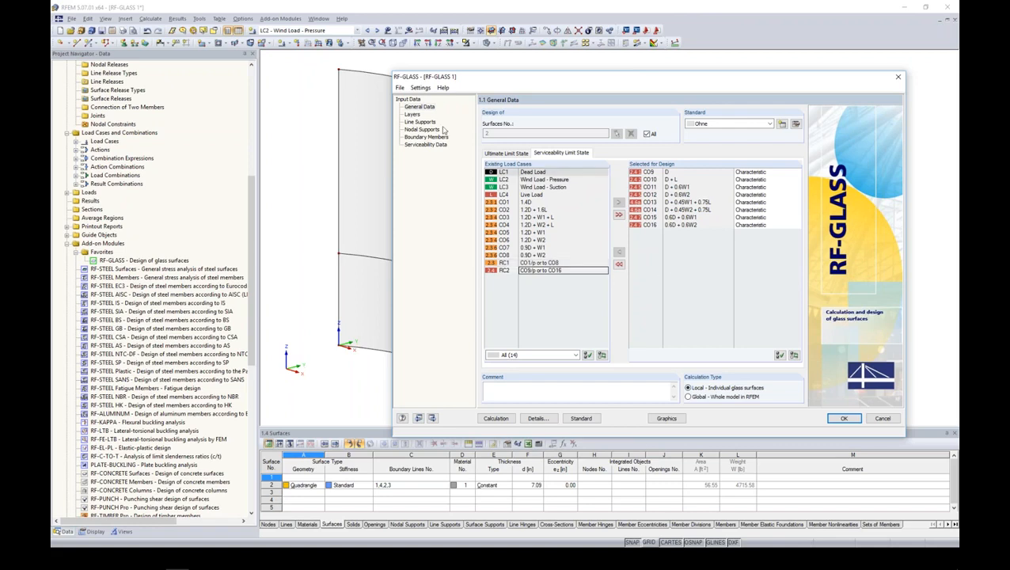
- In the layers input, assign Composition 1 to the curved panel surface by picking it in the model
left_click(410, 114)
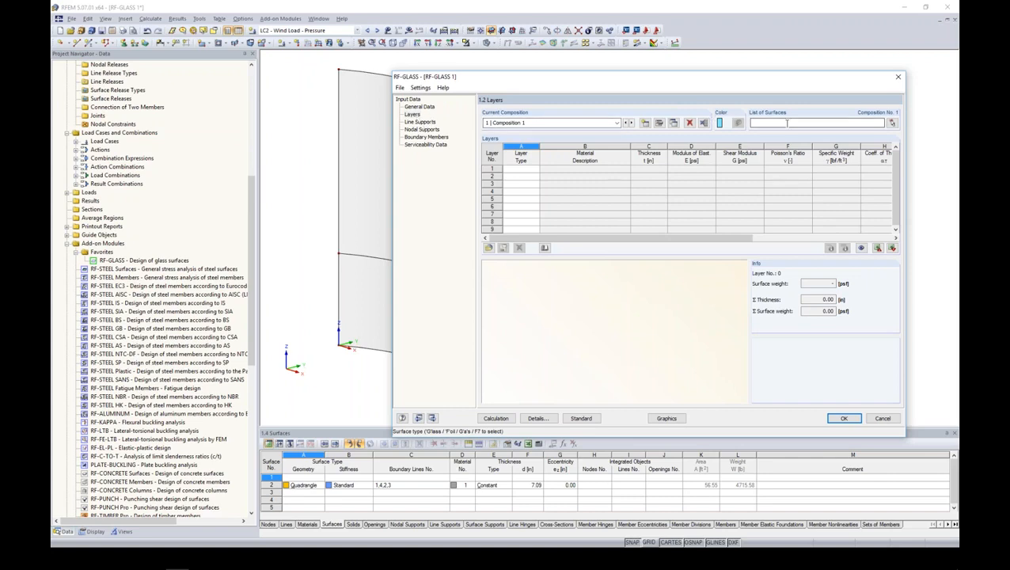
left_click(619, 124)
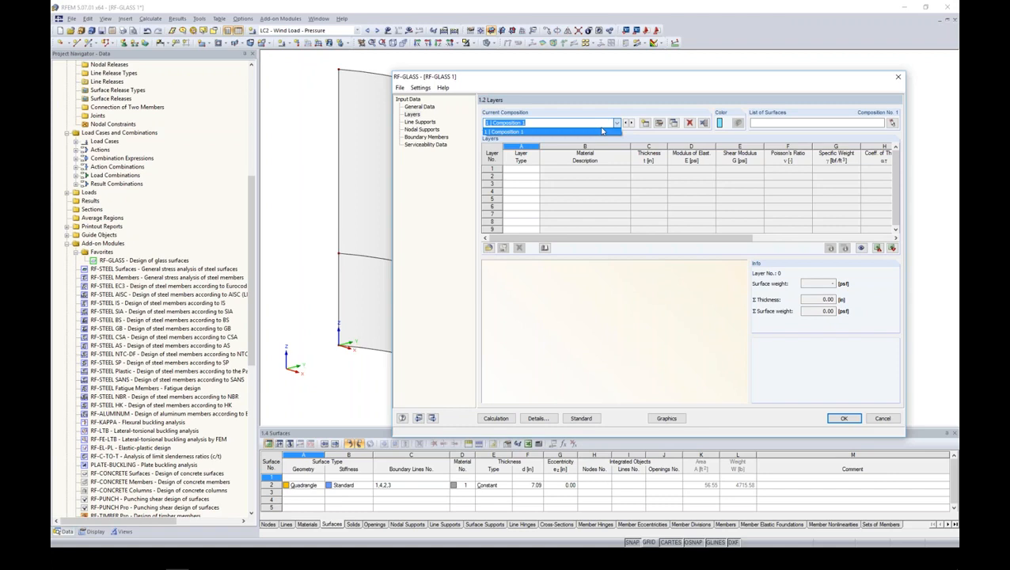
left_click(616, 124)
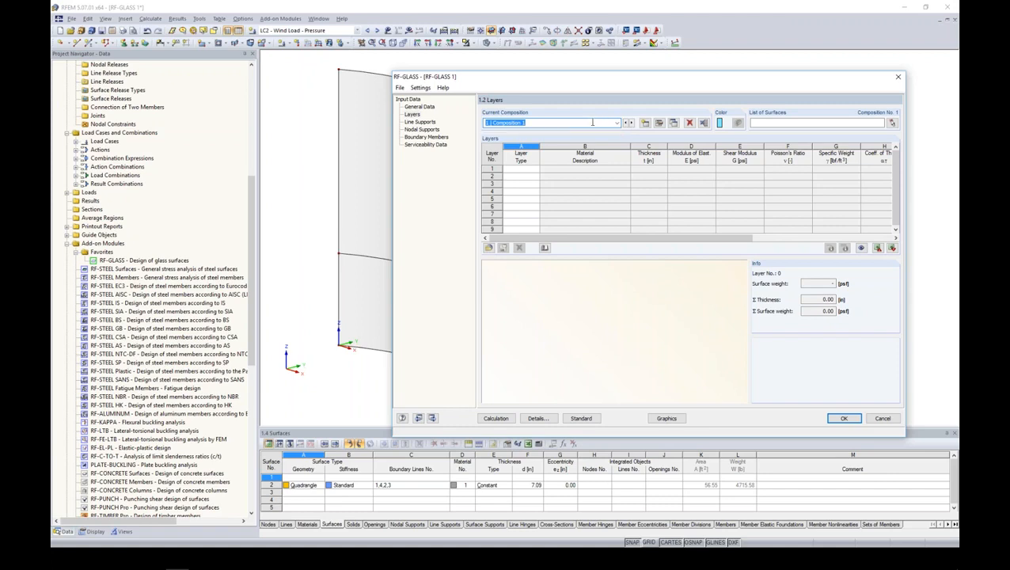
left_click(891, 125)
left_click(422, 165)
left_click(161, 93)
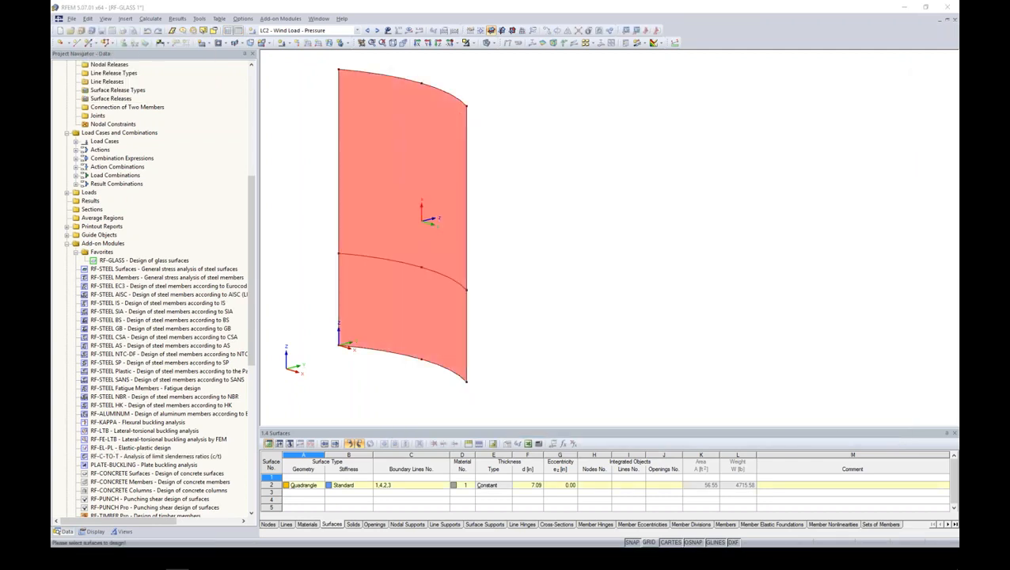
- Set the type of layer 1 in Composition 1 to Glass
left_click_drag(540, 147, 564, 147)
left_click(559, 169)
left_click(561, 170)
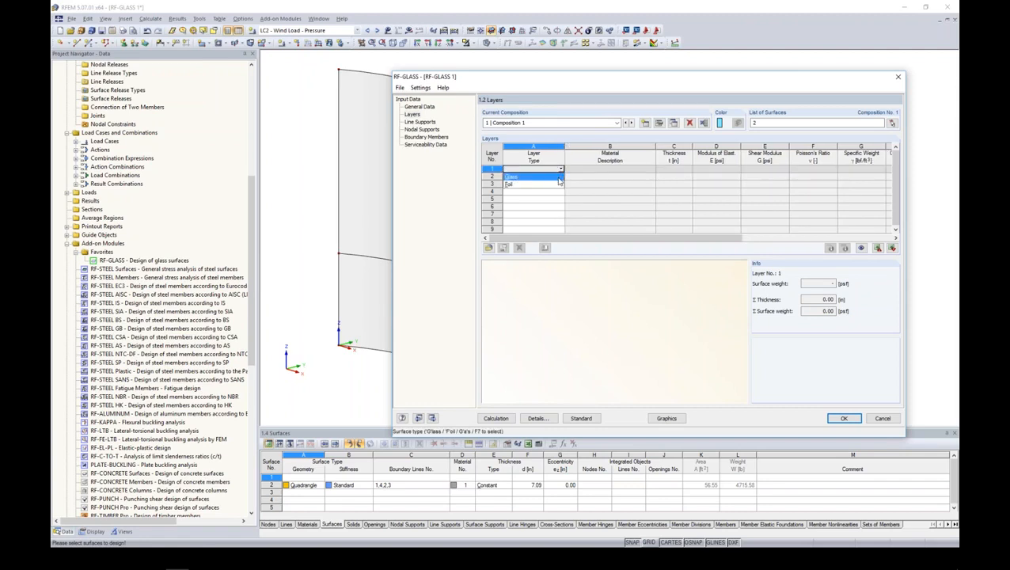
left_click(559, 179)
left_click(630, 170)
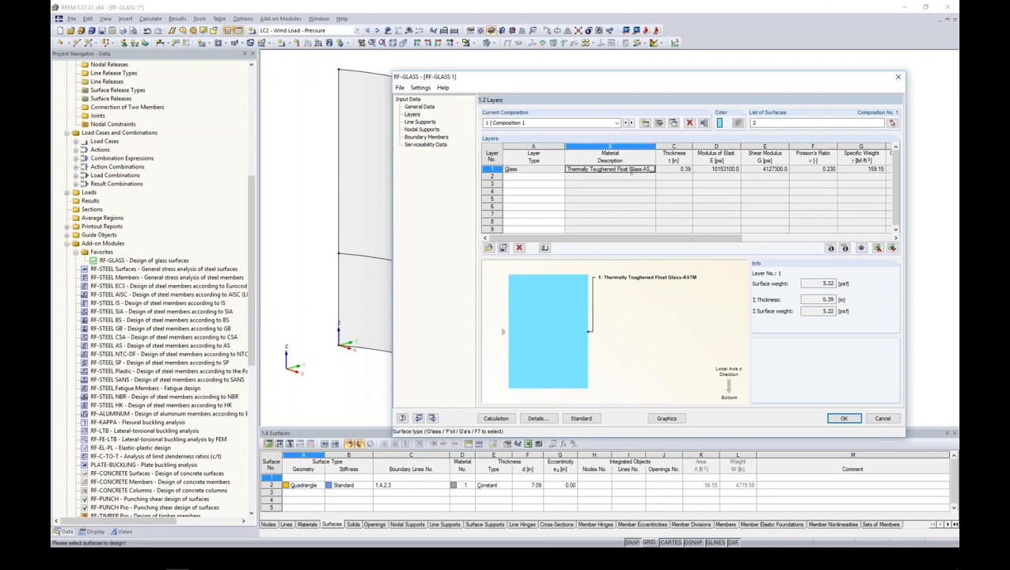
- Browse the glass materials of all standards in the material library and assign Thermally Toughened Float Glass-ASTM to layer 1
left_click_drag(655, 158, 678, 158)
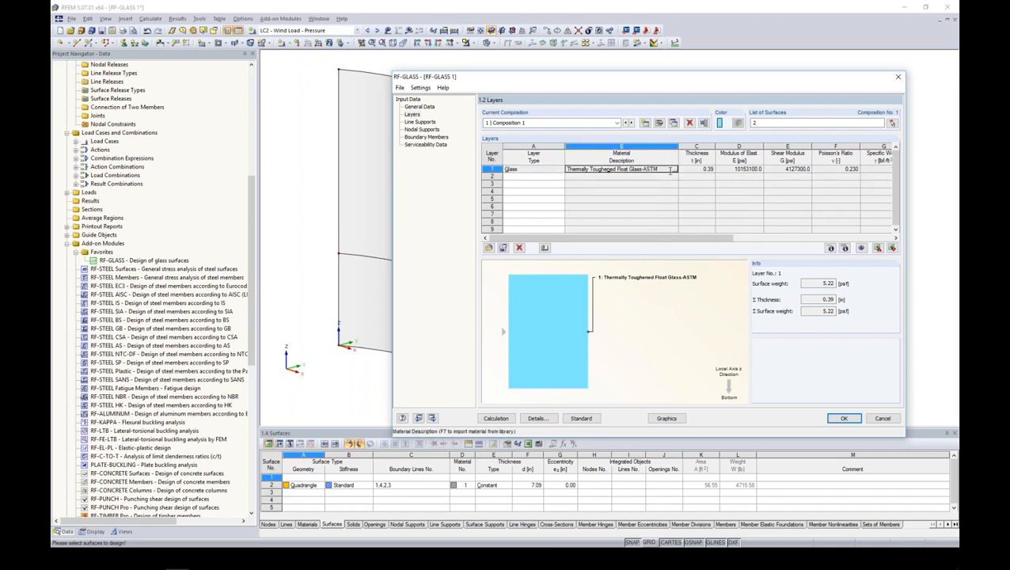
left_click(676, 170)
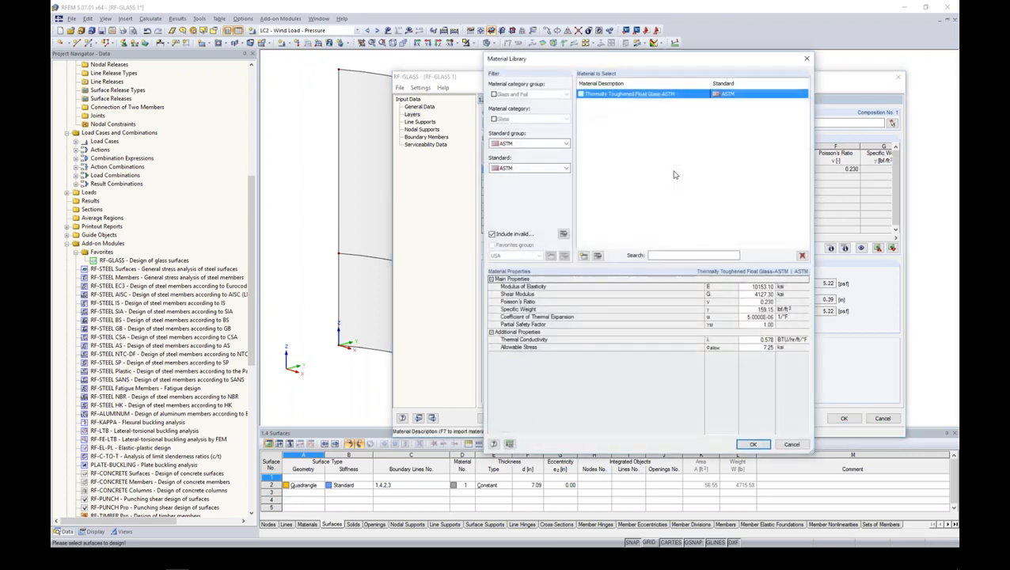
left_click(529, 143)
left_click(530, 153)
left_click(547, 169)
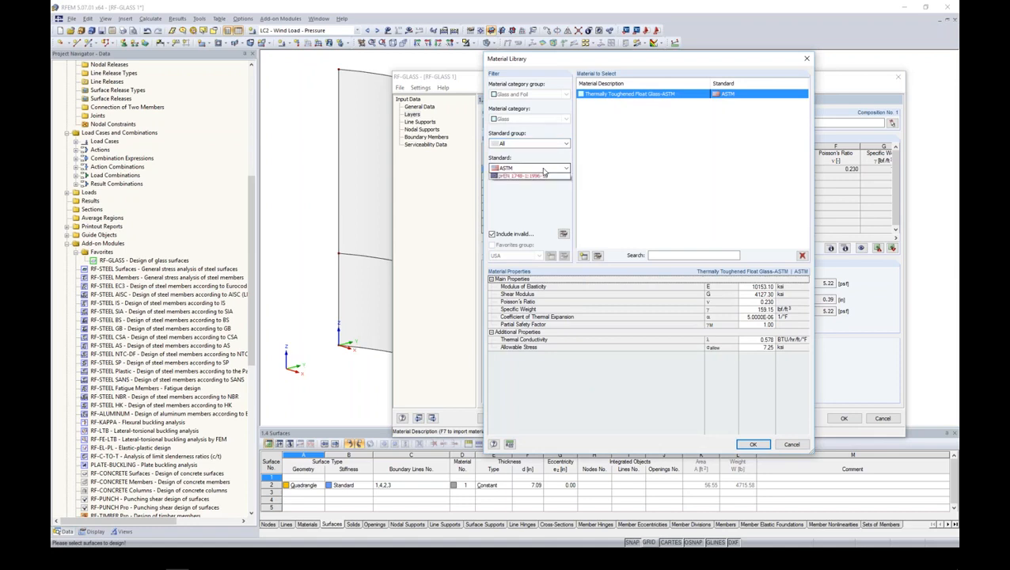
left_click(545, 176)
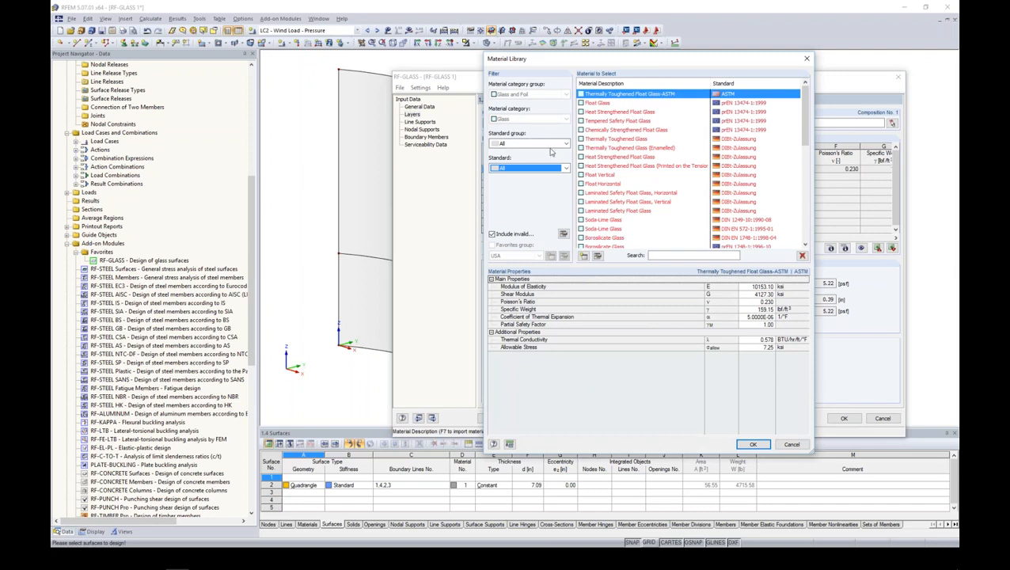
left_click_drag(804, 117, 804, 86)
left_click(566, 169)
left_click(554, 184)
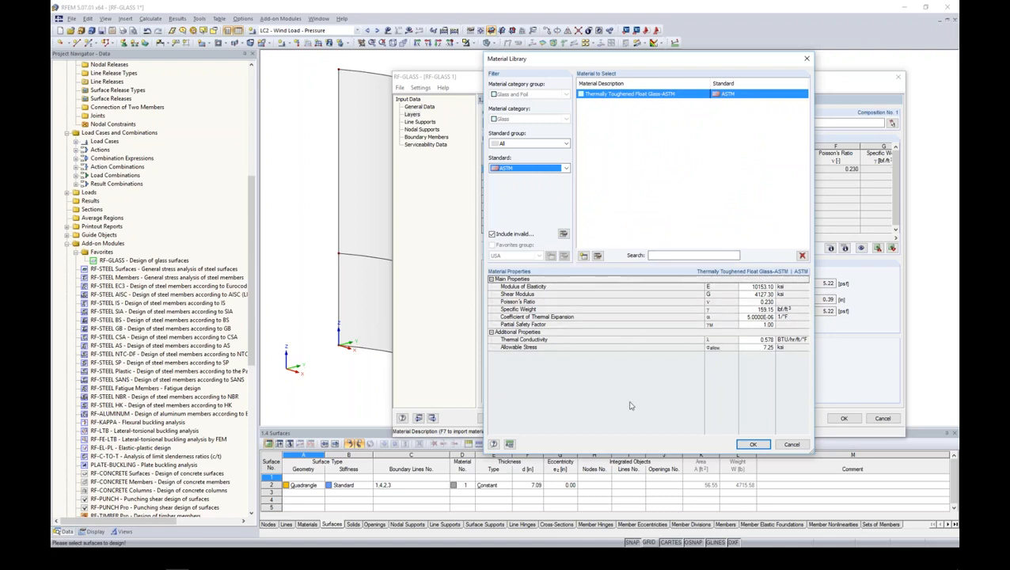
left_click(753, 444)
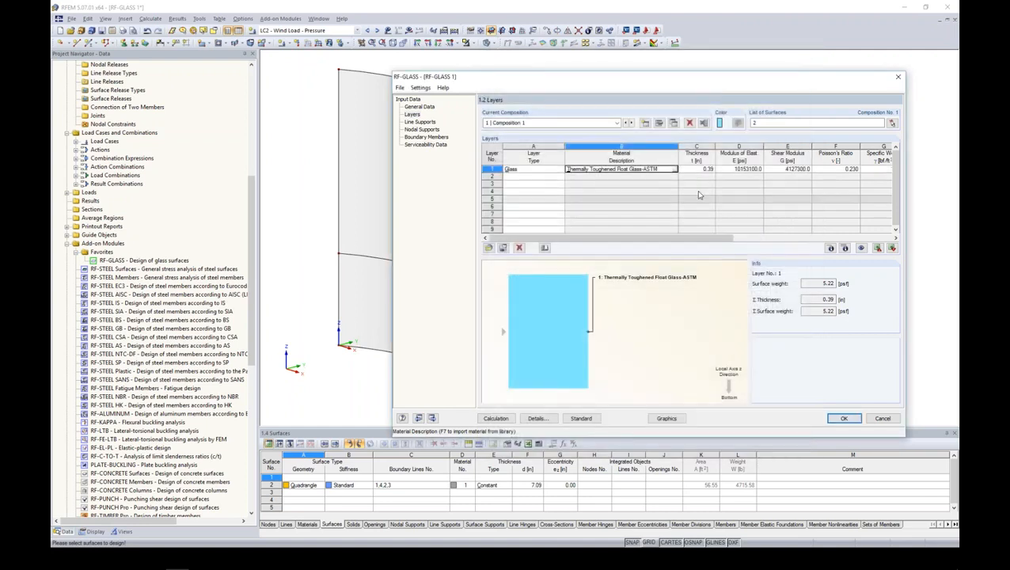
- Set the thickness of glass layer 1 to 0.20 in
key("Tab")
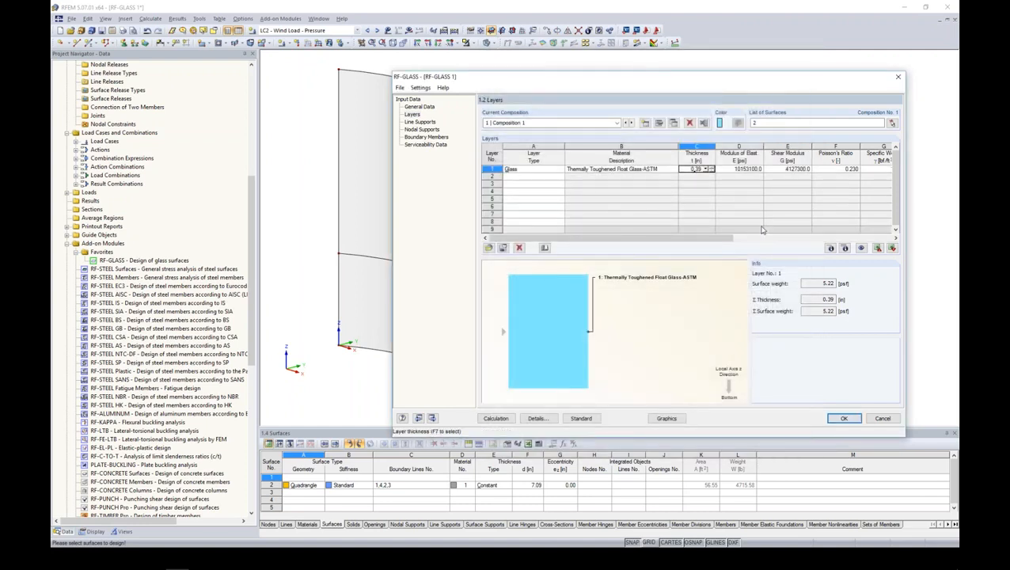
type("0.20")
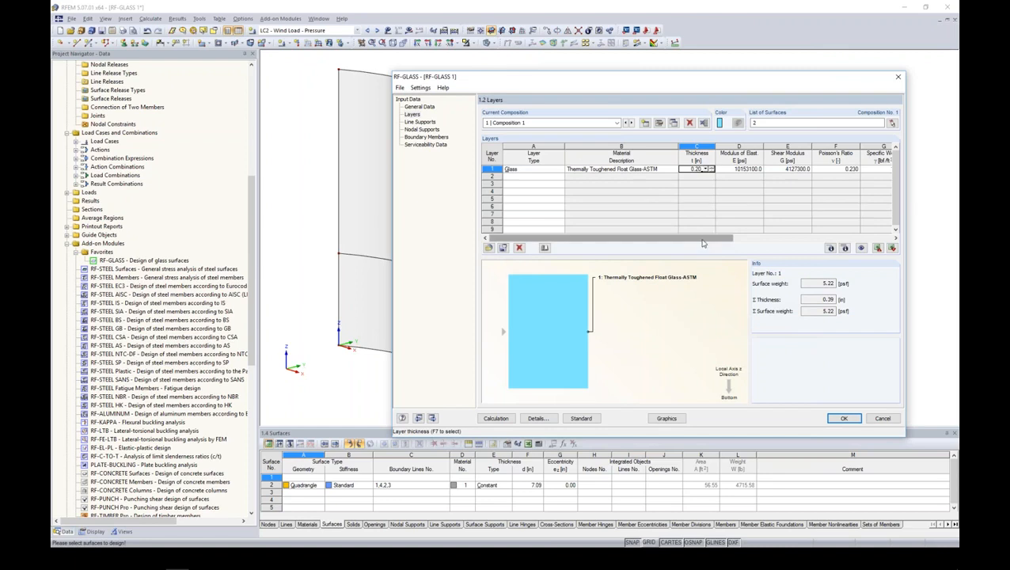
key("Tab")
key("Tab")
left_click_drag(847, 243, 683, 245)
- Add a second layer of type Foil below the glass layer
left_click(536, 179)
left_click(560, 177)
left_click(554, 194)
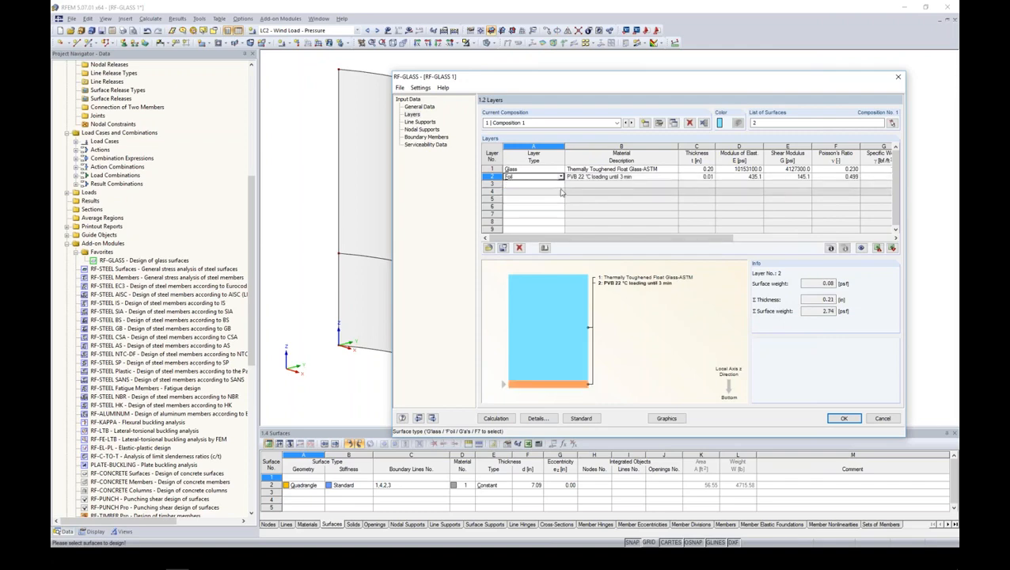
- Filter the foil material library by the ASTM standard group and assign Polymer Interlayer SentryGlas Plus 20 °C / 1 min to layer 2
left_click(669, 177)
left_click(674, 177)
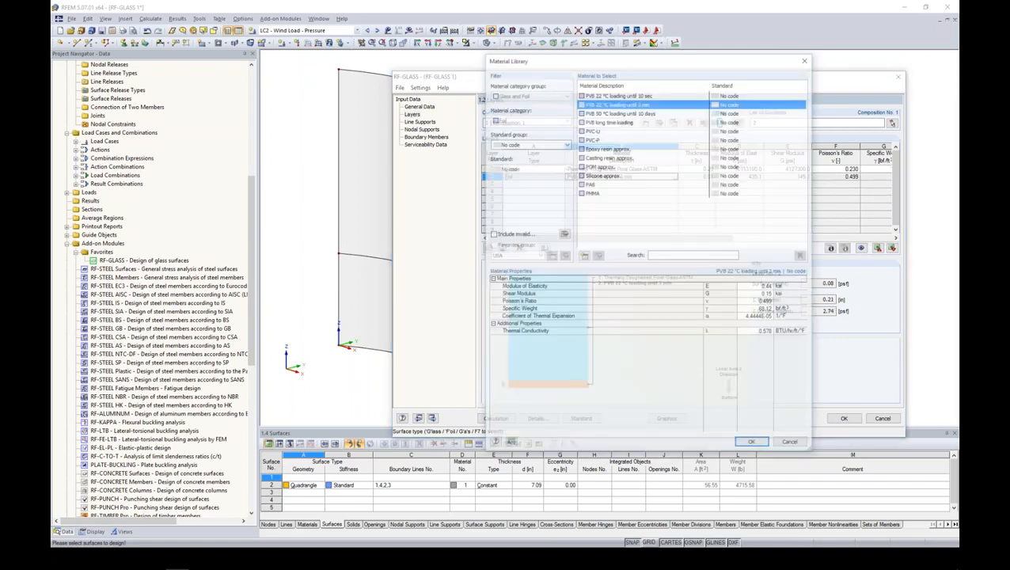
left_click(565, 143)
left_click(551, 166)
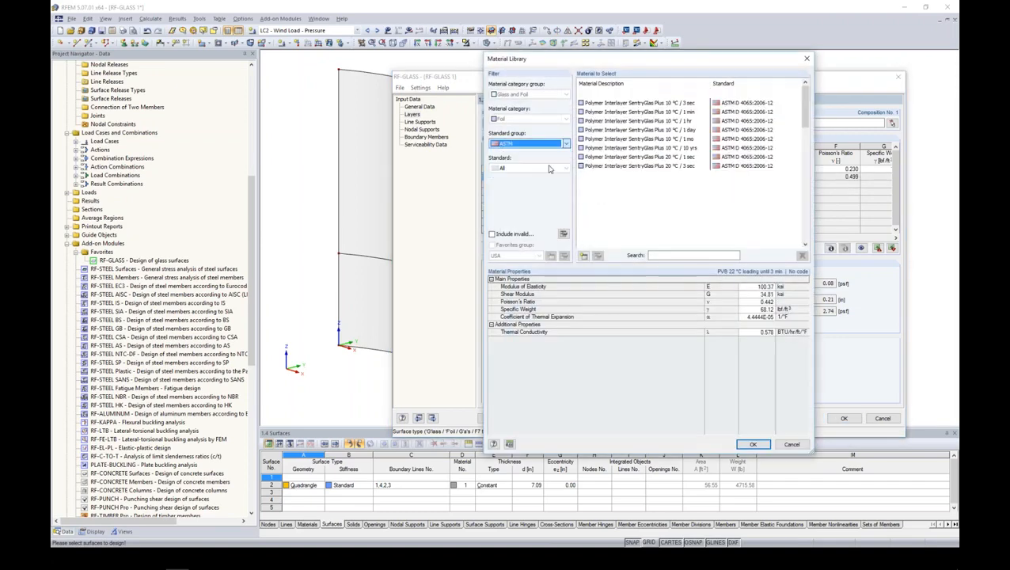
mouse_move(805, 103)
left_mouse_down()
mouse_move(802, 226)
mouse_move(806, 94)
left_mouse_up()
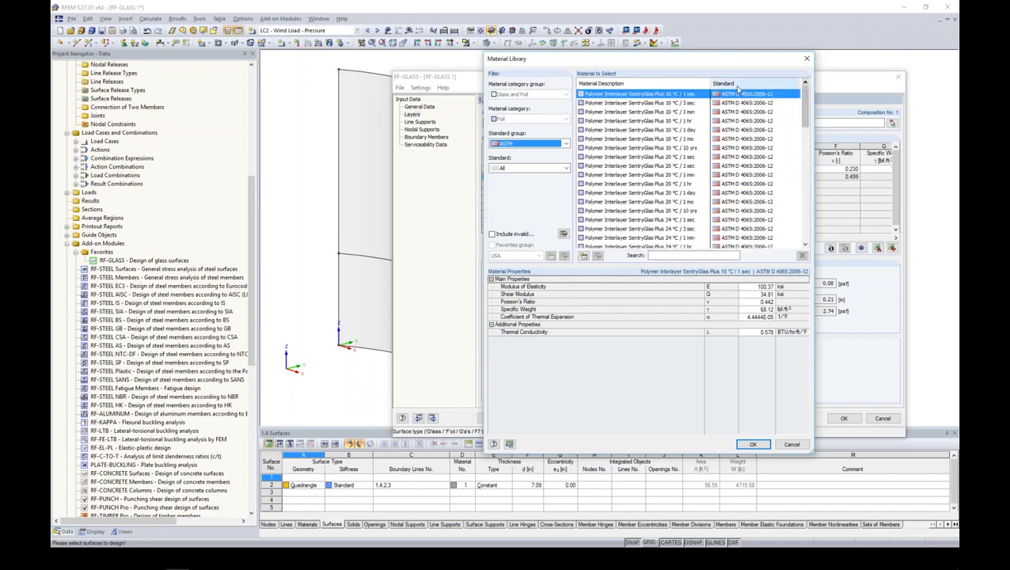
left_click(697, 174)
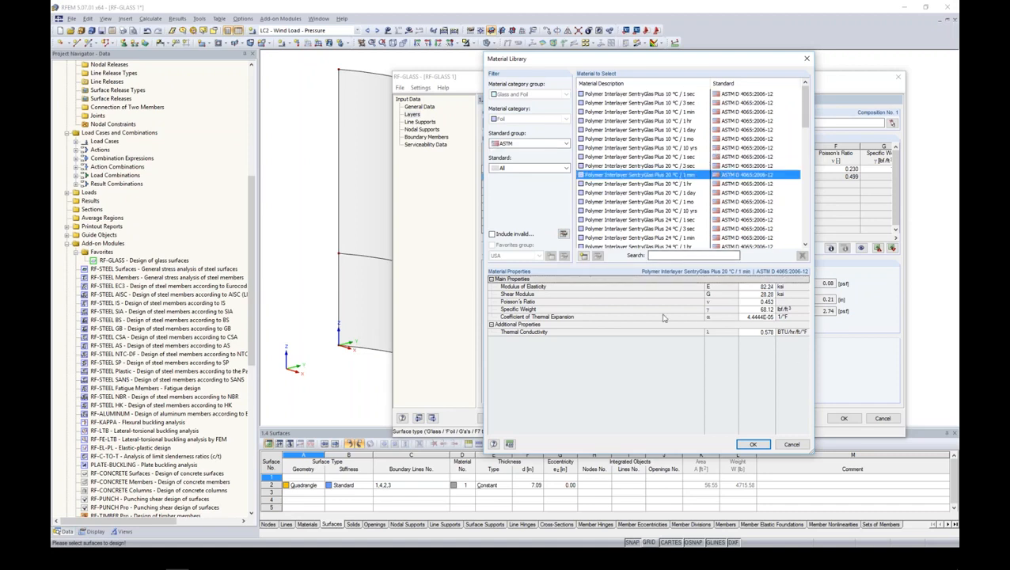
left_click(752, 444)
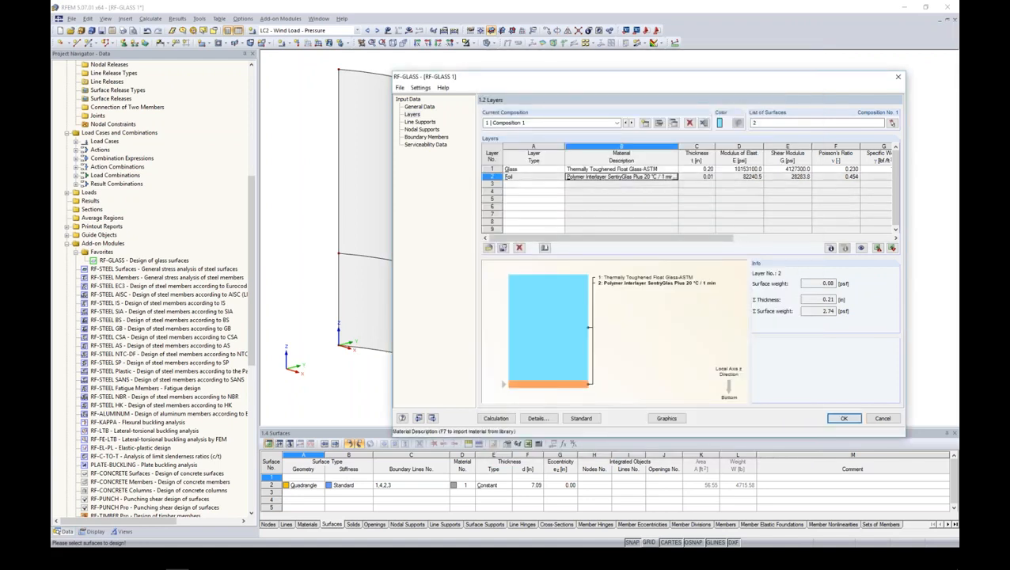
- Add a third layer of type Glass below the foil, using Thermally Toughened Float Glass-ASTM
left_click(537, 185)
left_click(561, 184)
left_click(510, 191)
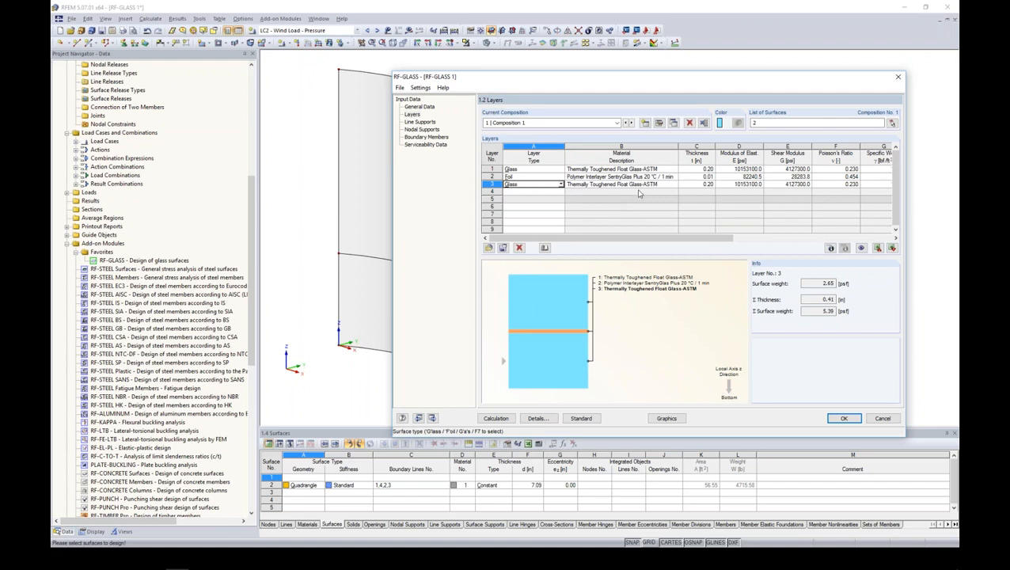
- Set the modeling of laminated glass to 2D in the details of Composition No. 1, with coupling considered and no FE mesh refinement
left_click(659, 125)
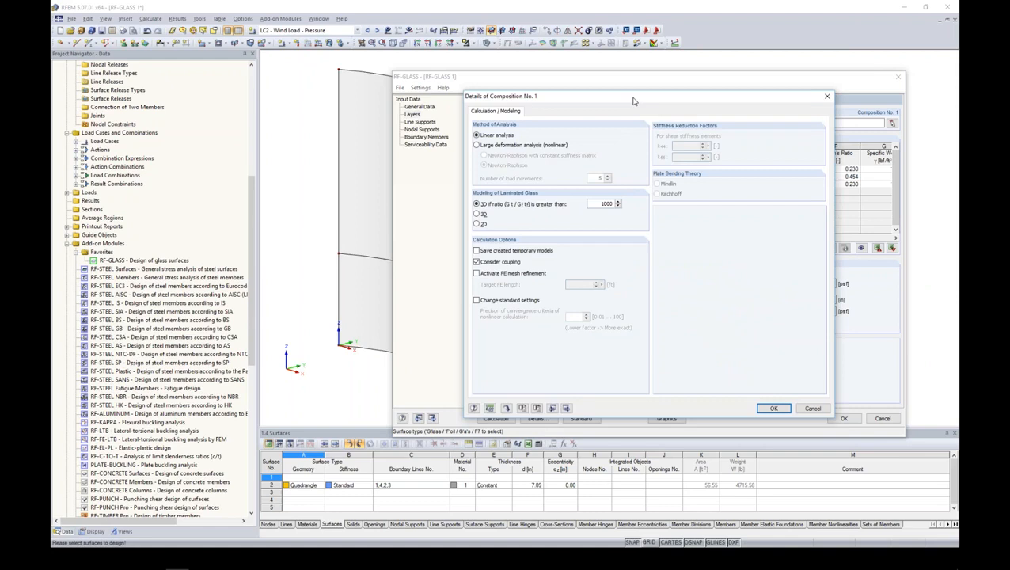
left_click_drag(633, 100, 637, 91)
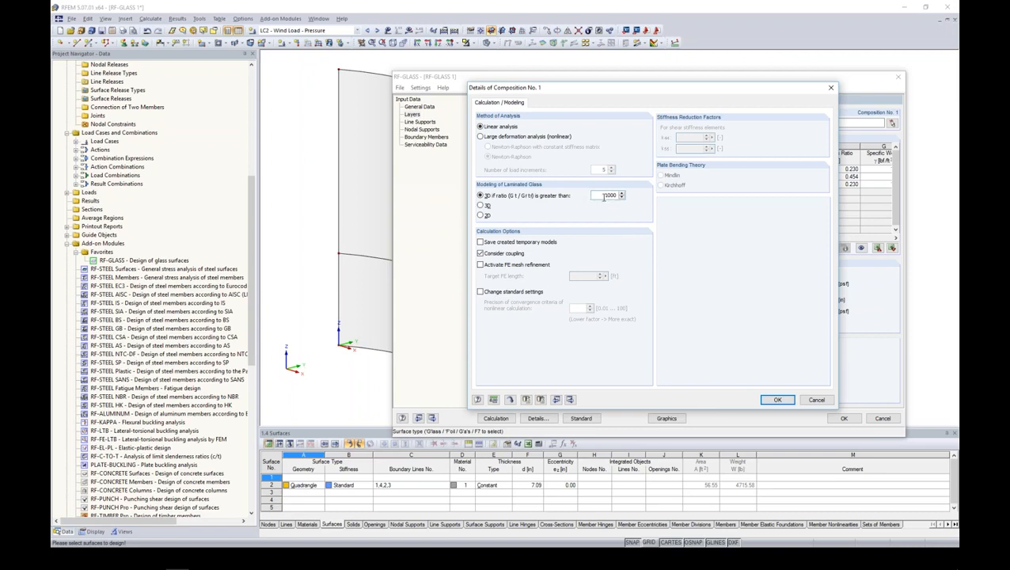
left_click_drag(602, 197, 629, 196)
left_click(481, 214)
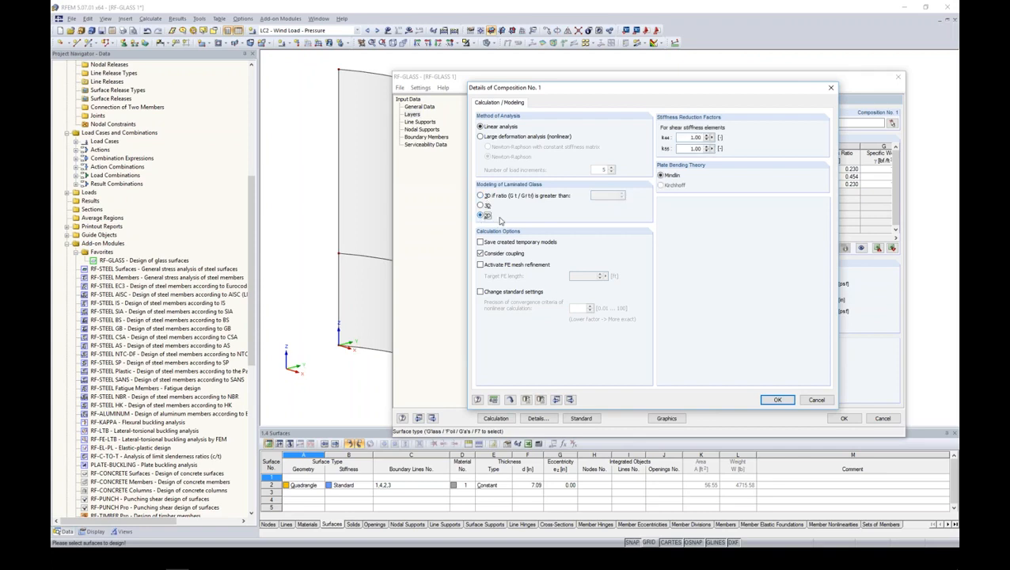
left_click_drag(566, 88, 512, 81)
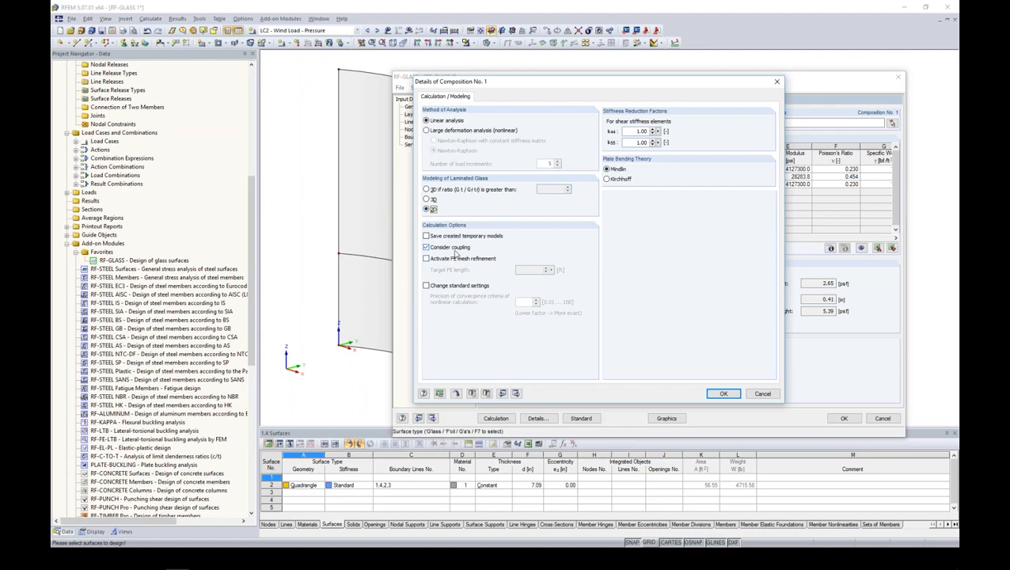
left_click(427, 248)
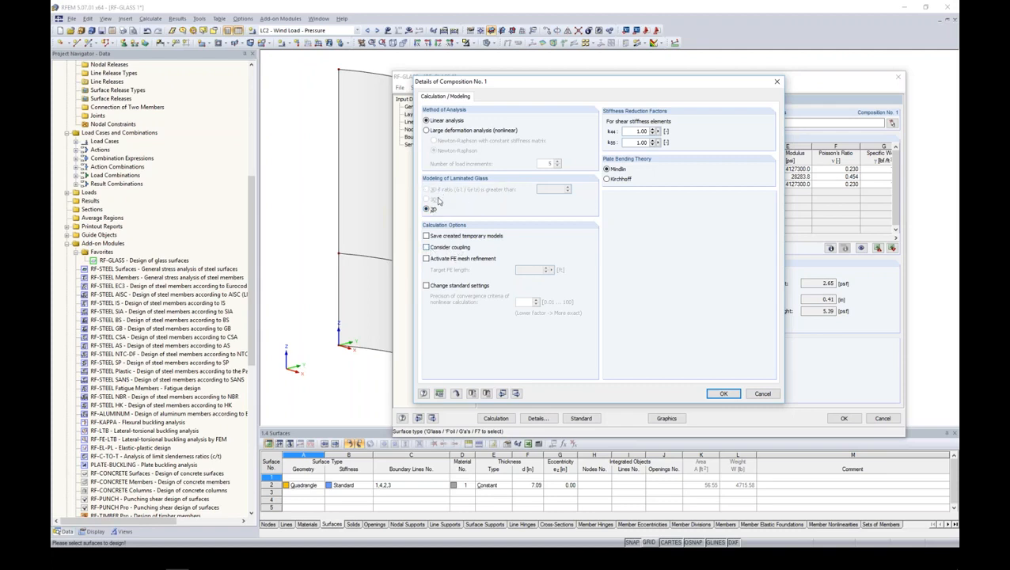
left_click(426, 248)
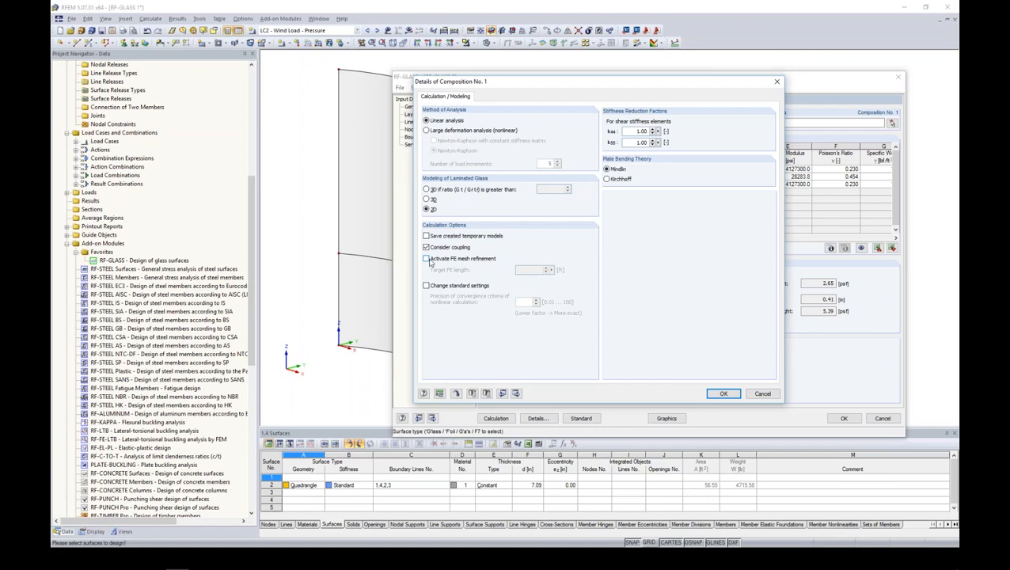
left_click(426, 259)
left_click(427, 259)
left_click(723, 393)
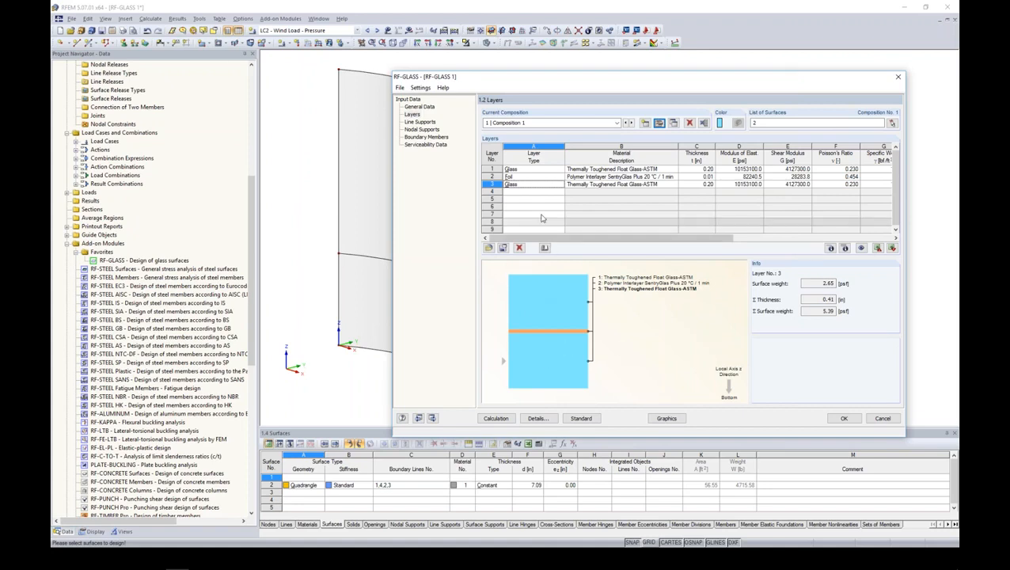
left_click(522, 179)
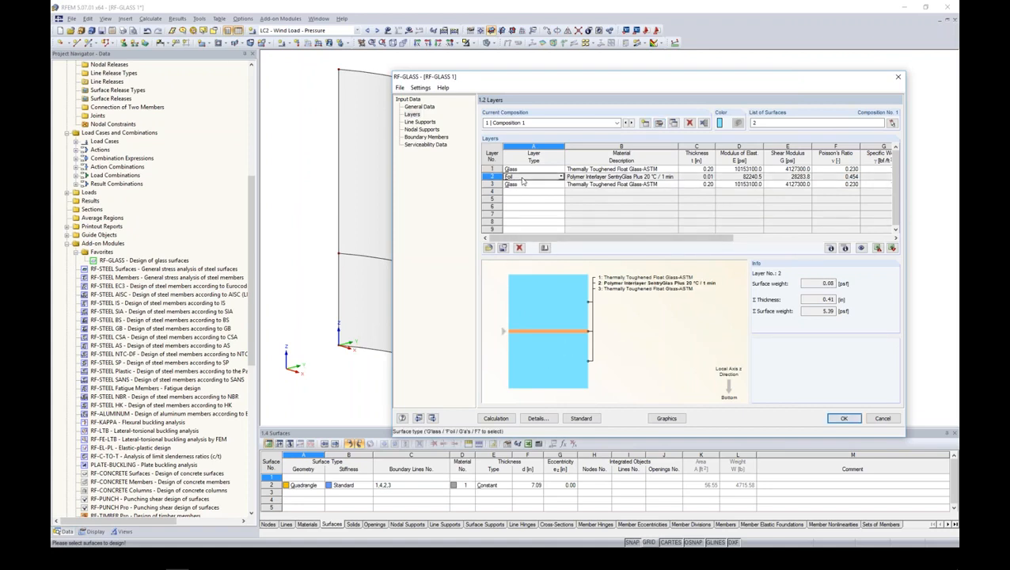
left_click(522, 169)
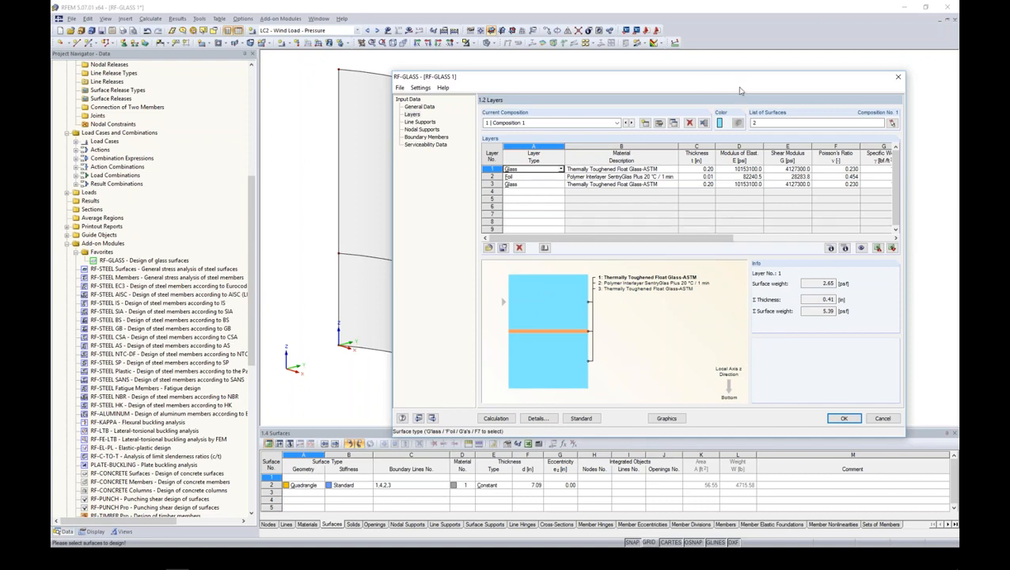
left_click_drag(704, 84, 776, 51)
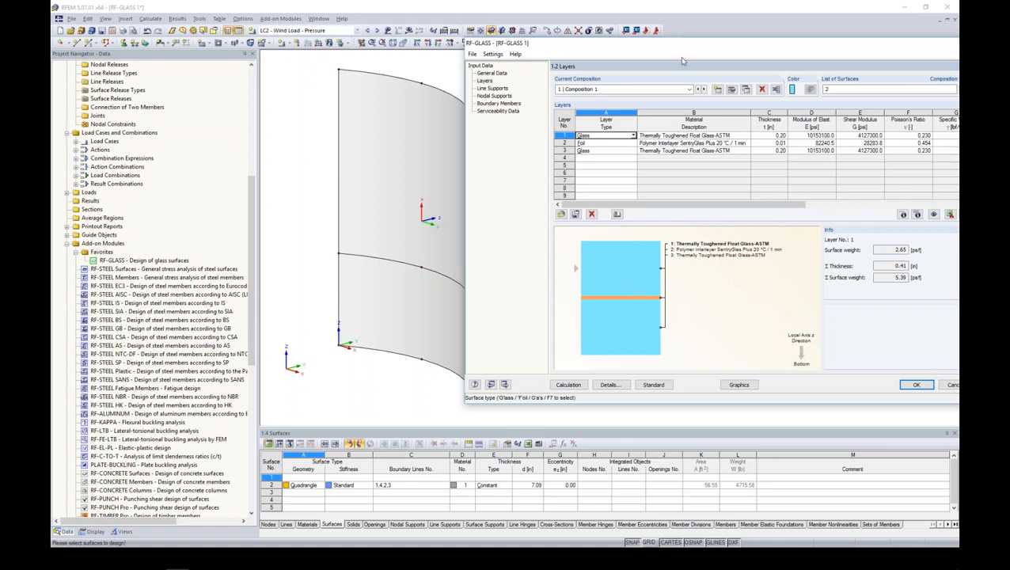
left_click_drag(658, 44, 531, 52)
- Define line support 1 on the panel's left vertical edge and upper curved edge, lines 2 and 4
left_click(364, 95)
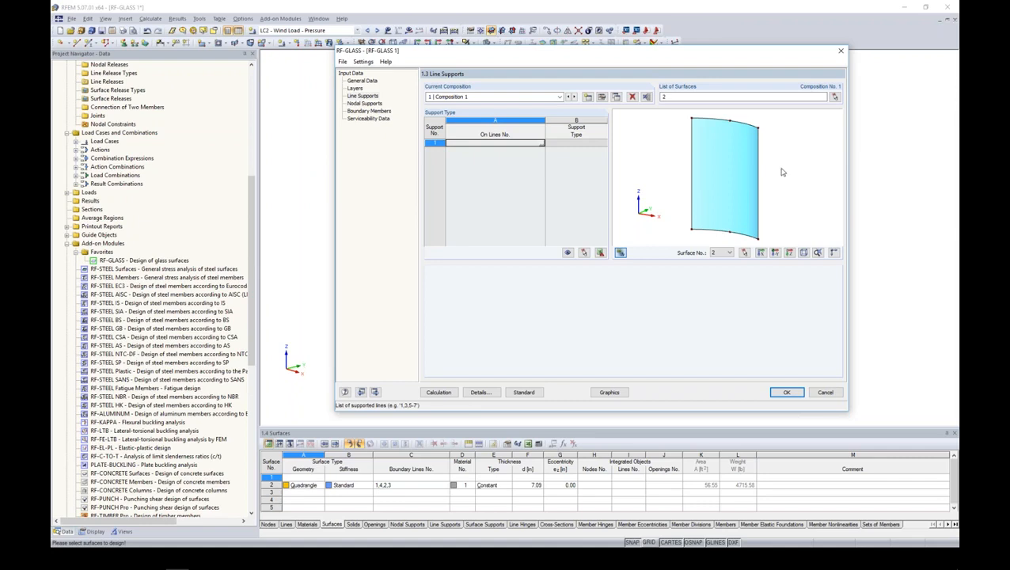
middle_click_drag(776, 172, 750, 192, "ctrl")
scroll(760, 145, "up", 4)
scroll(760, 145, "down", 3)
scroll(760, 145, "down", 1)
middle_click_drag(760, 145, 742, 159)
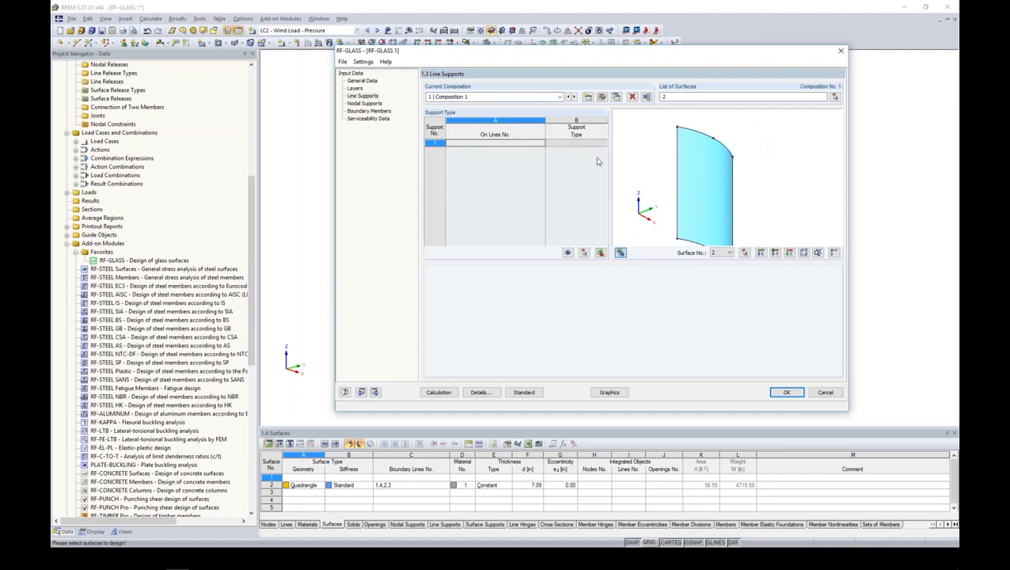
left_click(537, 142)
left_click(542, 144)
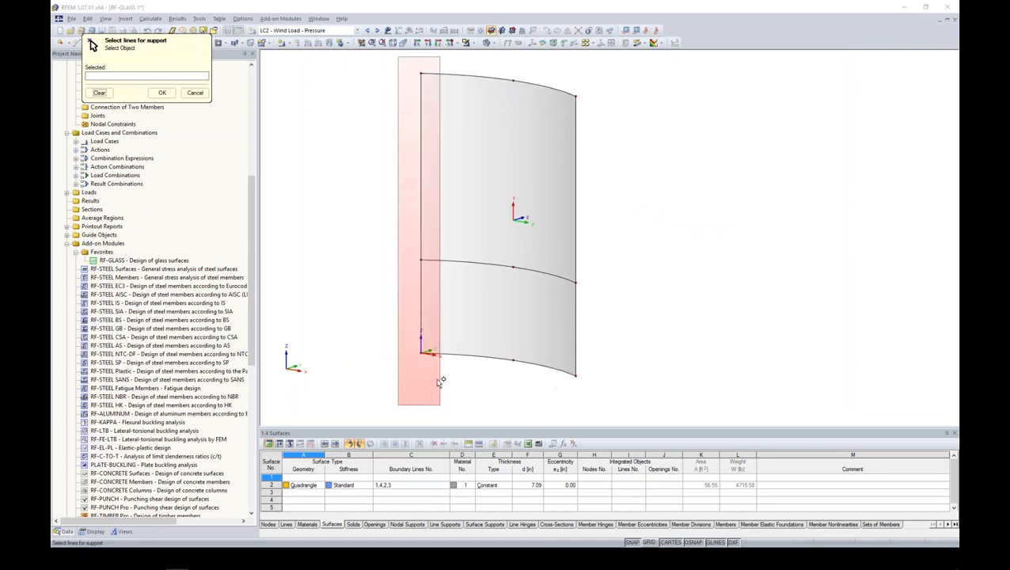
left_click(439, 381)
left_click(486, 78)
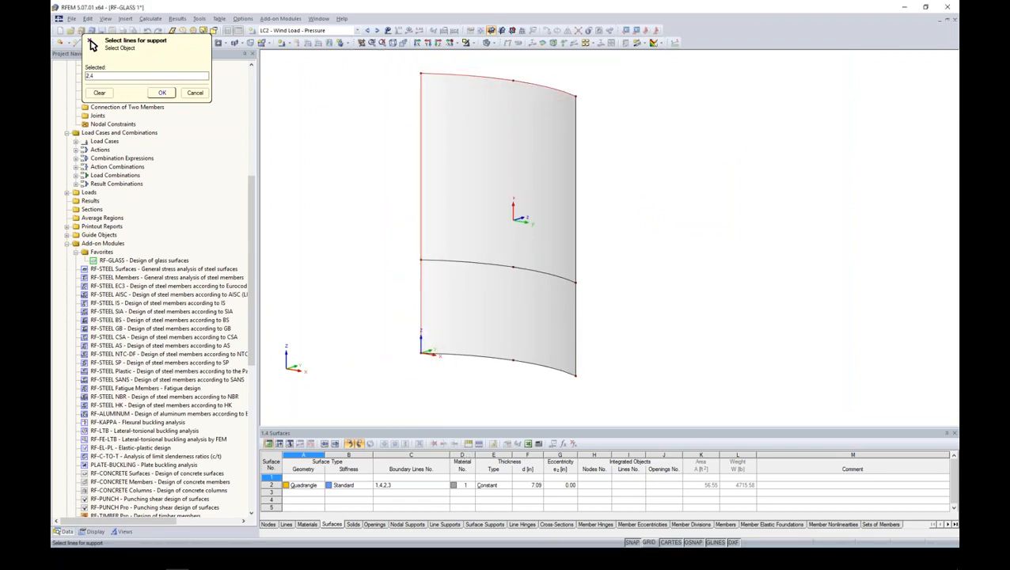
left_click(161, 93)
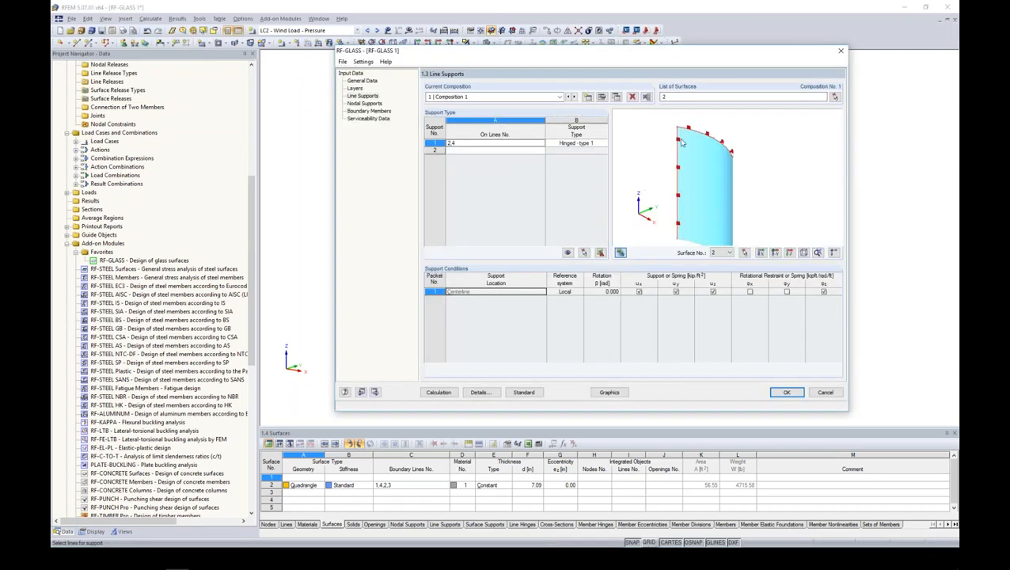
- Try the support types Hinged - type 2, type 3 and type 4 for the line support on lines 2 and 4
scroll(732, 152, "up", 5)
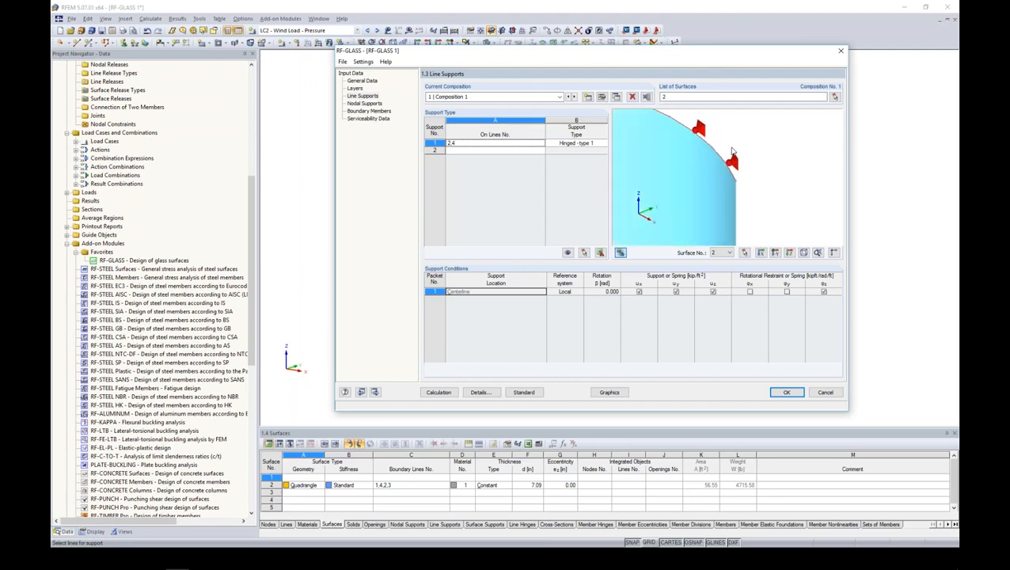
scroll(732, 152, "down", 2)
left_click(598, 143)
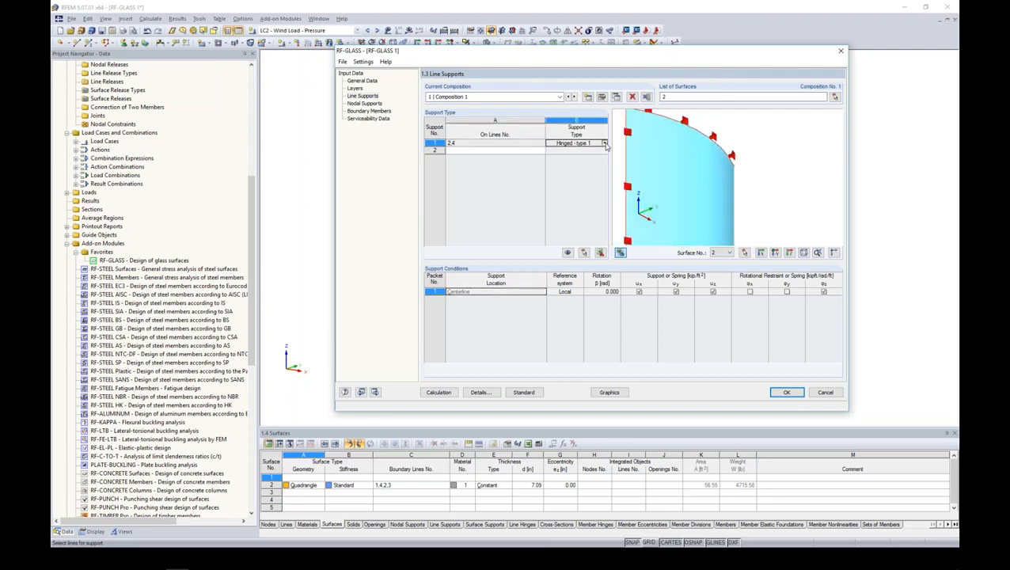
left_click(604, 143)
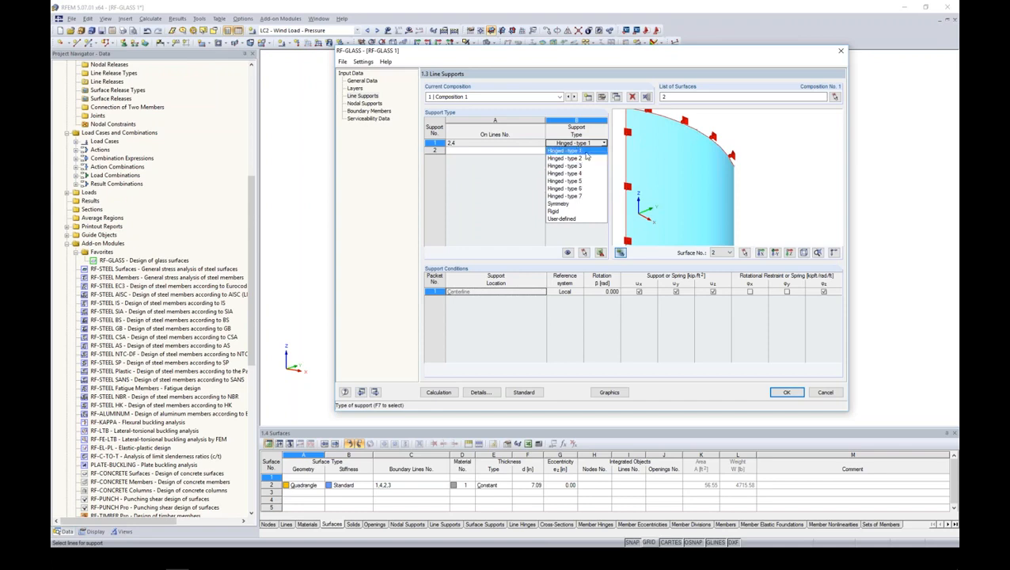
left_click(584, 159)
left_click(601, 144)
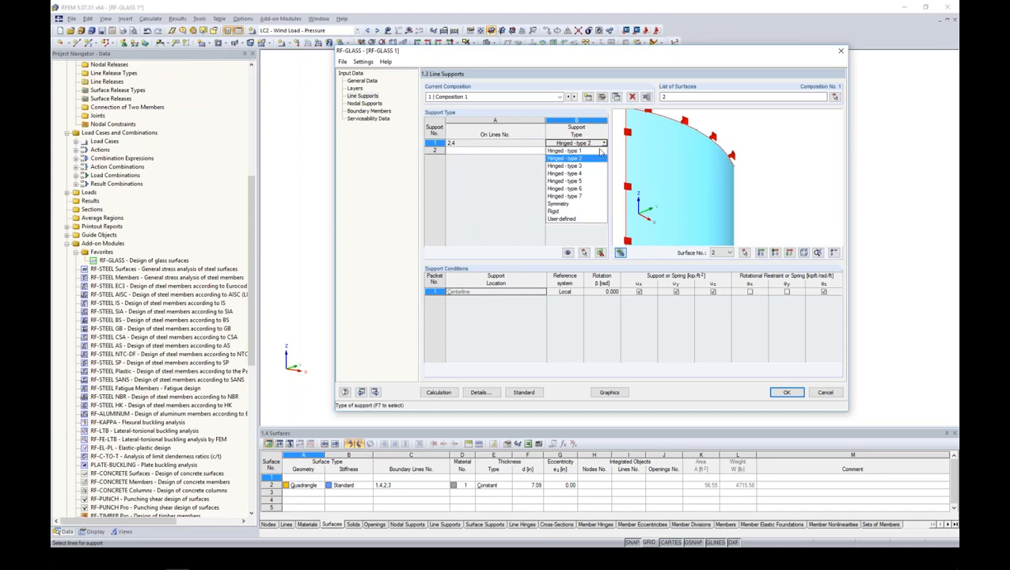
left_click(590, 166)
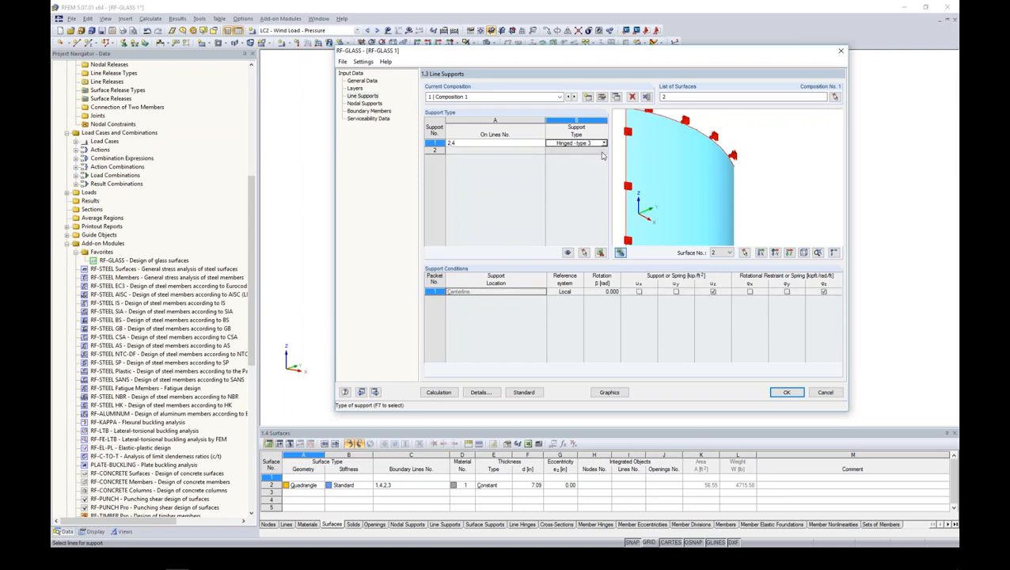
left_click(602, 143)
left_click(584, 174)
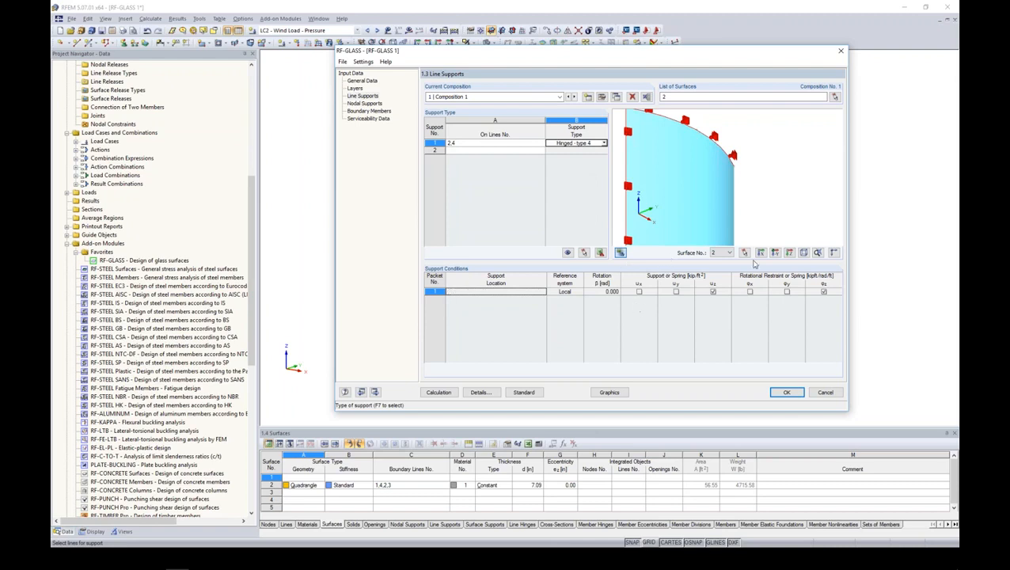
- Open the RF-GLASS manual in Adobe Reader and examine the boundary conditions of the predefined line supports Hinged - type 1 to type 4
left_click(345, 392)
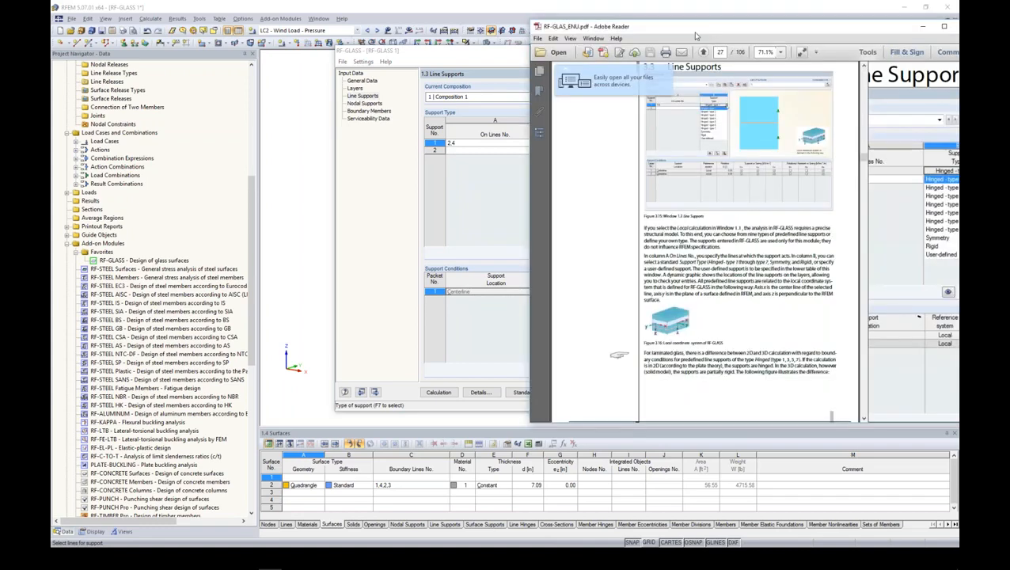
scroll(532, 197, "down", 15)
scroll(532, 197, "down", 10)
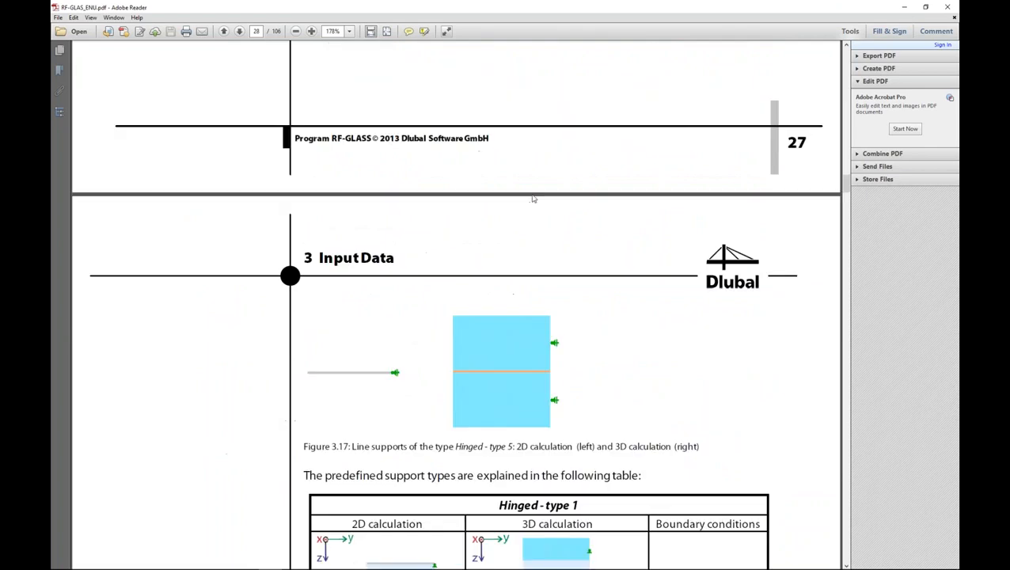
scroll(532, 195, "down", 9)
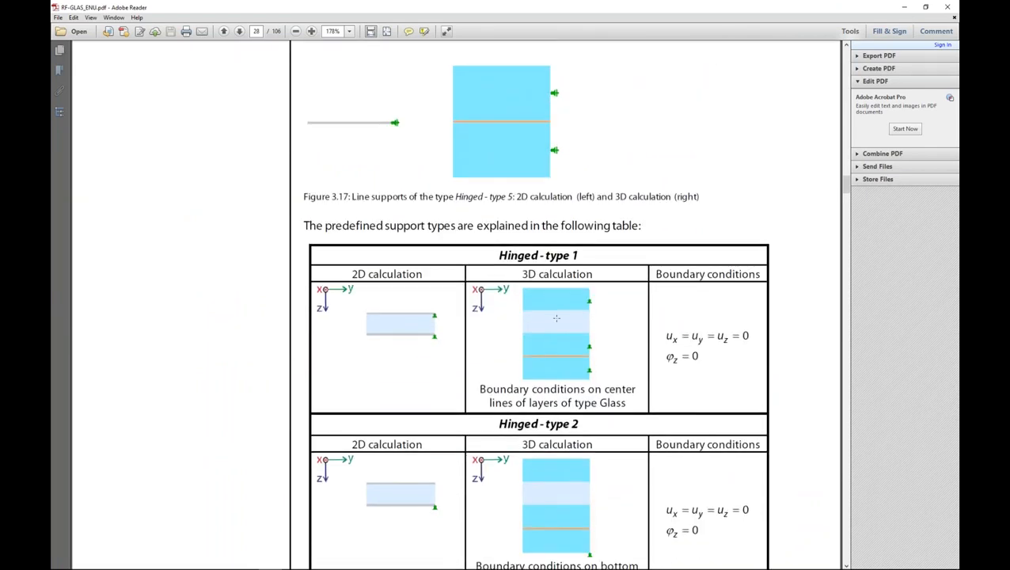
scroll(538, 305, "up", 5)
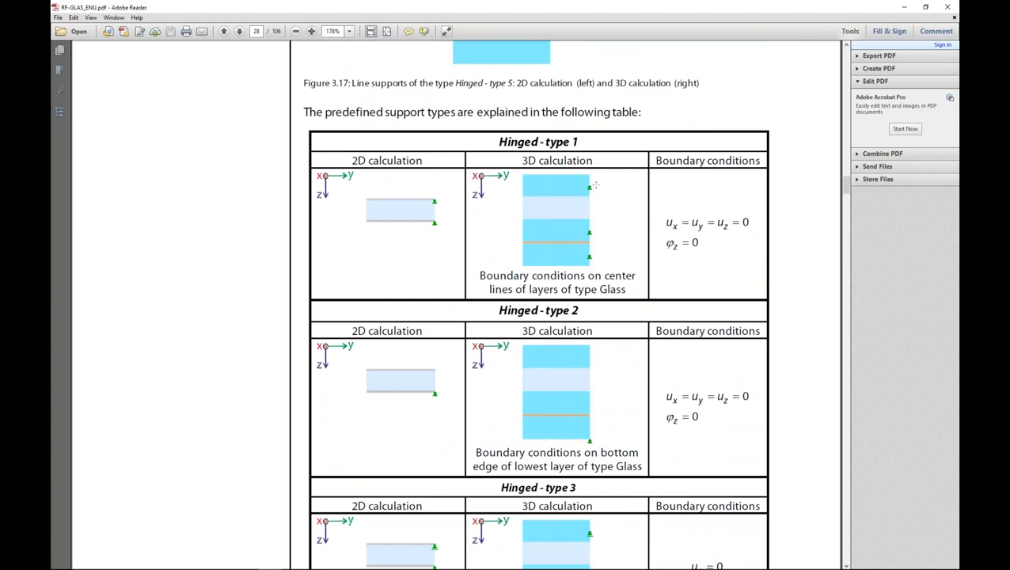
scroll(556, 252, "down", 5)
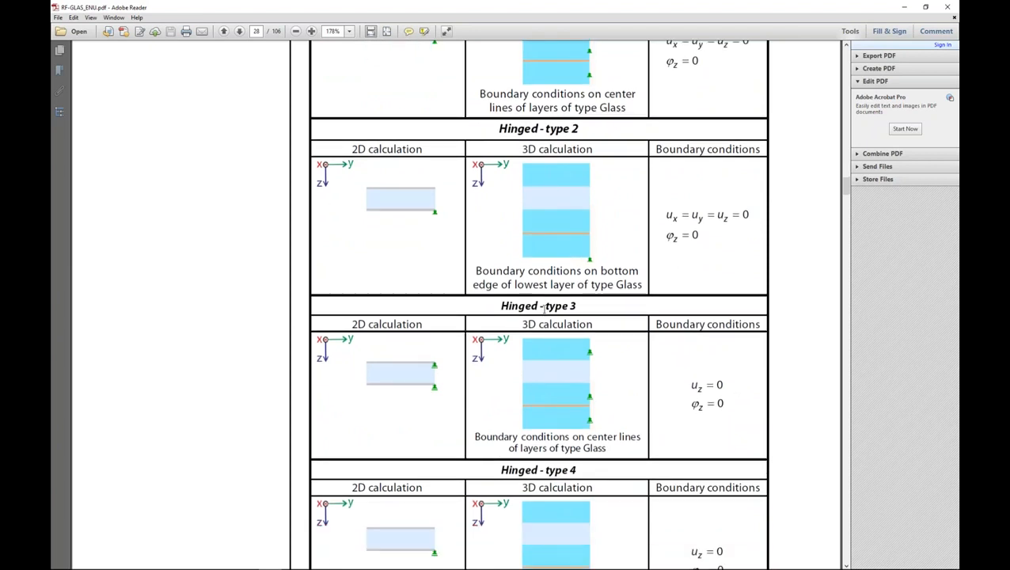
scroll(571, 313, "down", 3)
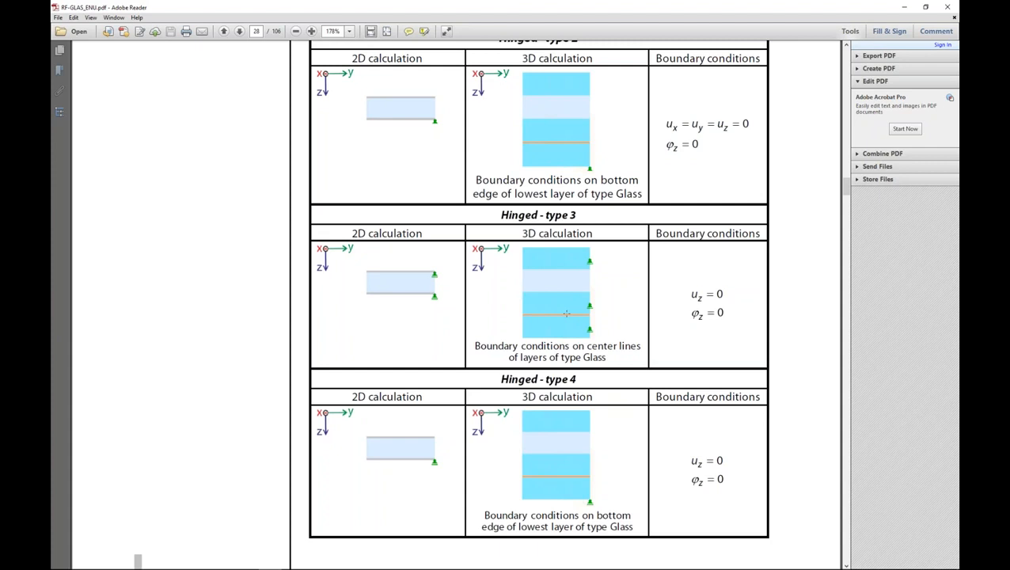
scroll(594, 315, "down", 3)
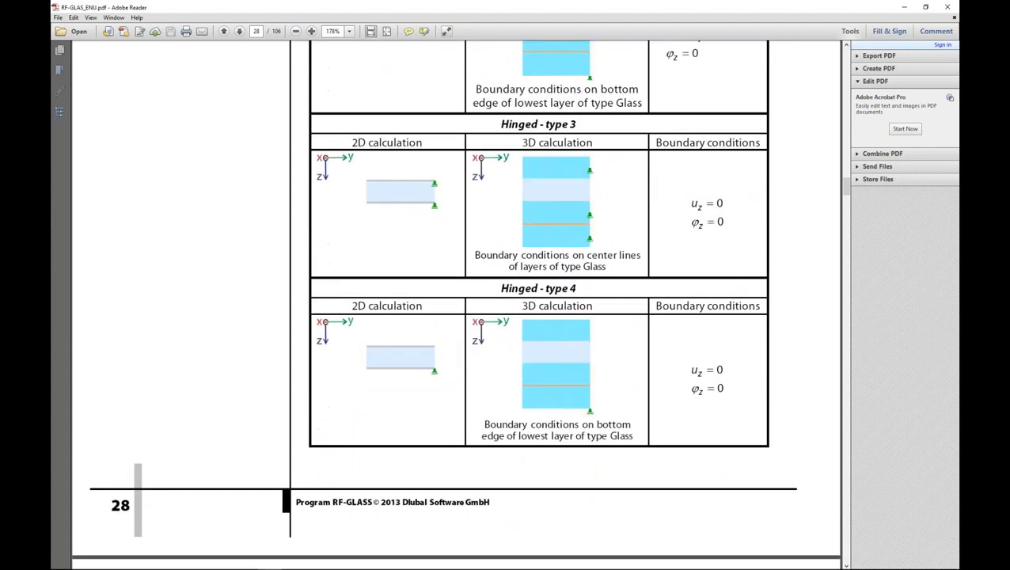
scroll(590, 331, "down", 1)
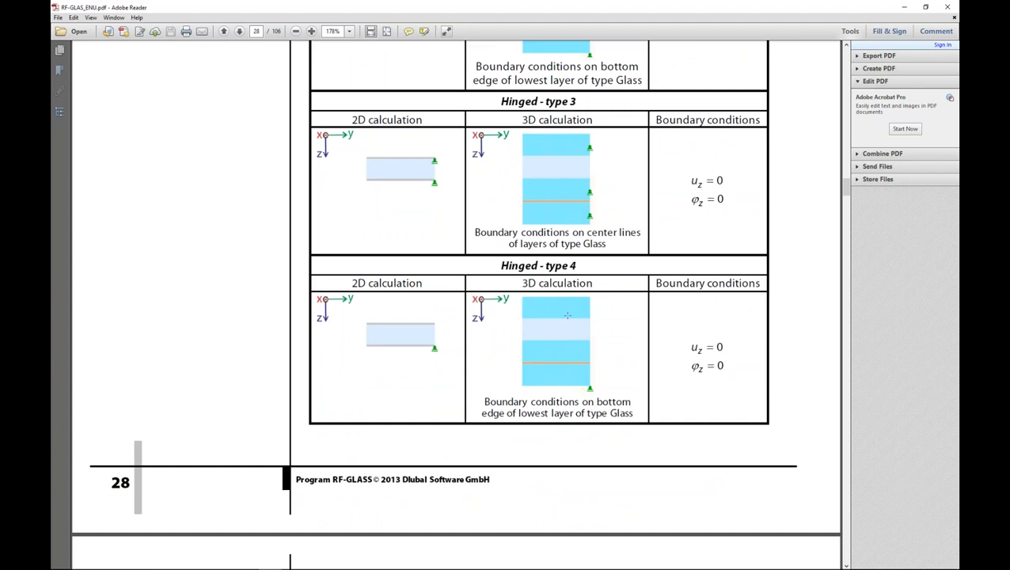
scroll(567, 315, "up", 6)
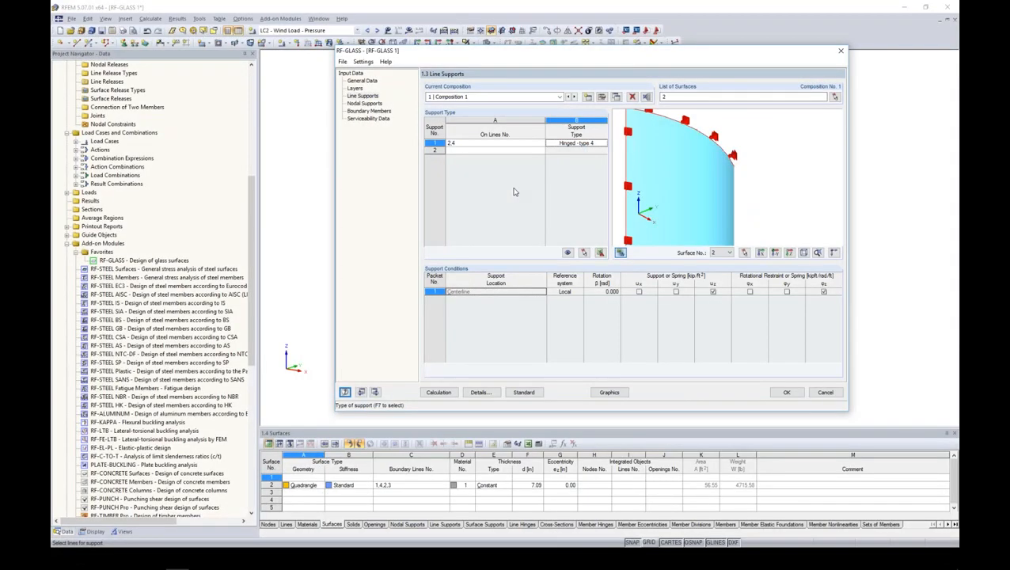
- Return to RF-GLASS and set the support type for lines 2 and 4 to Hinged - type 3
left_click(578, 143)
left_click(603, 143)
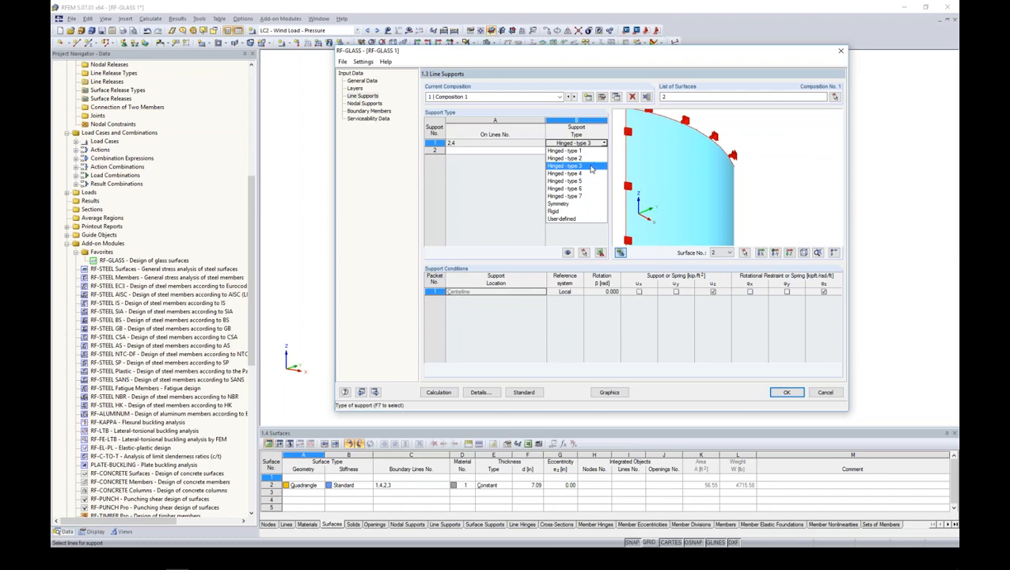
left_click(589, 166)
- Define line support 2 on the panel's lower curved edge and right vertical edge, lines 1 and 3
left_click(519, 151)
left_click(542, 150)
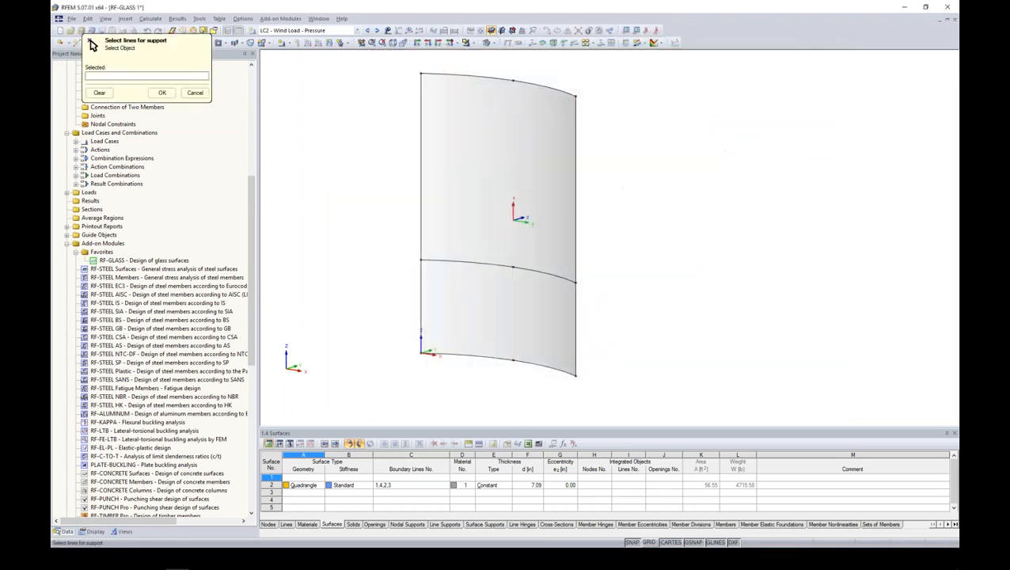
left_click_drag(592, 389, 592, 389)
left_click_drag(402, 338, 685, 426)
left_click_drag(399, 301, 608, 382)
left_click(160, 93)
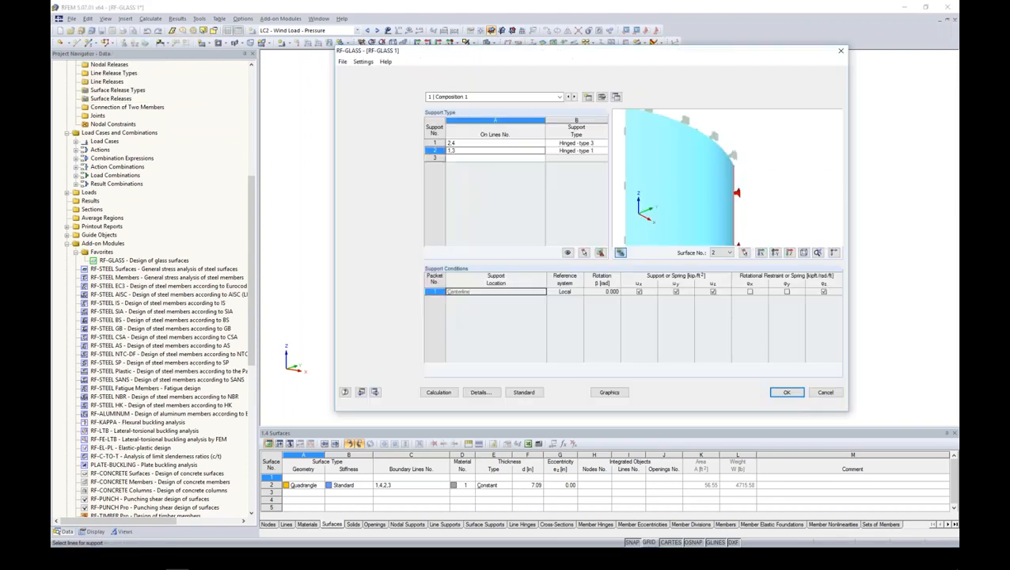
- Set line support 2 on lines 1 and 3 to User-defined and release its displacement restraint in x
left_click(604, 151)
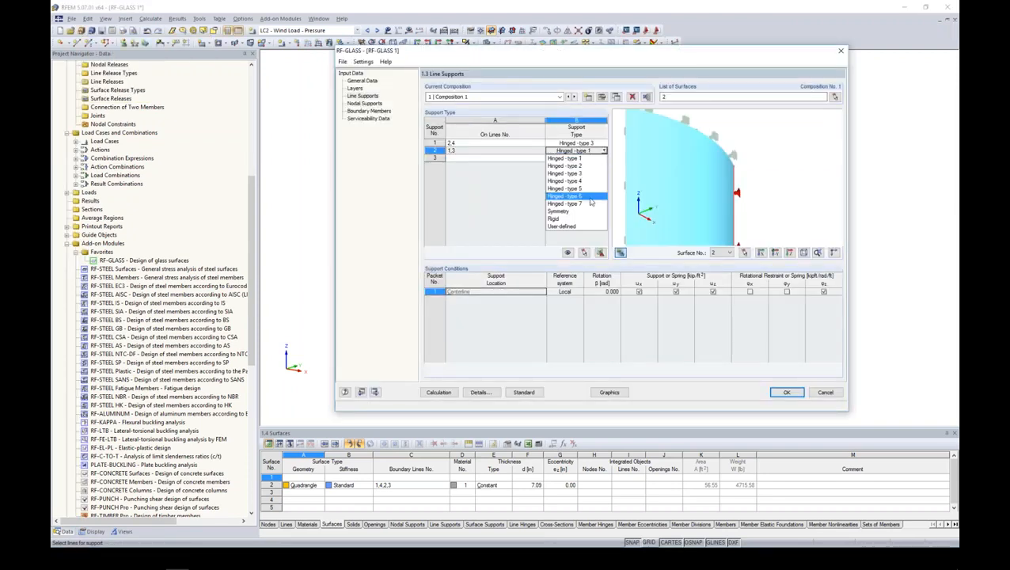
left_click(582, 227)
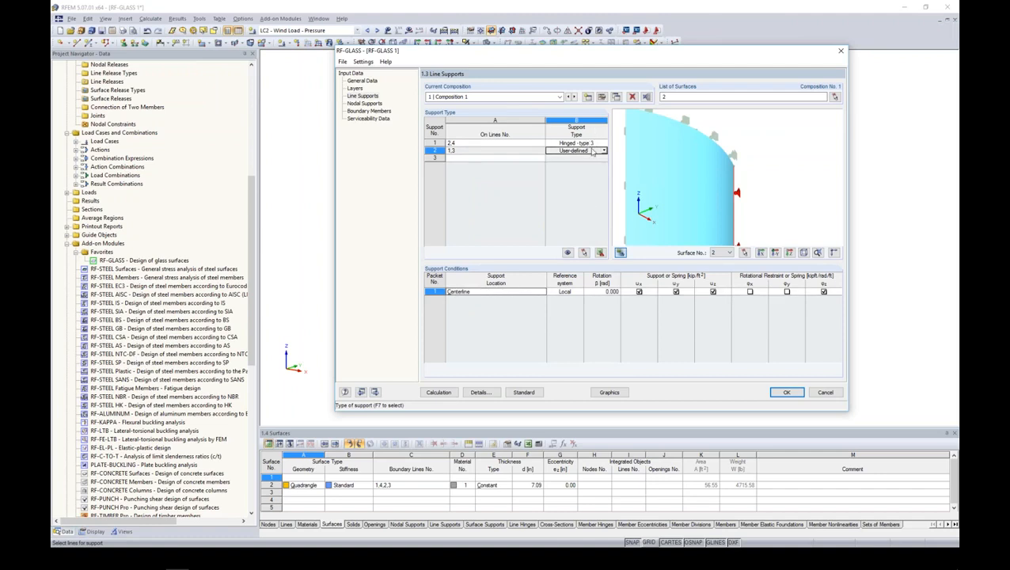
left_click(638, 293)
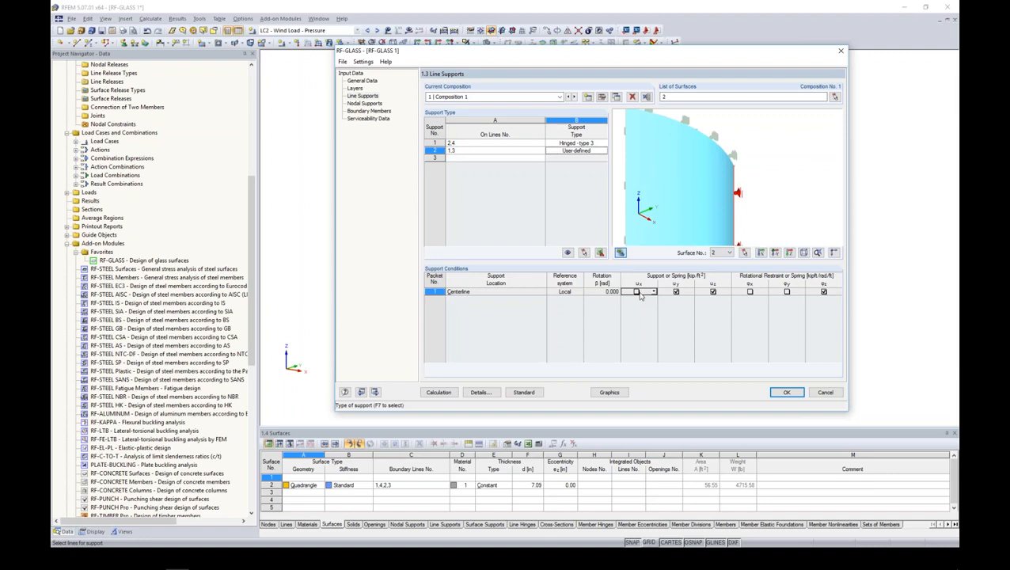
left_click(685, 293)
left_click(691, 292)
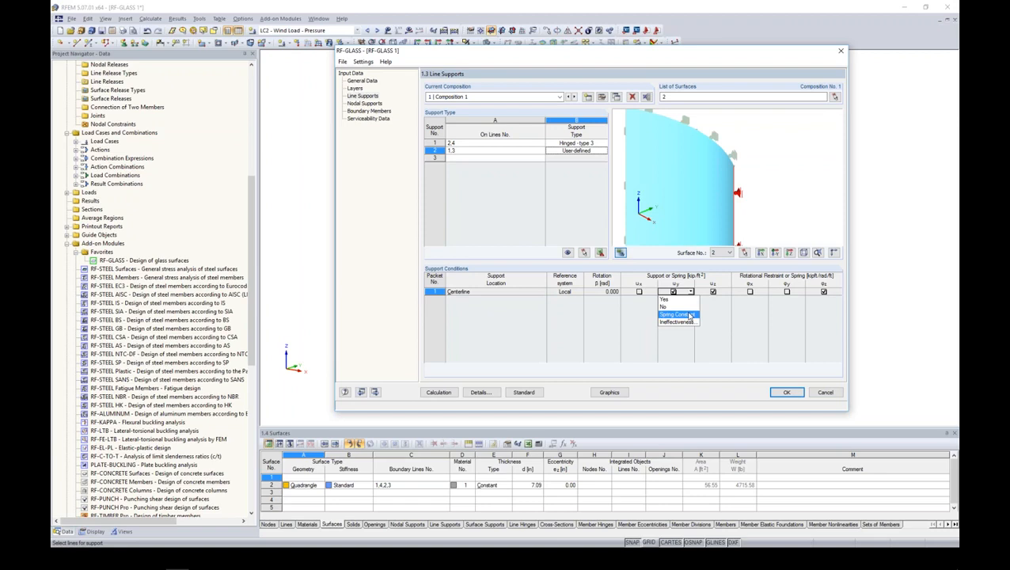
left_click(713, 311)
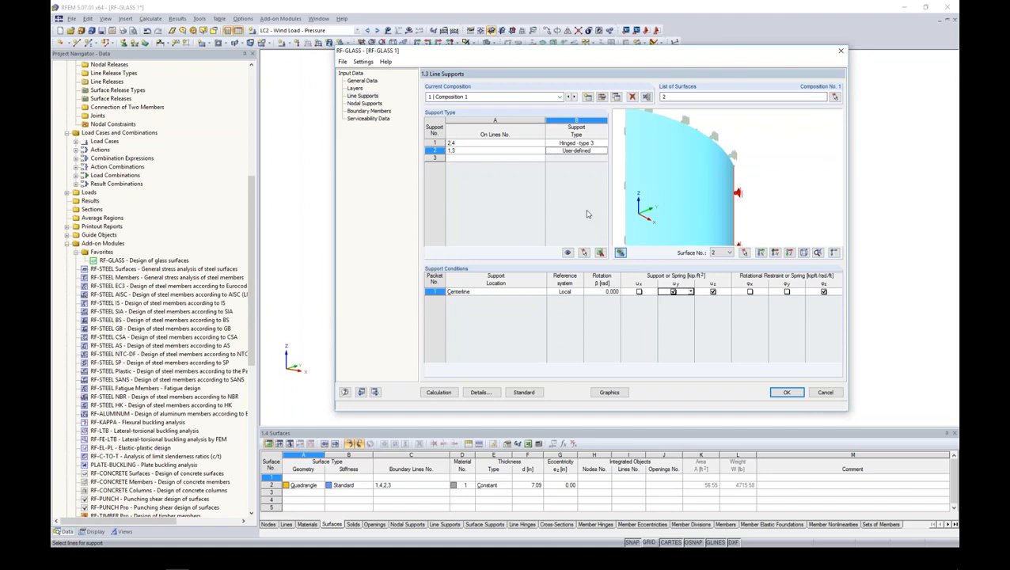
- Assign boundary member 1 to the glass panel's upper curved edge, line 2
left_click(365, 105)
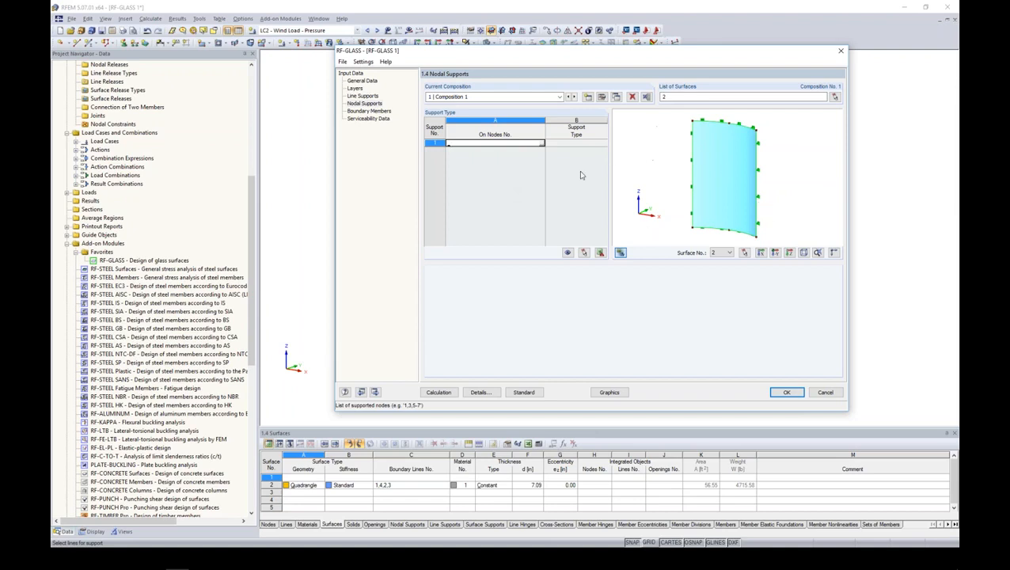
left_click(369, 110)
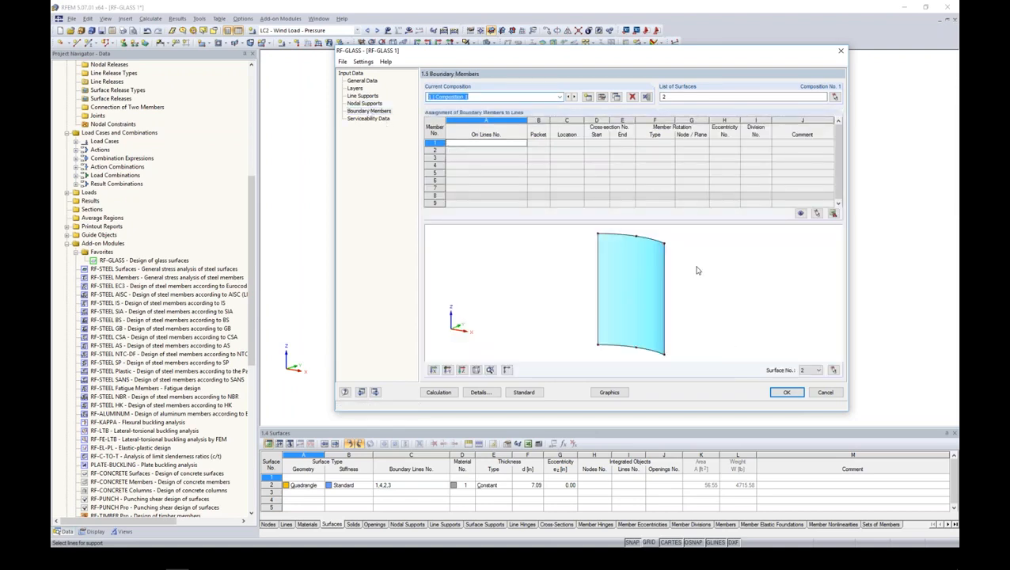
scroll(679, 271, "up", 3)
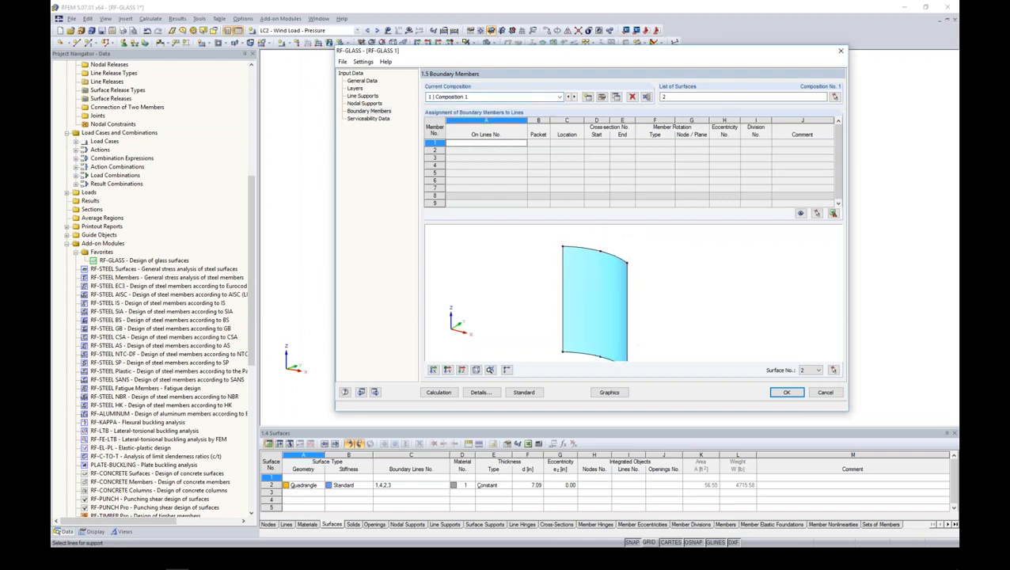
scroll(614, 261, "up", 1)
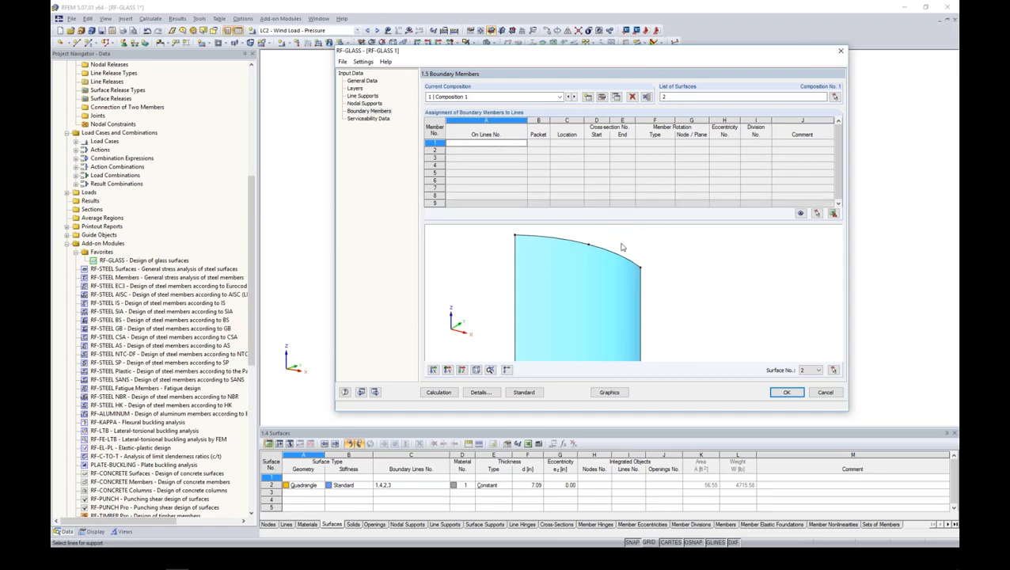
left_click(523, 143)
left_click(571, 140)
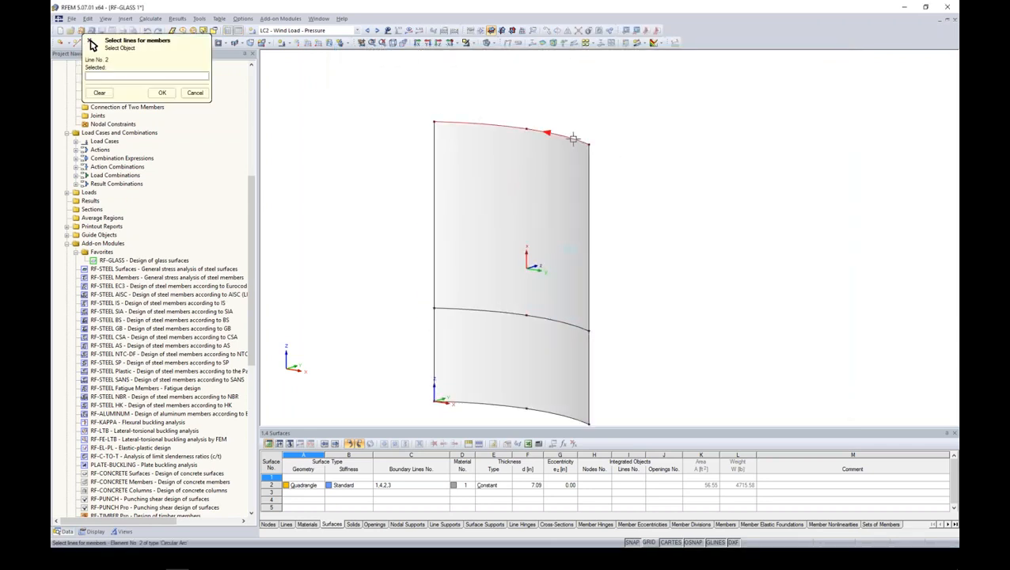
left_click(159, 93)
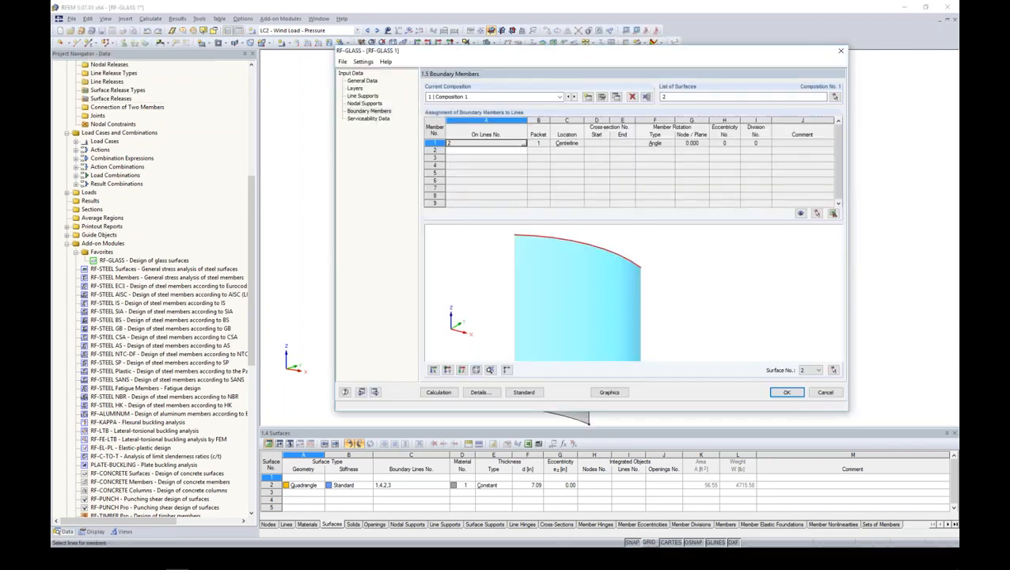
- Choose the rolled channel C 3x5 from AISC 14 as the start cross-section of boundary member 1, outside the favorites filter
left_click(562, 144)
left_click(580, 144)
left_click(581, 149)
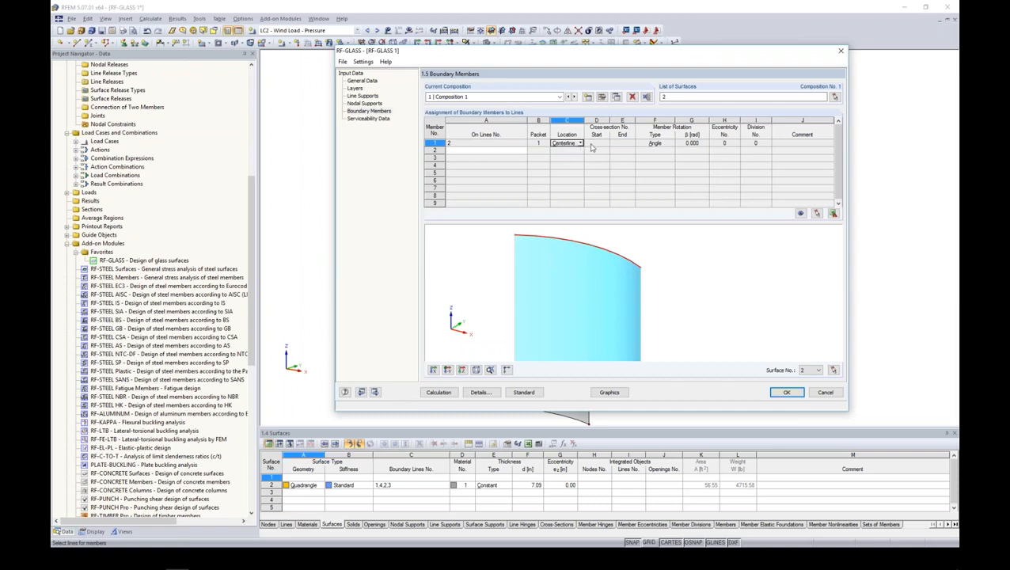
left_click(593, 145)
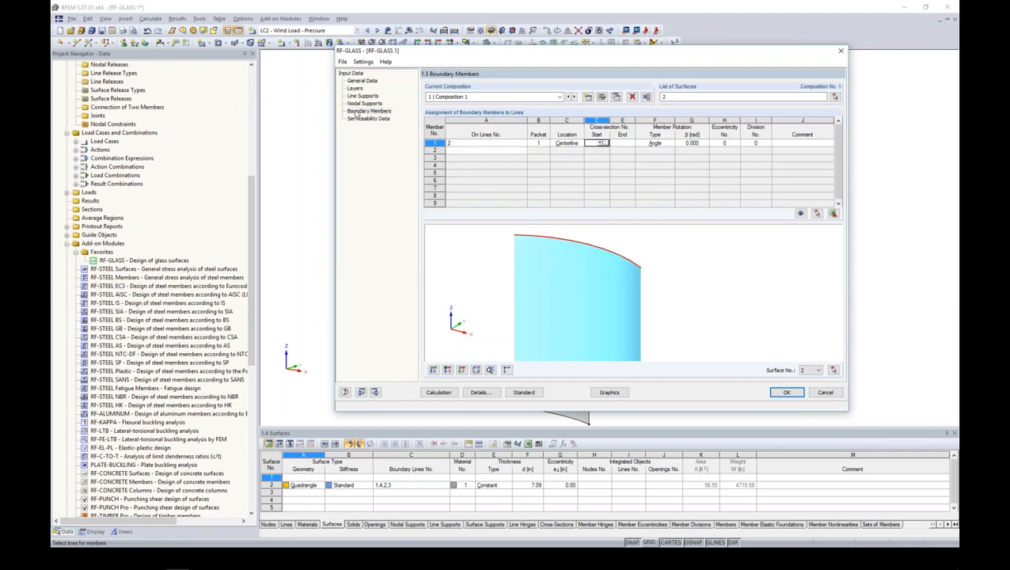
left_click(601, 144)
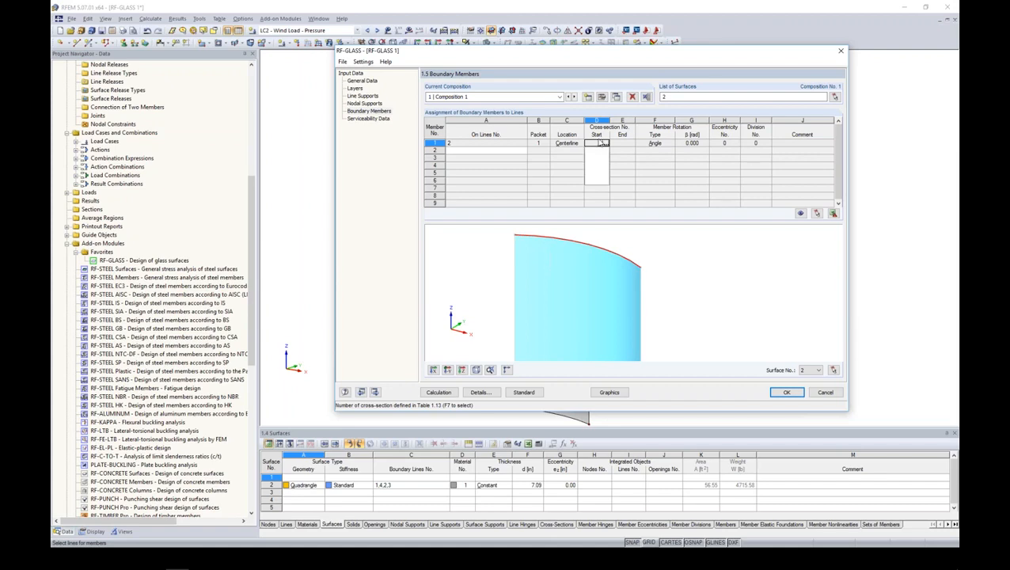
left_click(607, 147)
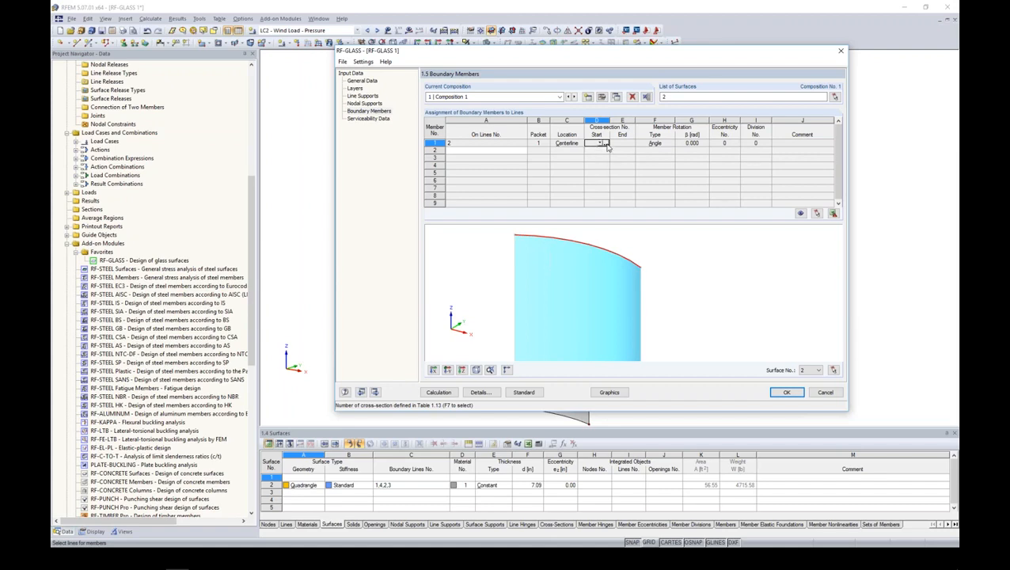
left_click(606, 146)
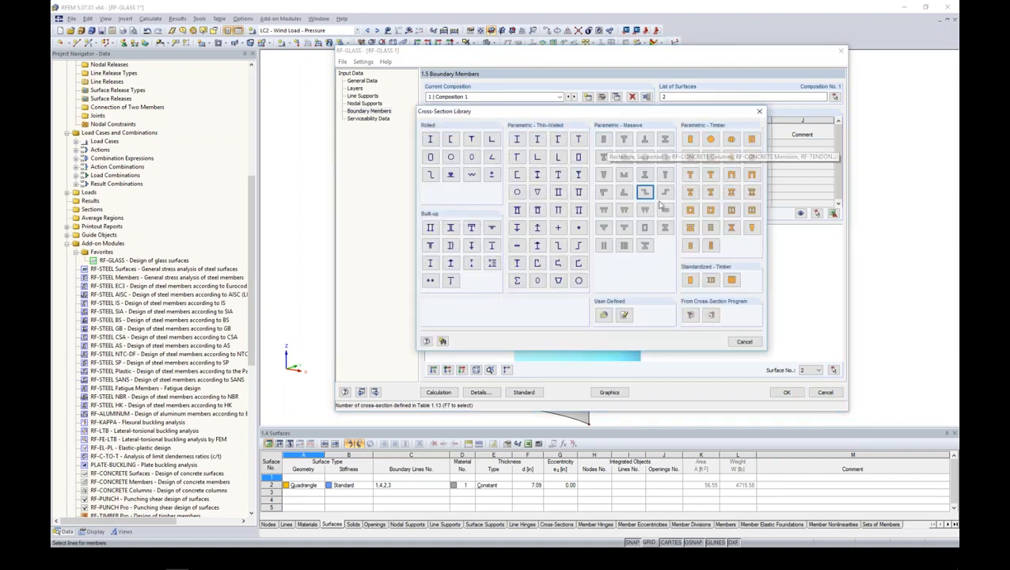
left_click(451, 140)
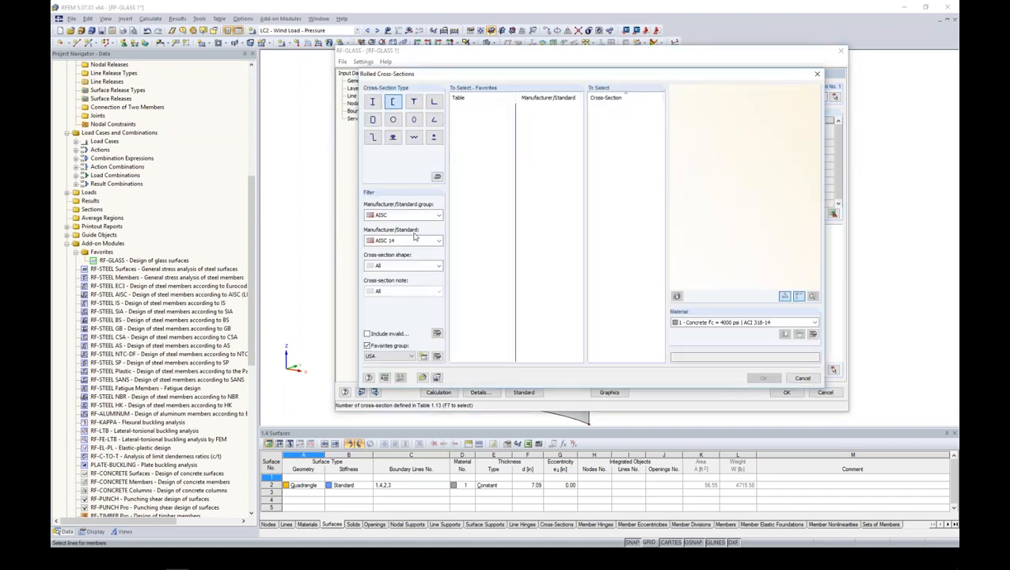
left_click(367, 346)
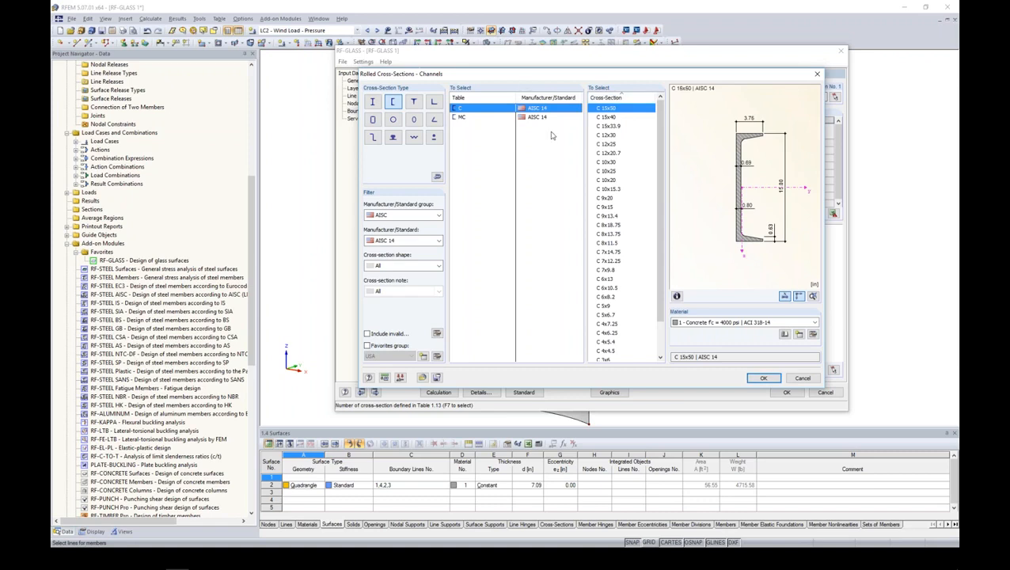
left_click_drag(659, 205, 659, 239)
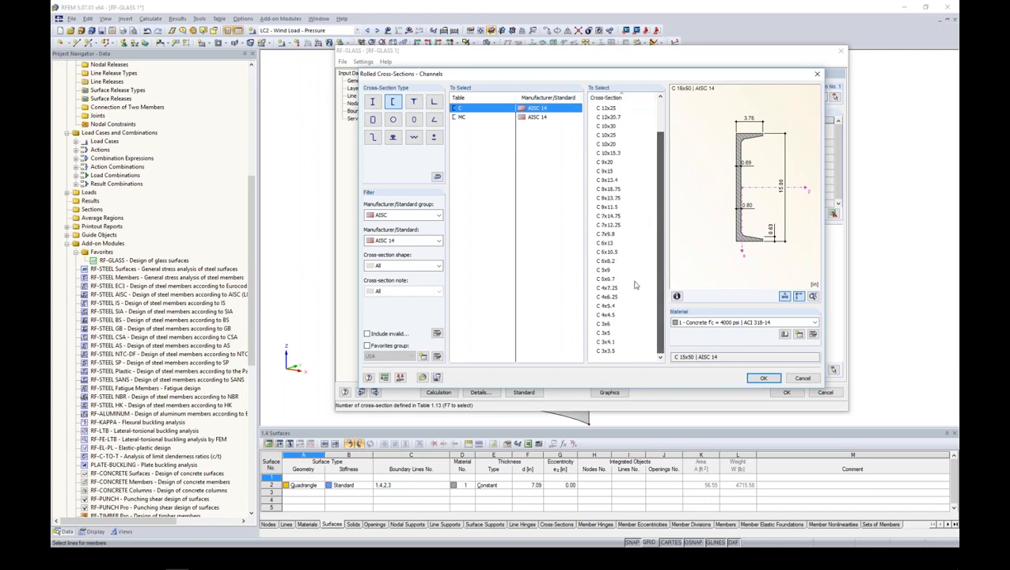
left_click(620, 333)
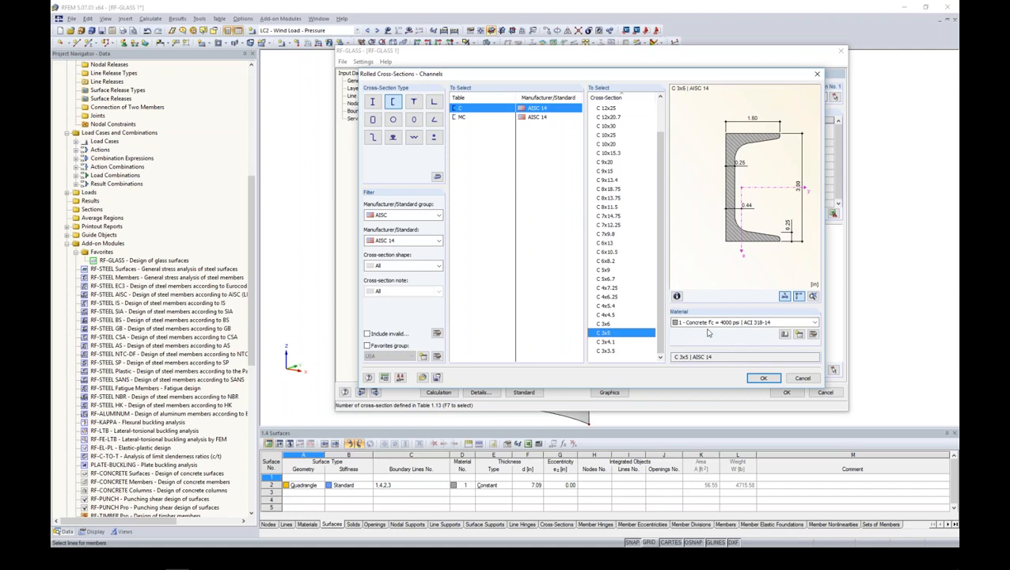
- Change the channel's material to Aluminum 6063-T6 (Extrusions & Pipe) from ADM 2010 in the USA favorites and apply the cross-section
left_click(813, 334)
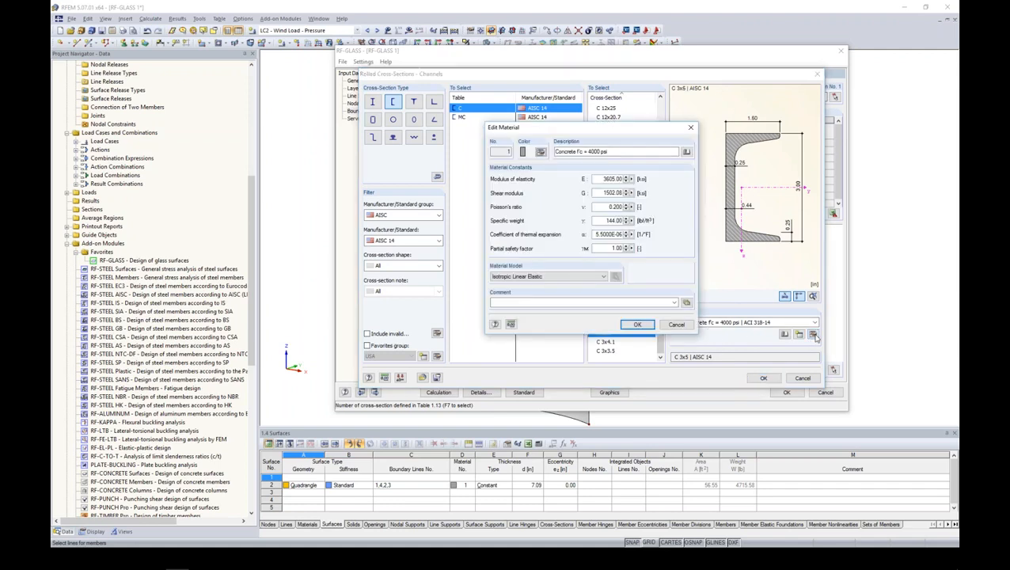
left_click(685, 152)
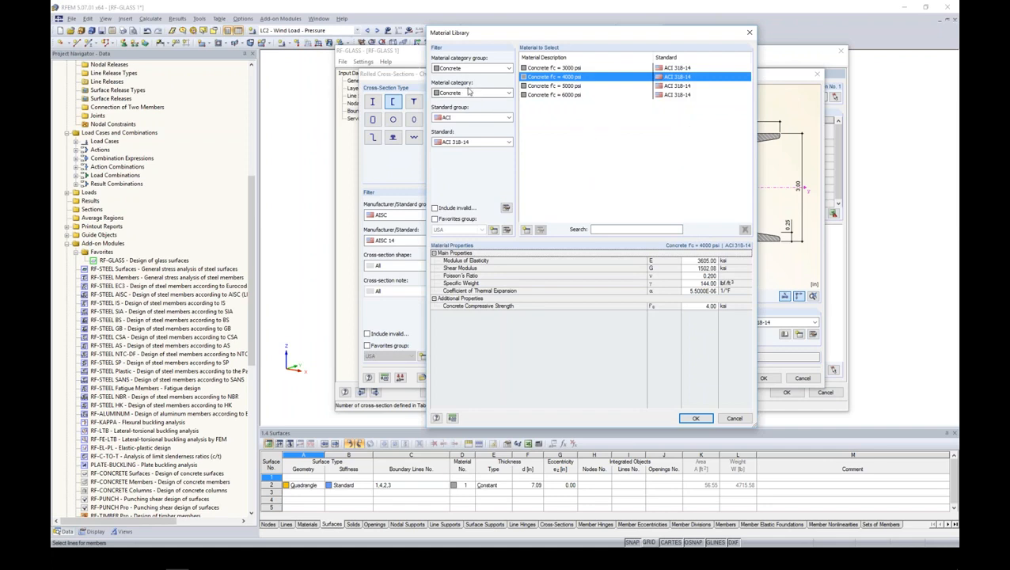
left_click(471, 69)
left_click(458, 91)
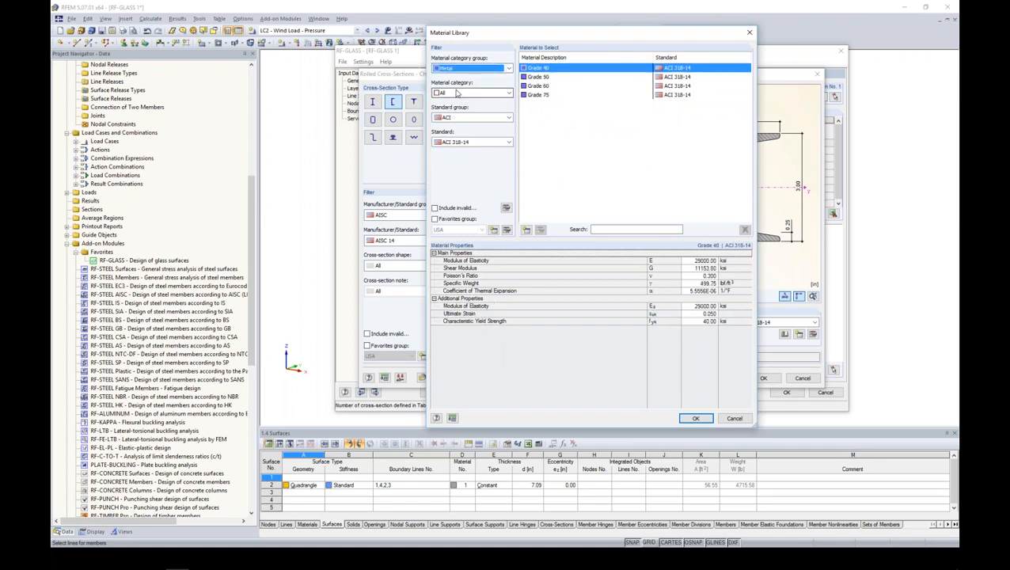
left_click(467, 93)
left_click(450, 122)
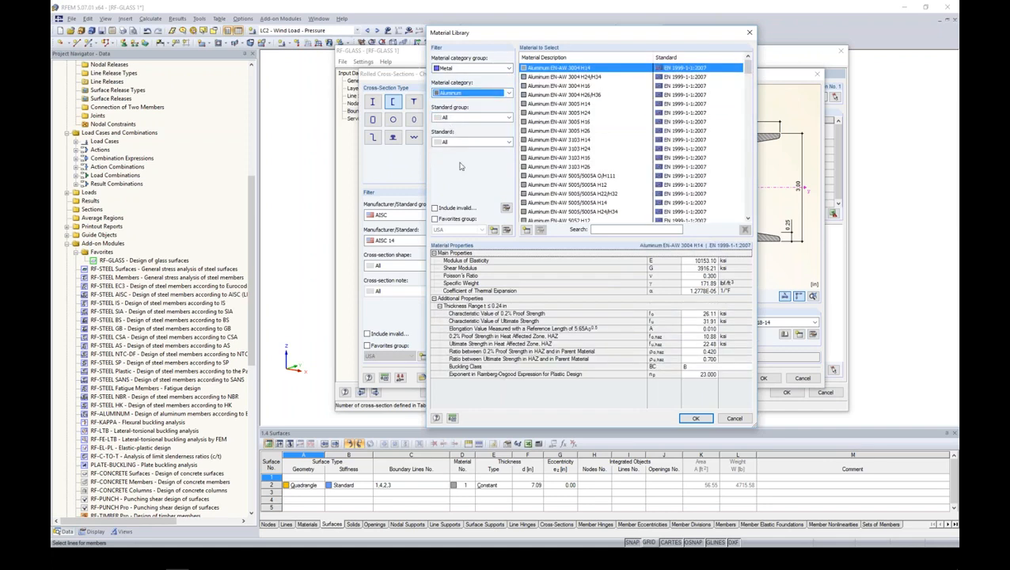
left_click(434, 218)
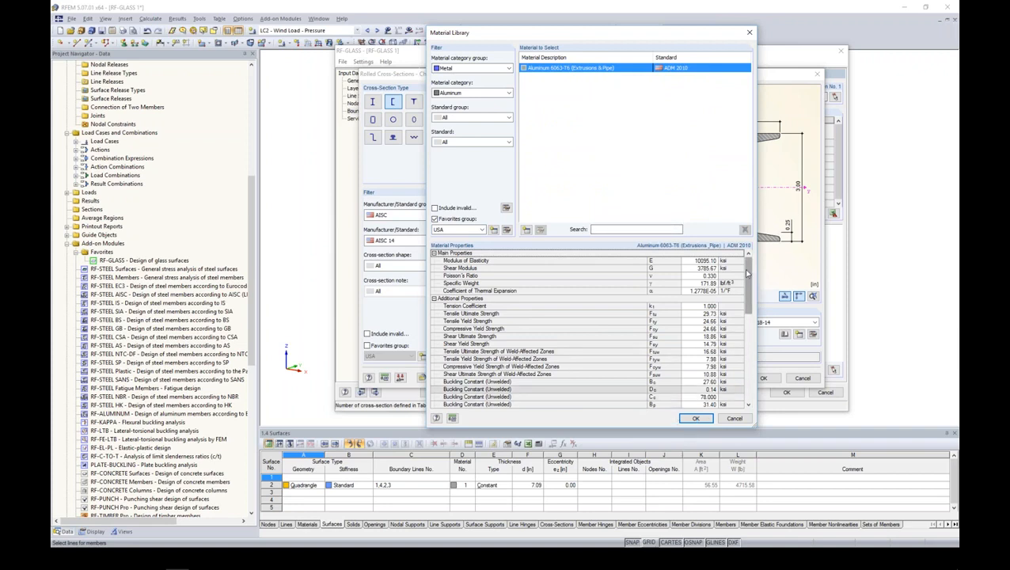
left_click_drag(748, 290, 748, 269)
left_click(695, 419)
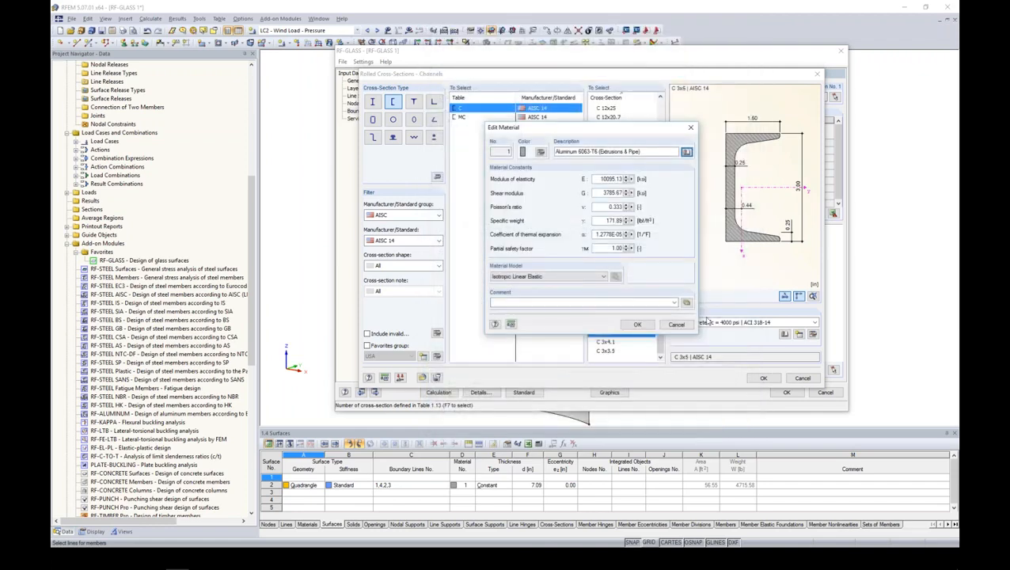
left_click(643, 329)
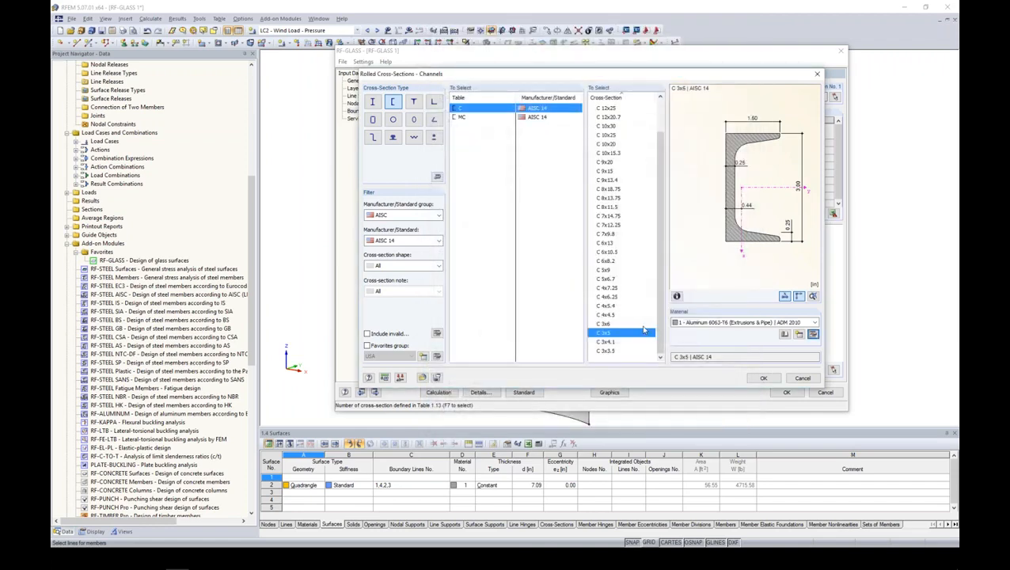
left_click(761, 378)
- Set the rotation angle of boundary member 1 to 20 rad and inspect the rotated channel on the panel's upper edge
scroll(644, 279, "up", 5)
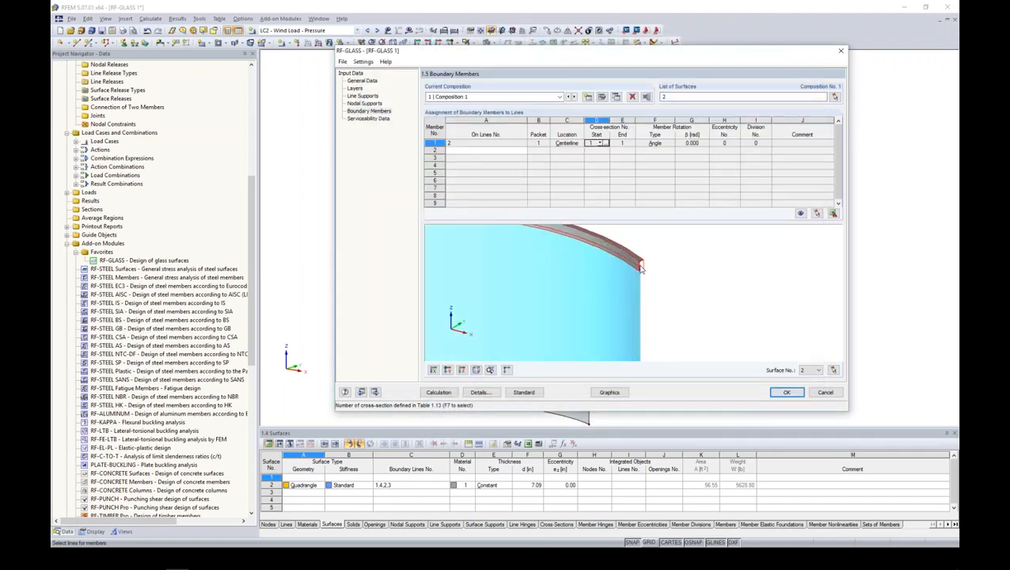
mouse_move(679, 299)
middle_mouse_down("ctrl")
mouse_move(650, 311)
mouse_move(648, 273)
mouse_move(673, 282)
middle_mouse_up("ctrl")
scroll(685, 268, "down", 1)
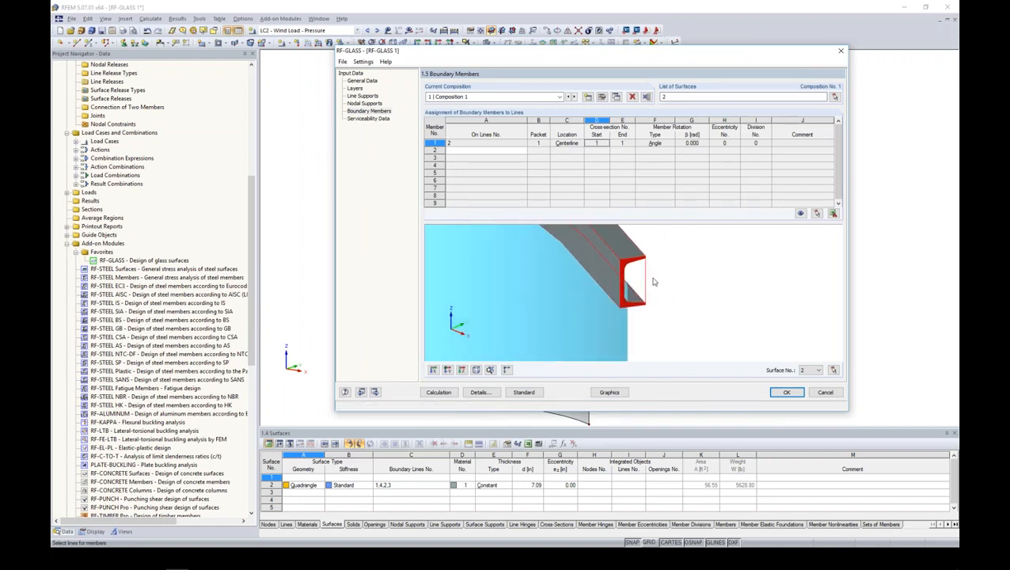
left_click(699, 142)
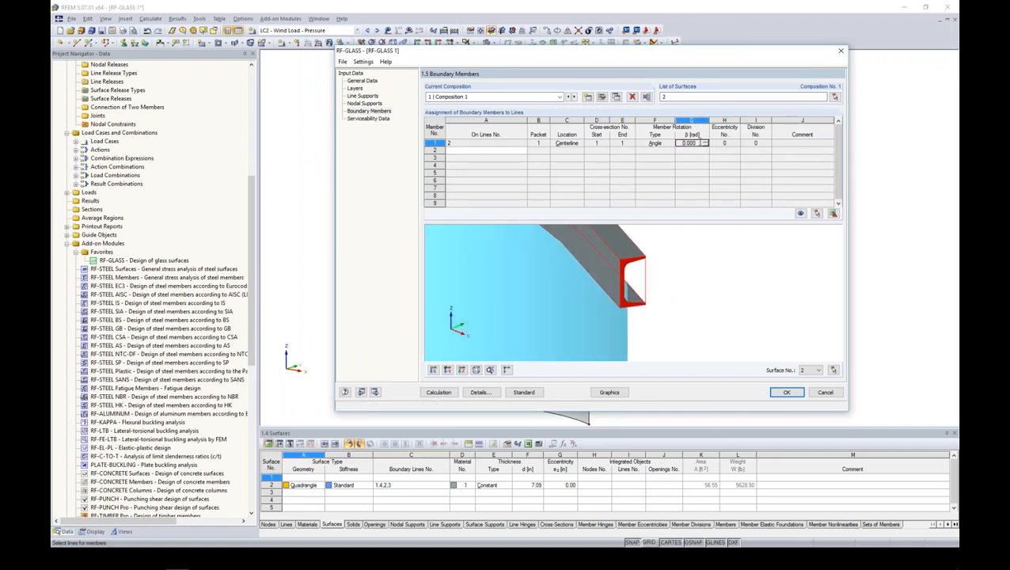
left_click(715, 144)
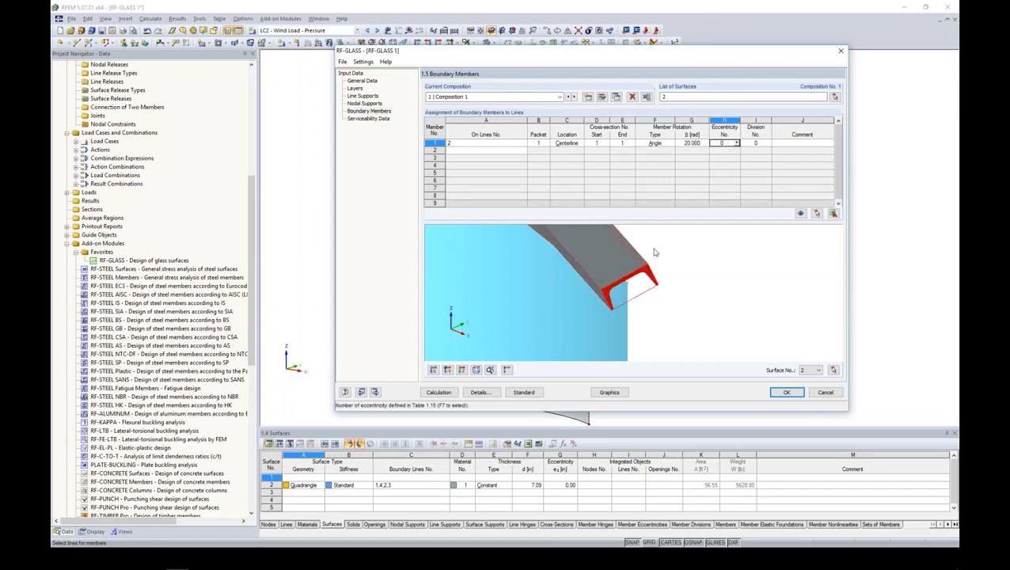
scroll(701, 279, "down", 2)
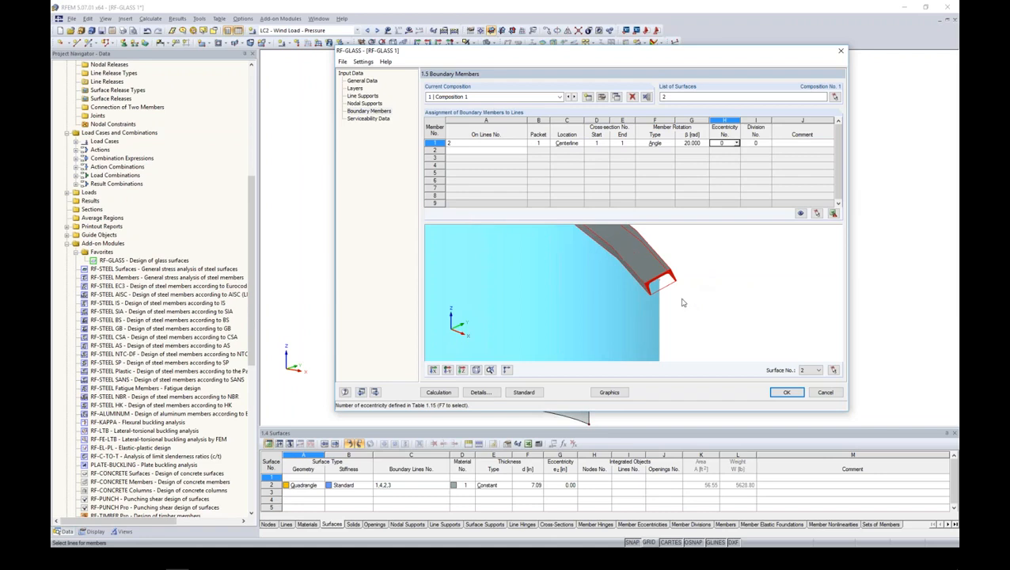
middle_click_drag(688, 301, 703, 325)
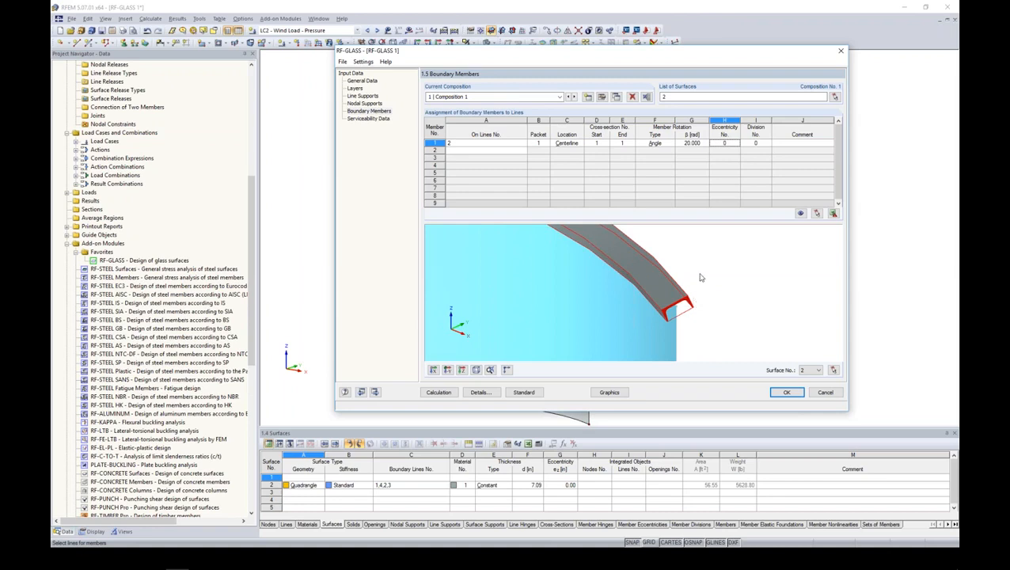
scroll(679, 292, "down", 2)
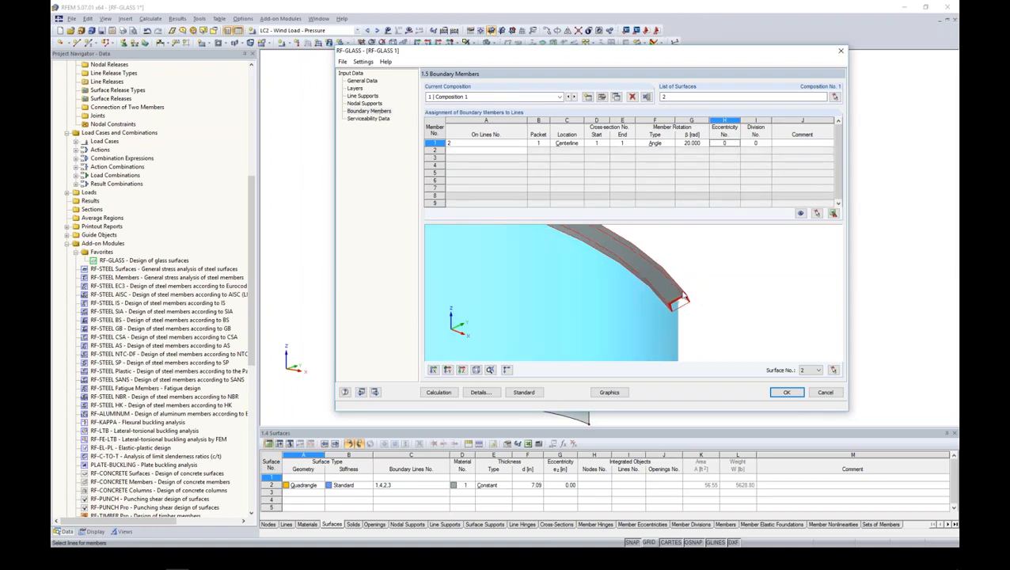
scroll(705, 297, "down", 1)
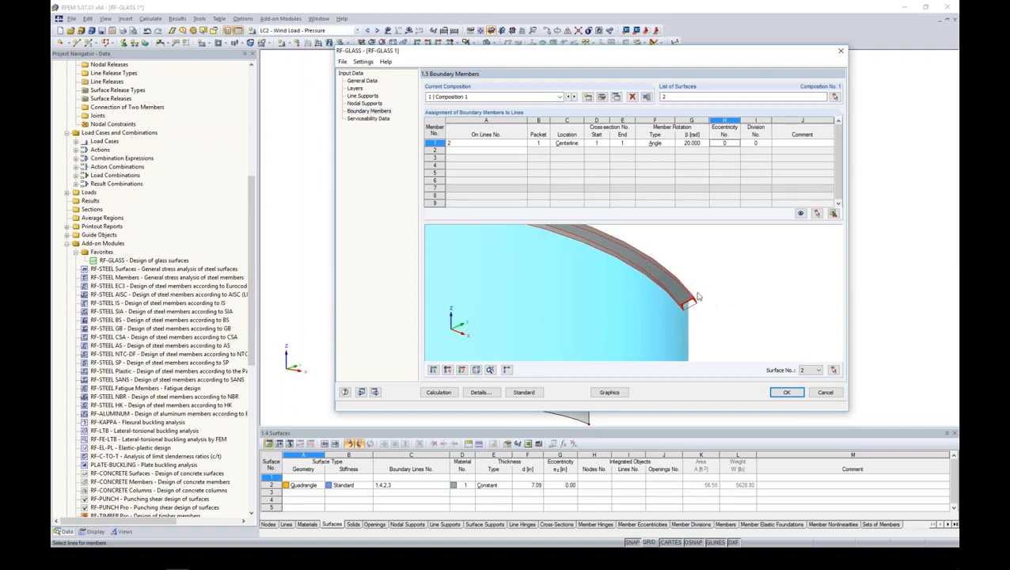
- Delete boundary member 1 from the panel's boundary members table
left_click(439, 144)
right_click(438, 143)
left_click(497, 187)
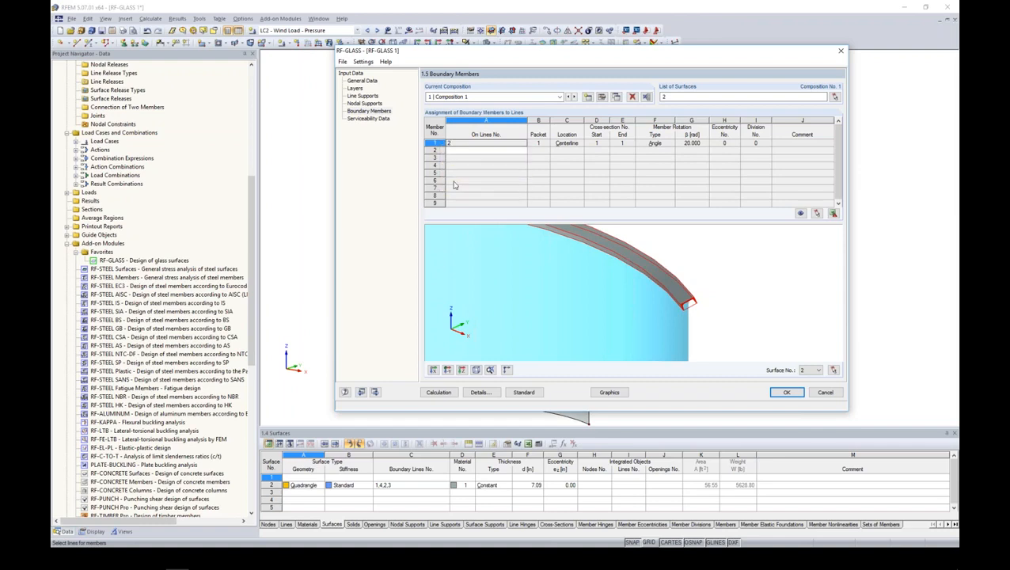
scroll(499, 188, "down", 2)
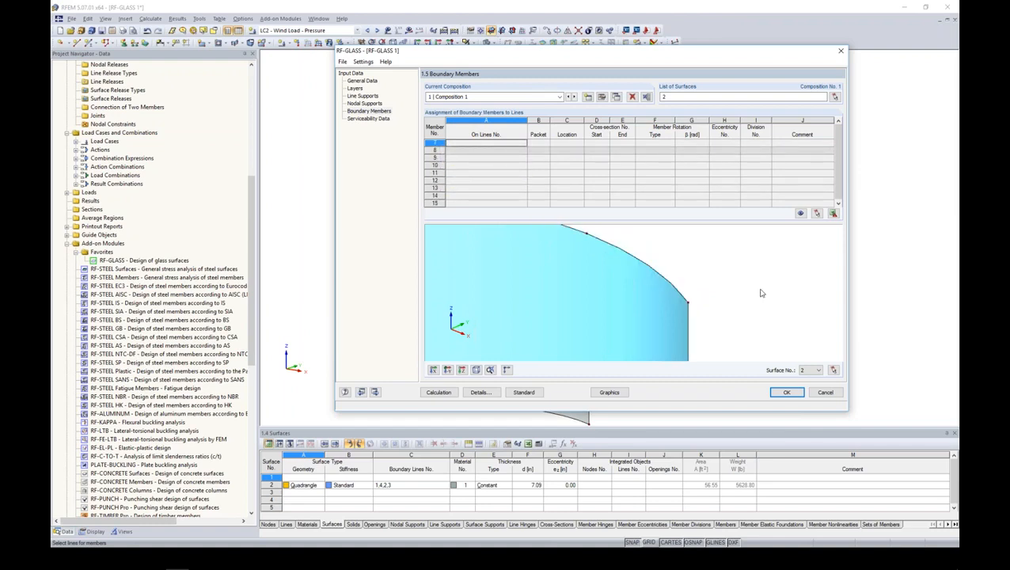
scroll(755, 294, "down", 2)
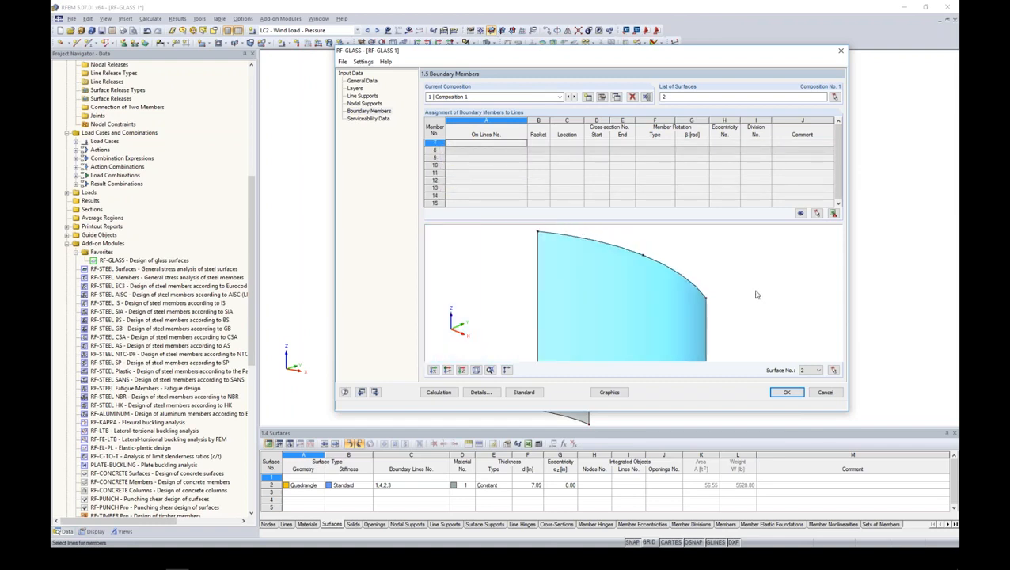
- Review the standard's serviceability deflection limits for characteristic, frequent and quasi-permanent combinations, including those for cantilevers
left_click(369, 119)
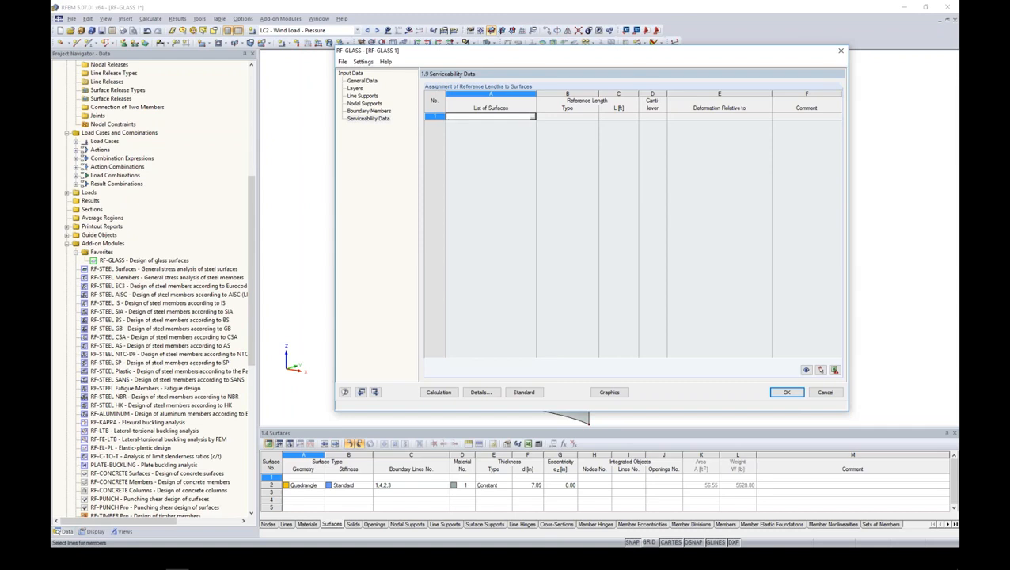
left_click(524, 392)
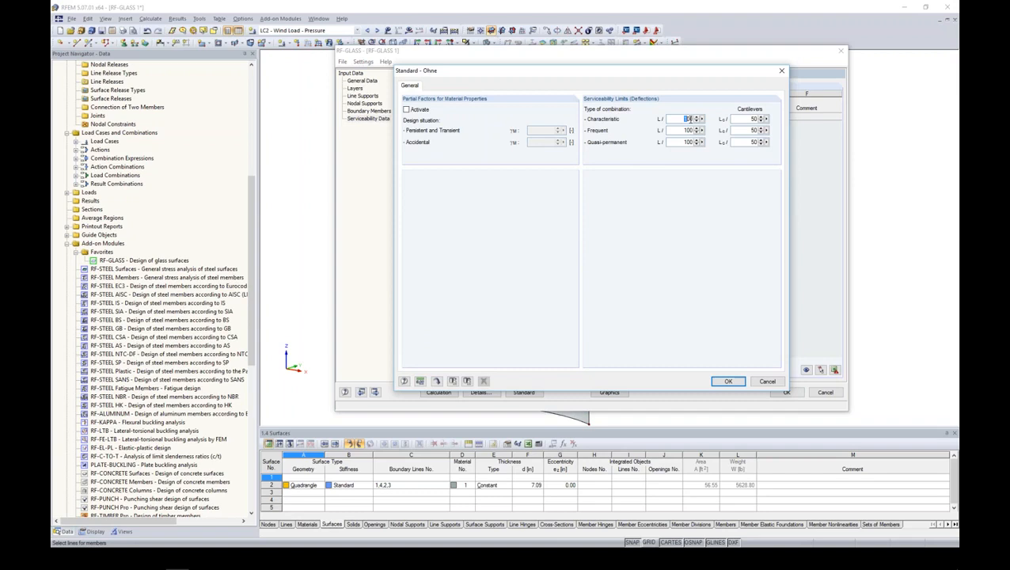
double_click(686, 130)
left_click_drag(679, 141, 701, 142)
type("2")
left_click(747, 119)
left_click(727, 381)
- Check the available combination types for CO9 in the serviceability limit state selection, leaving it as Characteristic
left_click(366, 82)
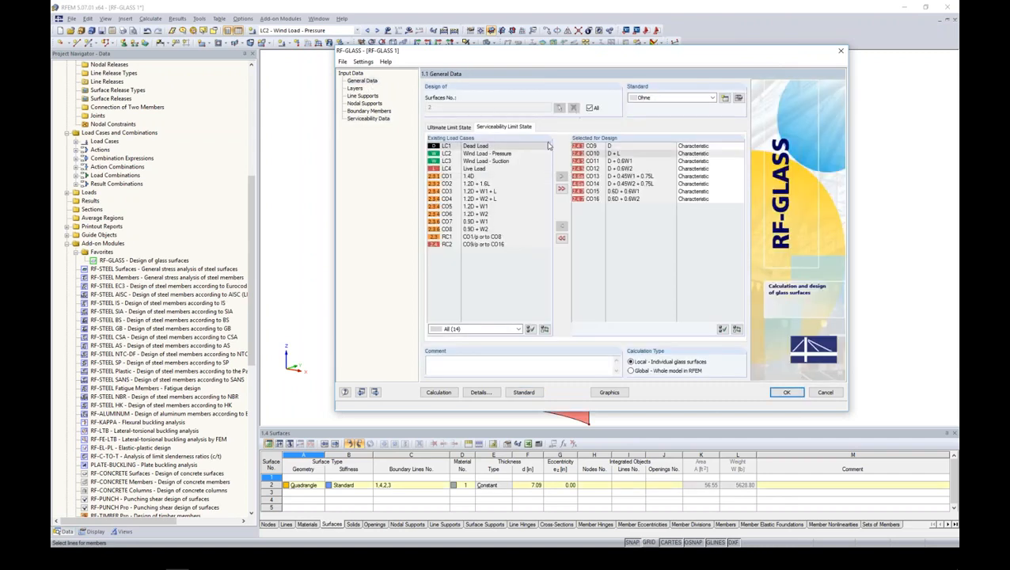
left_click(691, 148)
left_click(738, 147)
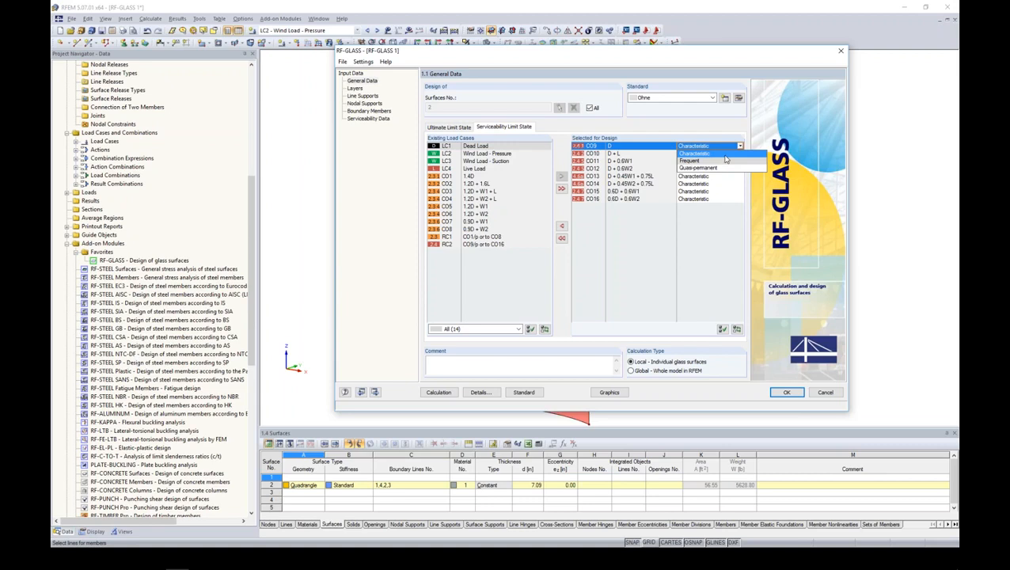
left_click(715, 128)
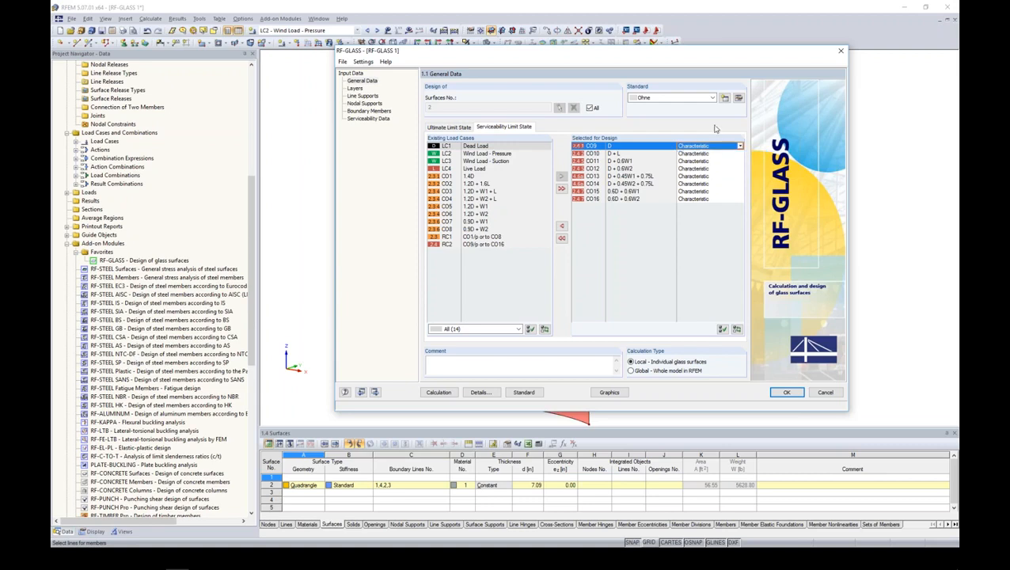
- Assign surface 2 to the serviceability data with the minimum border line as its reference length
left_click(368, 119)
left_click(531, 117)
left_click(533, 117)
left_click(497, 158)
left_click(161, 93)
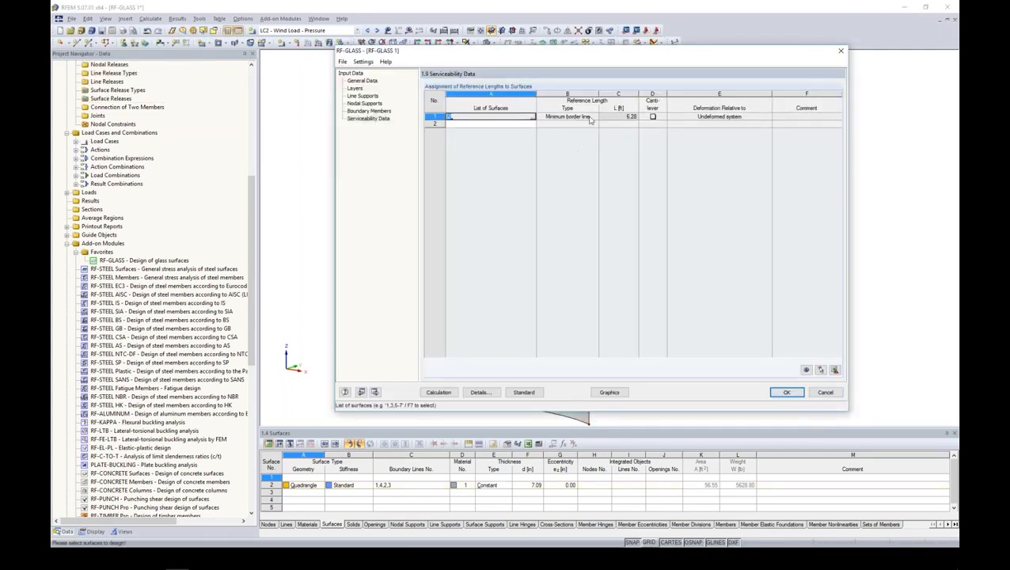
left_click(592, 117)
left_click(596, 117)
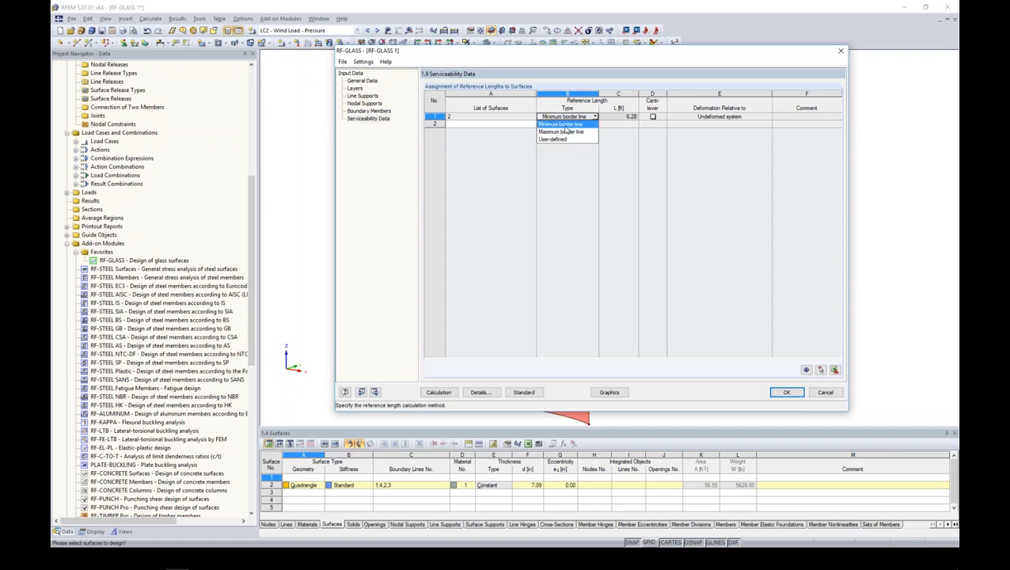
left_click(565, 126)
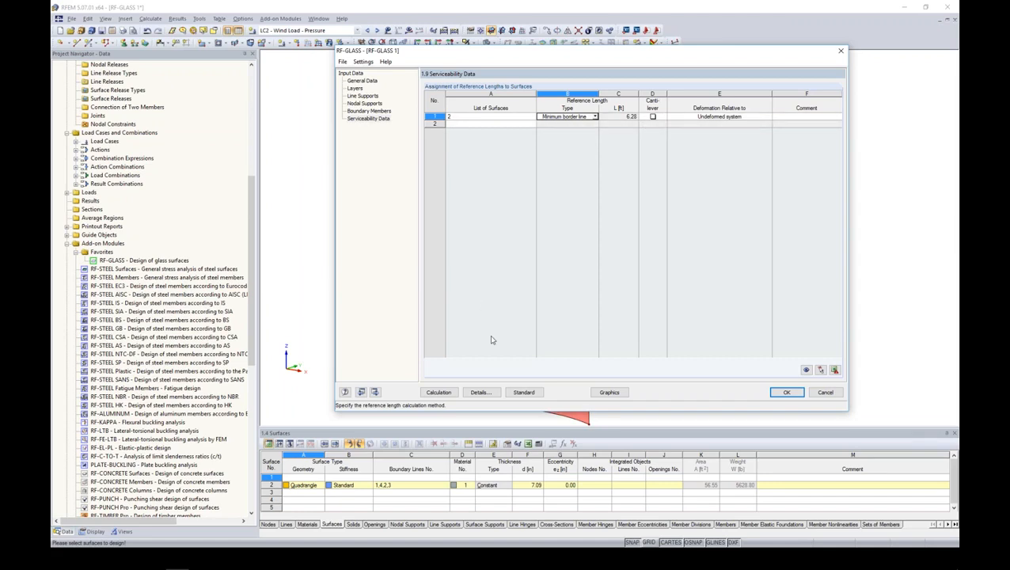
- Review the stress components to display and add Line Support Reactions to the result windows in the design details
left_click(480, 393)
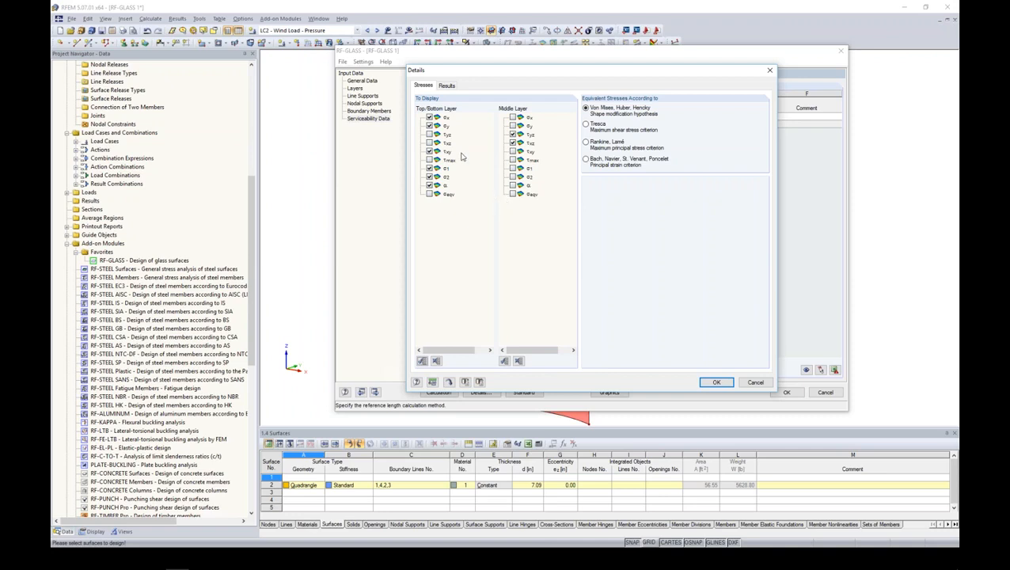
left_click(429, 126)
left_click(448, 85)
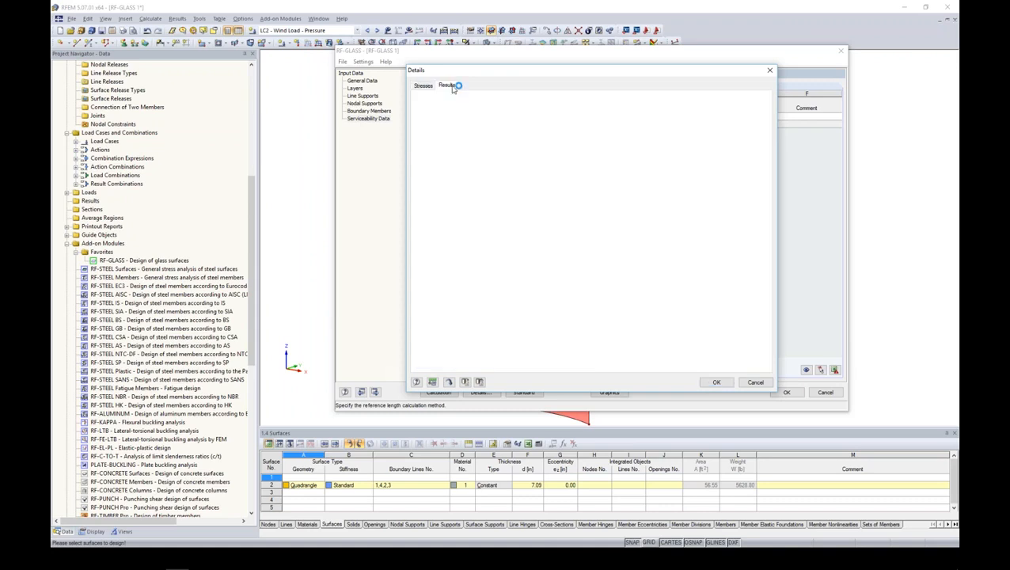
left_click(478, 158)
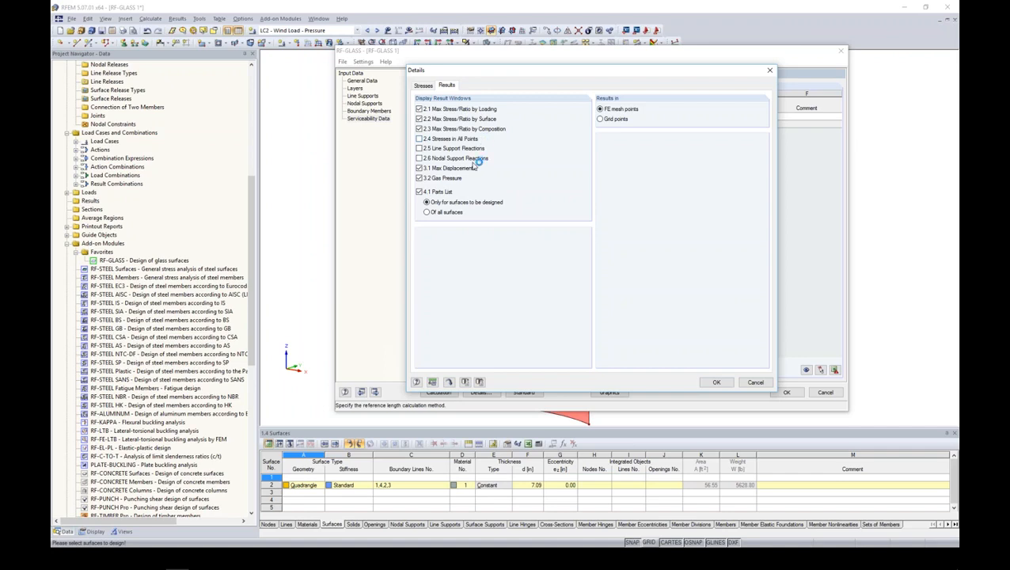
left_click(419, 148)
left_click(716, 383)
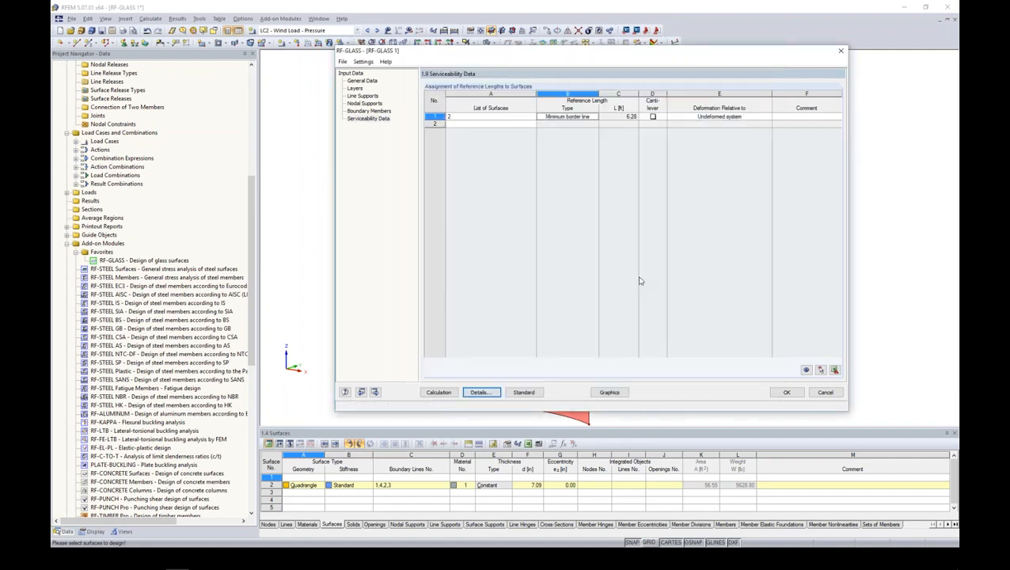
- Run the glass design calculation and review the maximum stress ratios by loading, by surface and by composition
left_click(440, 392)
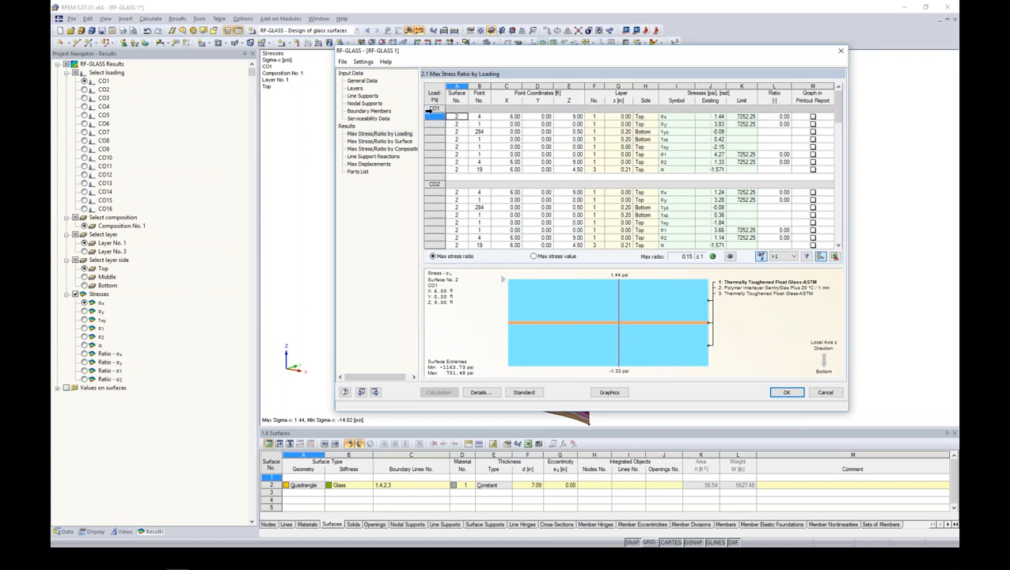
left_click_drag(839, 106, 838, 142)
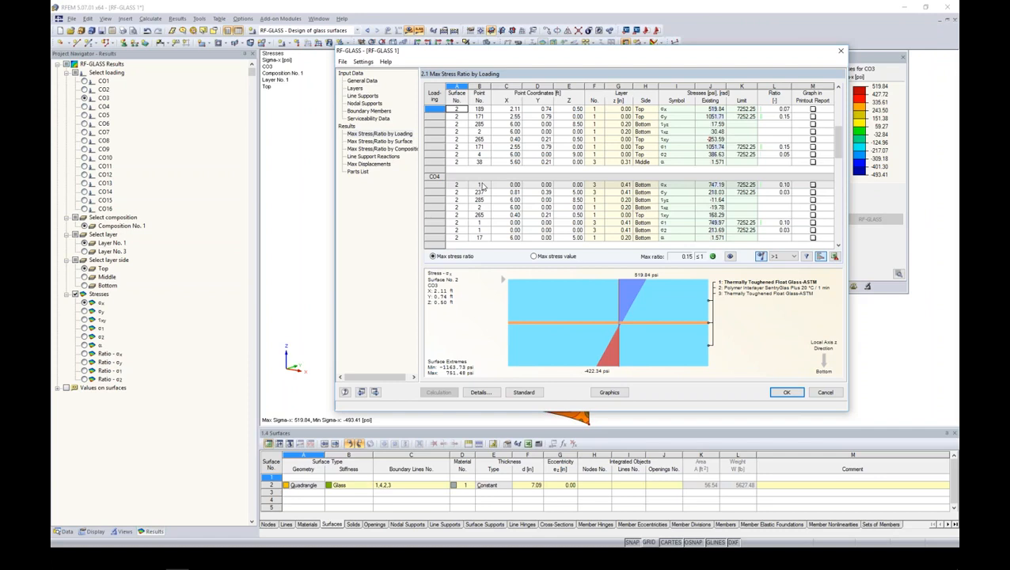
left_click(379, 141)
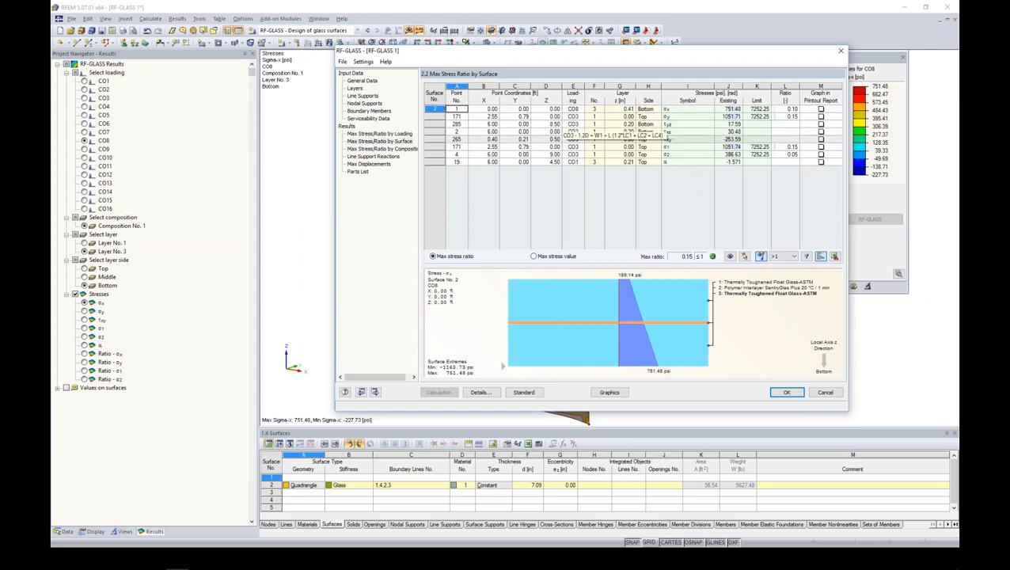
left_click(408, 152)
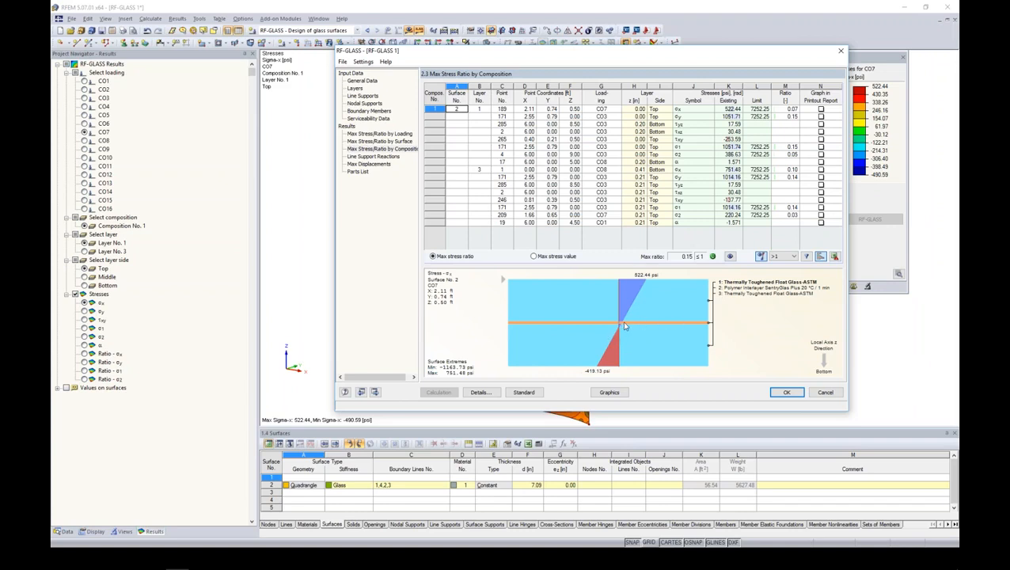
- Review the line support reactions, the maximum displacements and the parts list of the glass design
left_click(373, 155)
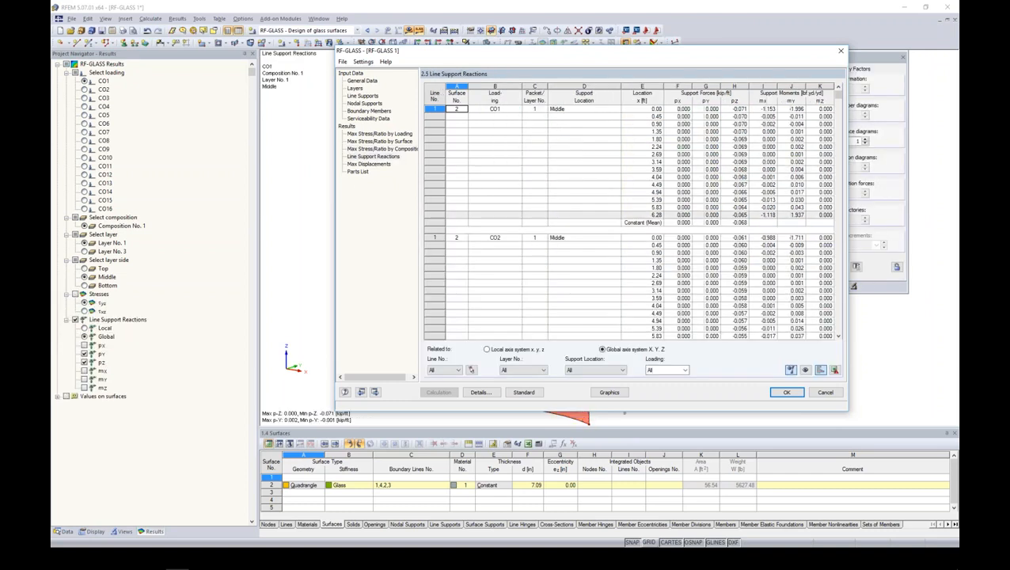
left_click(363, 164)
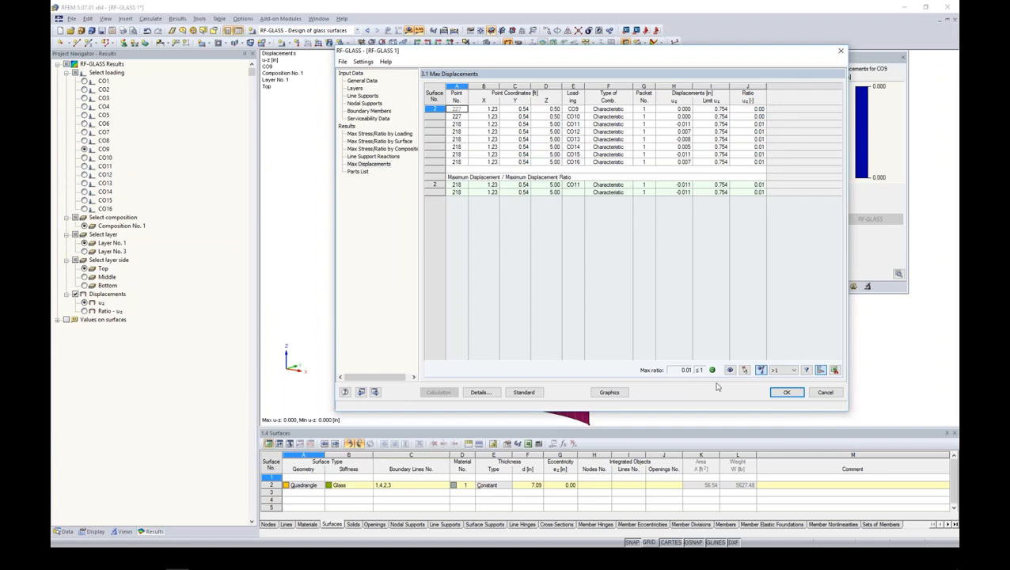
left_click(358, 171)
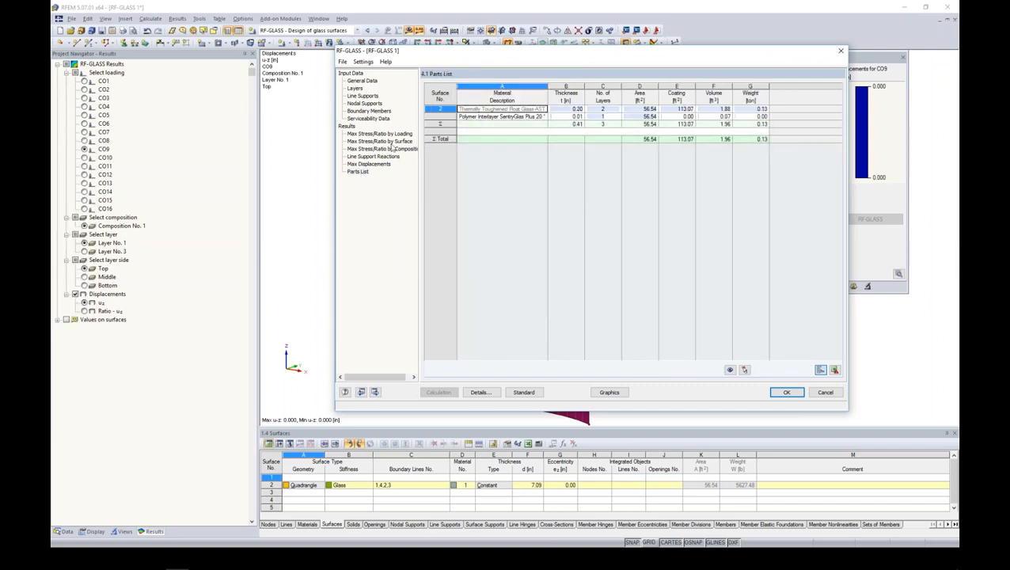
- Show the governing σx stresses from the results by surface graphically on the panel, with smooth color transition
left_click(388, 142)
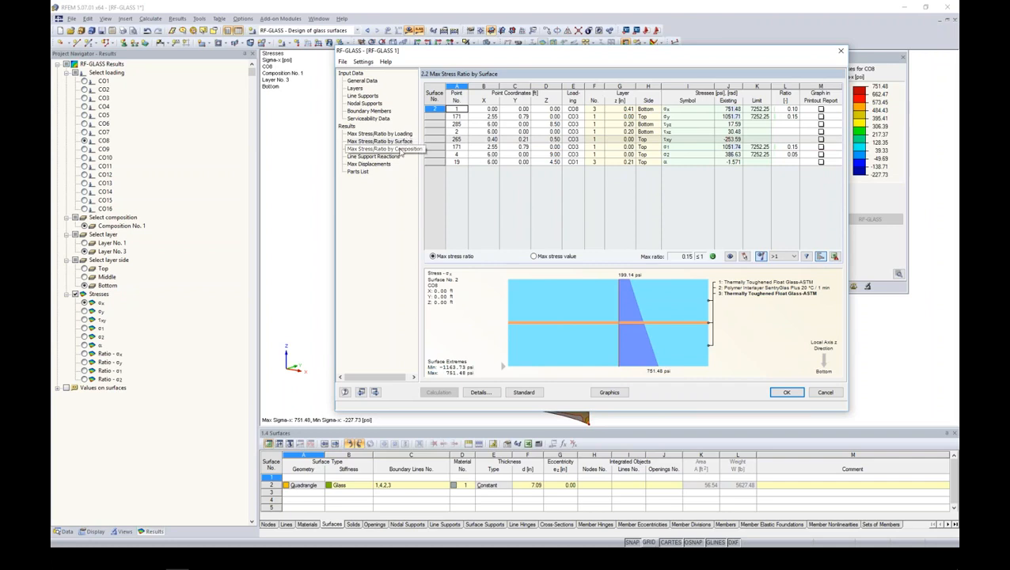
left_click(610, 394)
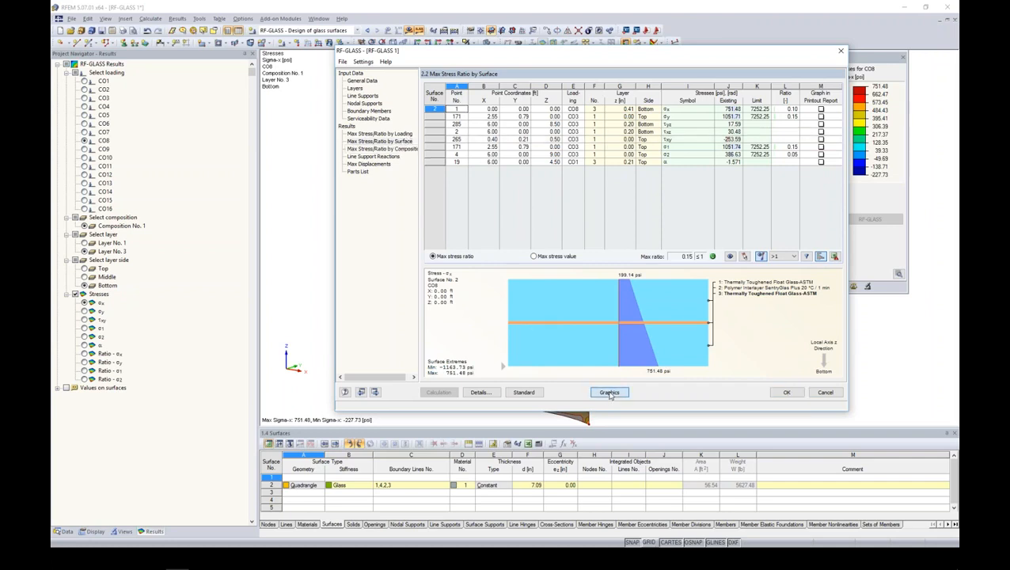
middle_click_drag(645, 283, 607, 234)
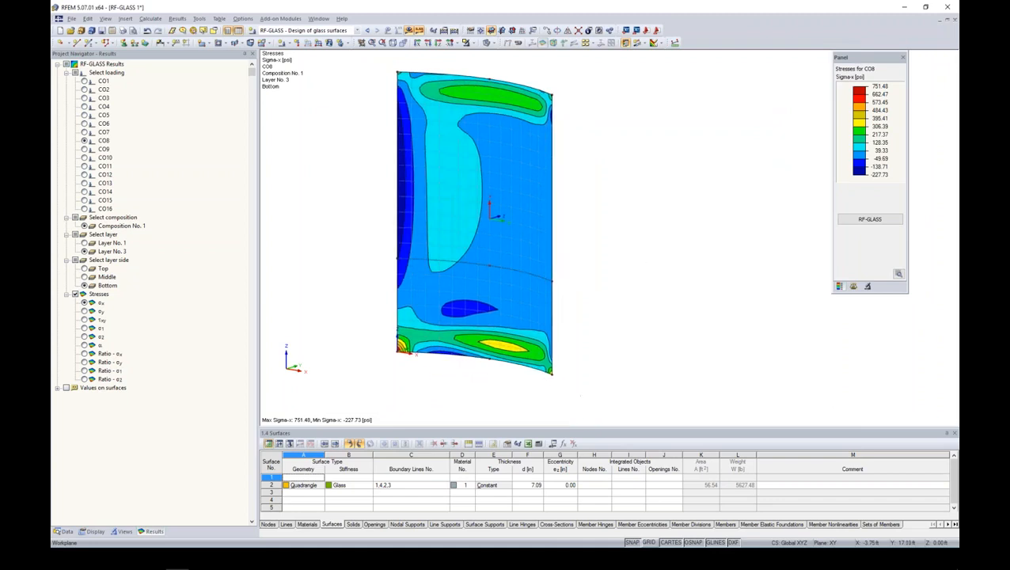
left_click(898, 273)
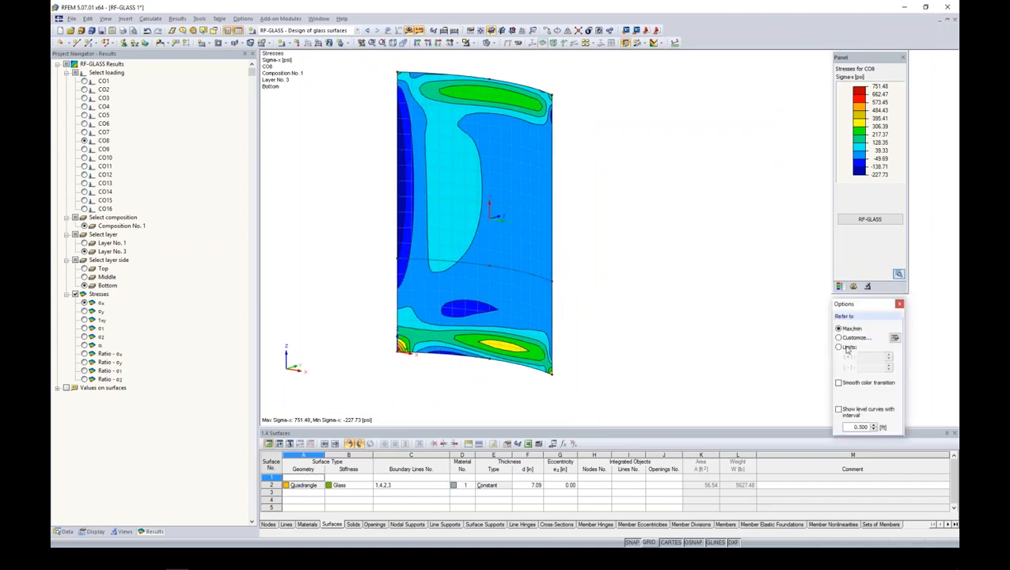
left_click(838, 383)
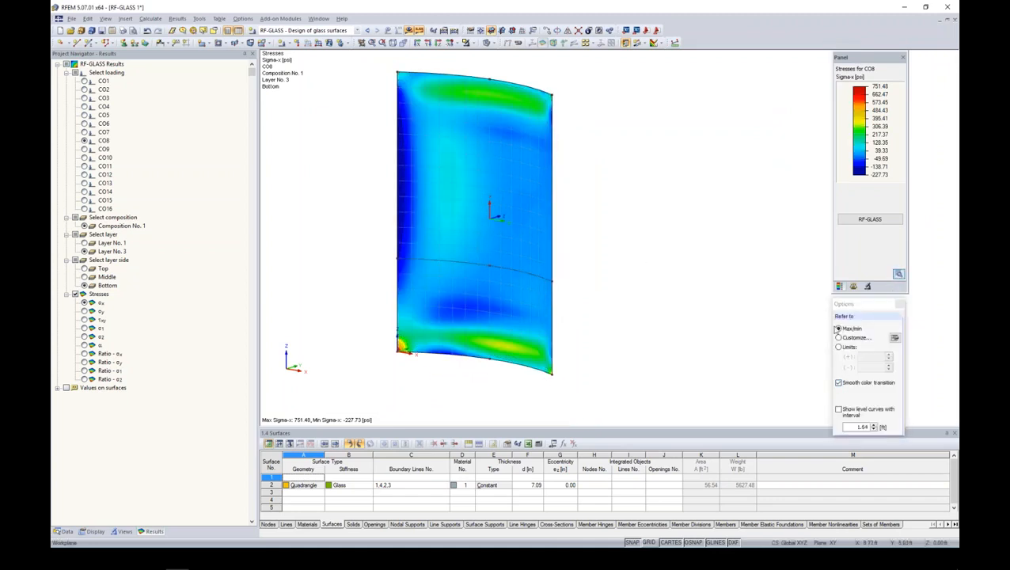
left_click(899, 304)
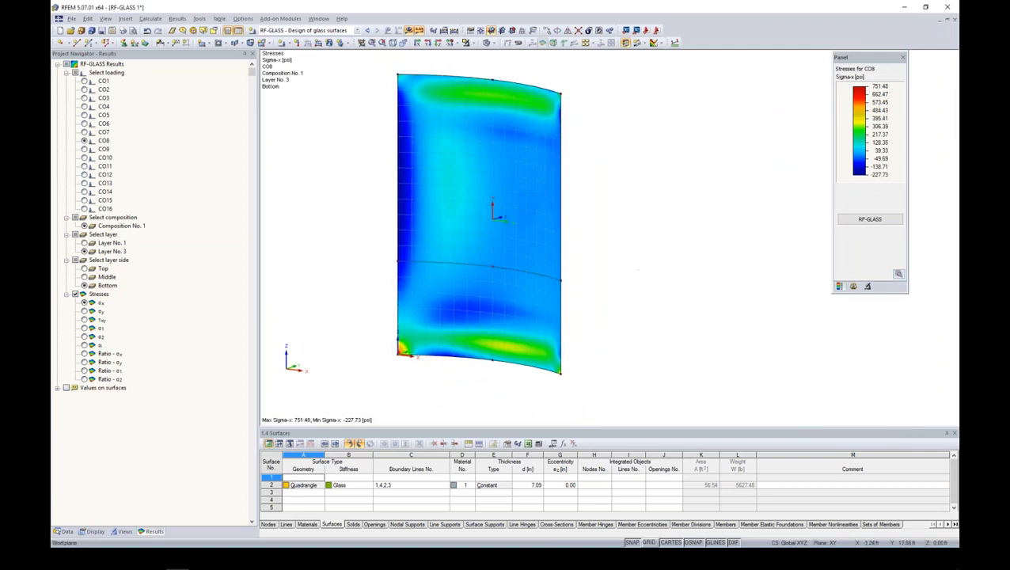
- Display the σy stresses on the panel and show how to select the RF-GLASS results and return to the module
left_click(83, 312)
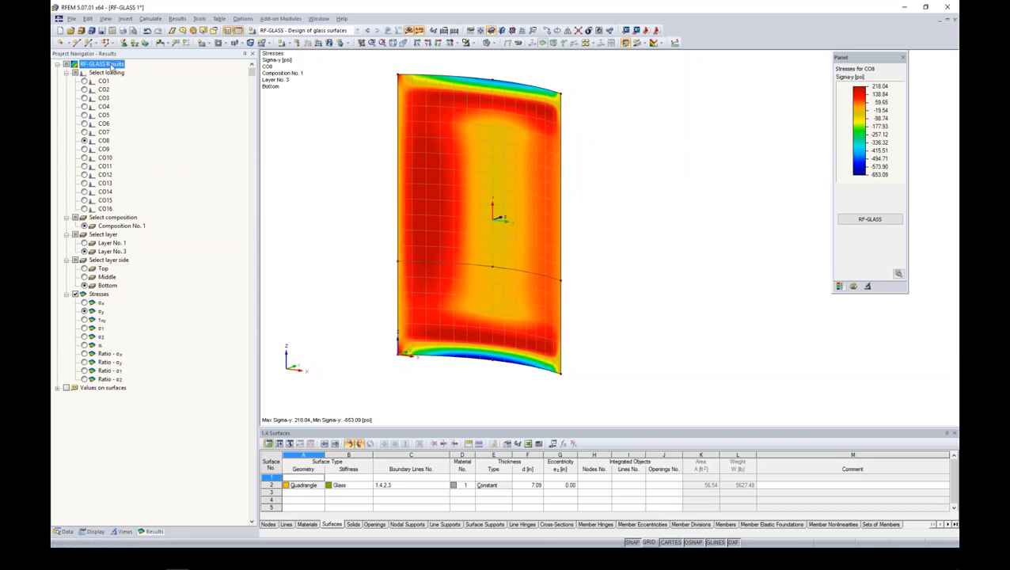
left_click(357, 30)
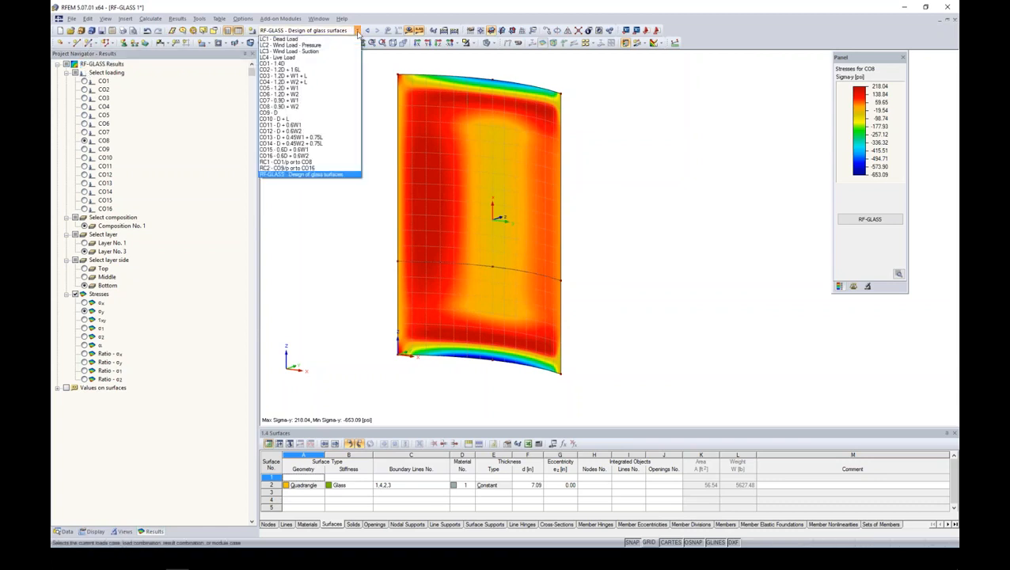
left_click(281, 174)
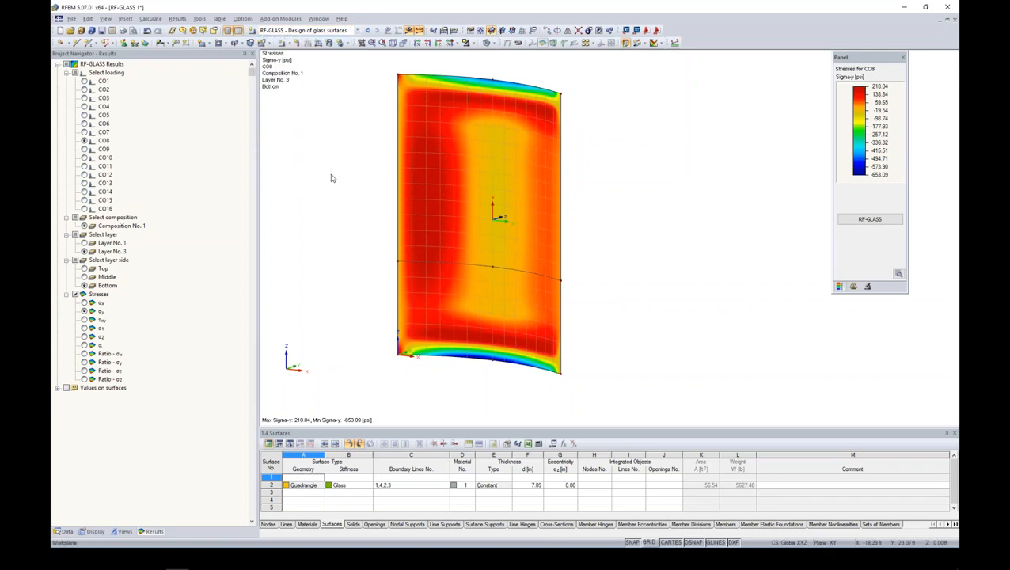
left_click(870, 219)
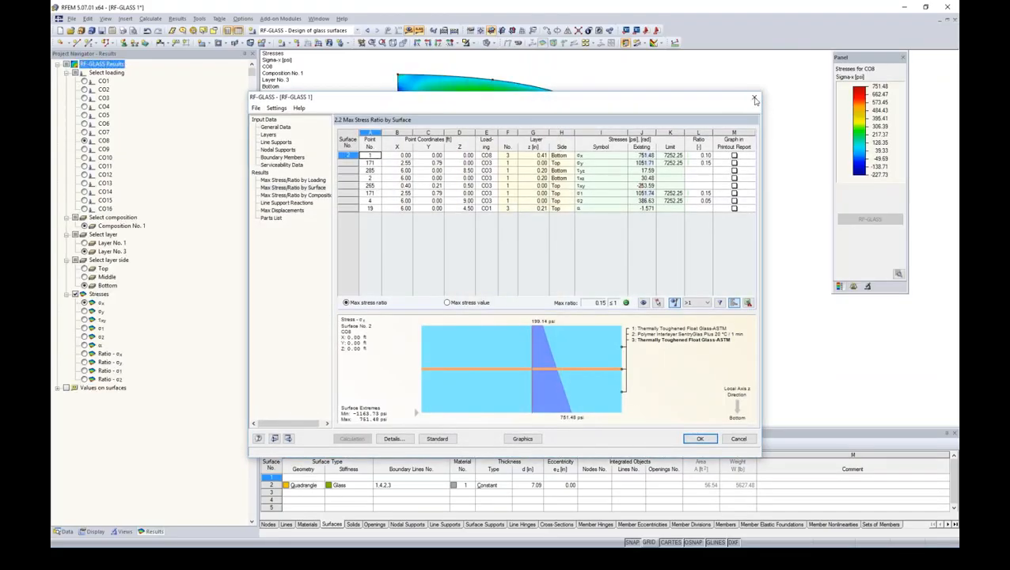
left_click(753, 98)
- View σy, τxy, σ1, σ2 and the principal angle α in turn on the panel for CO8, bottom of layer 3
left_click(85, 311)
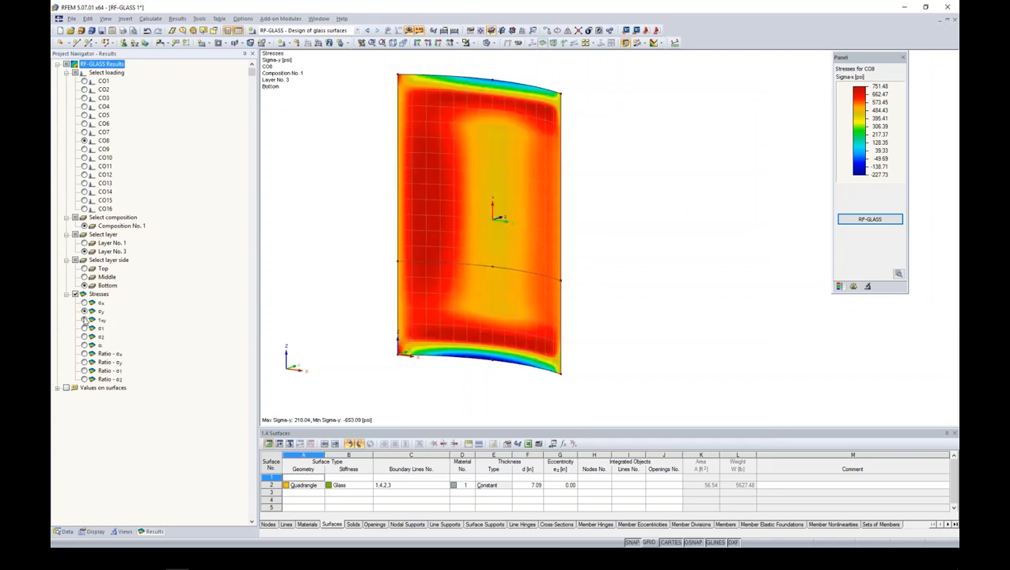
left_click(85, 319)
left_click(84, 328)
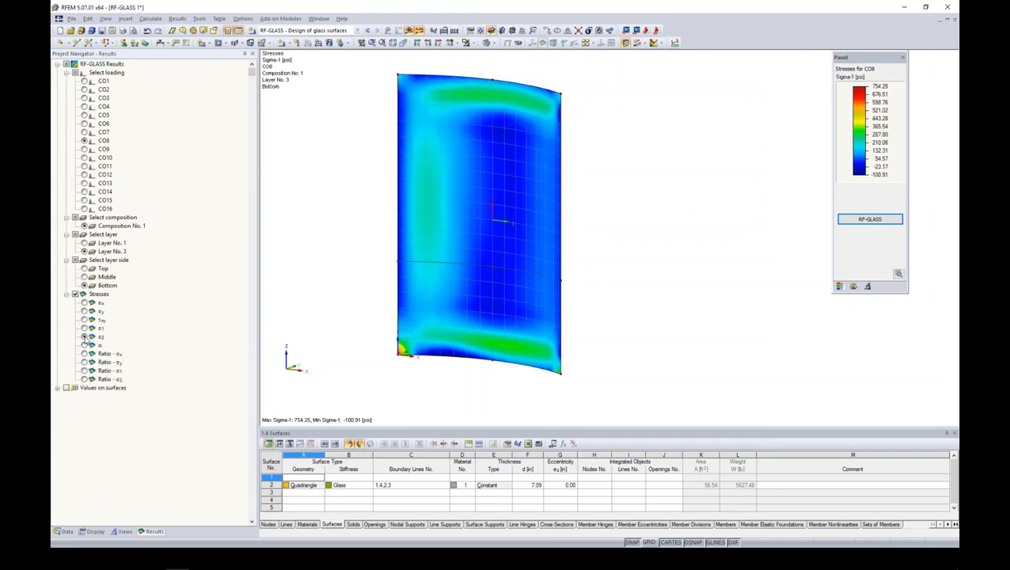
left_click(84, 336)
left_click(85, 345)
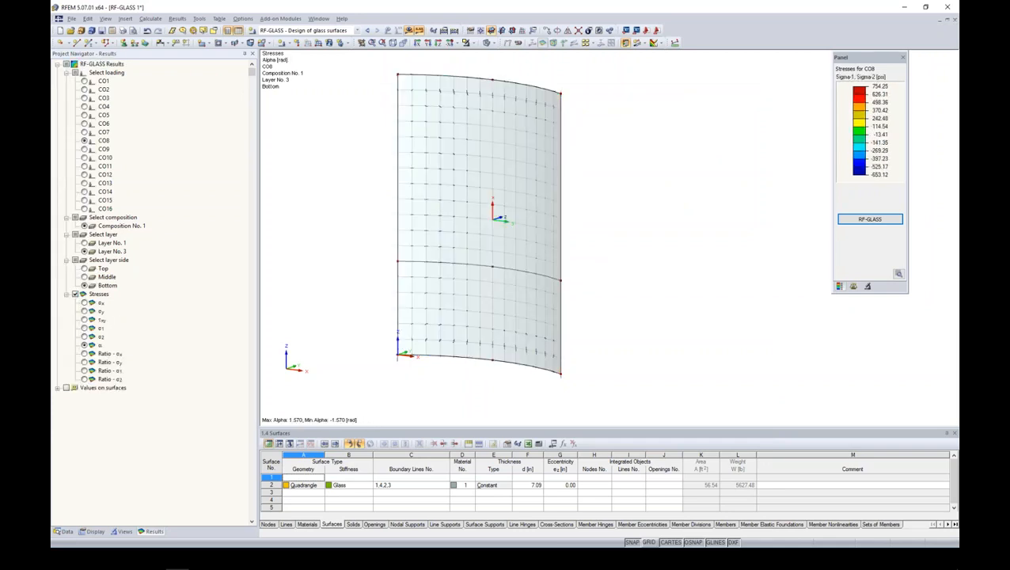
- Display the τxy stresses for CO8, bottom of layer 3, on the curved panel
left_click(85, 320)
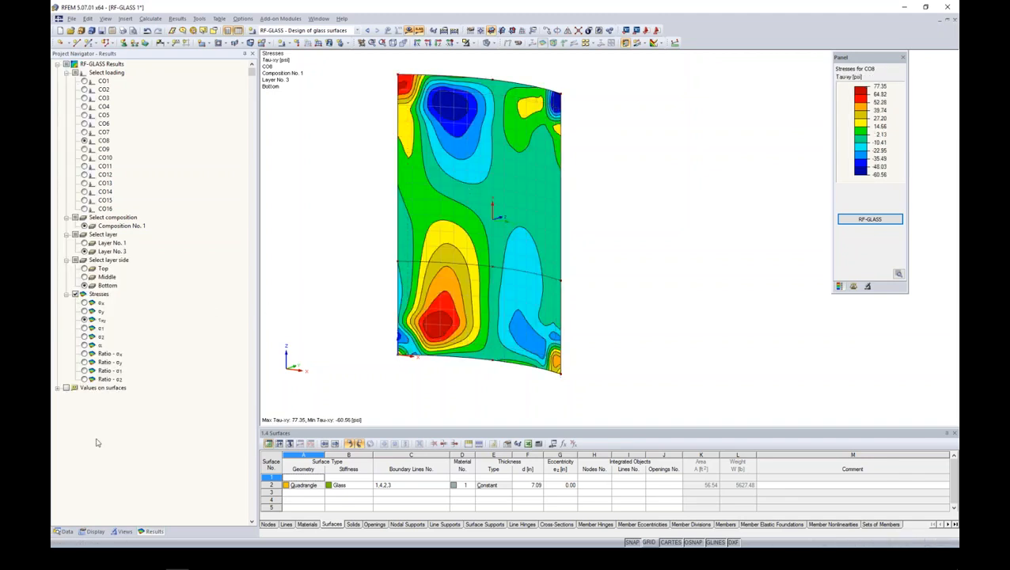
left_click(67, 533)
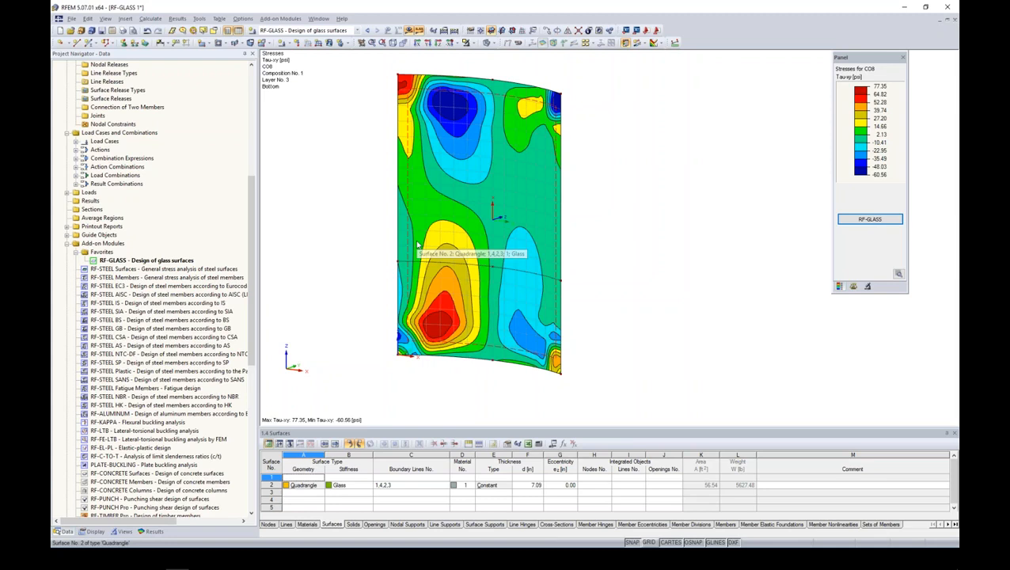
middle_click_drag(611, 287, 580, 295, "ctrl")
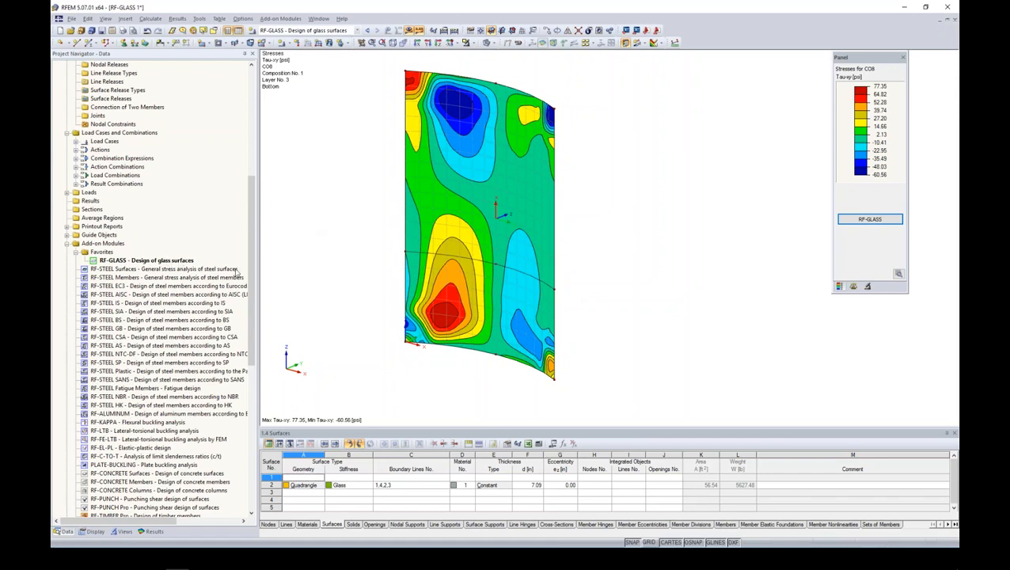
- Save the model and delete all data of the RF-GLASS add-on module
left_click_drag(250, 273, 252, 147)
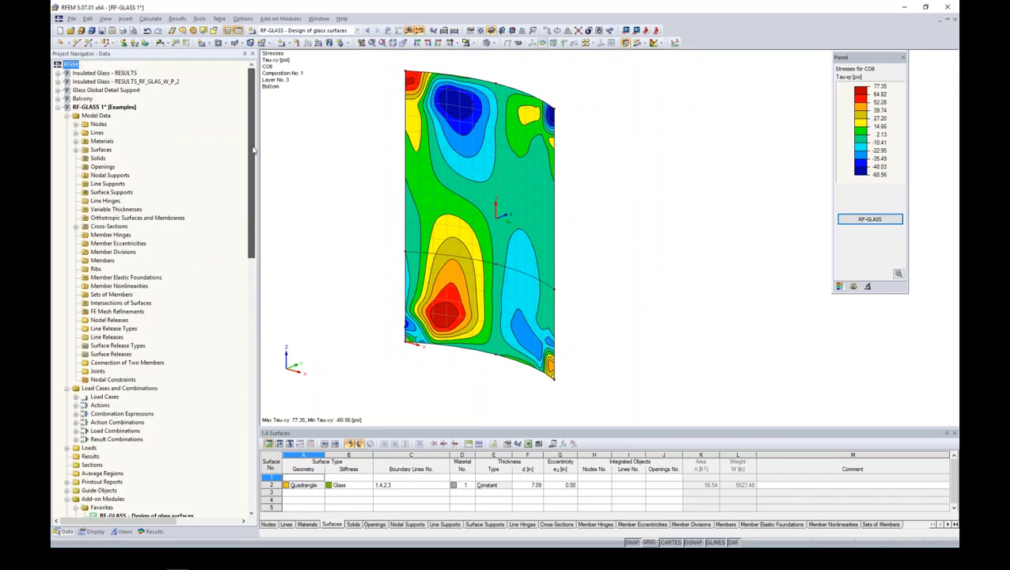
scroll(253, 149, "down", 6)
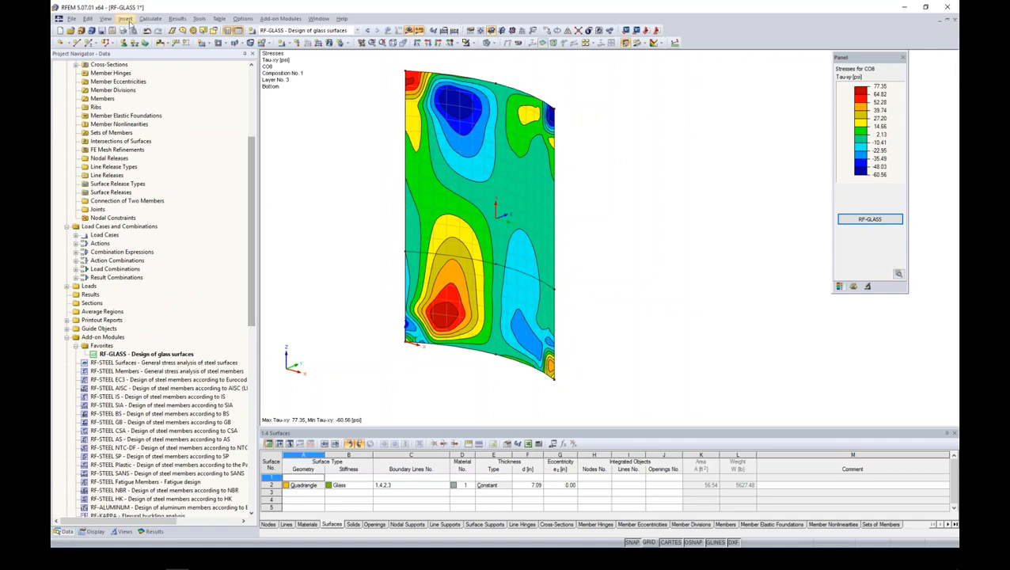
left_click(101, 30)
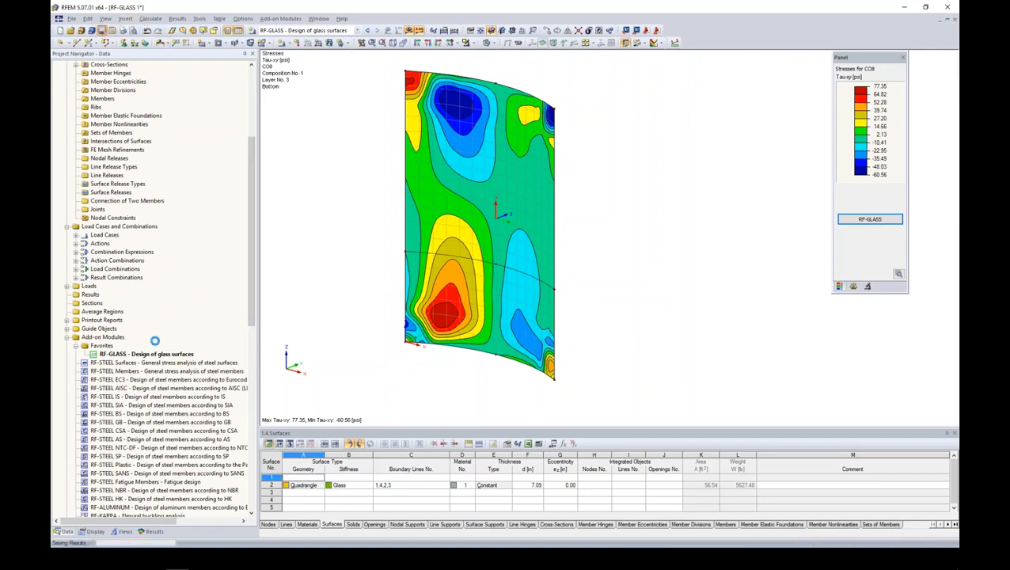
right_click(109, 354)
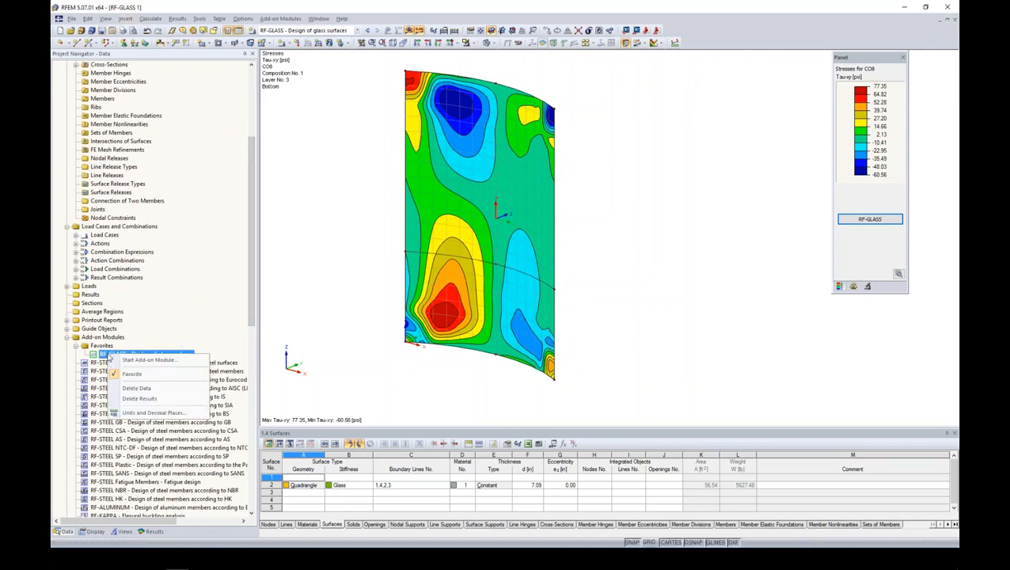
left_click(143, 389)
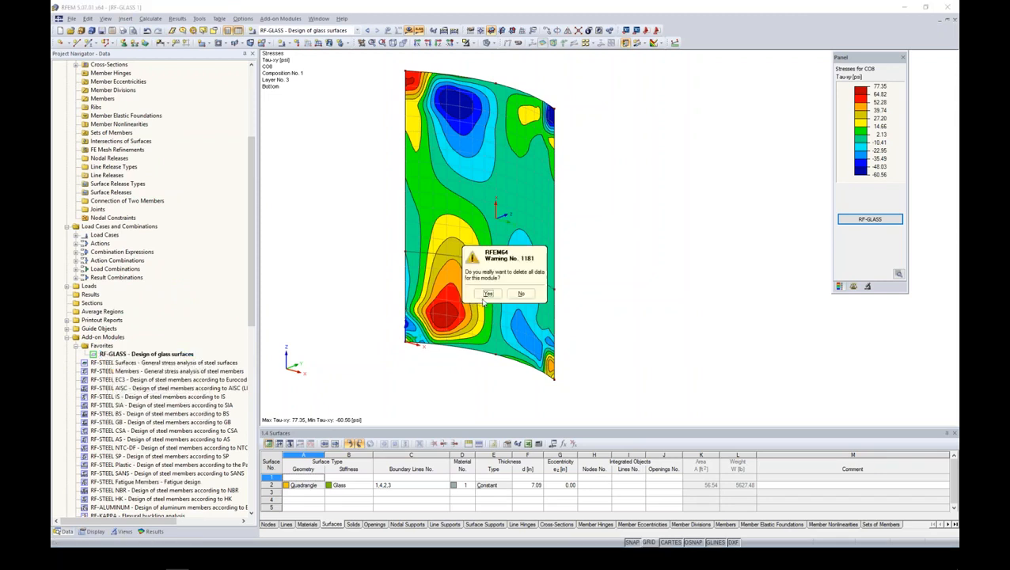
left_click(487, 294)
- Reopen the RF-GLASS module for surface 2, set the design standard to Ohne and close it again
middle_click_drag(597, 250, 502, 224, "ctrl")
middle_click_drag(590, 207, 593, 235, "ctrl")
double_click(144, 354)
left_click_drag(459, 102, 540, 82)
left_click(707, 124)
left_click(669, 144)
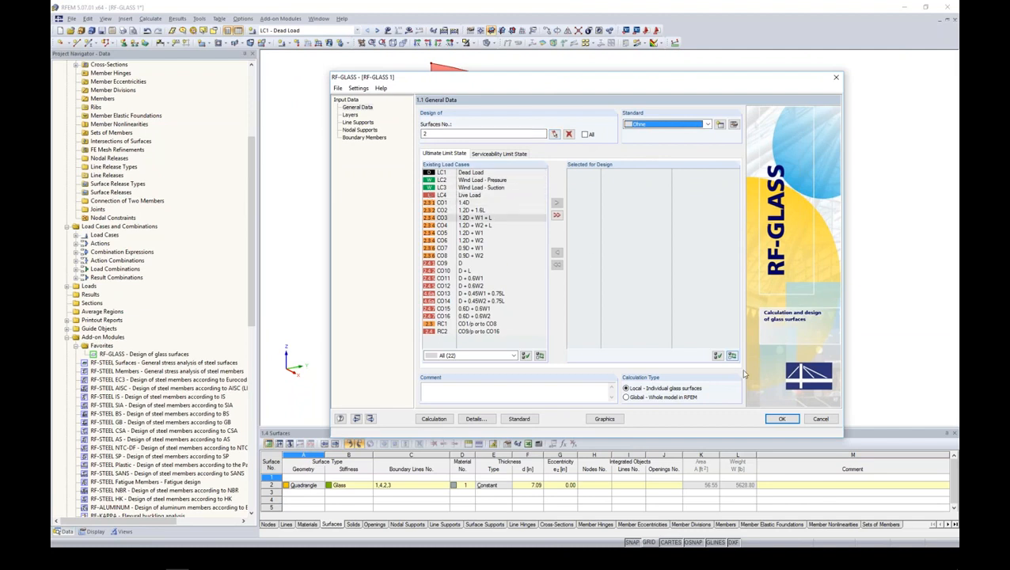
left_click(781, 419)
left_click(551, 265)
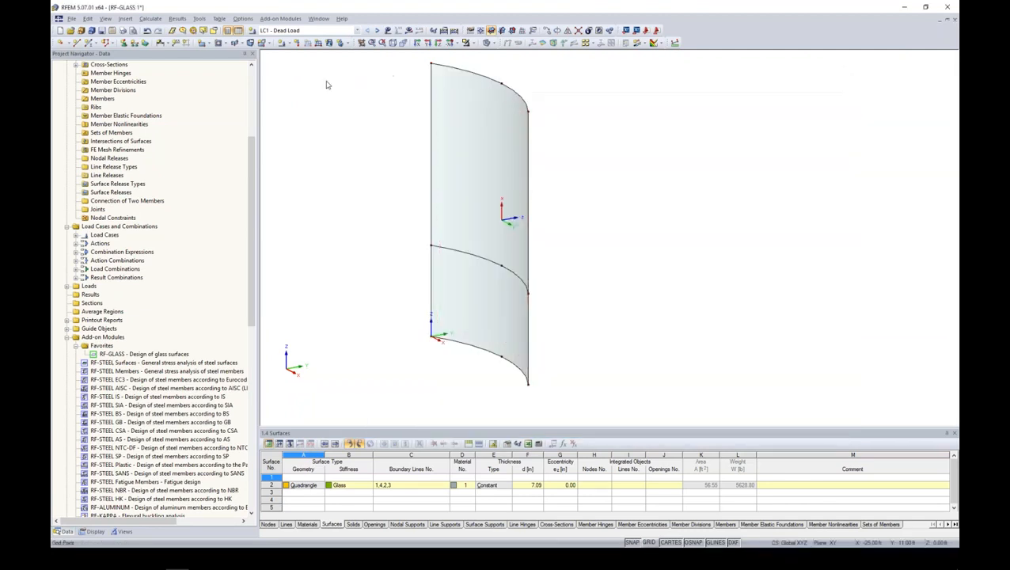
- Create load case LC5 named Climatic Load with the action category Self-Straining Force
left_click(283, 43)
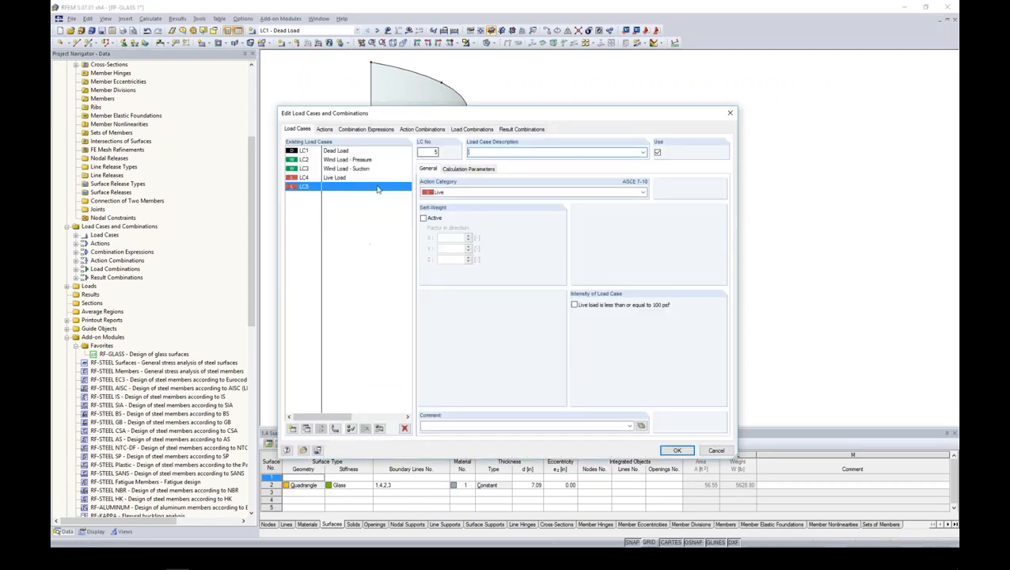
type("Climatic Load")
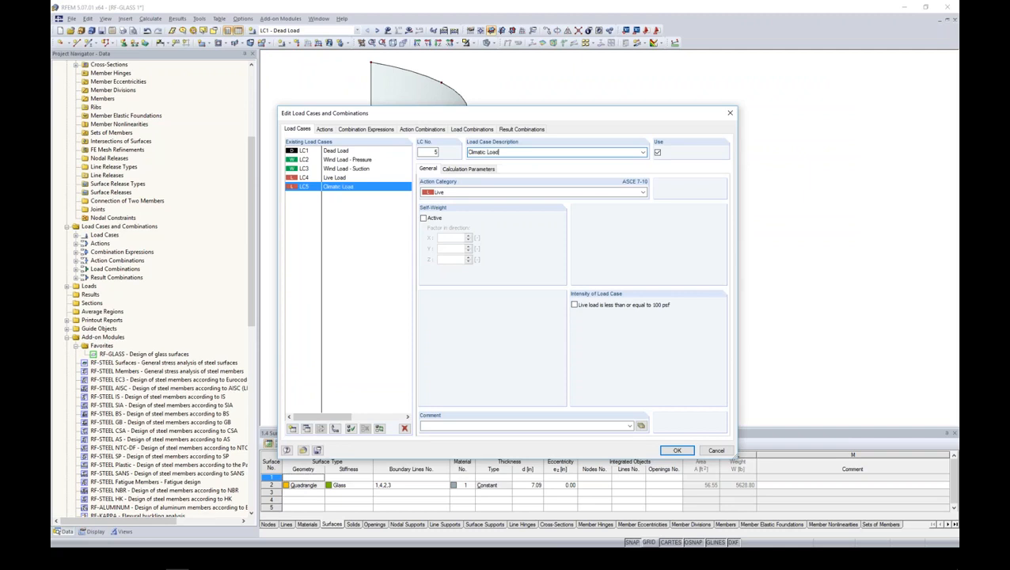
left_click(502, 193)
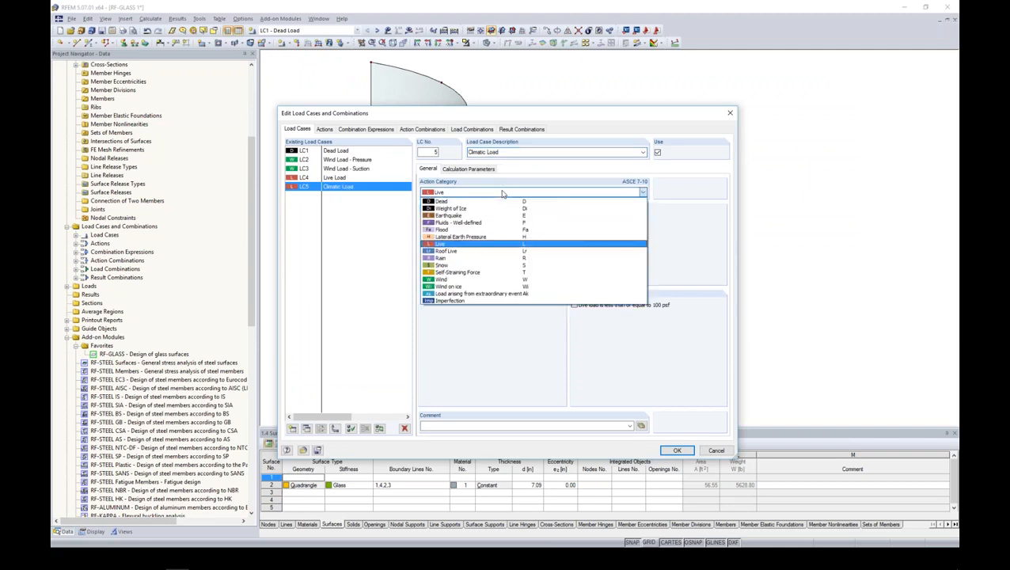
left_click(440, 274)
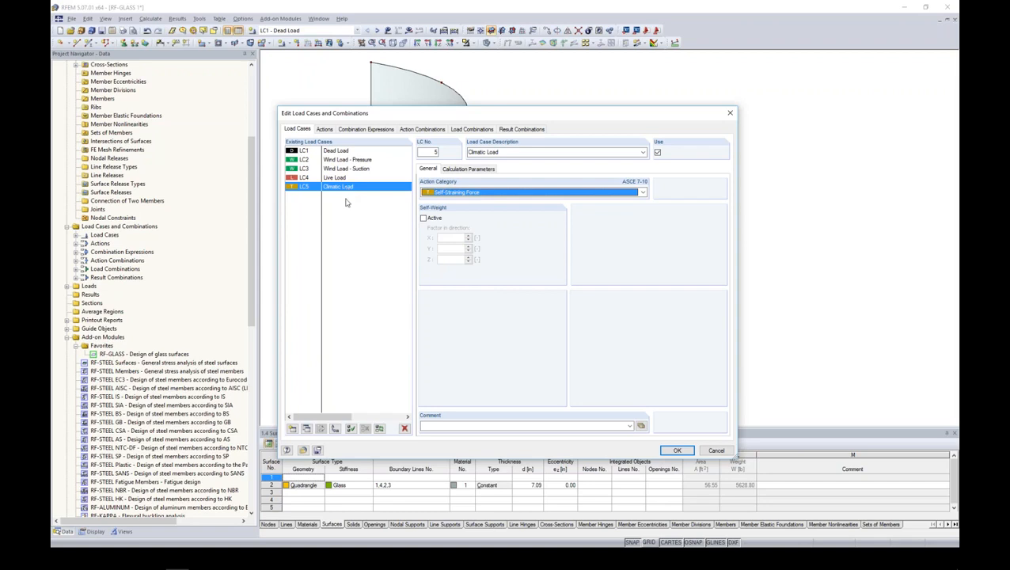
left_click(676, 450)
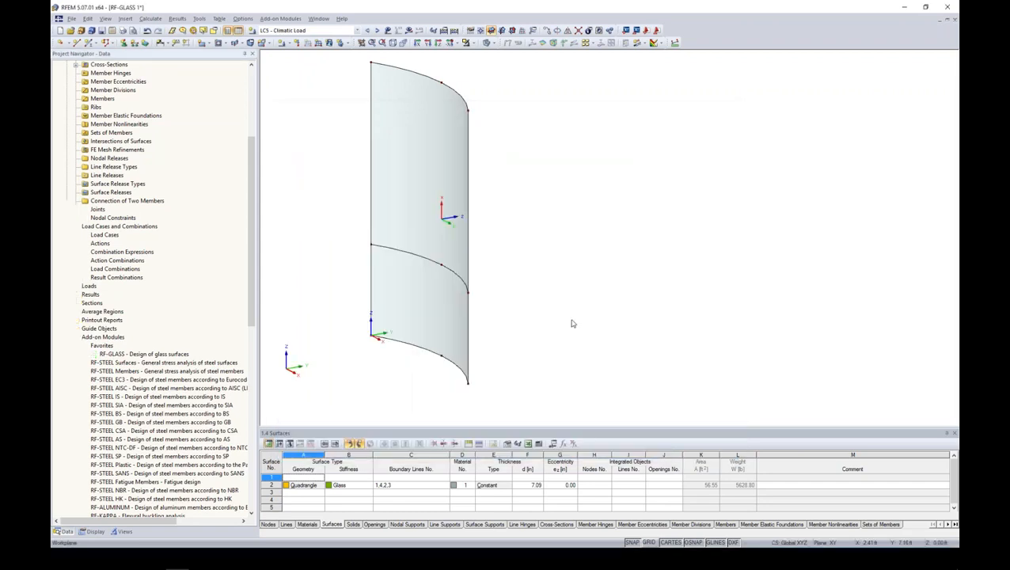
- Reopen the RF-GLASS module and add combinations CO1 to CO18 to the ultimate limit state design
double_click(148, 354)
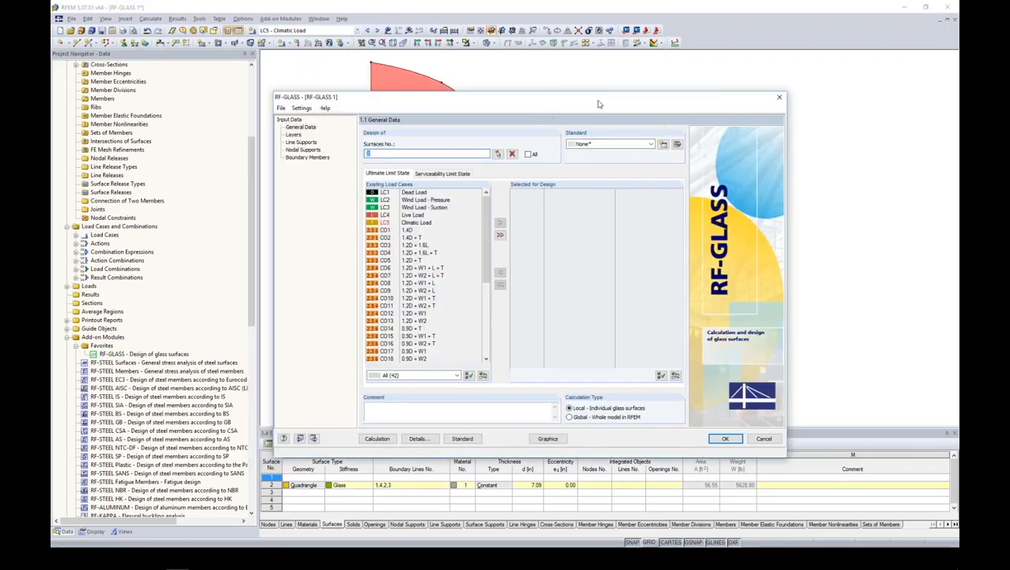
mouse_move(637, 205)
left_mouse_down()
mouse_move(639, 264)
mouse_move(638, 219)
left_mouse_up()
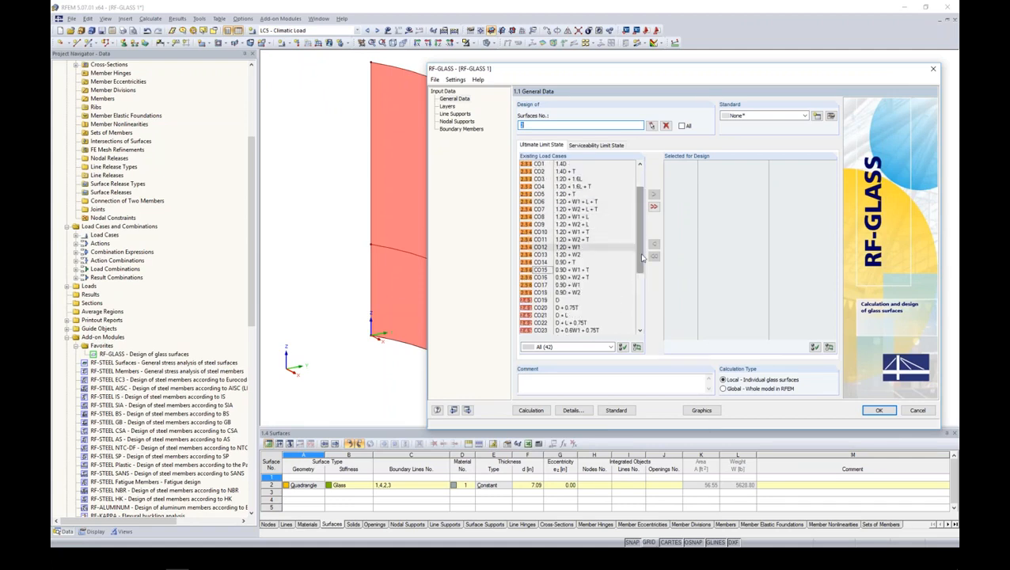
left_click_drag(640, 254, 641, 235)
left_click(579, 204)
left_click_drag(640, 191, 638, 225)
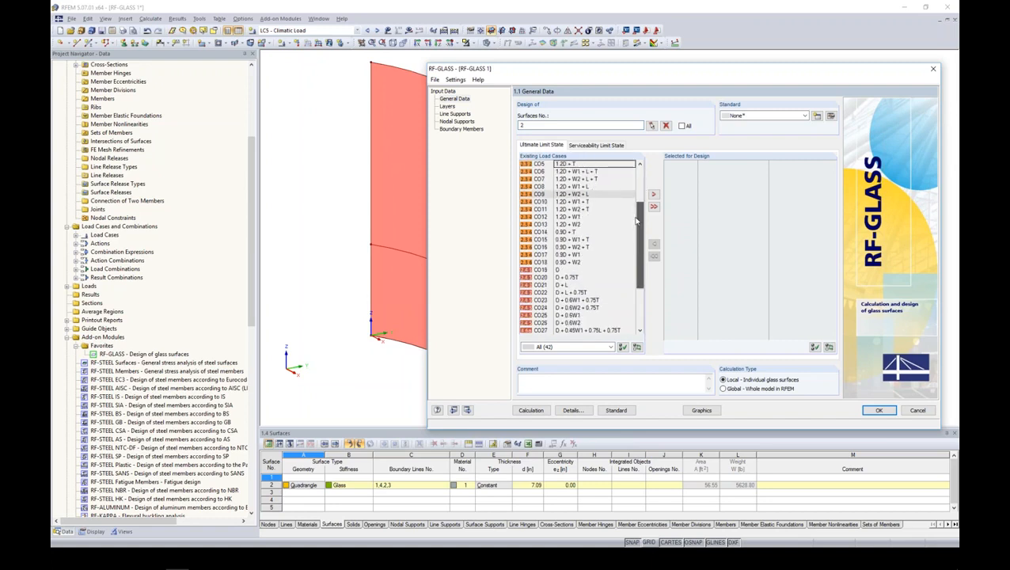
left_click(577, 263, "shift")
left_click(653, 194)
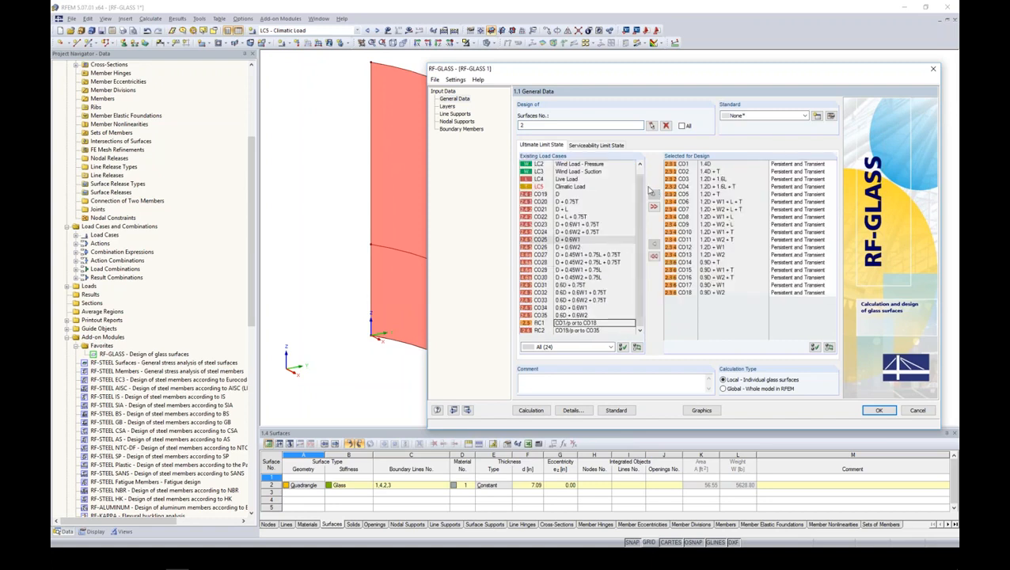
- Add combinations CO19 to CO35 to the serviceability limit state design and set the design standard to Ohne
left_click(600, 145)
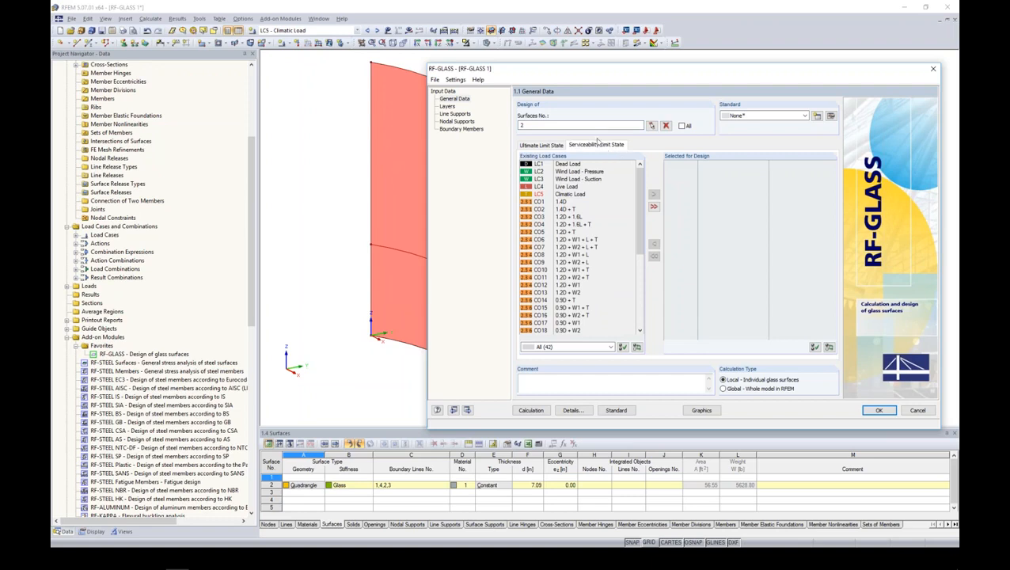
scroll(634, 279, "down", 3)
left_click_drag(634, 279, 639, 285)
left_click(564, 217)
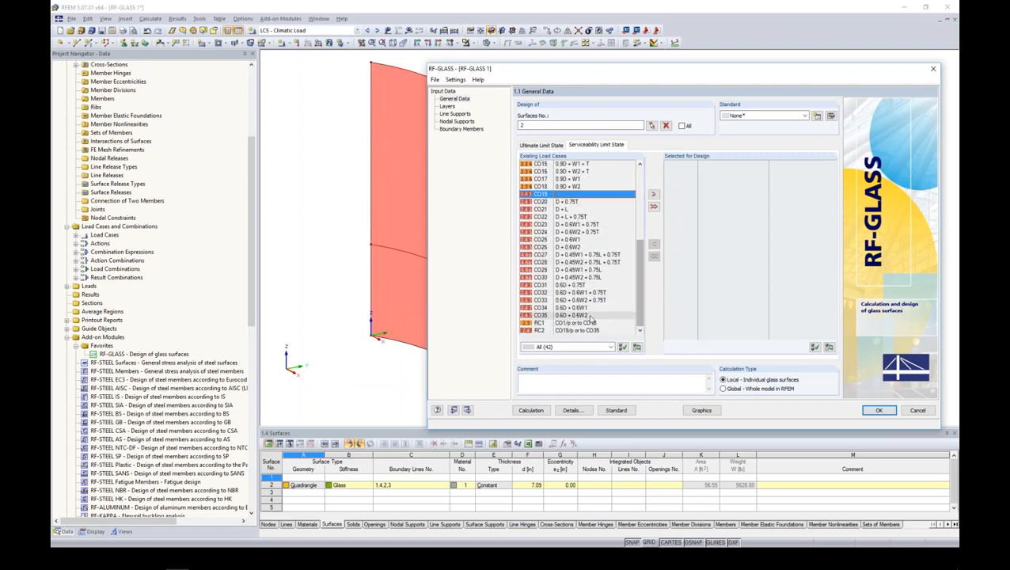
left_click(563, 314, "shift")
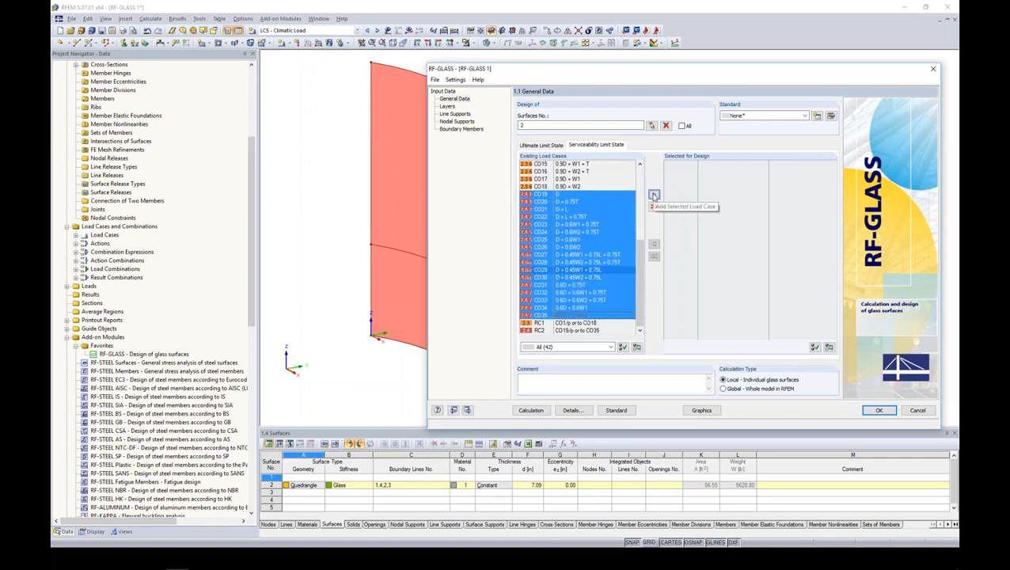
left_click(653, 193)
left_click_drag(683, 75, 617, 65)
left_click(737, 106)
left_click(692, 135)
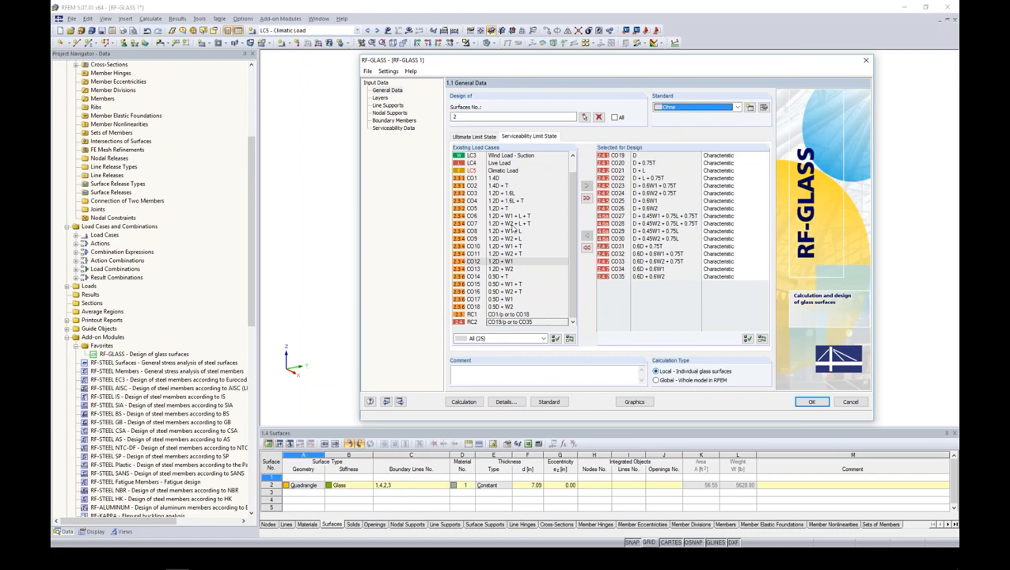
- Assign surface 2 to Composition 1 in the layer definition
left_click(381, 99)
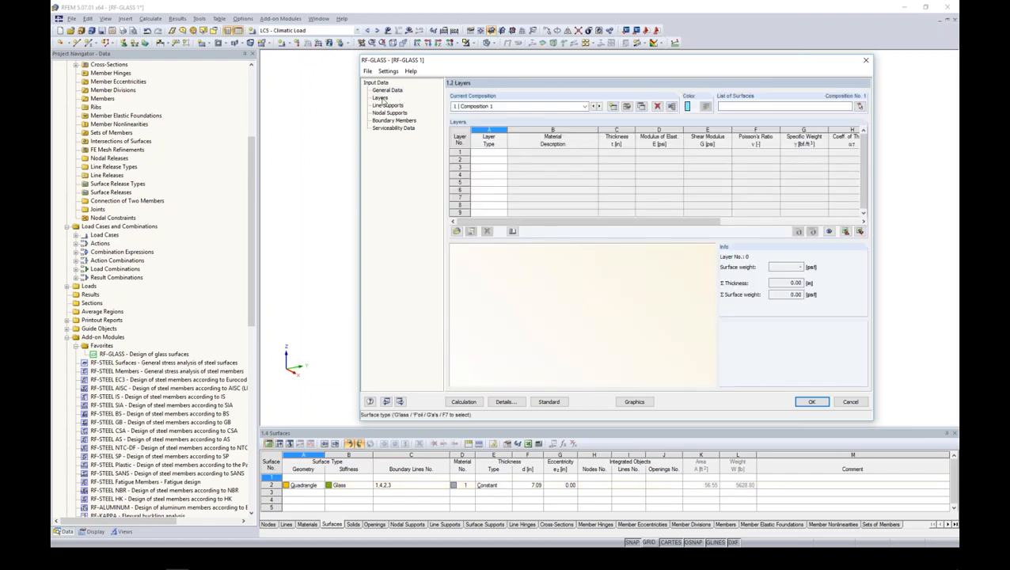
left_click_drag(488, 69, 440, 81)
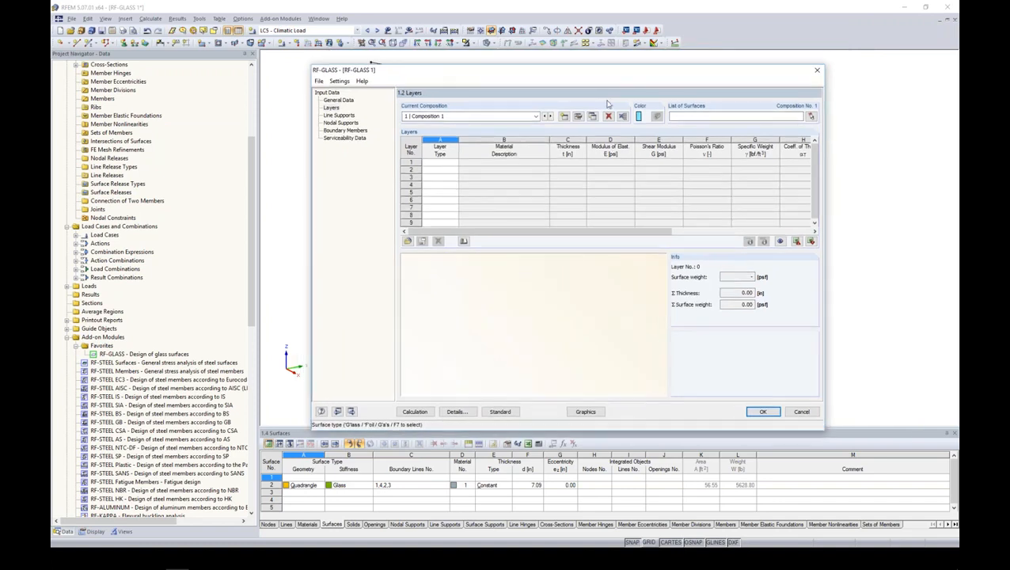
left_click(809, 117)
left_click(431, 158)
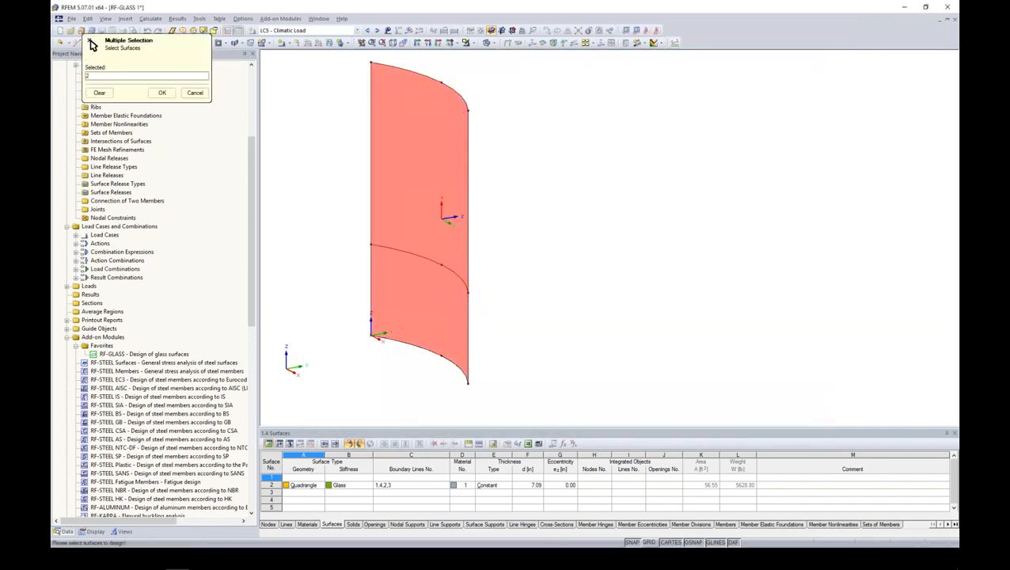
left_click(162, 92)
left_click_drag(628, 75, 631, 73)
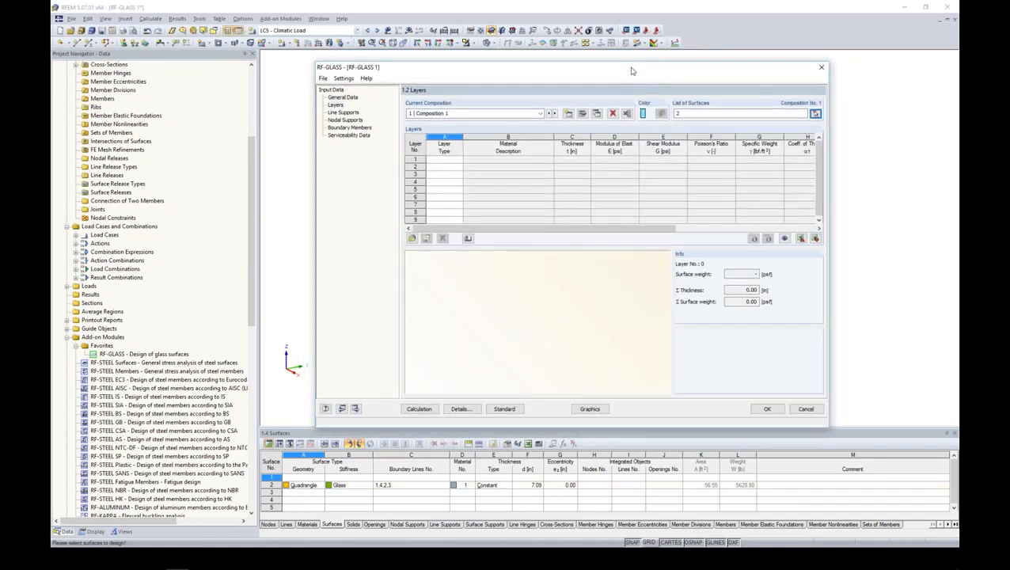
- Define layer 1 of the composition as glass with a thickness of 0.60 in
left_click(452, 160)
left_click(459, 160)
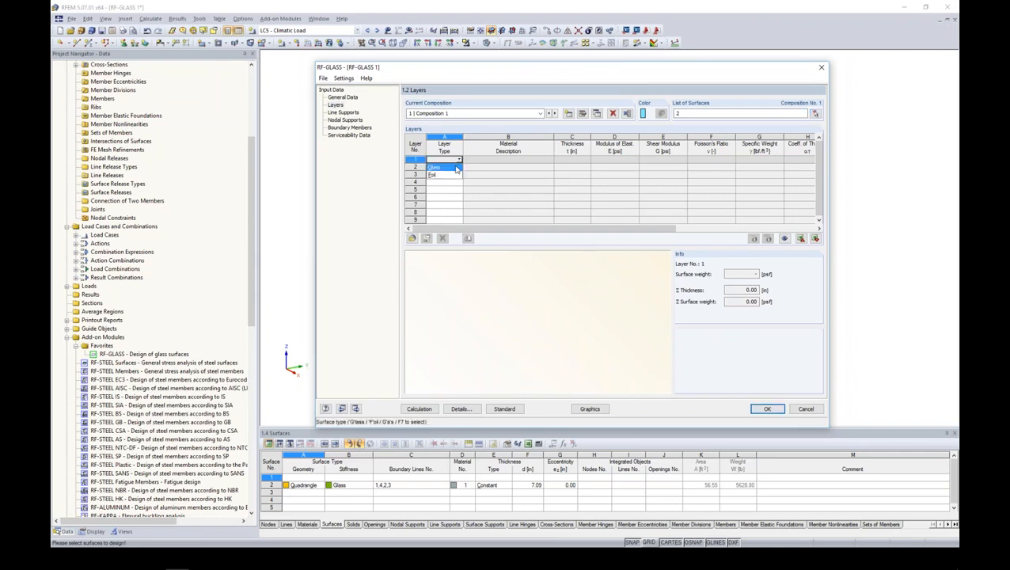
left_click(444, 167)
left_click_drag(554, 136, 559, 136)
left_click(578, 161)
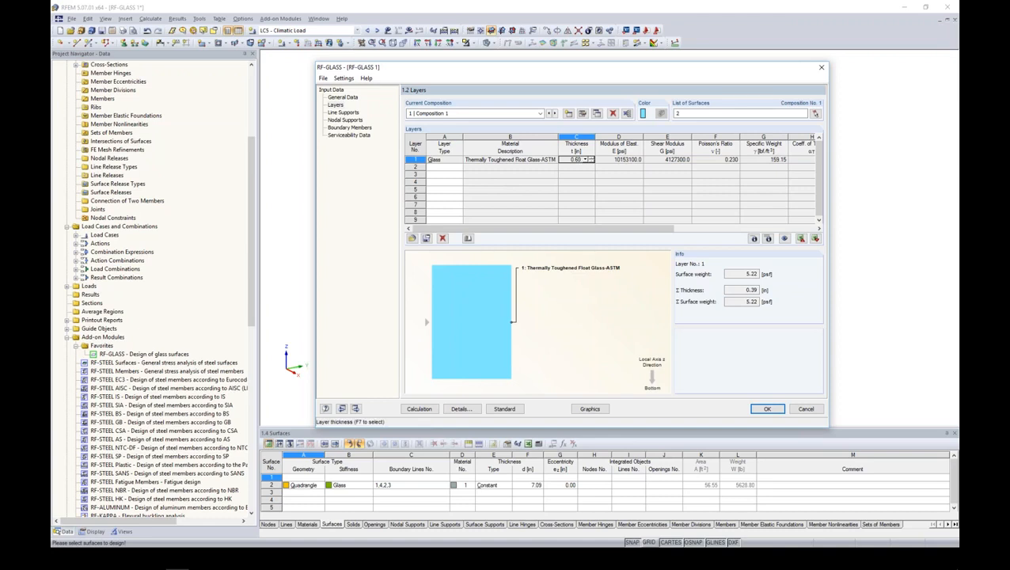
- Define layer 2 of the composition as gas and assign Argon to it from the material library
left_click(441, 167)
left_click(458, 167)
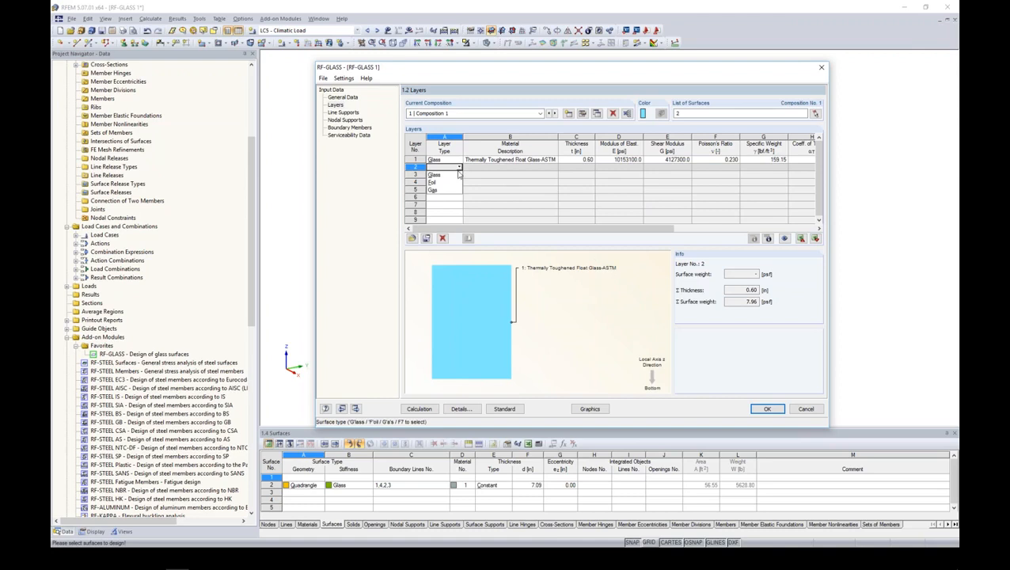
left_click(456, 190)
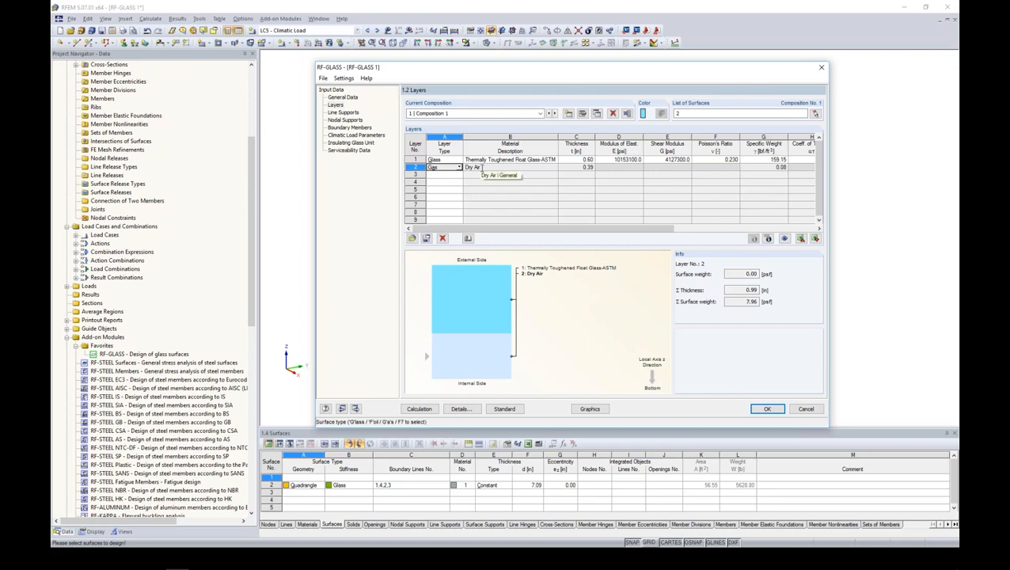
left_click(478, 168)
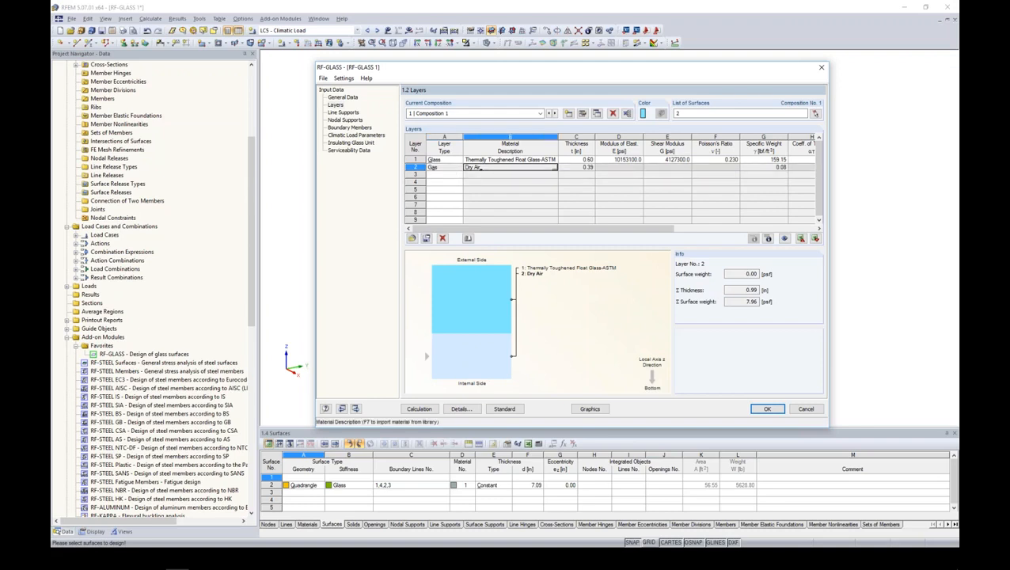
left_click(554, 168)
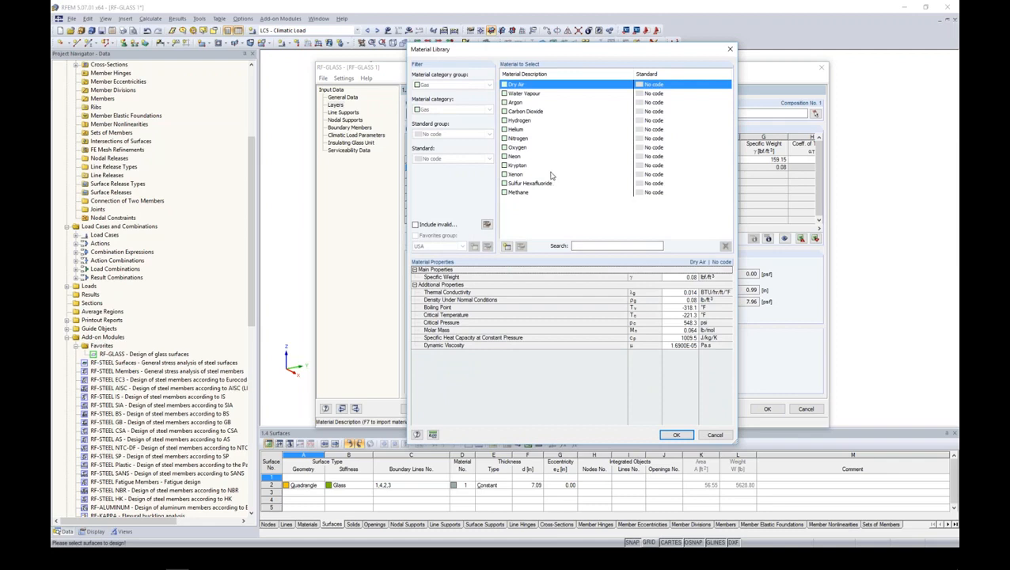
left_click(519, 102)
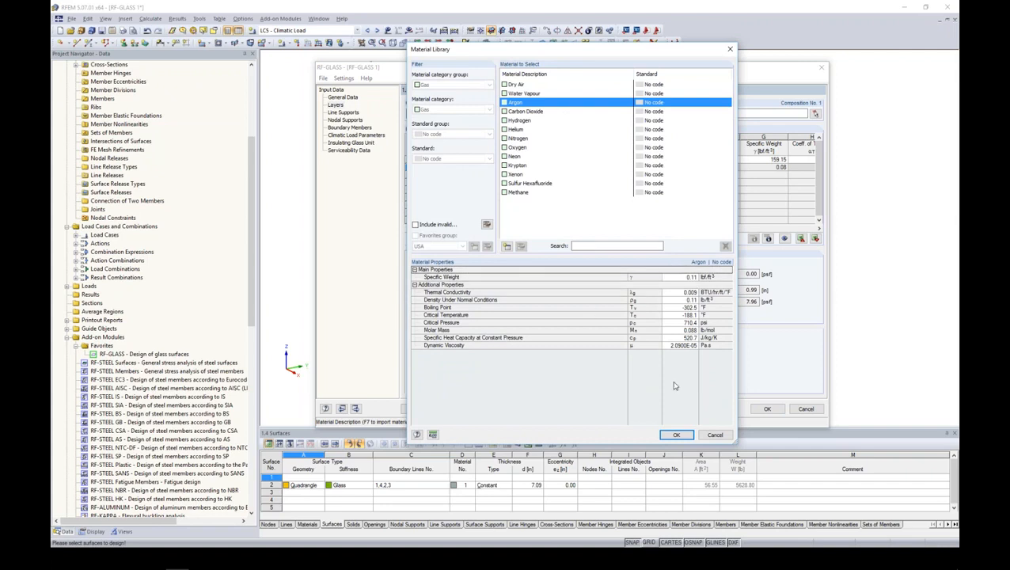
left_click(675, 434)
- Set the argon layer's thickness to 0.65 in and add layer 3 as glass with a thickness of 0.50 in
left_click(576, 166)
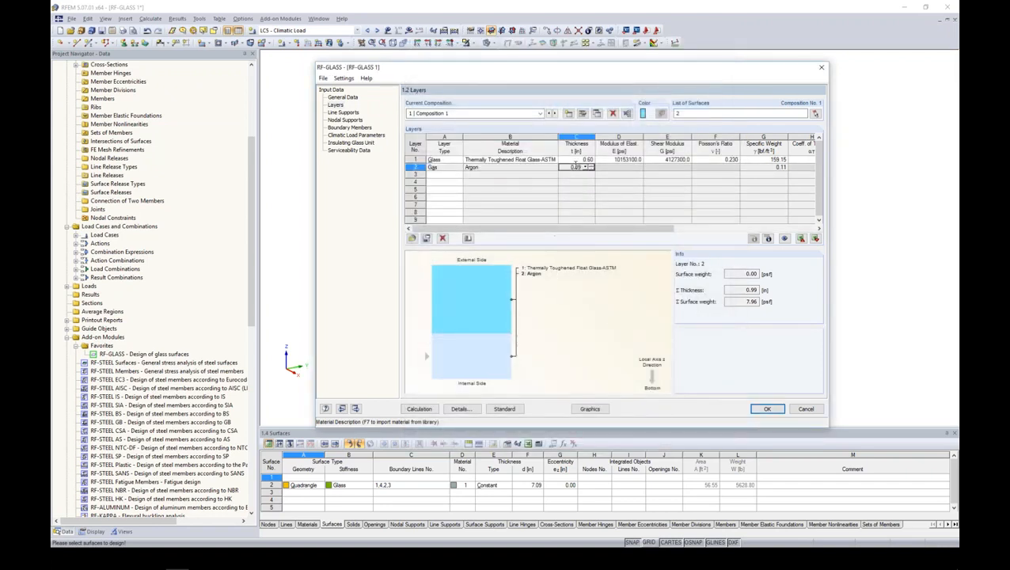
type("0.5")
left_click(443, 174)
left_click(459, 174)
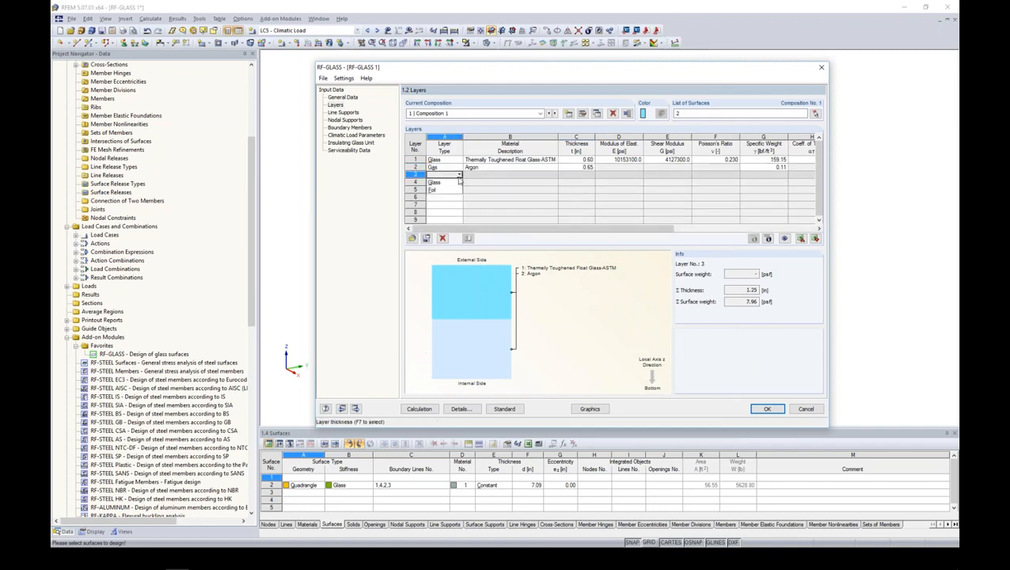
left_click(435, 182)
left_click(581, 174)
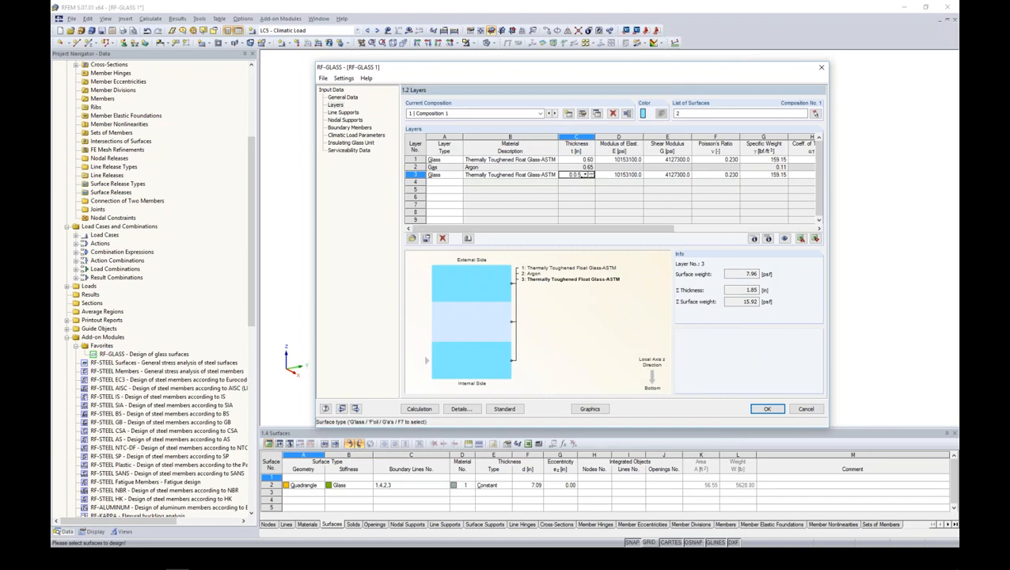
type("0")
- Add layer 4 as PVB foil (22 °C loading until 3 min) and layer 5 as thermally toughened float glass
left_click(437, 182)
left_click(459, 183)
left_click(455, 197)
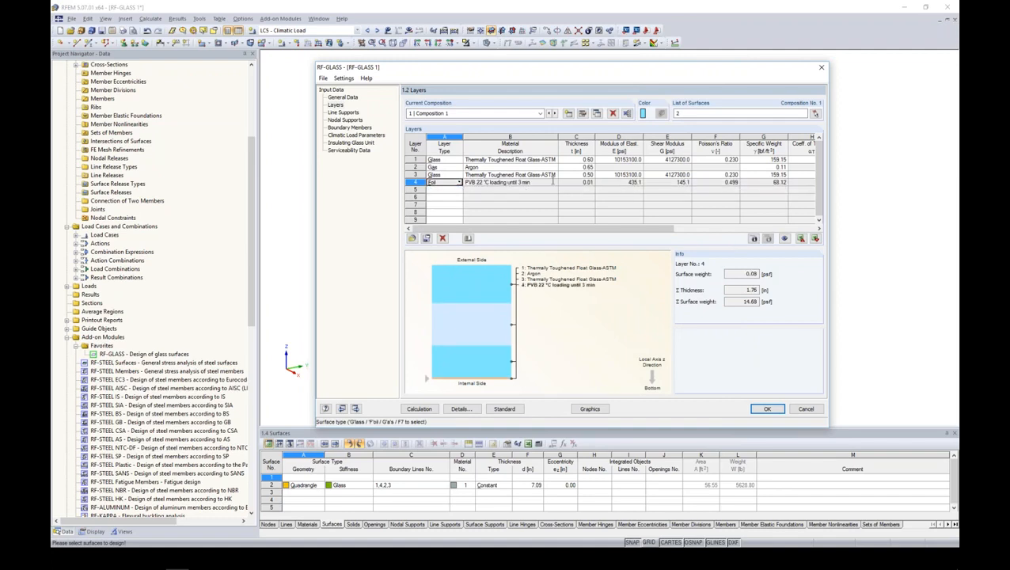
left_click(437, 190)
left_click(459, 190)
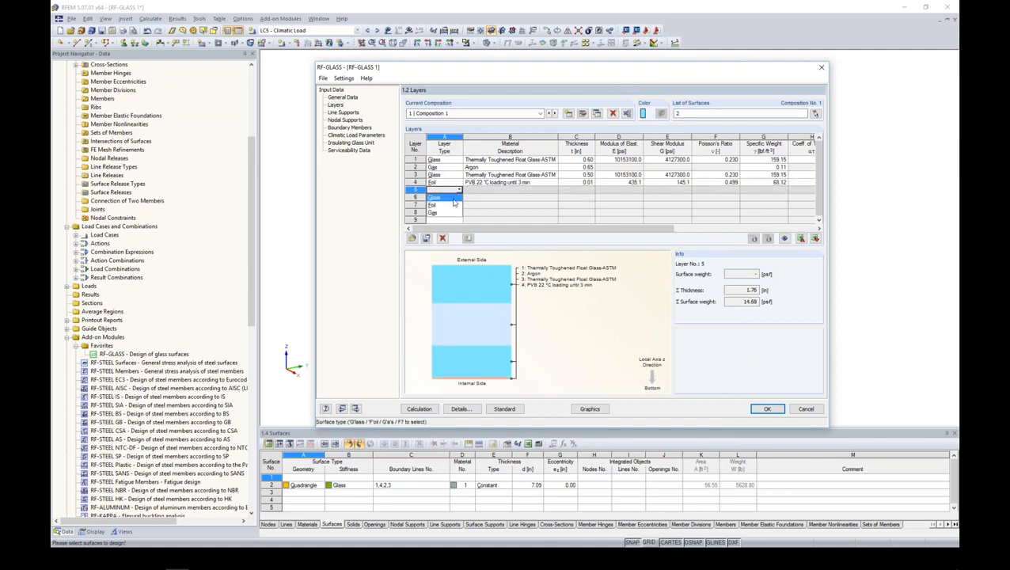
left_click(453, 198)
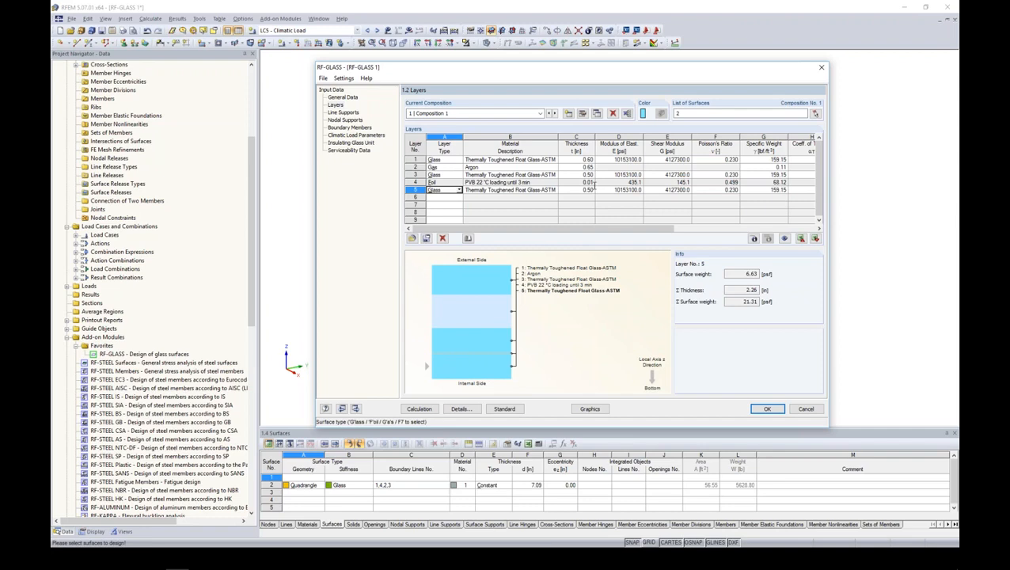
- Open the details of Composition 1 to examine its calculation and modeling settings
left_click(584, 114)
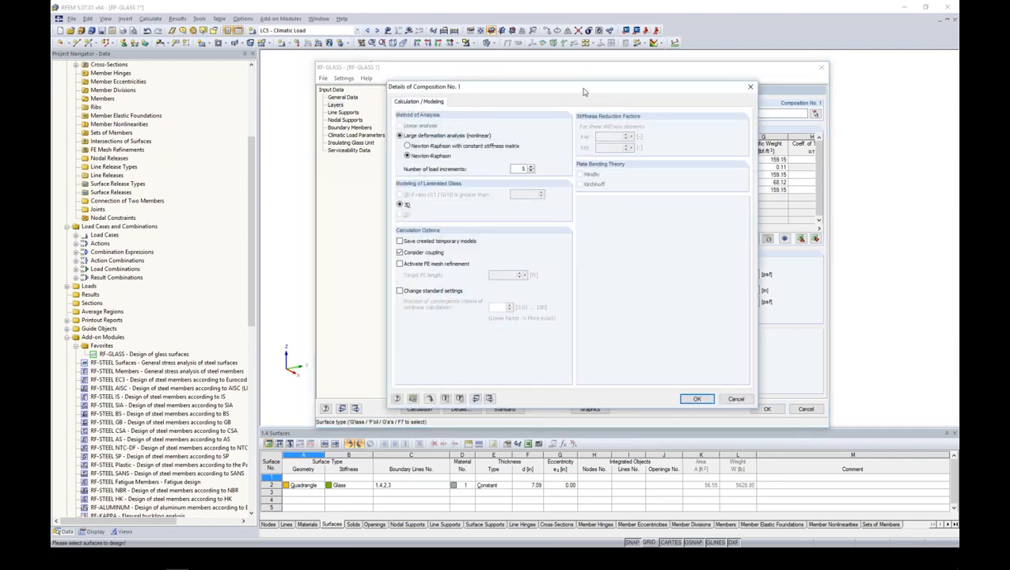
left_click_drag(586, 83, 589, 72)
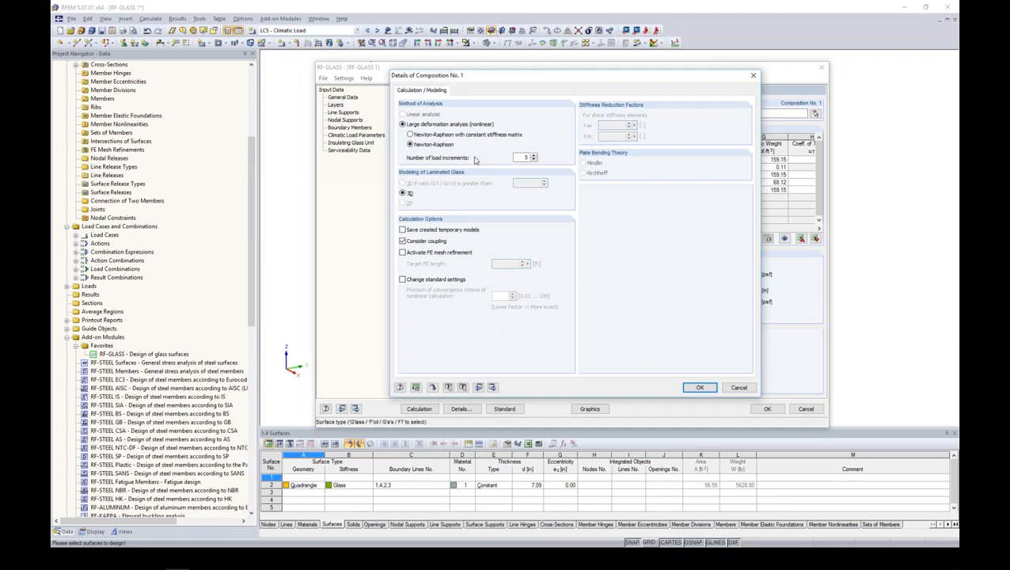
- Enable saving of created temporary models in the details of Composition 1, switch coupling off and back on, and apply the settings
double_click(521, 158)
left_click(402, 229)
left_click(402, 241)
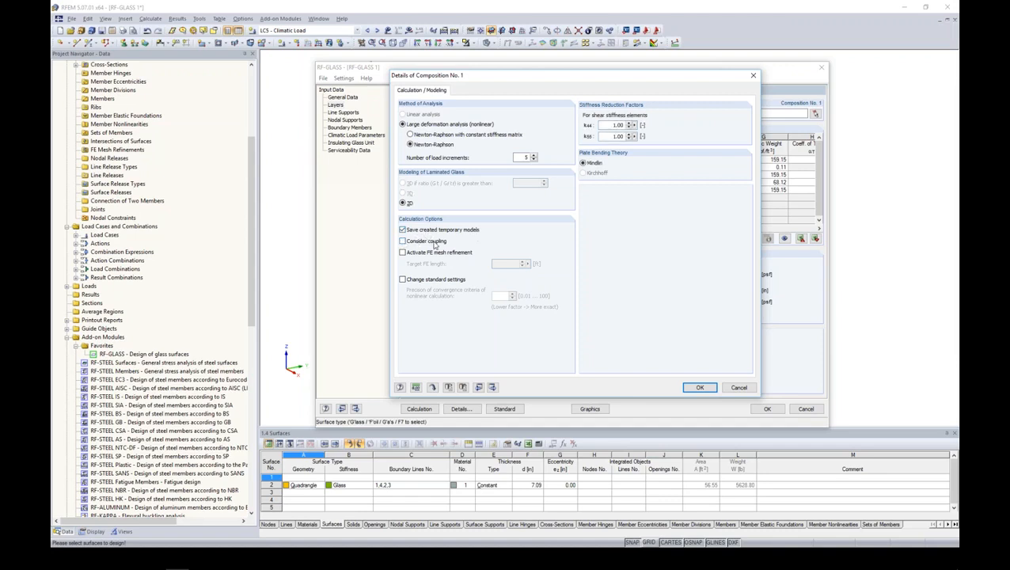
left_click(402, 240)
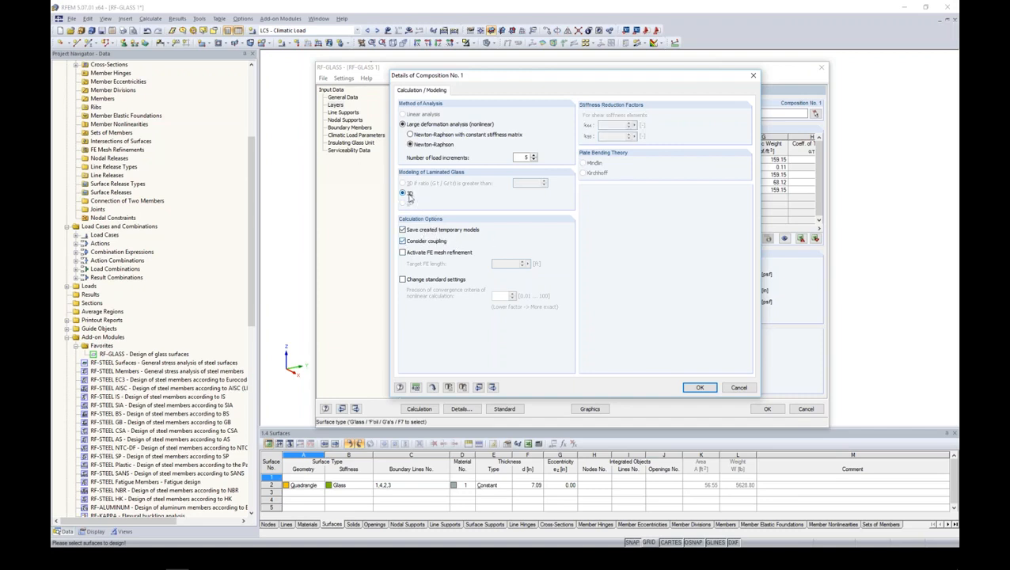
left_click(700, 388)
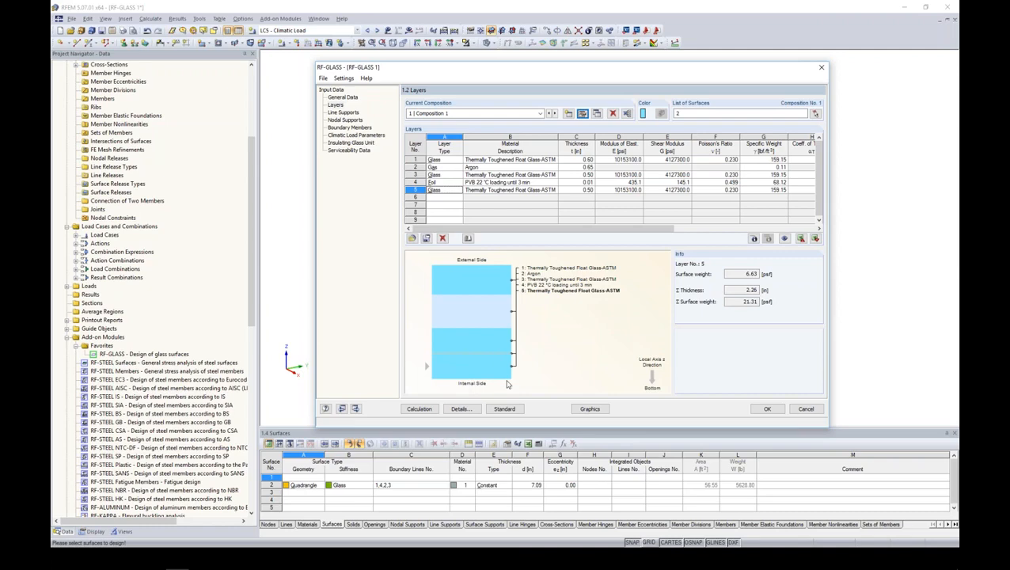
- Define the first line support on lines 2 and 4, the panel's upper arc and one straight edge, as Hinged - type 3
left_click_drag(552, 76, 715, 65)
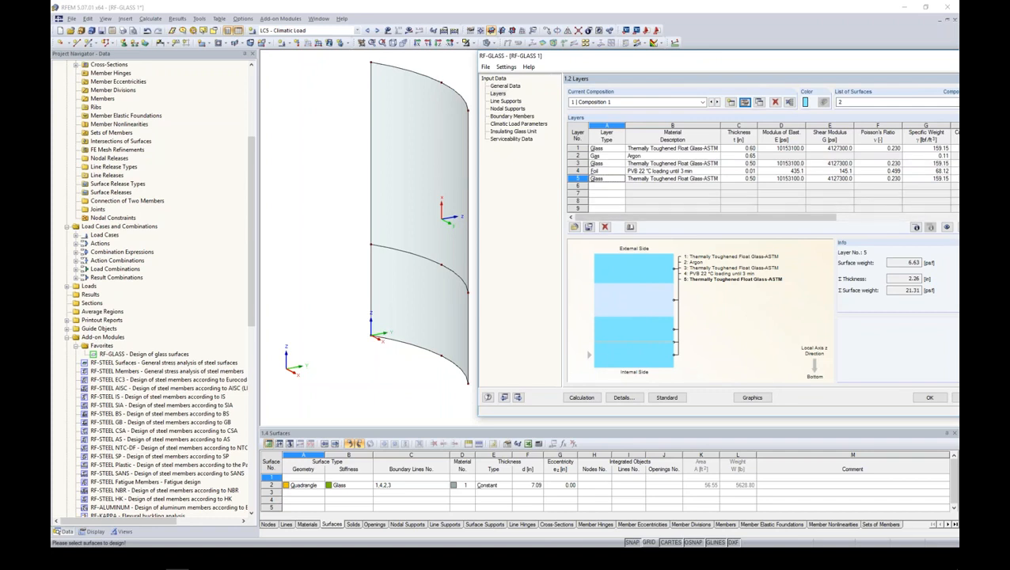
left_click_drag(683, 66, 553, 66)
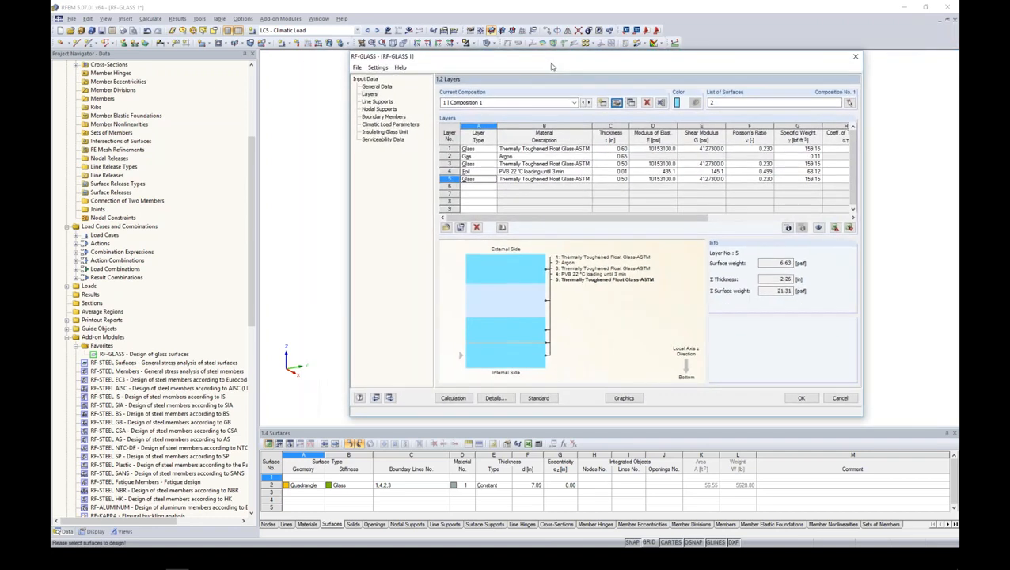
left_click(379, 104)
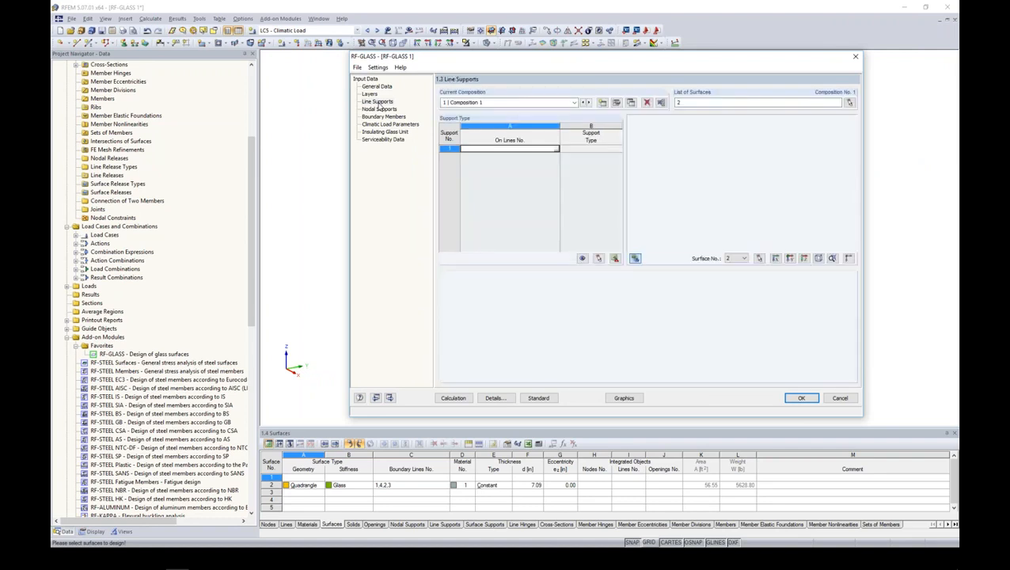
left_click(560, 152)
middle_click_drag(315, 82, 363, 75, "ctrl")
left_click_drag(337, 60, 364, 368)
left_click_drag(331, 61, 554, 148)
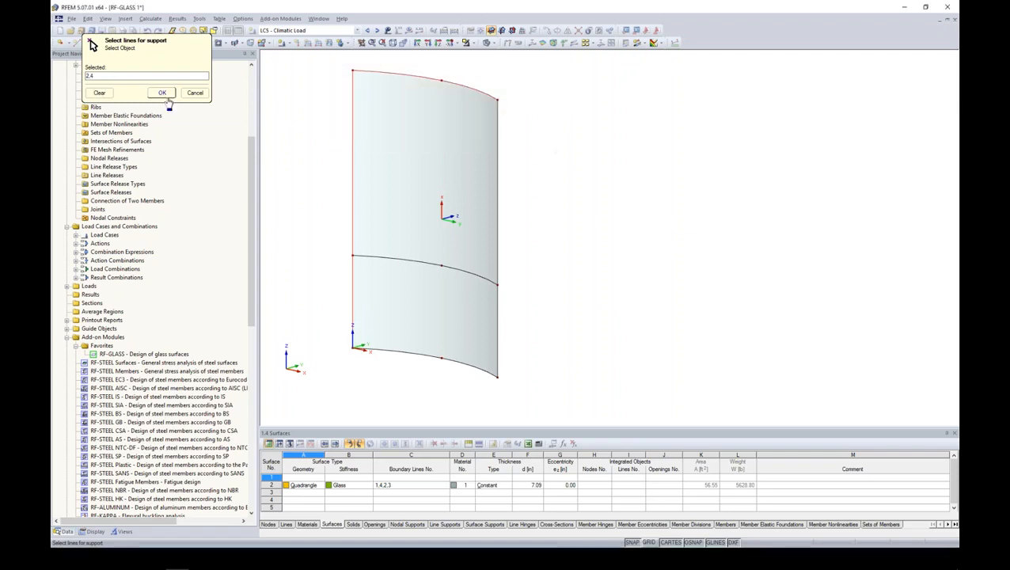
left_click(161, 93)
left_click(611, 149)
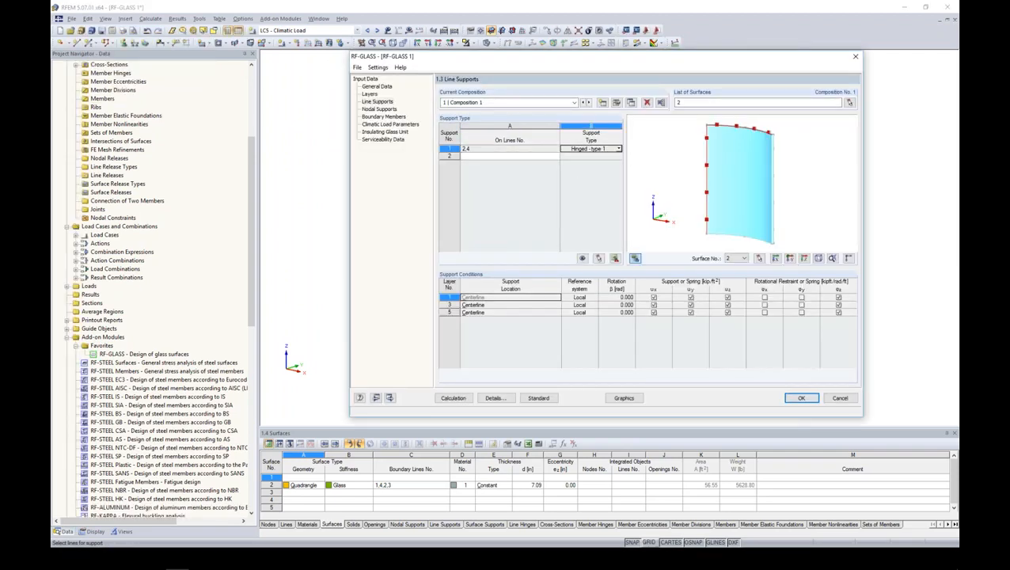
left_click(618, 149)
left_click(534, 343)
- Examine in the close-up preview where the first line support acts on glass layers 1, 3 and 5
middle_click_drag(781, 169, 756, 156, "ctrl")
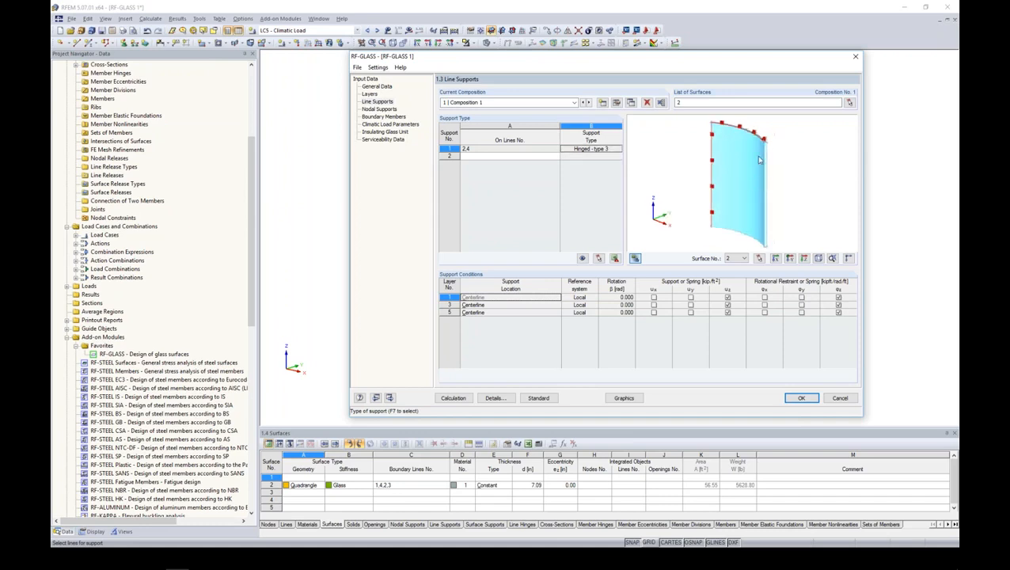
scroll(756, 156, "up", 2)
scroll(765, 145, "up", 5)
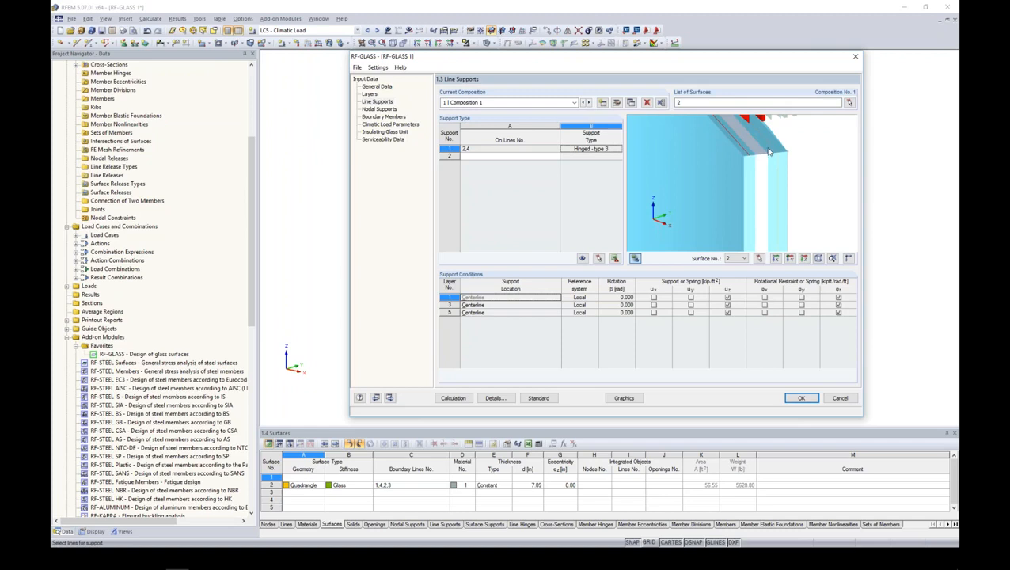
scroll(774, 156, "up", 4)
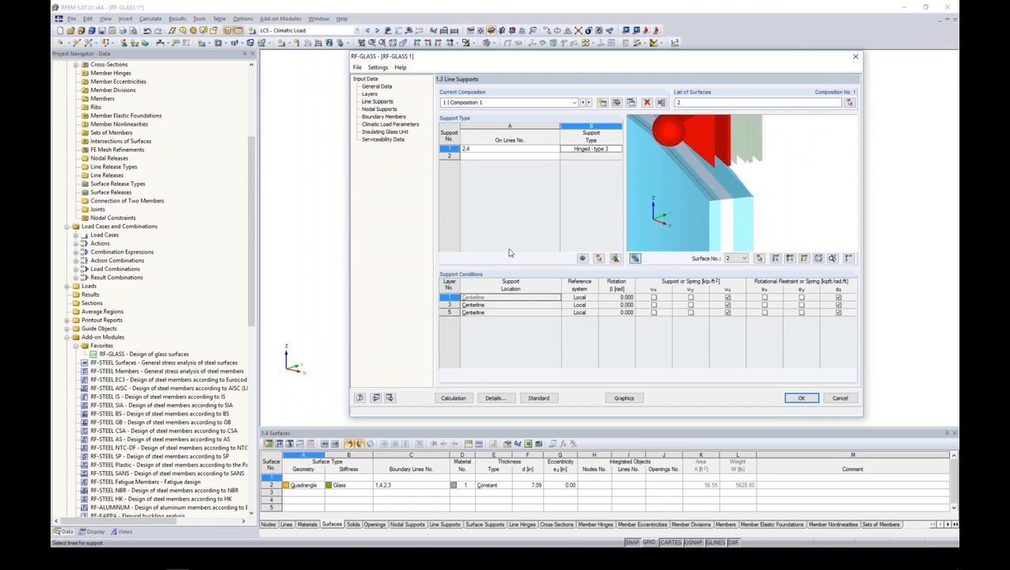
left_click(490, 306)
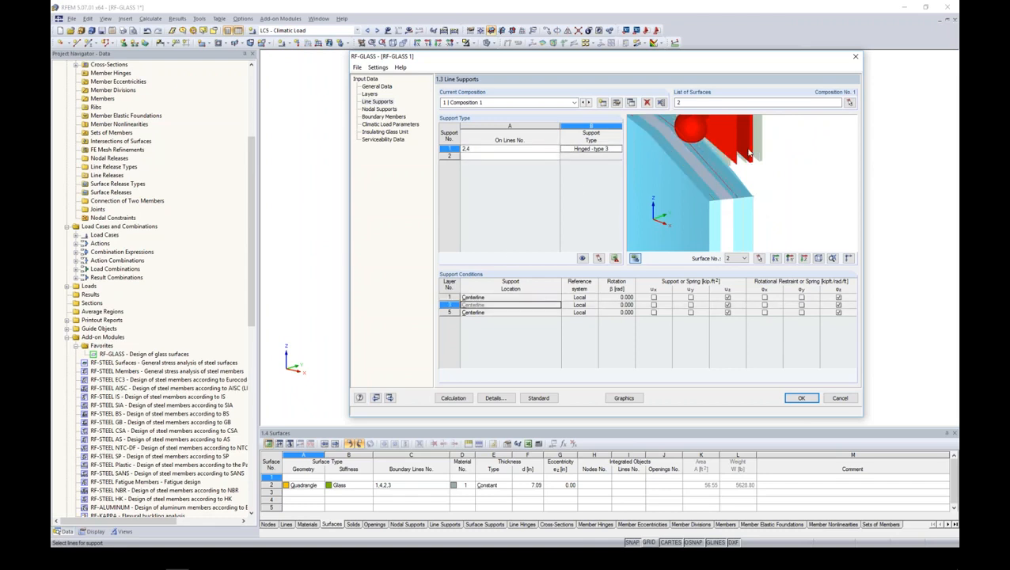
scroll(728, 191, "up", 2)
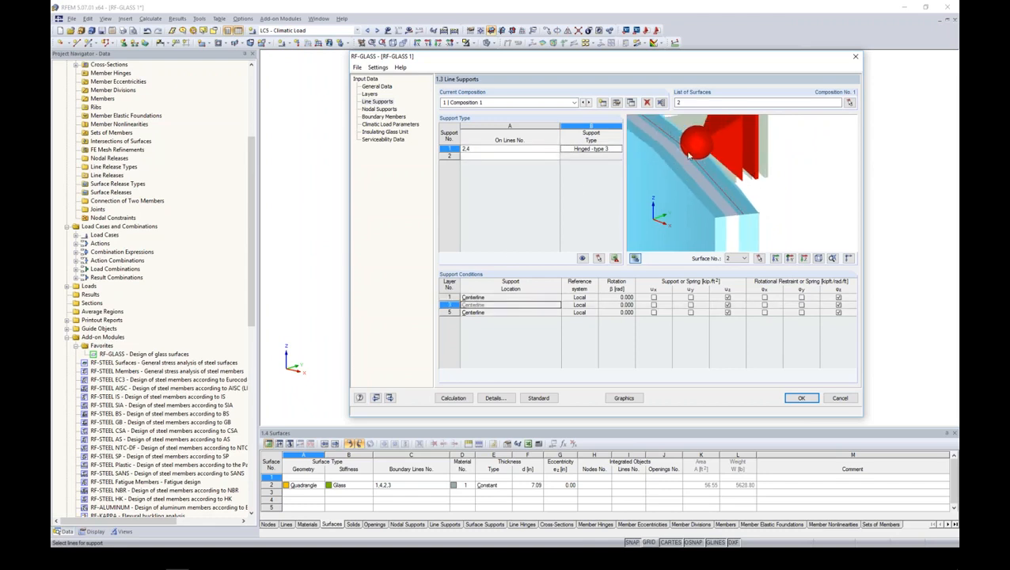
left_click(524, 313)
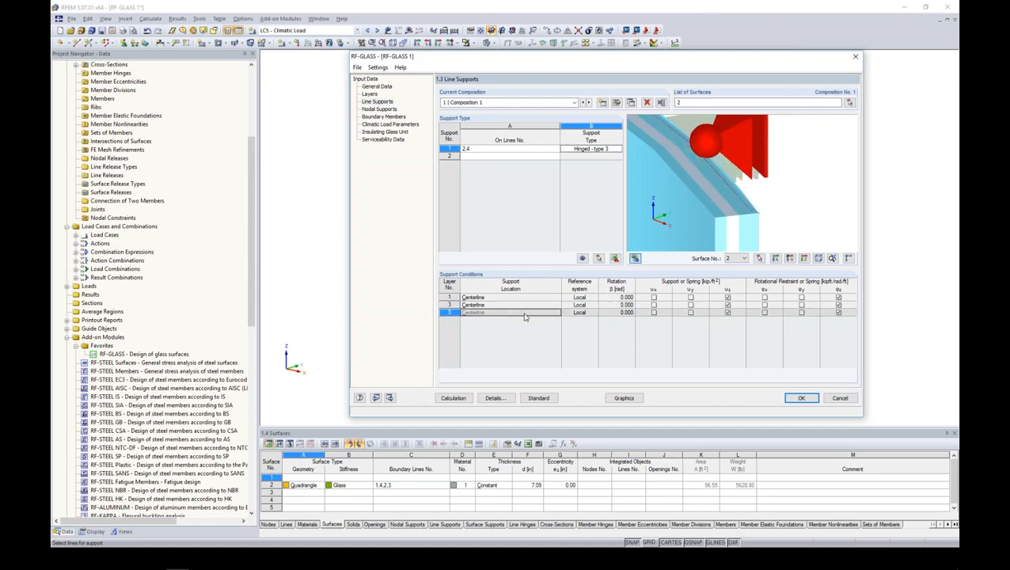
left_click(525, 305)
left_click(529, 298)
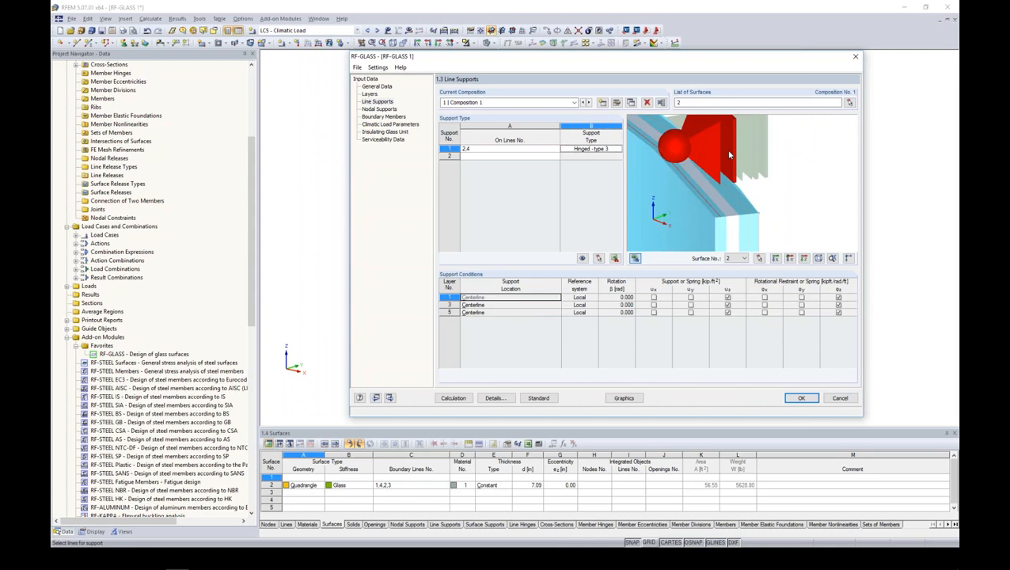
- Add a second line support on lines 1 and 3, the panel's lower arc and remaining straight edge
left_click(537, 155)
left_click(555, 156)
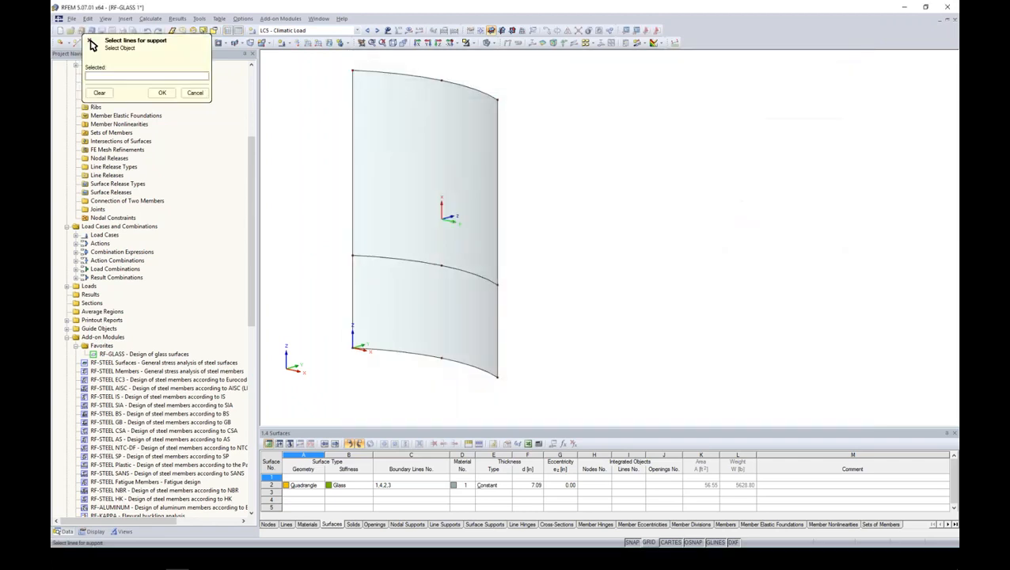
left_click_drag(335, 333, 530, 402)
left_click_drag(483, 70, 543, 411)
left_click(162, 92)
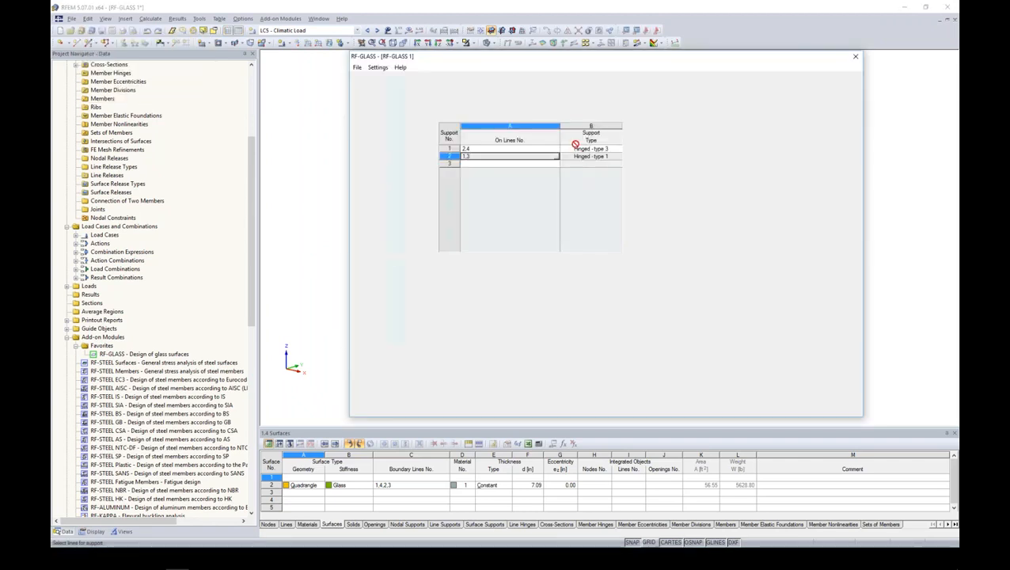
- Make the second line support user-defined and release its ux restraint for layers 1, 3 and 5
left_click(616, 156)
left_click(619, 157)
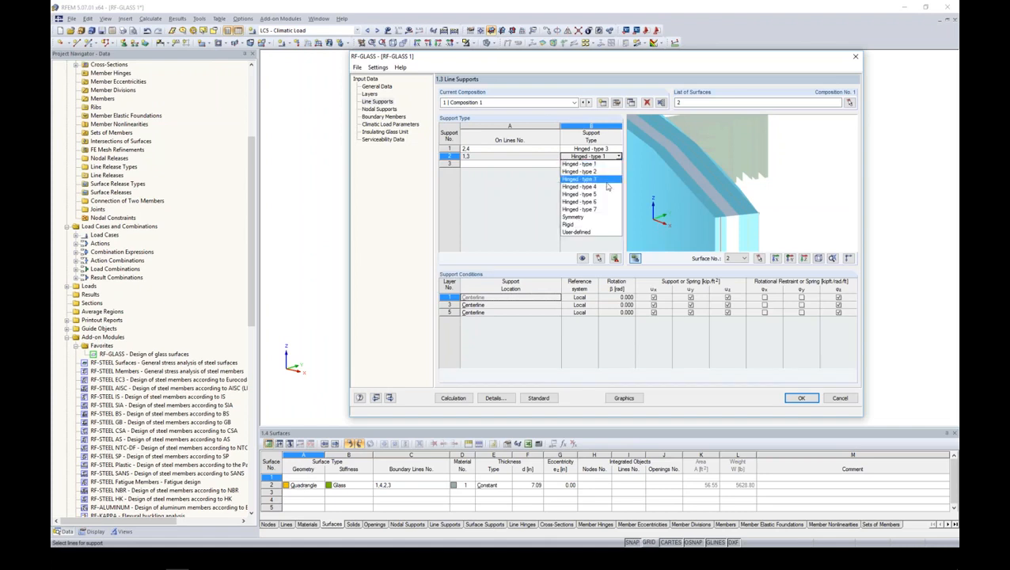
left_click(596, 233)
left_click(653, 297)
left_click(653, 305)
left_click(653, 312)
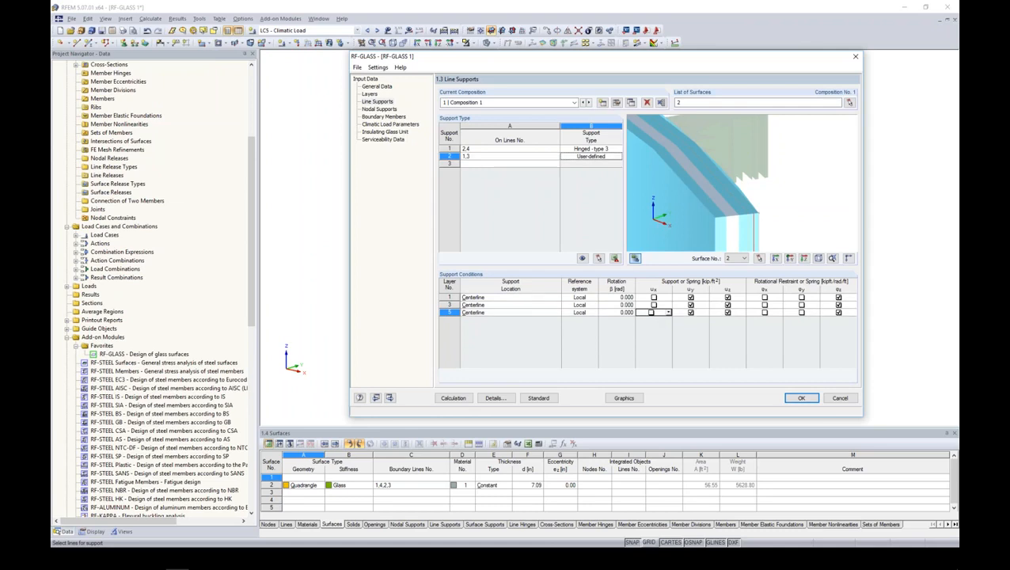
- Skip nodal supports and assign a boundary member to line 2, the panel's upper arc
left_click(379, 108)
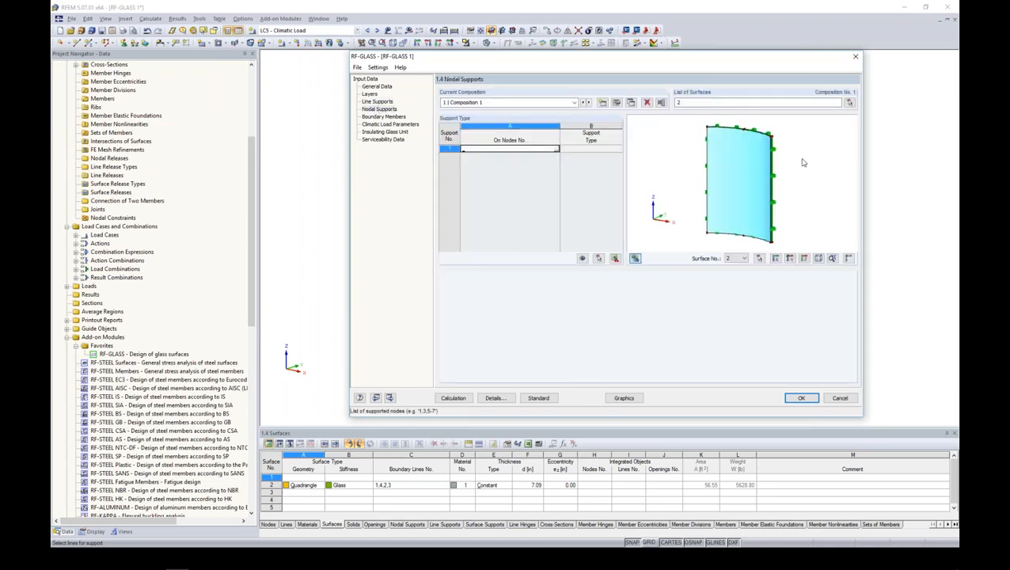
left_click(378, 117)
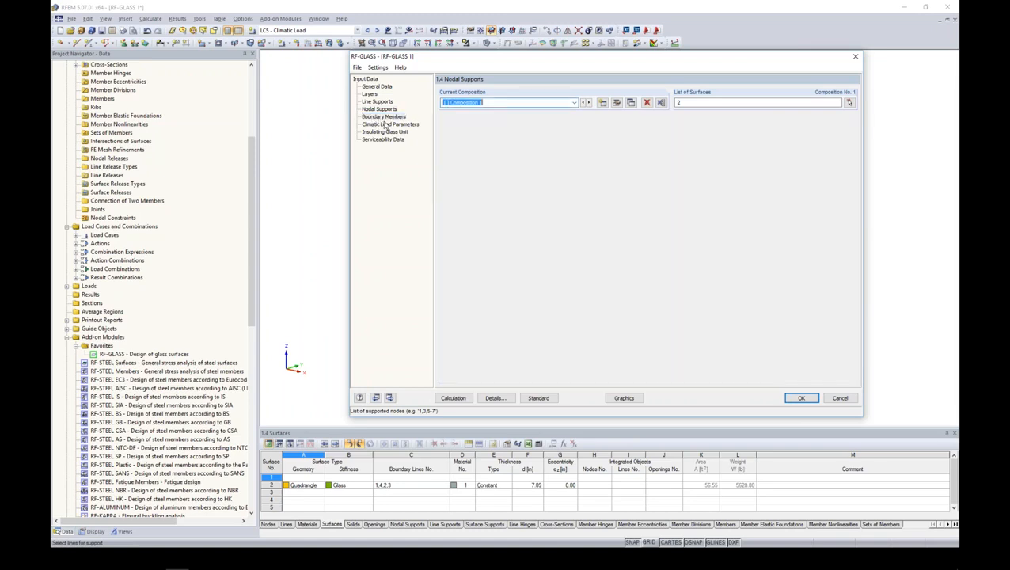
left_click(491, 148)
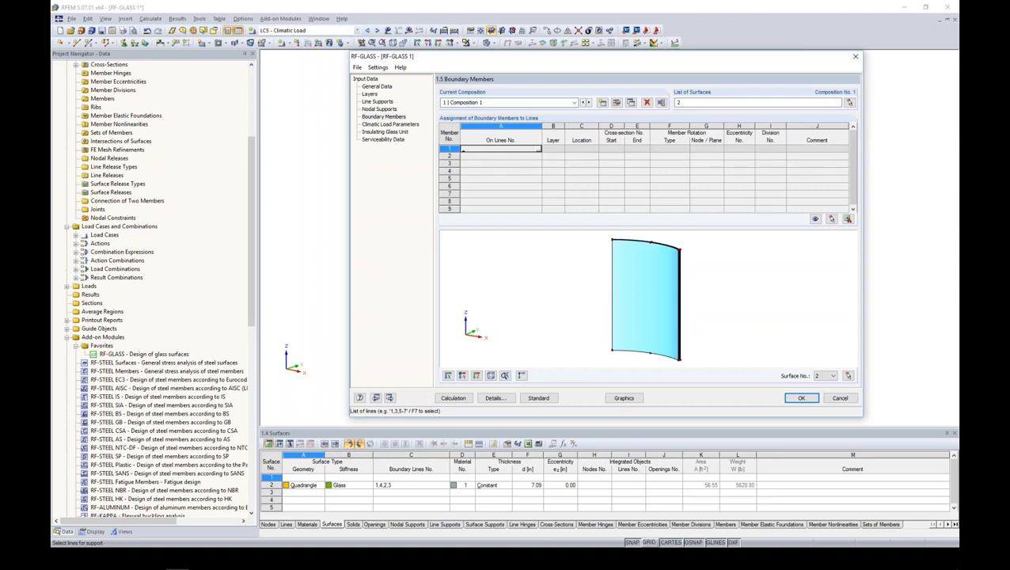
left_click(538, 149)
left_click(460, 85)
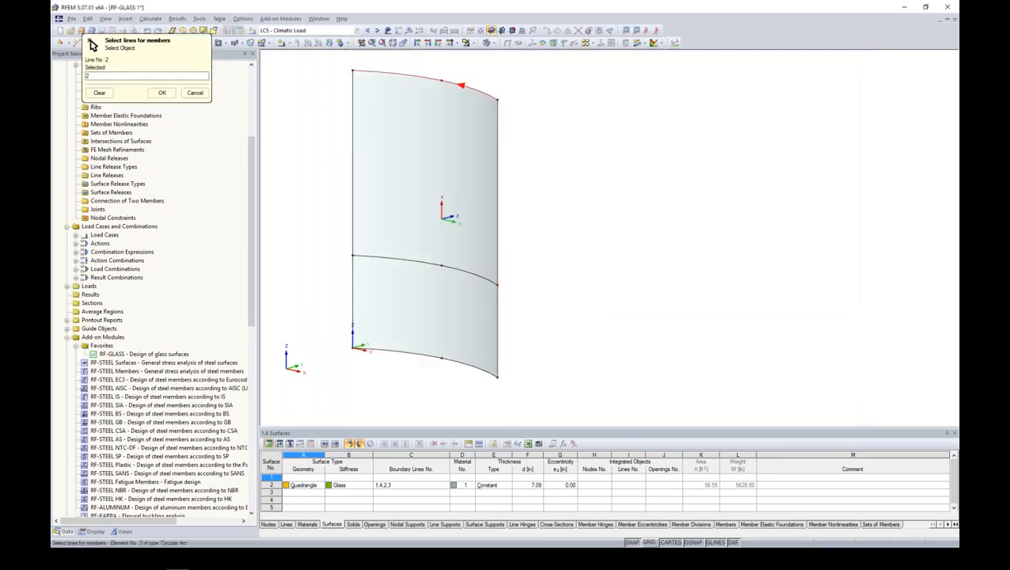
left_click(162, 92)
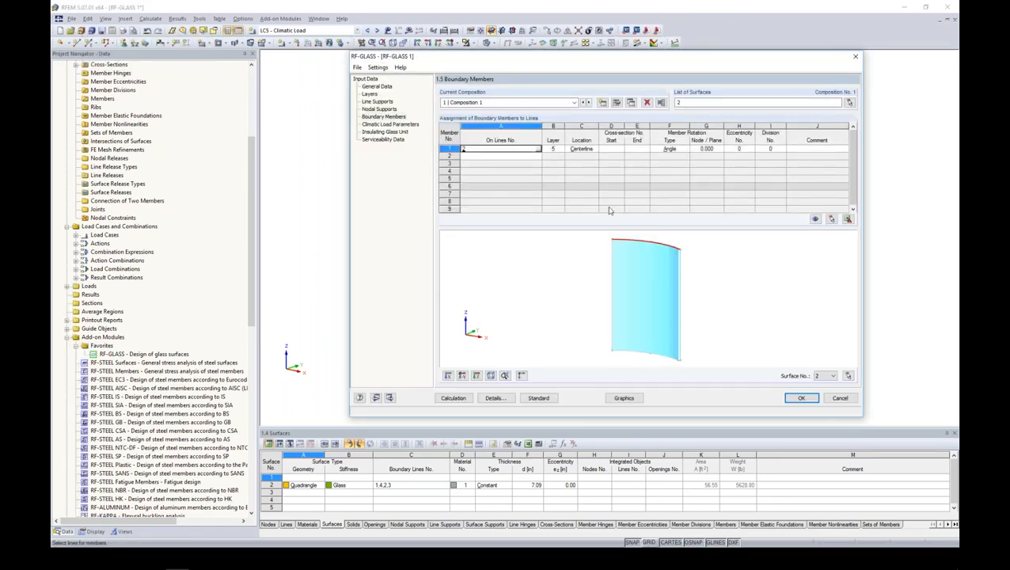
- Examine the boundary member's position in the glass build-up and move it to layer 1
left_click(553, 149)
left_click(560, 149)
left_click(722, 277)
scroll(675, 244, "up", 2)
scroll(682, 261, "up", 4)
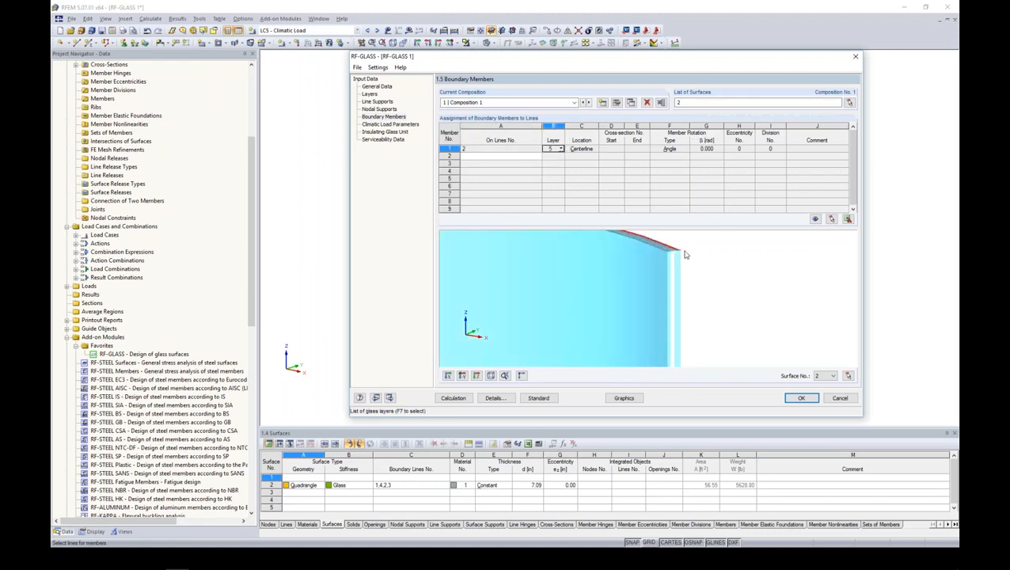
scroll(698, 269, "up", 1)
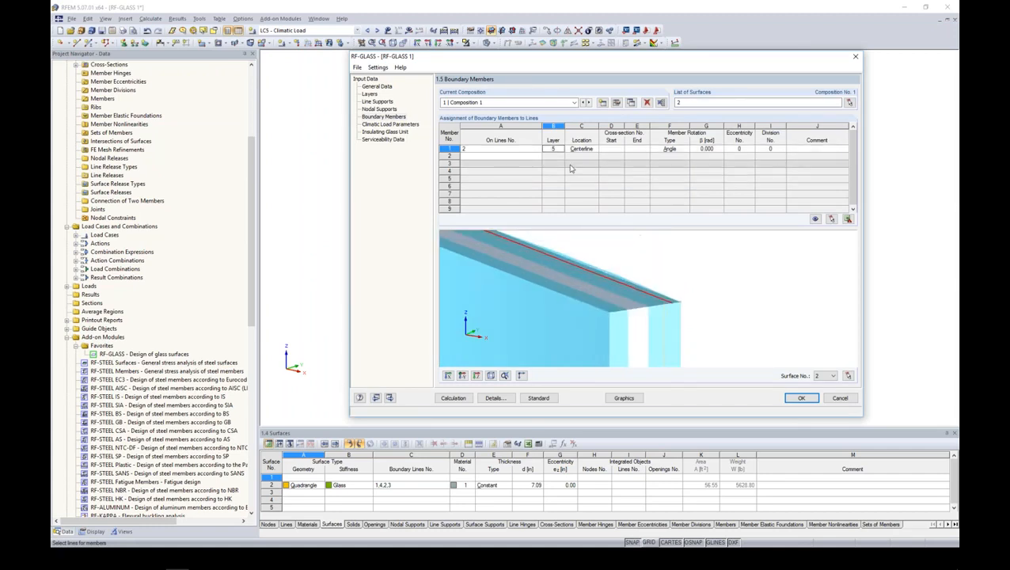
left_click(560, 148)
left_click(557, 156)
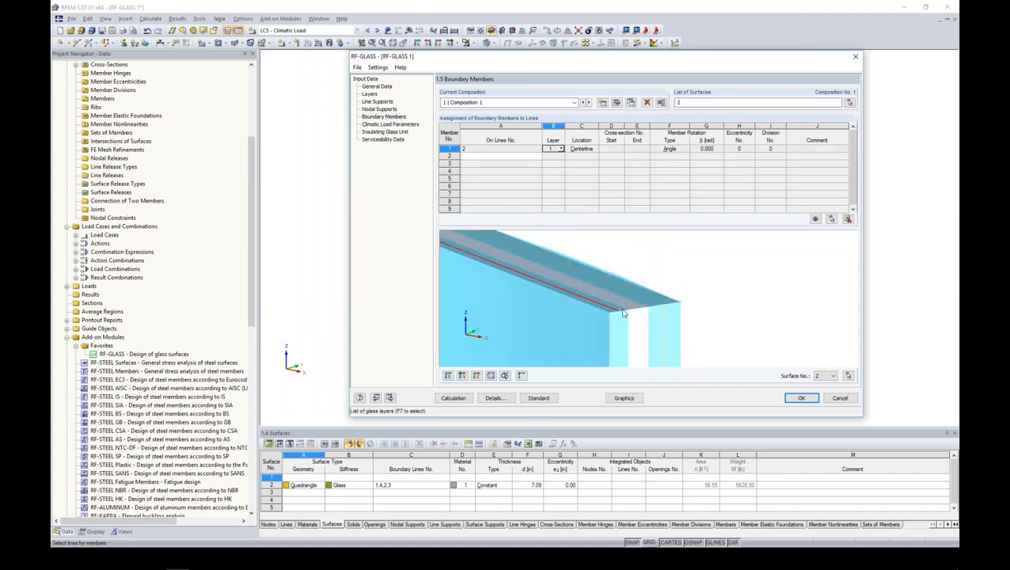
- Try the upper edge and centerline locations for the boundary member, and set it to the lower edge
left_click(582, 149)
left_click(594, 149)
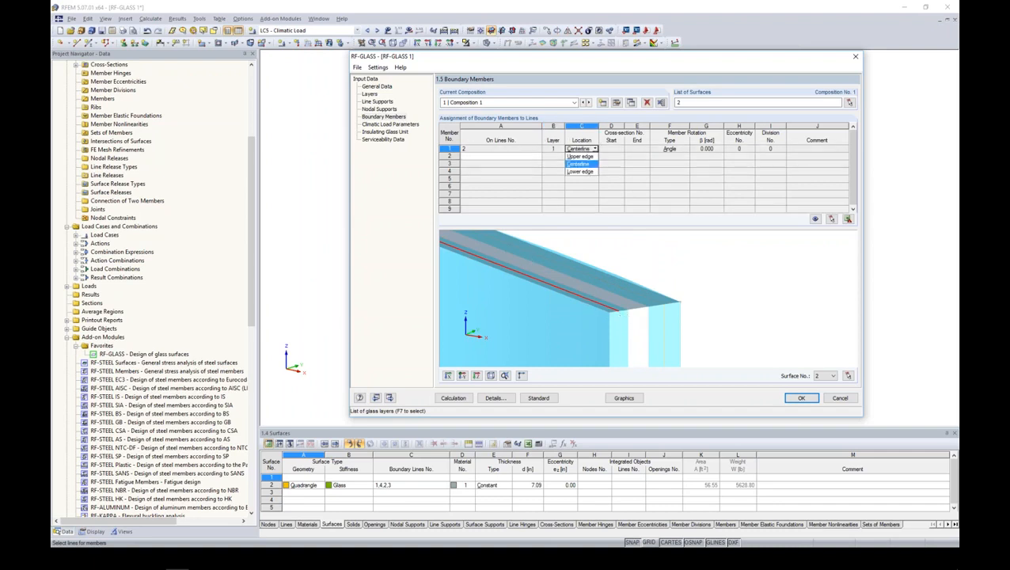
left_click(590, 156)
left_click(596, 149)
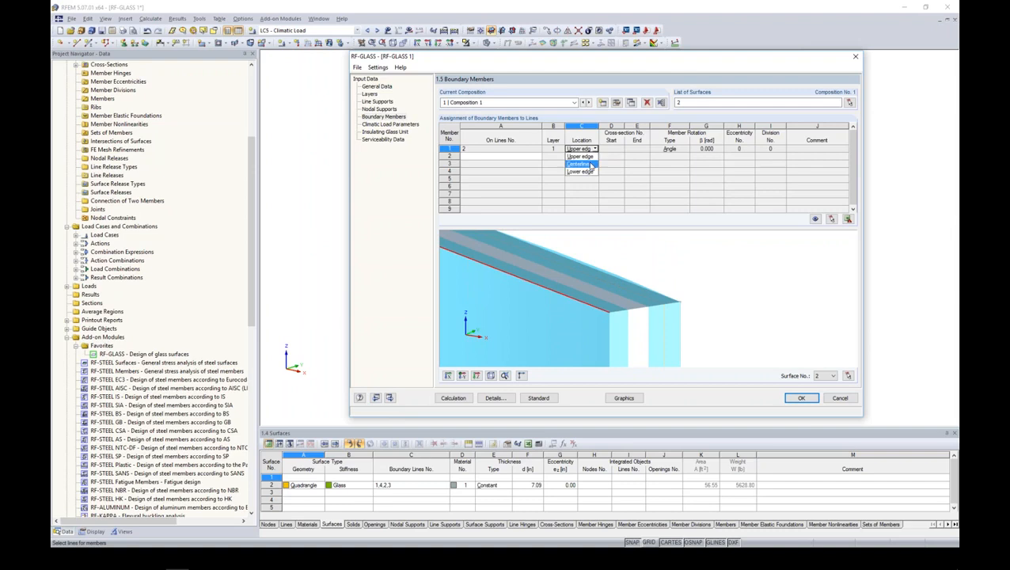
left_click(591, 164)
left_click(596, 148)
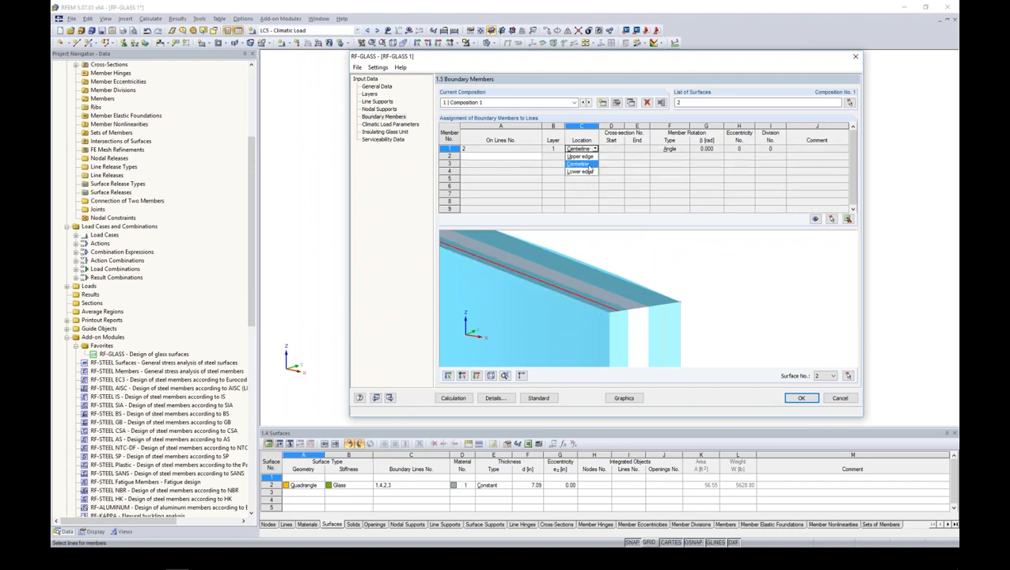
left_click(586, 171)
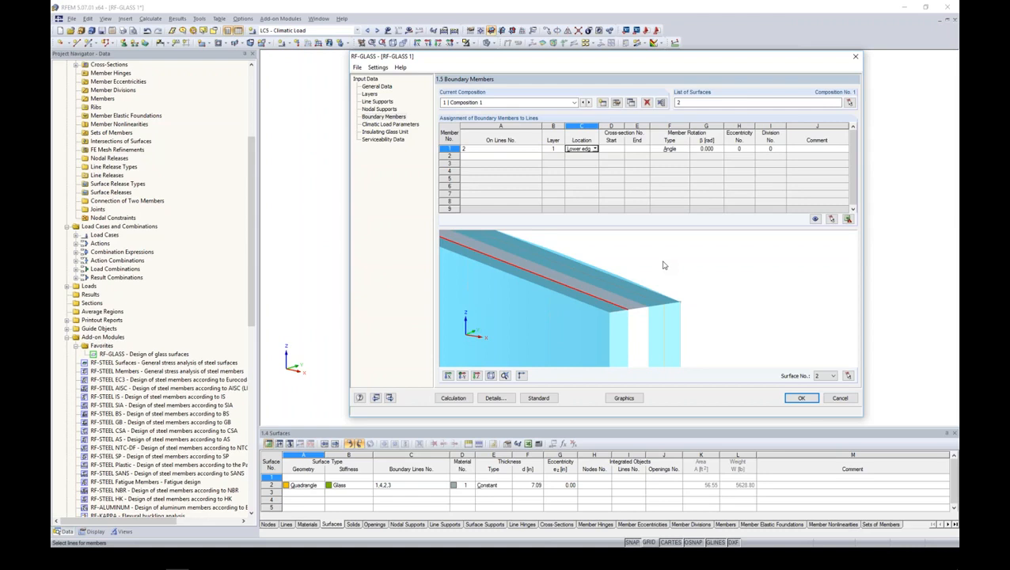
- Delete the boundary member defined on line 2
left_click(445, 148)
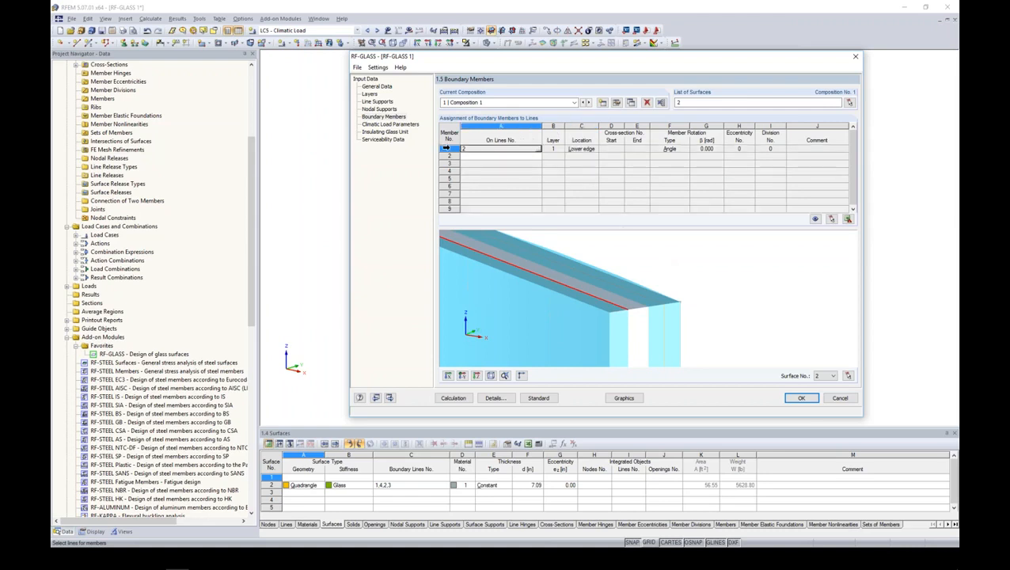
right_click(446, 148)
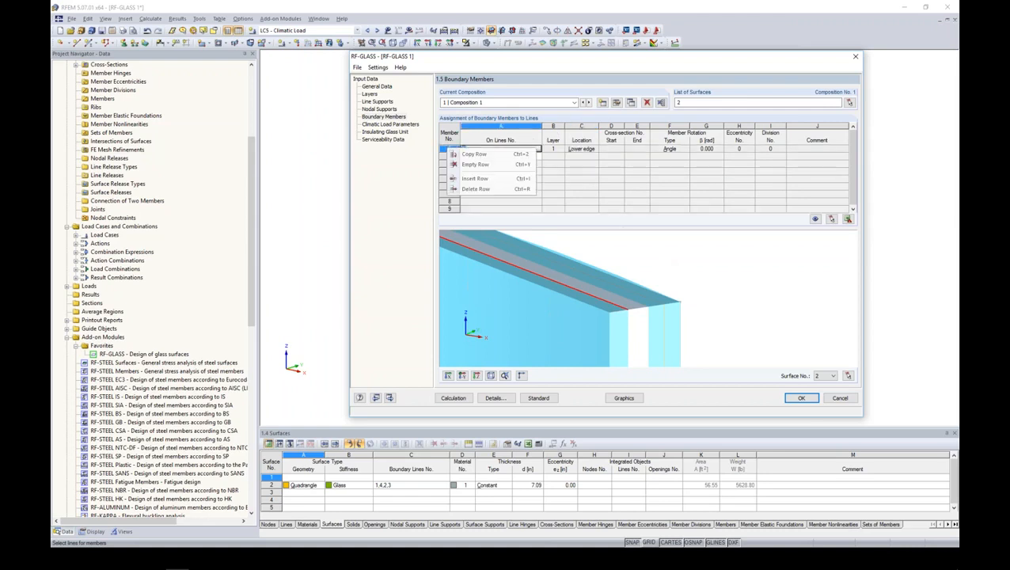
left_click(465, 189)
- Turn on automatic gas temperature calculation for the summer climatic load
left_click(402, 124)
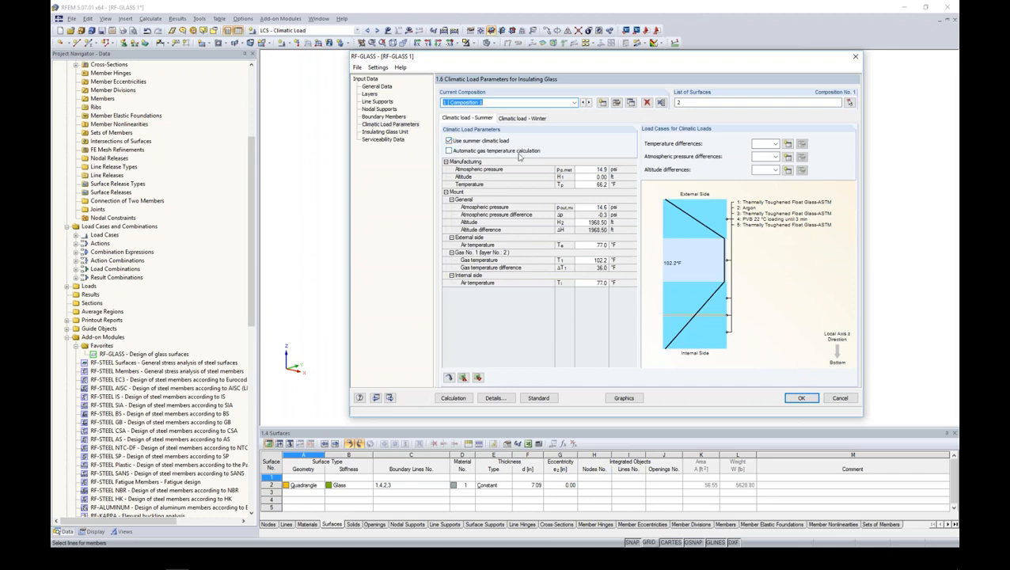
left_click(449, 151)
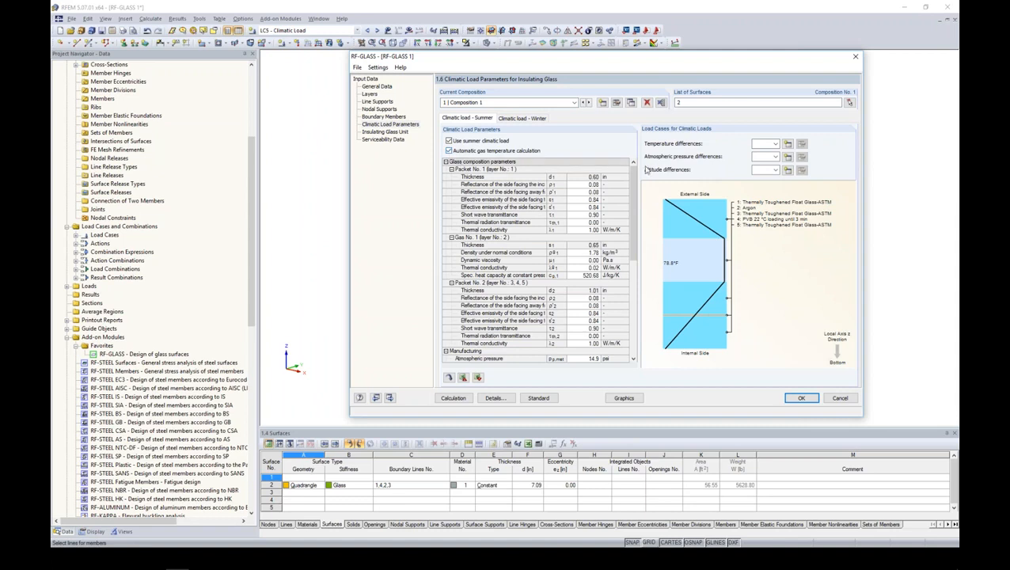
- Turn off automatic gas temperature calculation for the summer climatic load and set the manufacturing temperature to 65 °F
mouse_move(632, 172)
left_mouse_down()
mouse_move(627, 252)
mouse_move(637, 167)
left_mouse_up()
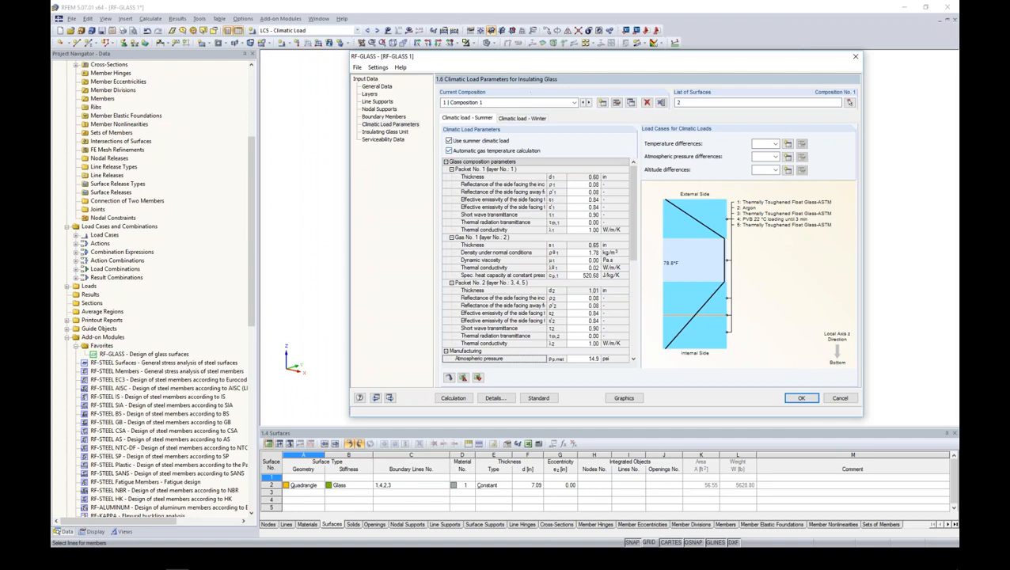
left_click(450, 151)
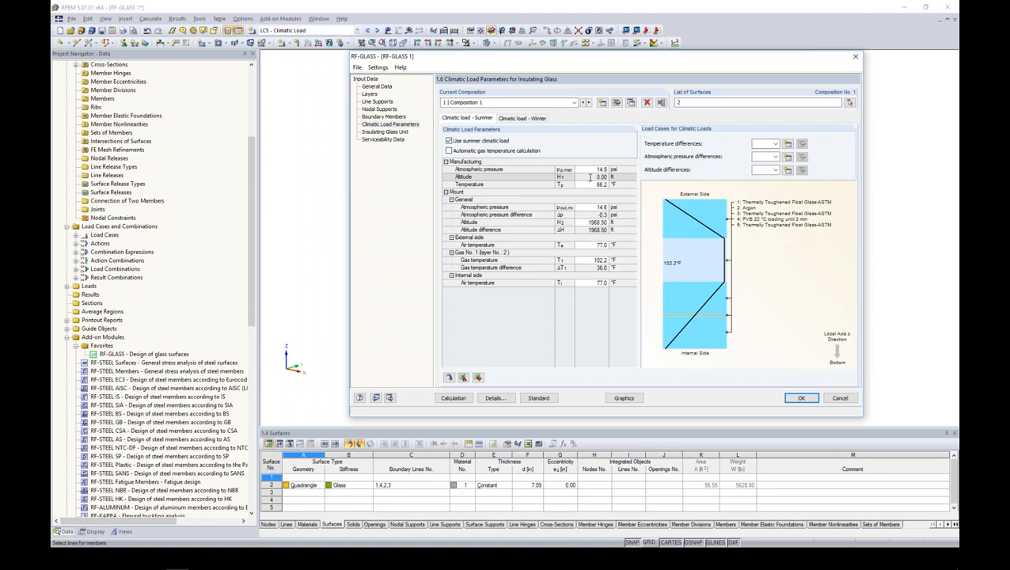
left_click(586, 178)
key("Return")
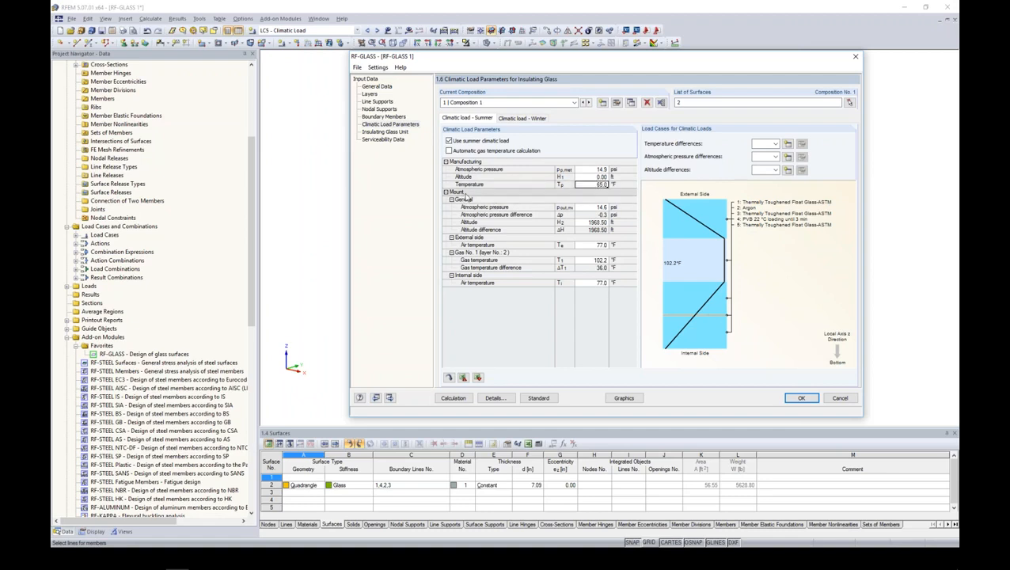
- Set the summer mount altitude to 2000 ft, with air temperatures of 90 °F on the external side and 78 °F on the internal side
left_click(595, 222)
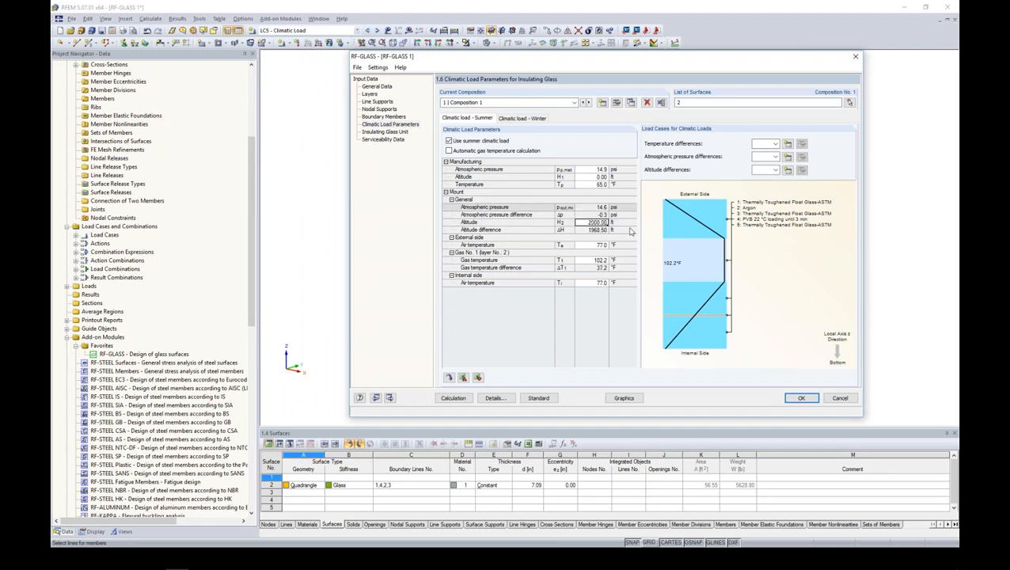
left_click(607, 231)
key("Return")
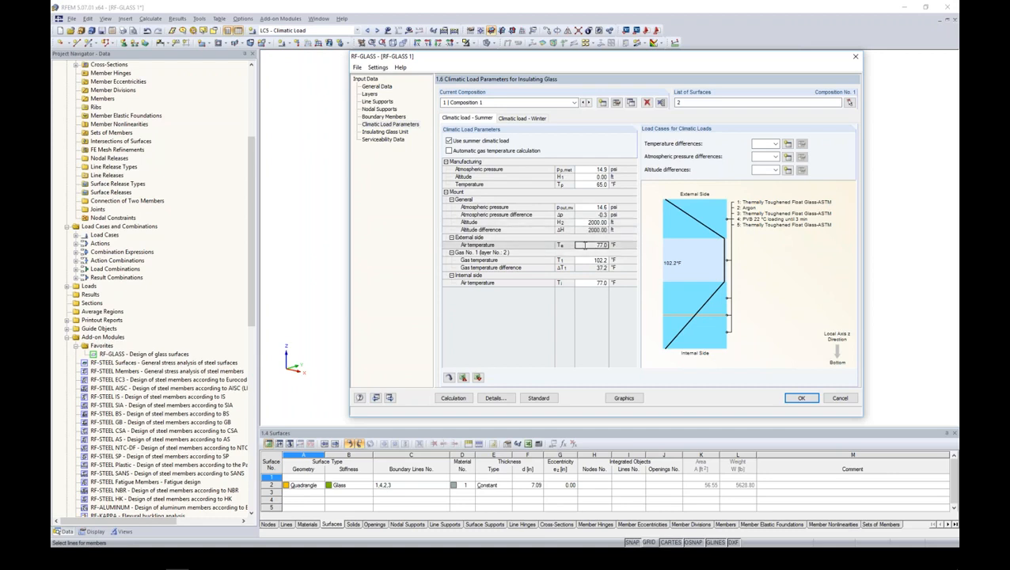
type("90")
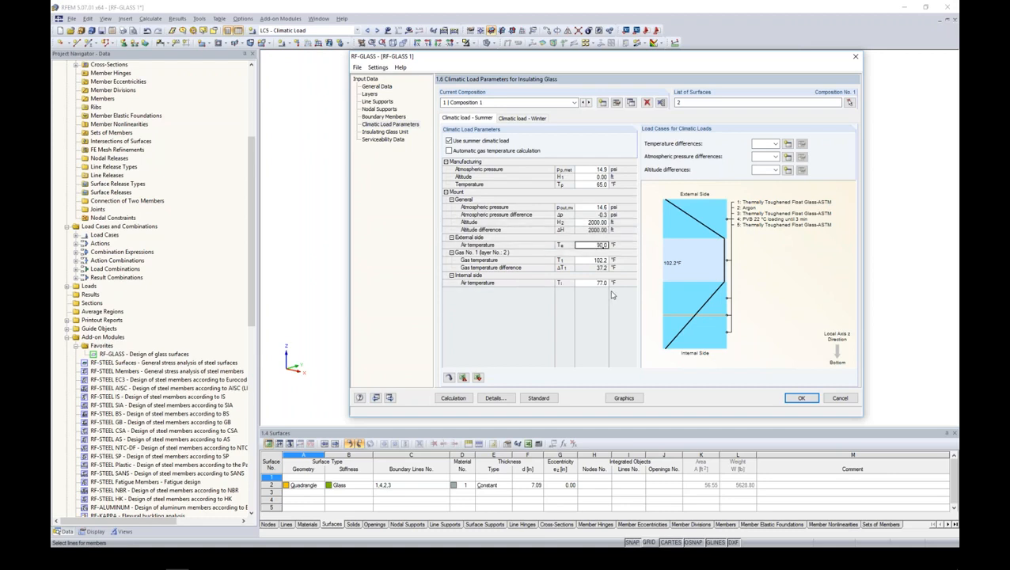
left_click(585, 261)
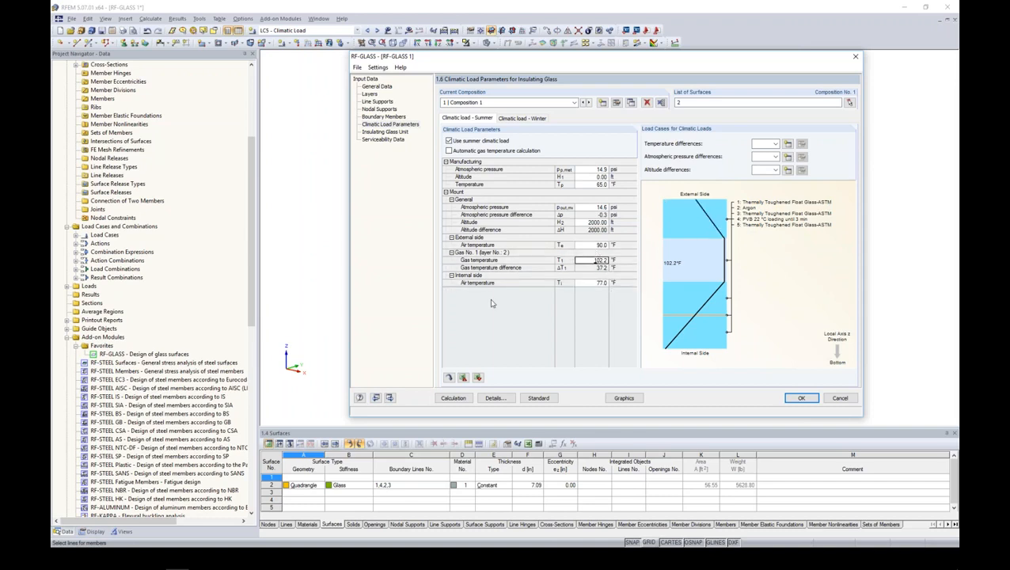
left_click(584, 283)
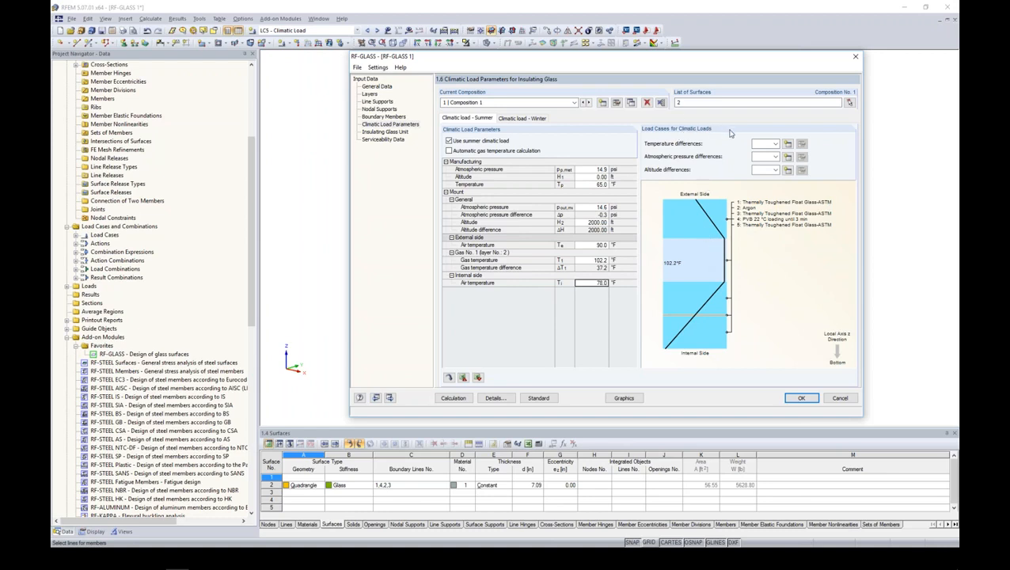
- Assign load case LC5 Climatic Load to the summer temperature, atmospheric pressure and altitude differences
left_click(775, 144)
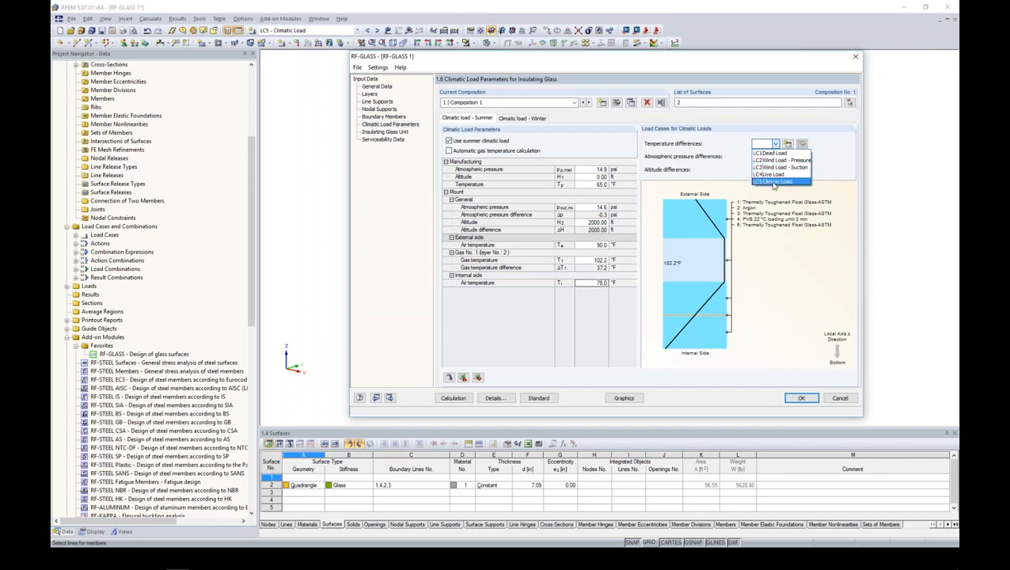
left_click(774, 182)
left_click(774, 157)
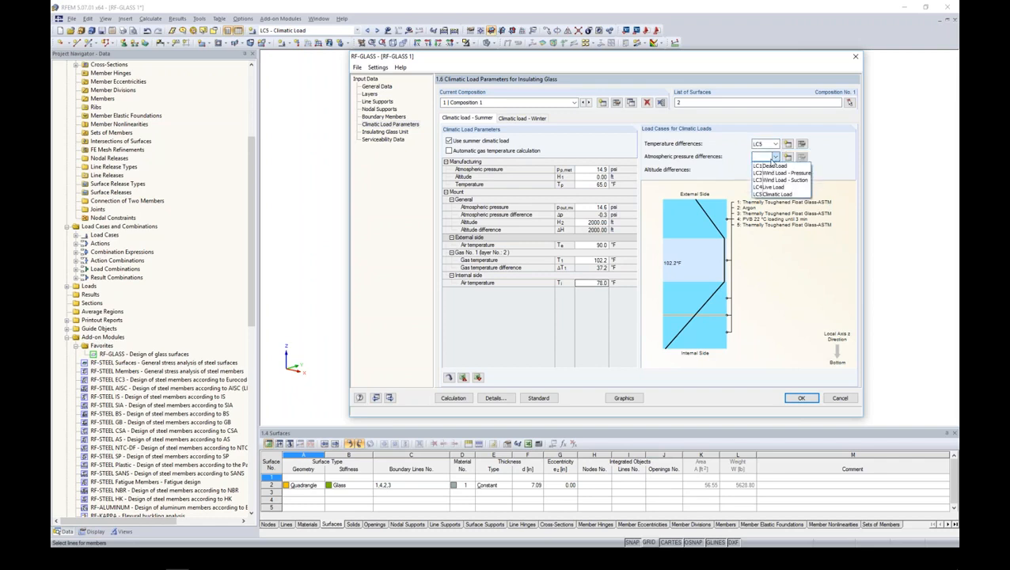
left_click(768, 194)
left_click(769, 170)
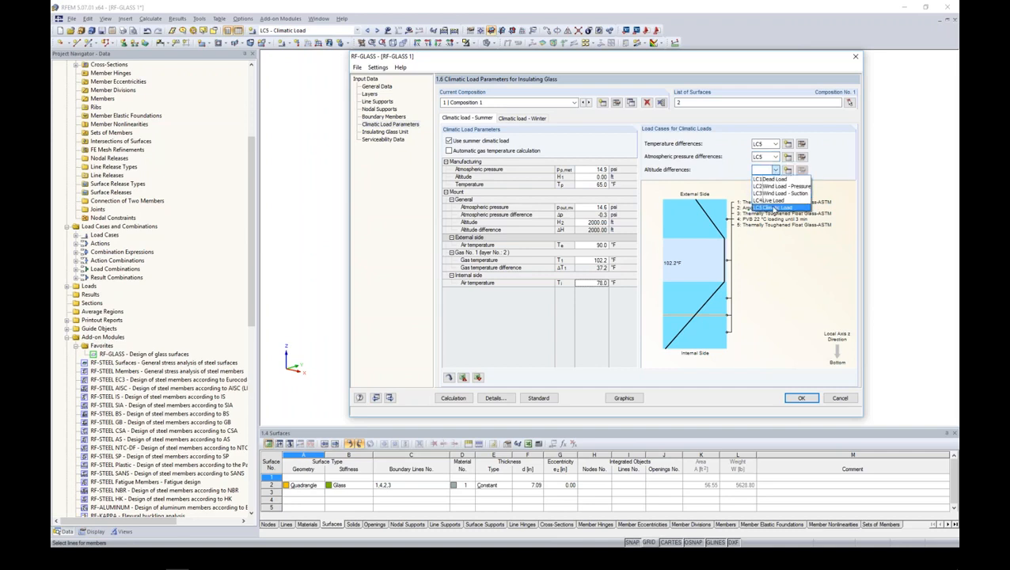
left_click(774, 207)
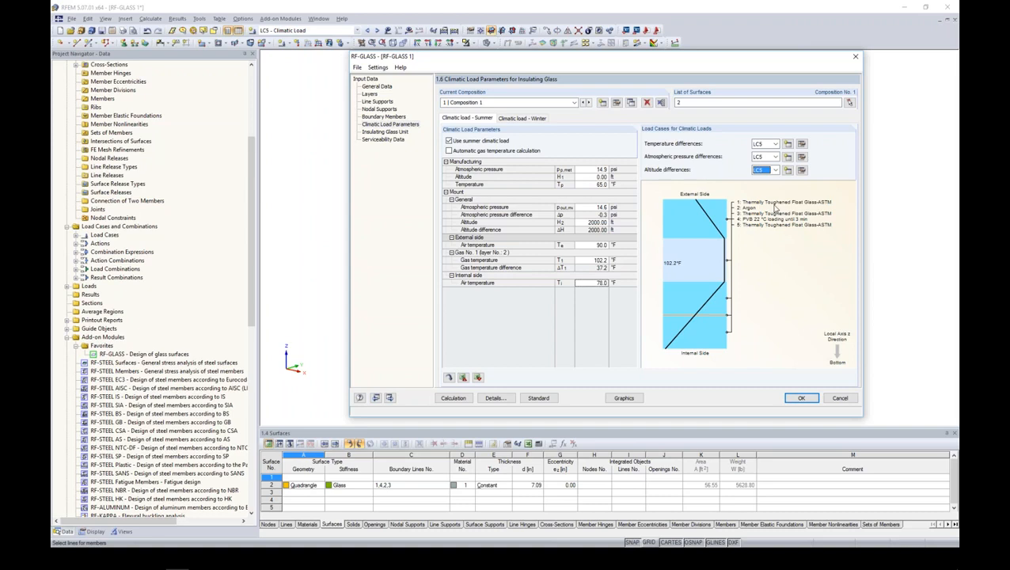
- Set the winter climatic load's manufacturing altitude to 0 ft and its manufacturing temperature to 65 °F
left_click(521, 118)
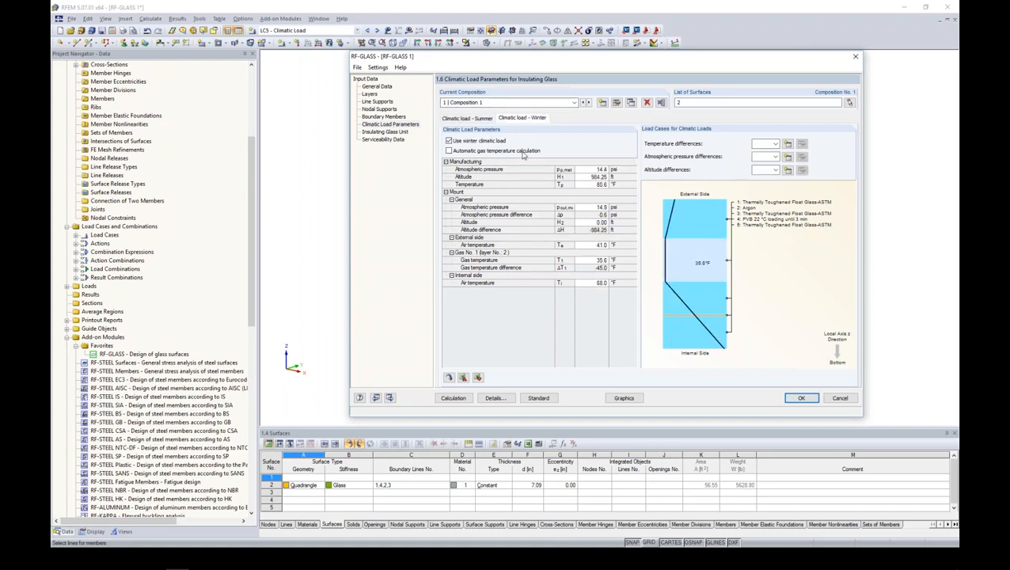
left_click(586, 177)
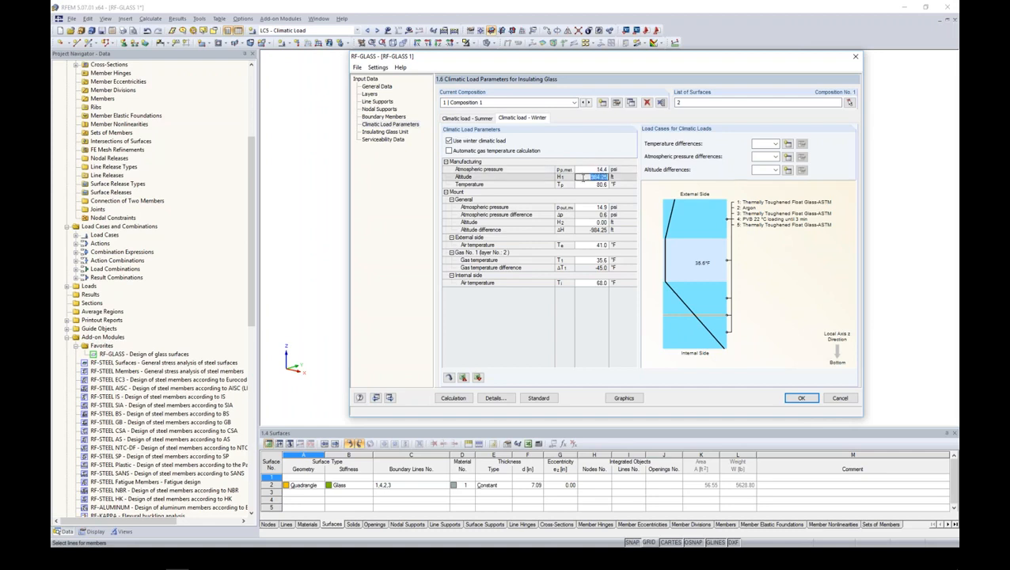
type("0.0")
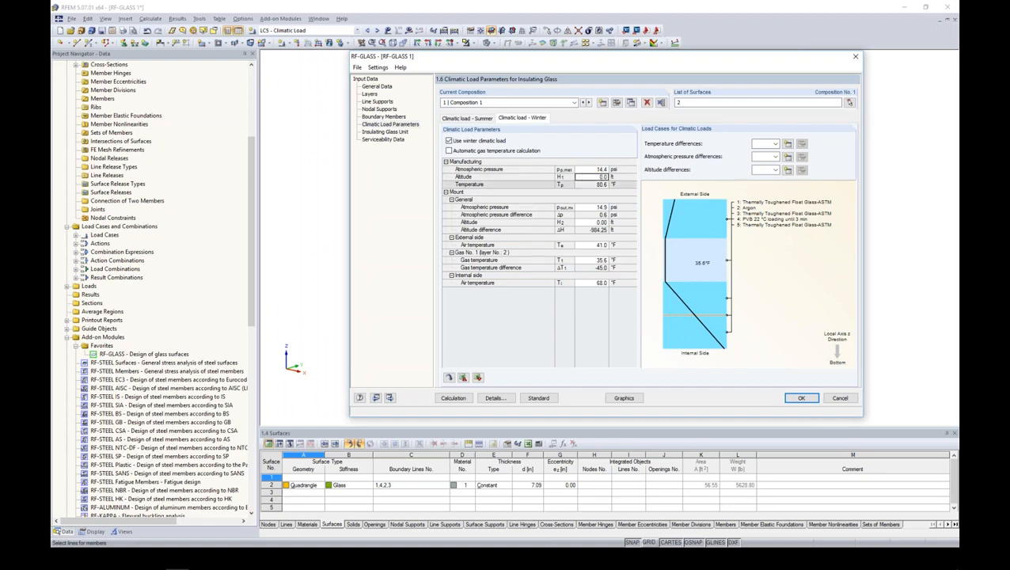
left_click(591, 184)
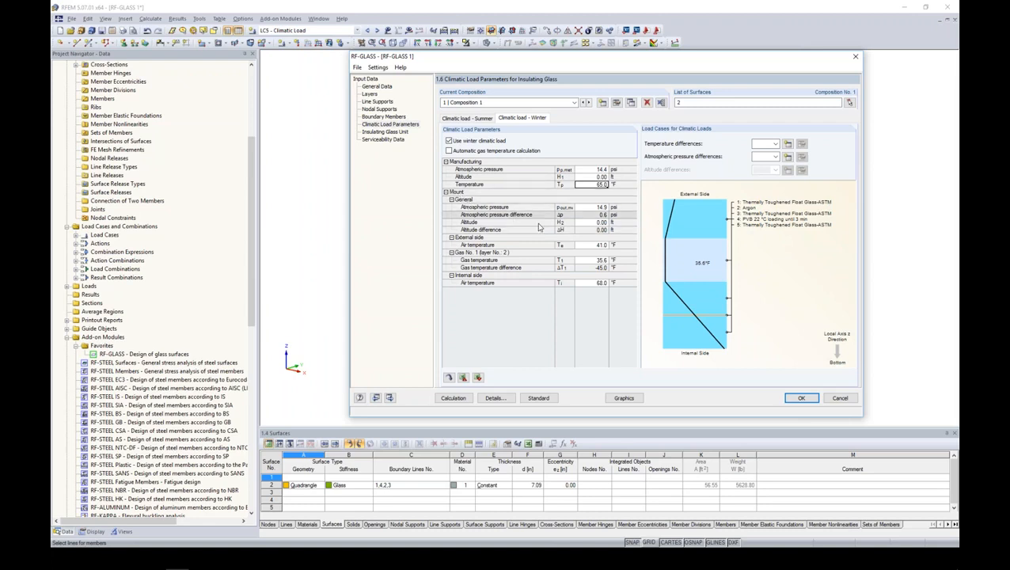
- Set the winter mount altitude to 2000 ft, with air temperatures of 20 °F on the external side and 62 °F on the internal side
left_click(595, 222)
type("2000")
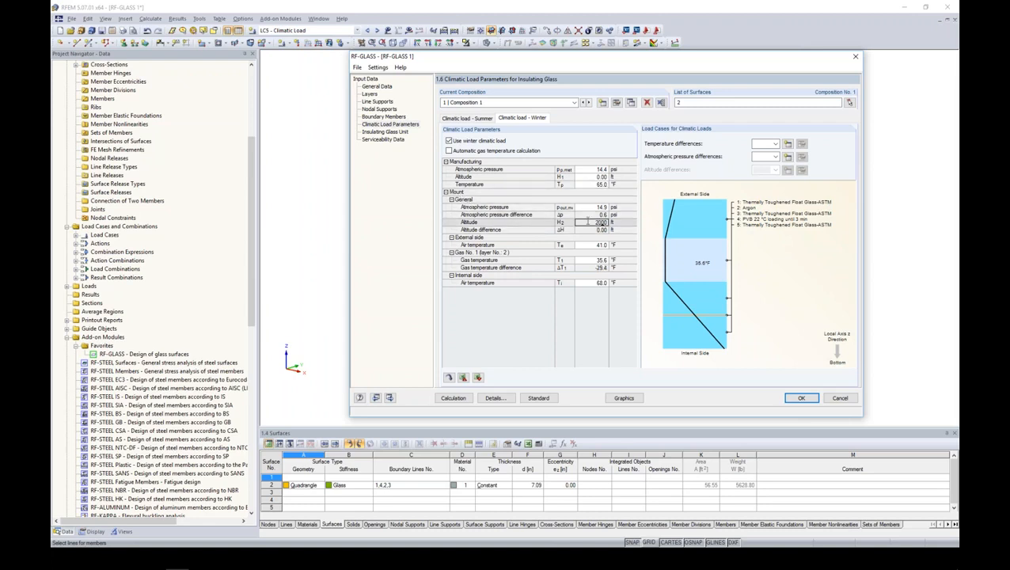
key("Return")
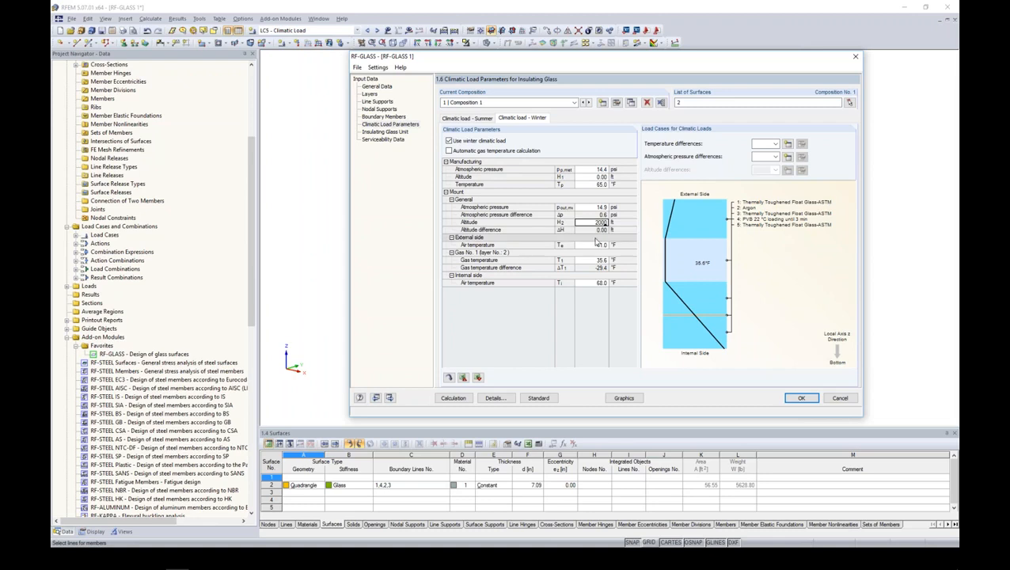
type("20.0")
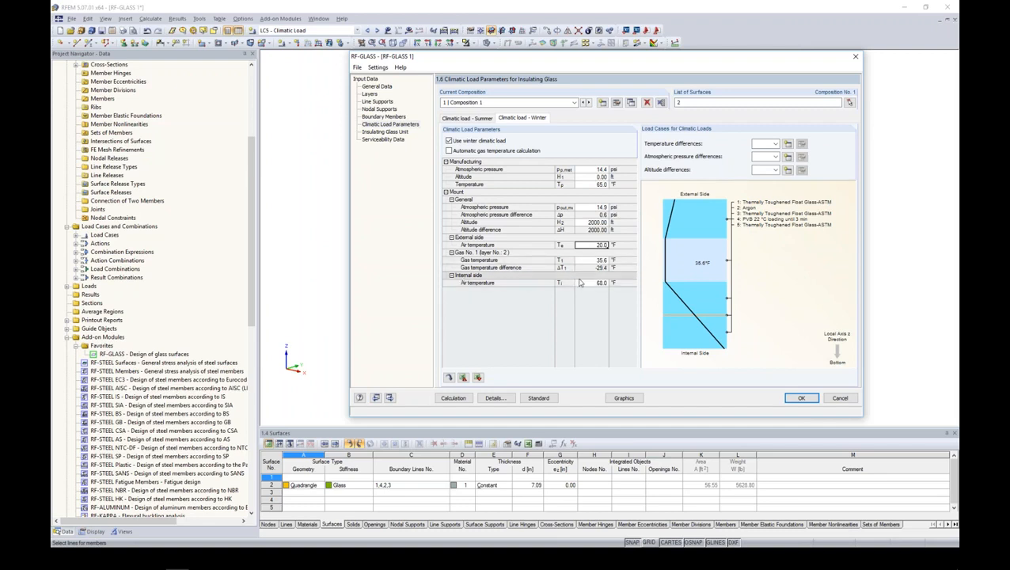
left_click(585, 283)
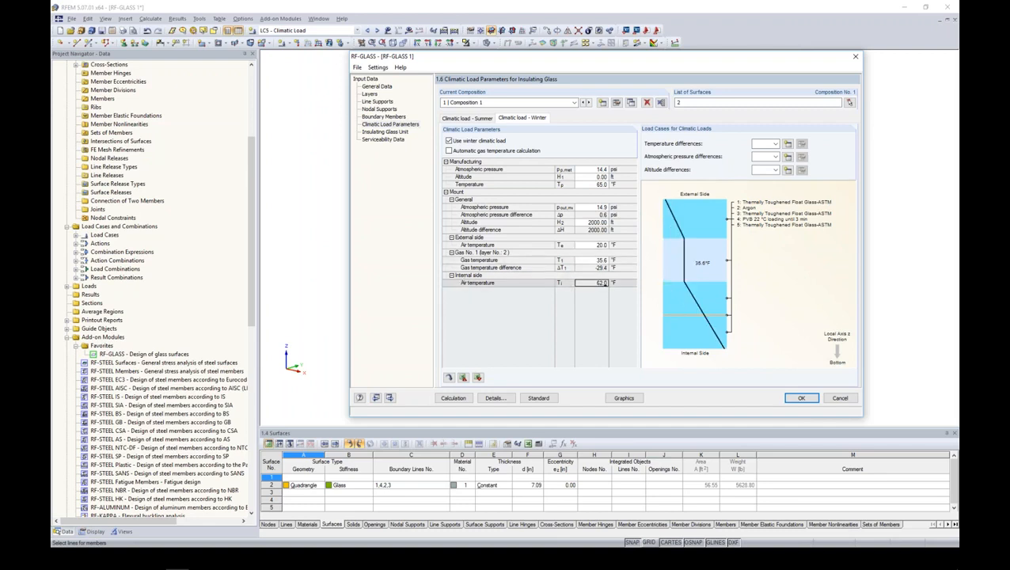
- Assign load case LC5 Climatic Load to the winter temperature, atmospheric pressure and altitude differences
left_click(776, 145)
left_click(772, 180)
left_click(775, 157)
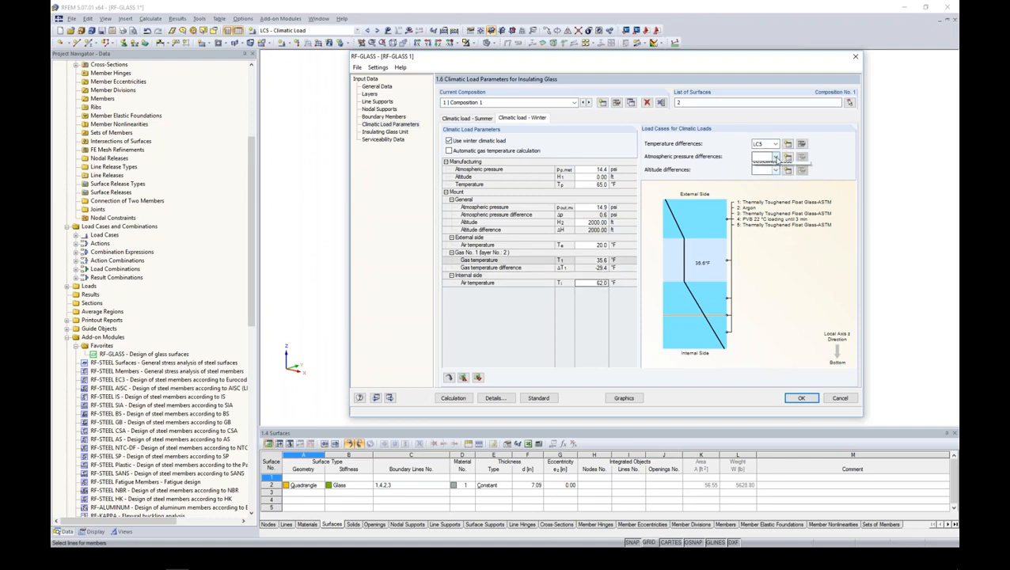
left_click(772, 194)
left_click(775, 169)
left_click(773, 207)
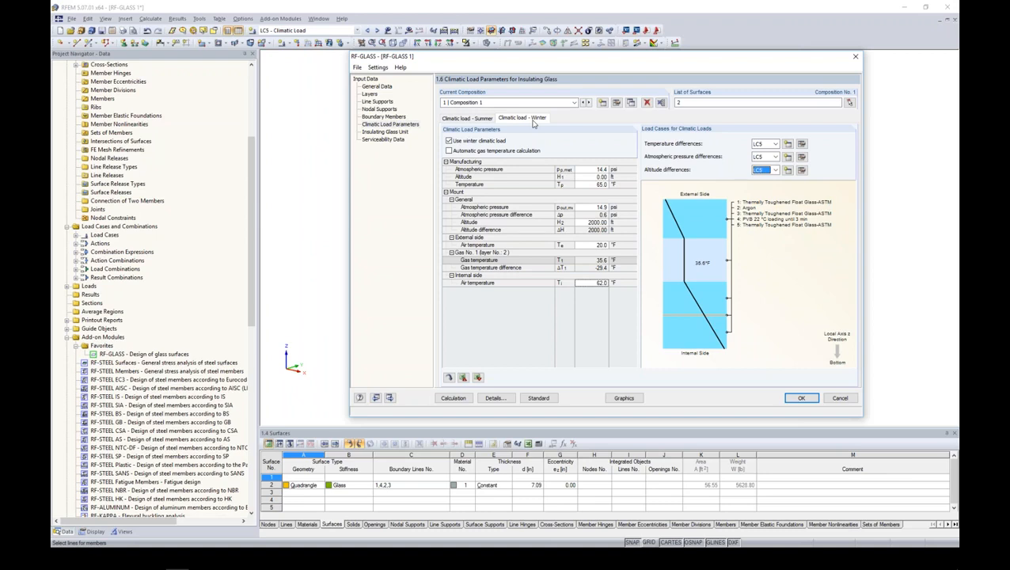
- Include the secondary seal in the insulating glass unit settings and switch to the PowerPoint slide show on helper supports
left_click(395, 134)
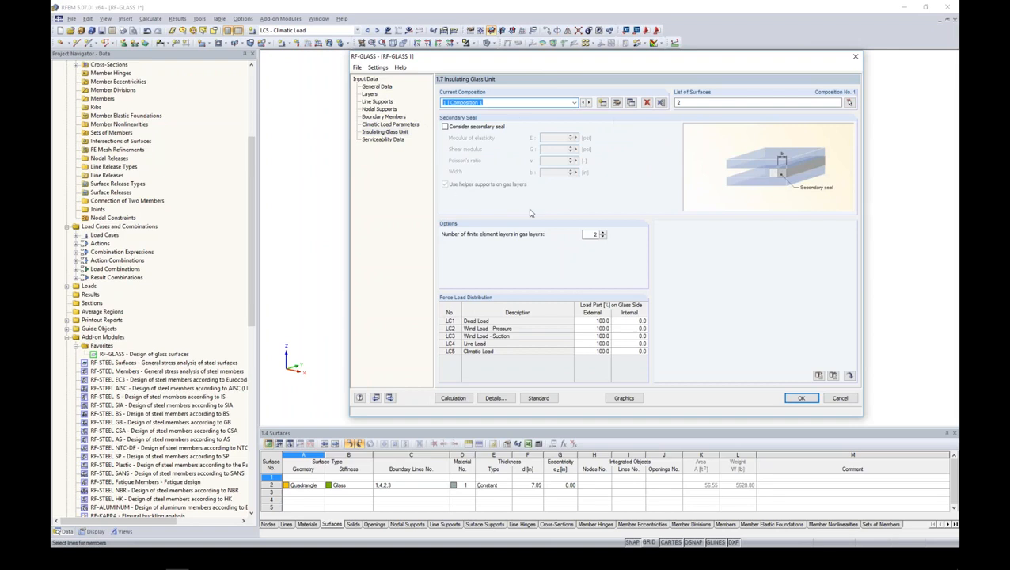
left_click(445, 127)
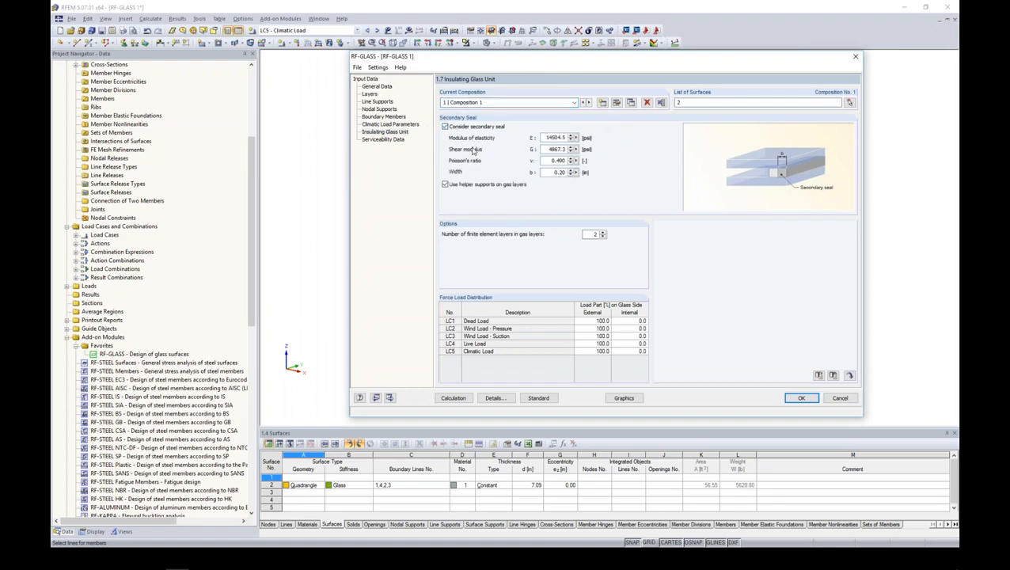
key("alt+Tab")
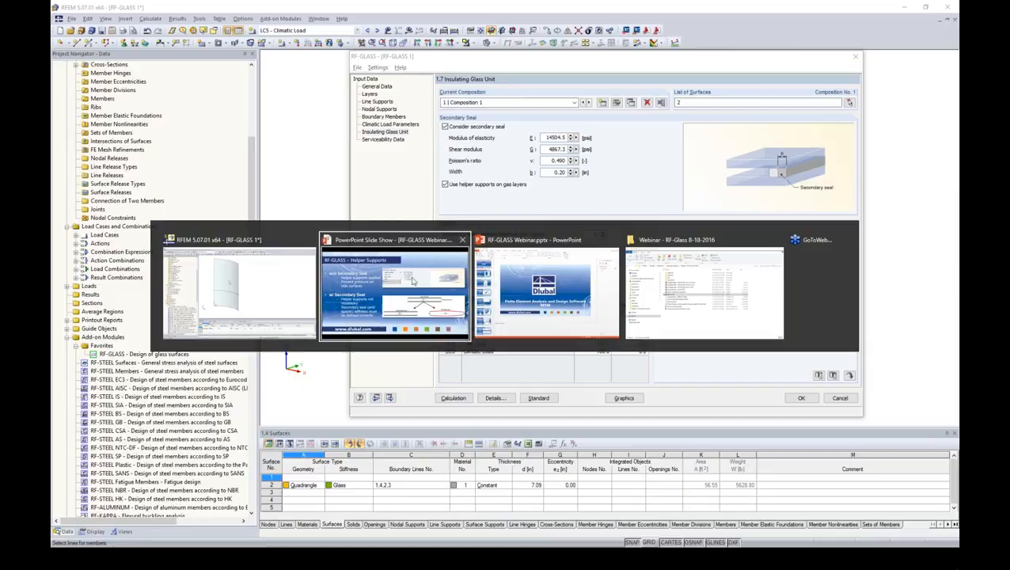
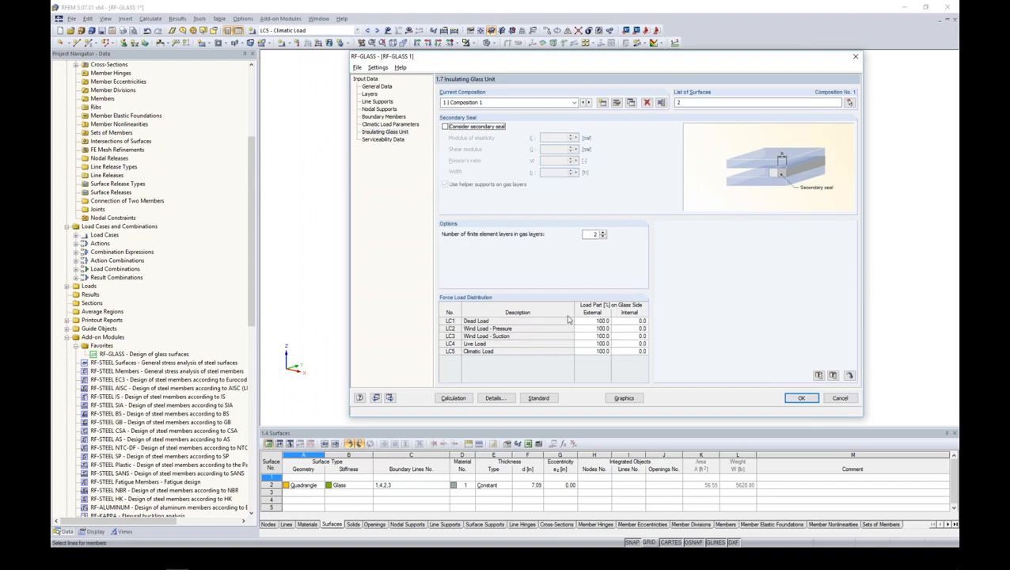
- Distribute the LC1 dead load 50% to the external glass side and 50% to the internal side
left_click(587, 321)
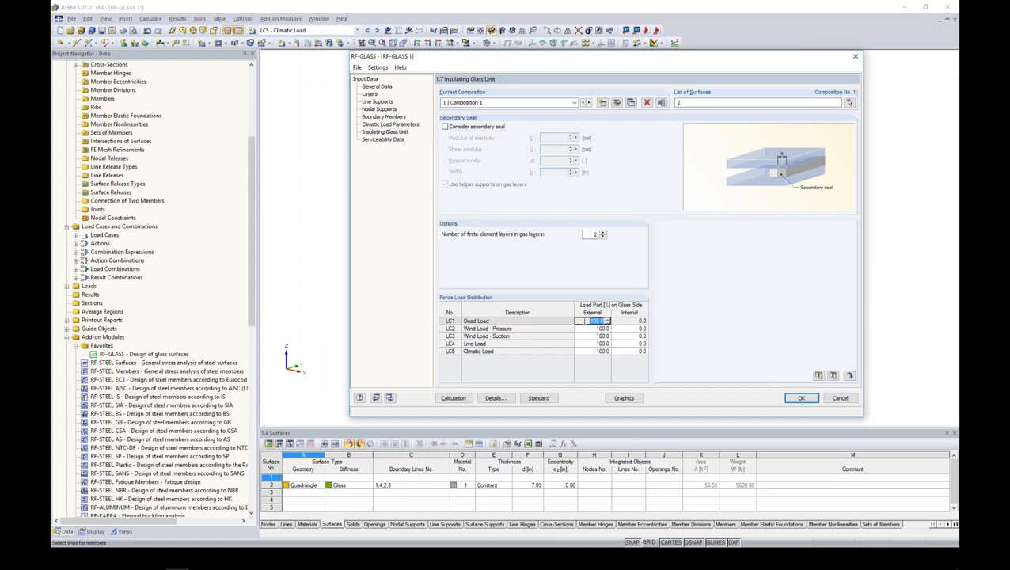
type("50")
key("Tab")
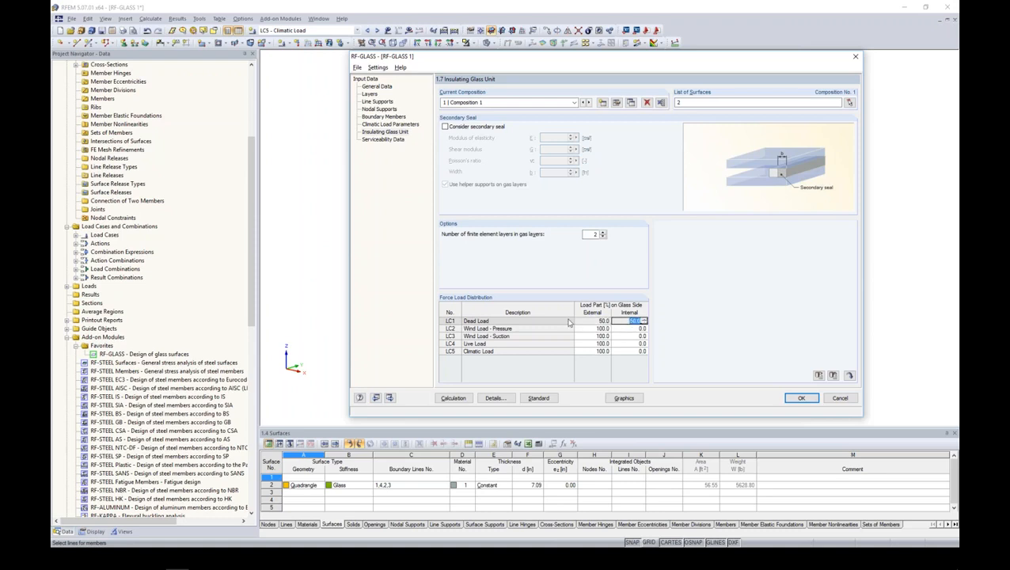
- Assign 100% of LC3 Wind Load - Suction and LC4 Live Load to the internal glass side
left_click(622, 336)
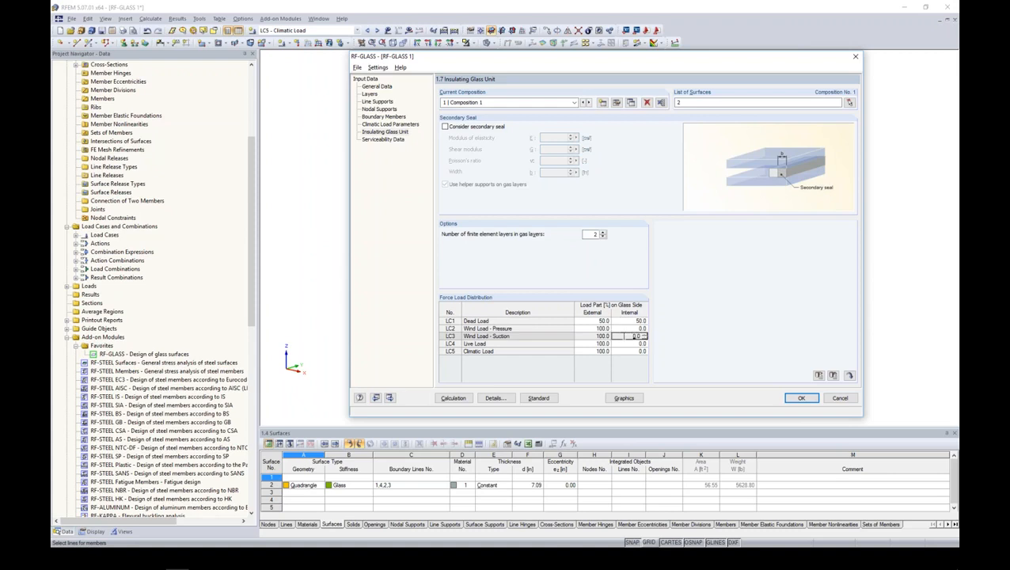
type("100")
key("Return")
key("Return")
type("100")
key("Return")
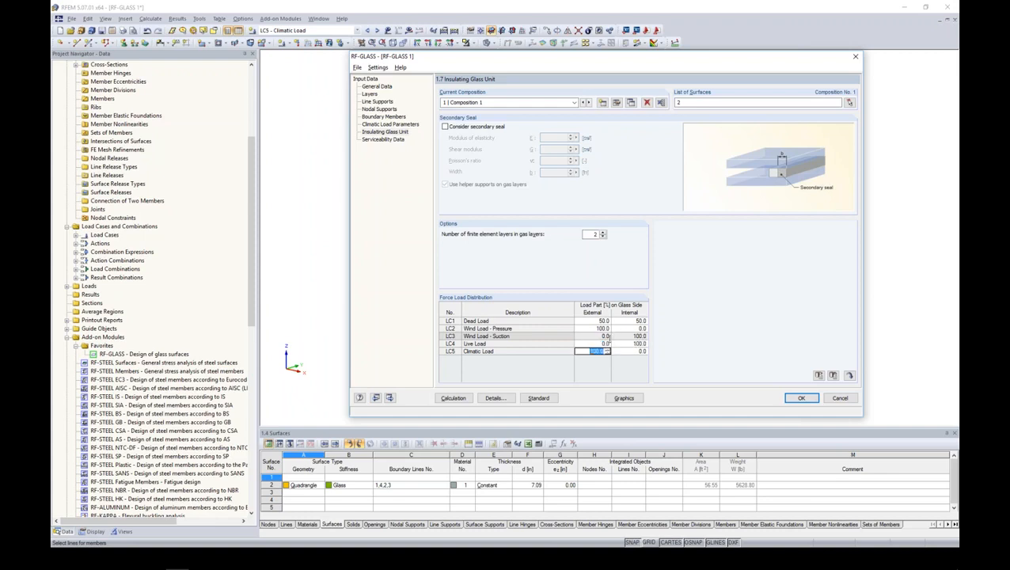
- Split the LC5 climatic load 50% to the external glass side and 50% to the internal side
type("50")
key("Return")
type("5")
left_click(606, 336)
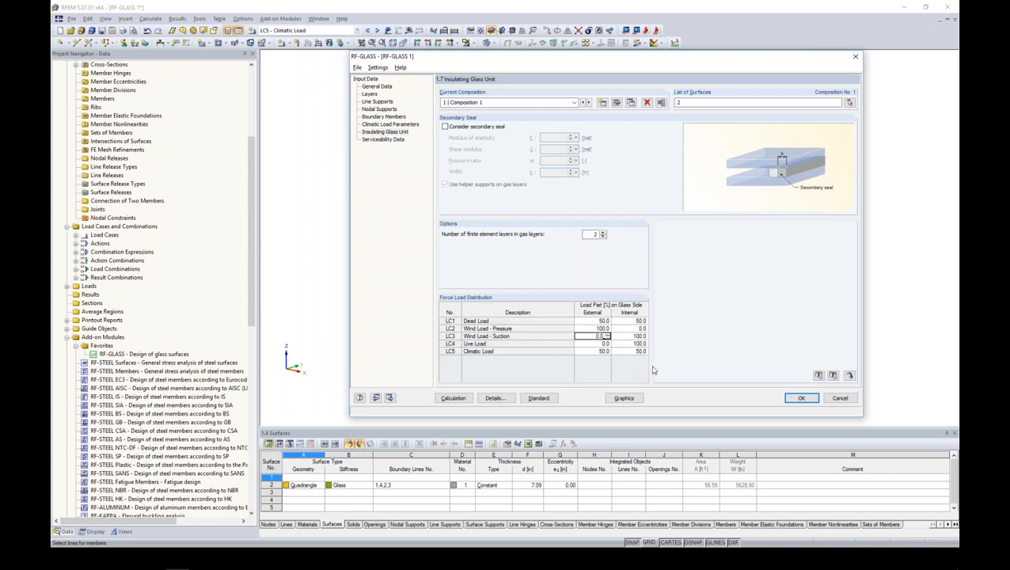
- Assign surface 2 to the serviceability data, with the minimum border line as reference length type
left_click(388, 139)
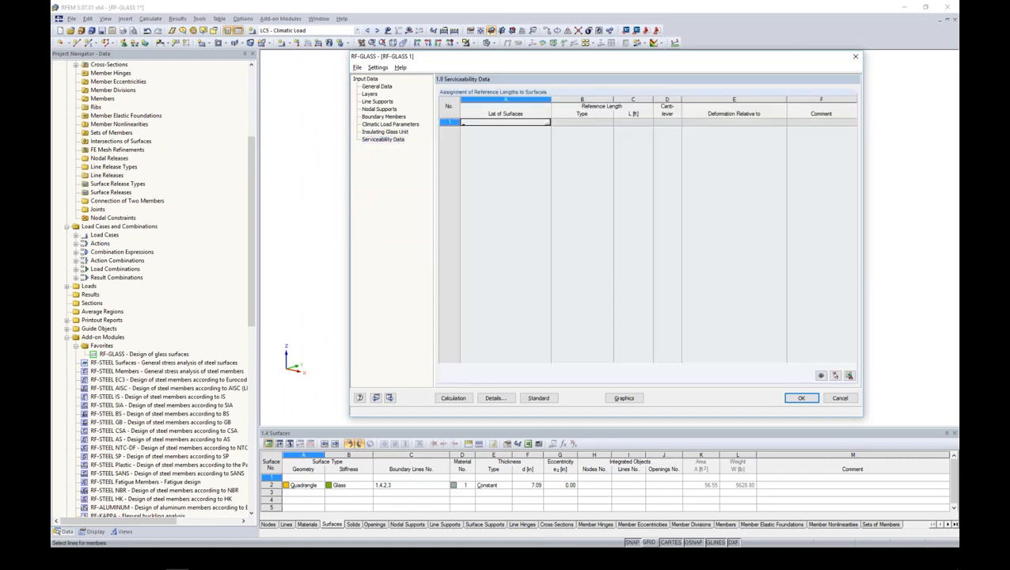
left_click(546, 123)
left_click(161, 93)
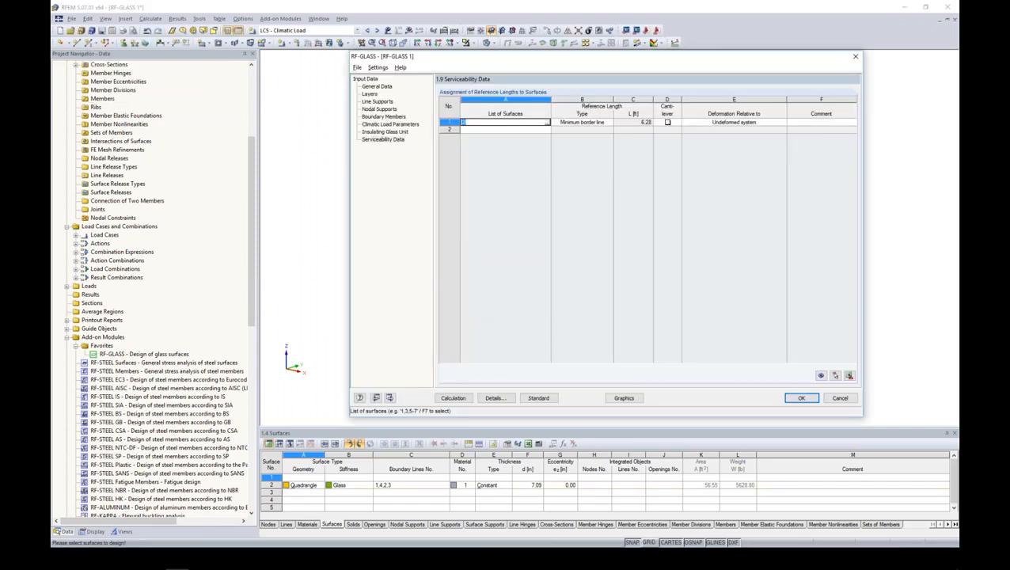
- Check the deflection limits in the design standard settings, keep them and save the RF-GLASS input
left_click(538, 398)
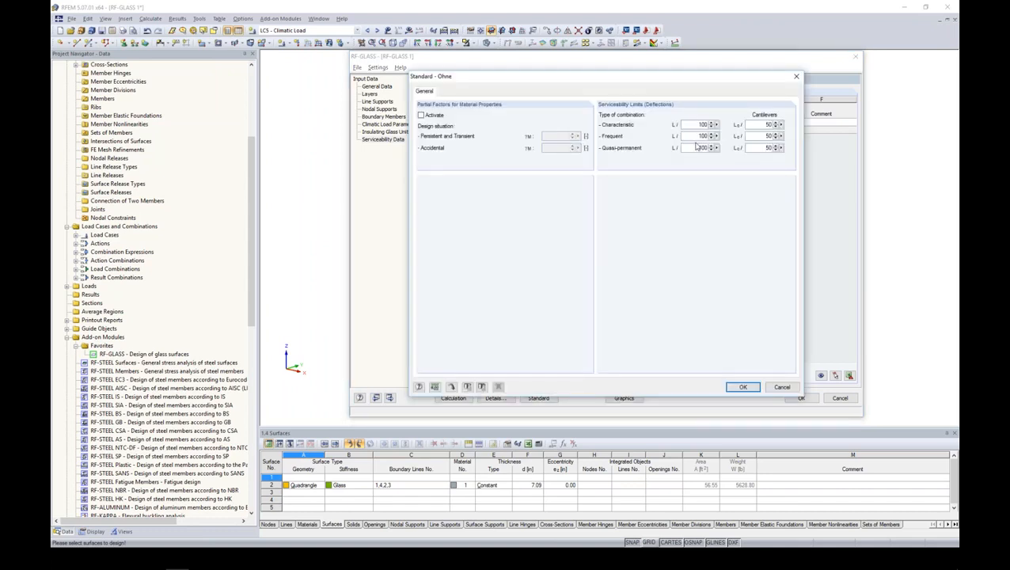
left_click(743, 387)
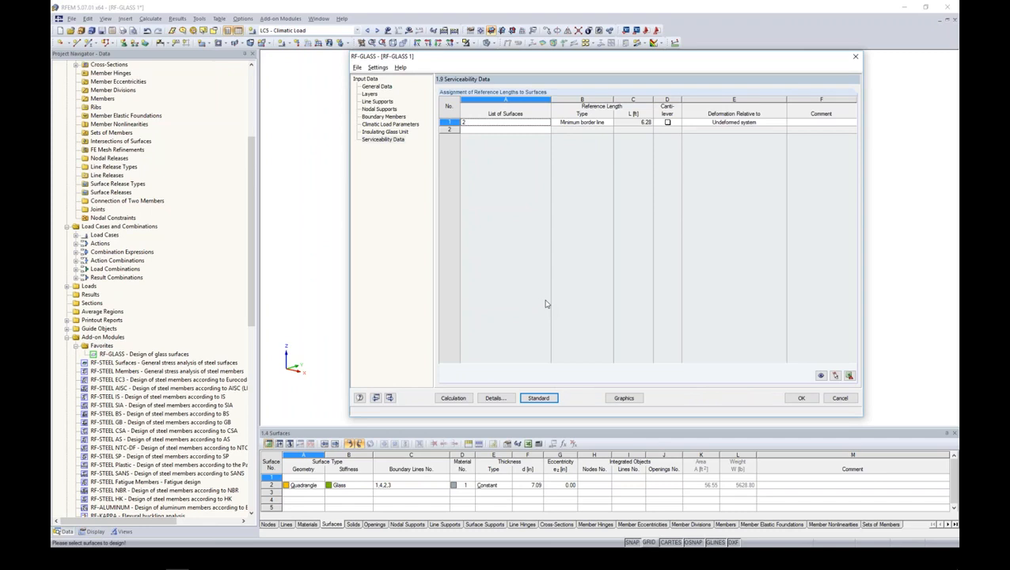
left_click(800, 397)
- Switch to the Insulated Glass - RESULTS model and examine the curved panel's CO1 stress contours from several angles
middle_click_drag(630, 326, 724, 298)
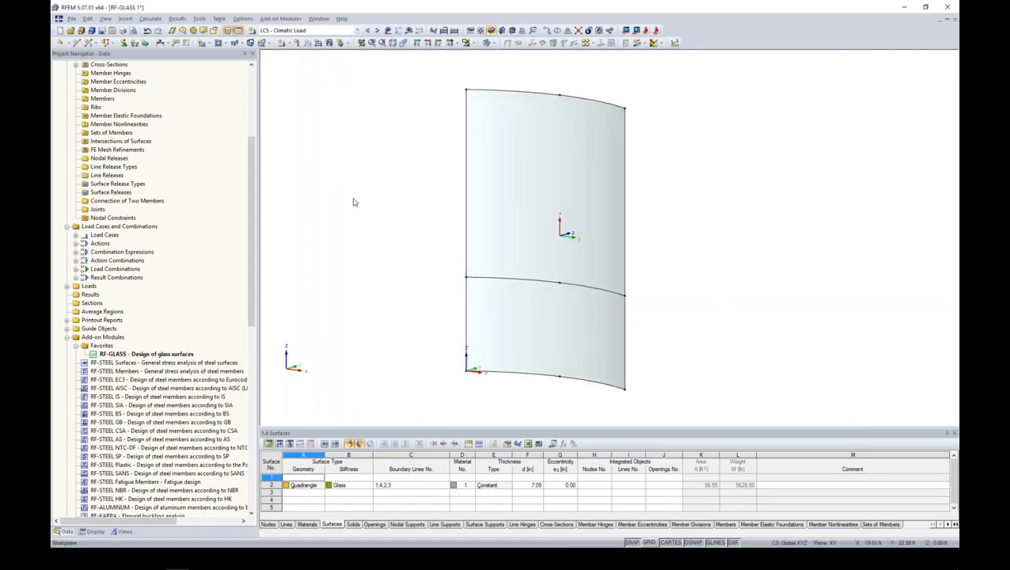
scroll(259, 228, "up", 7)
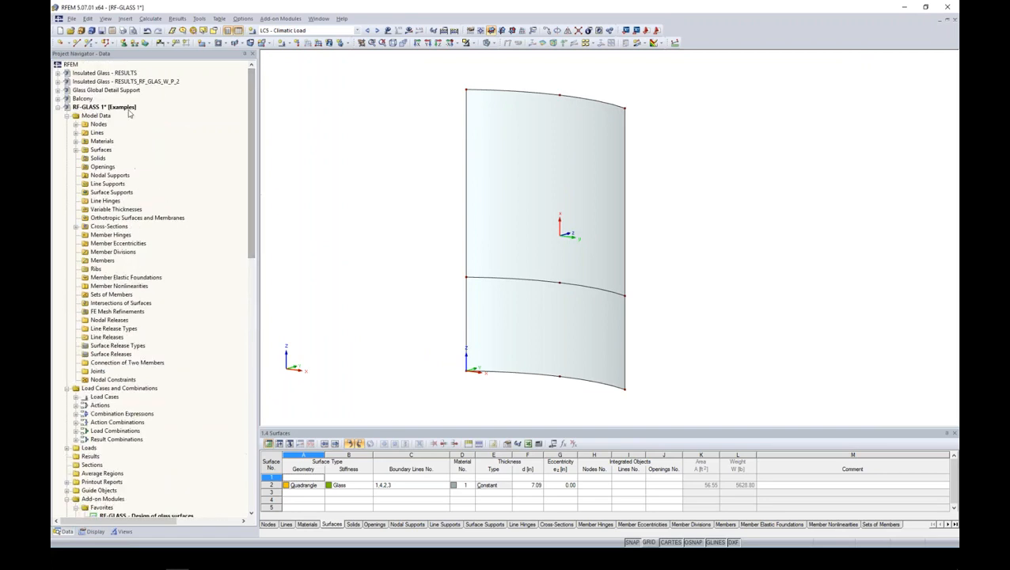
left_click(58, 107)
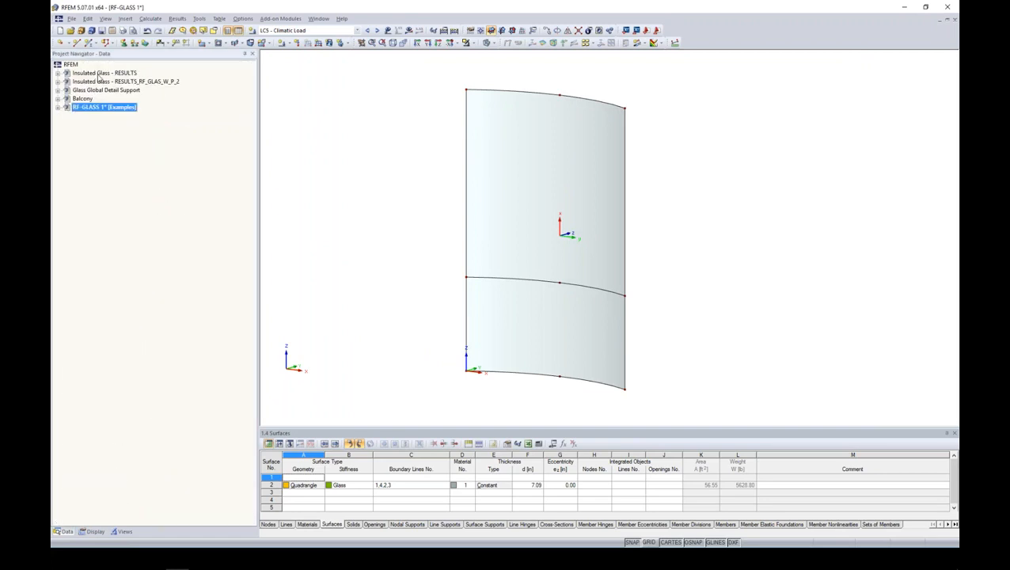
double_click(99, 74)
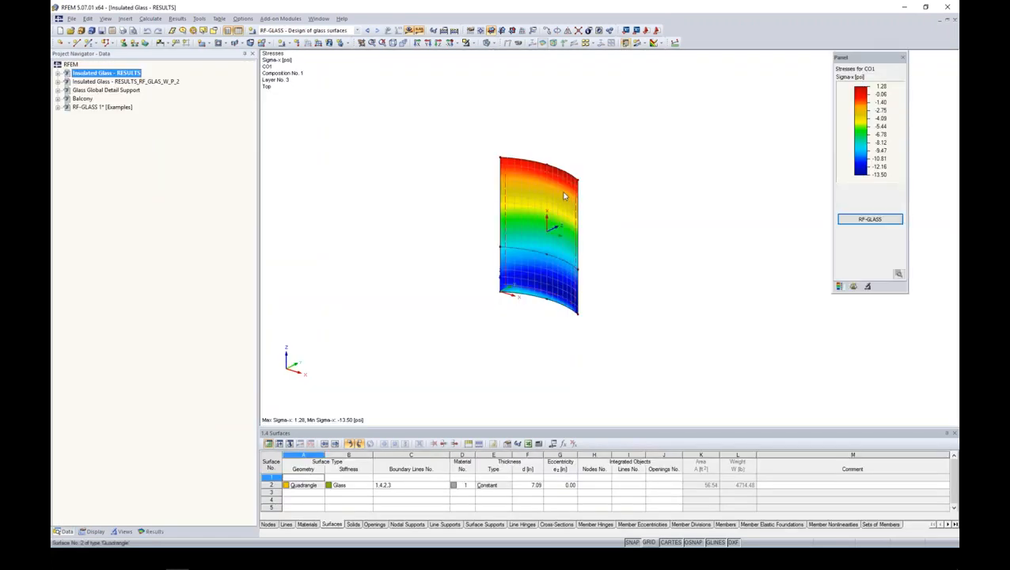
middle_click_drag(586, 224, 616, 179, "ctrl")
scroll(545, 247, "up", 5)
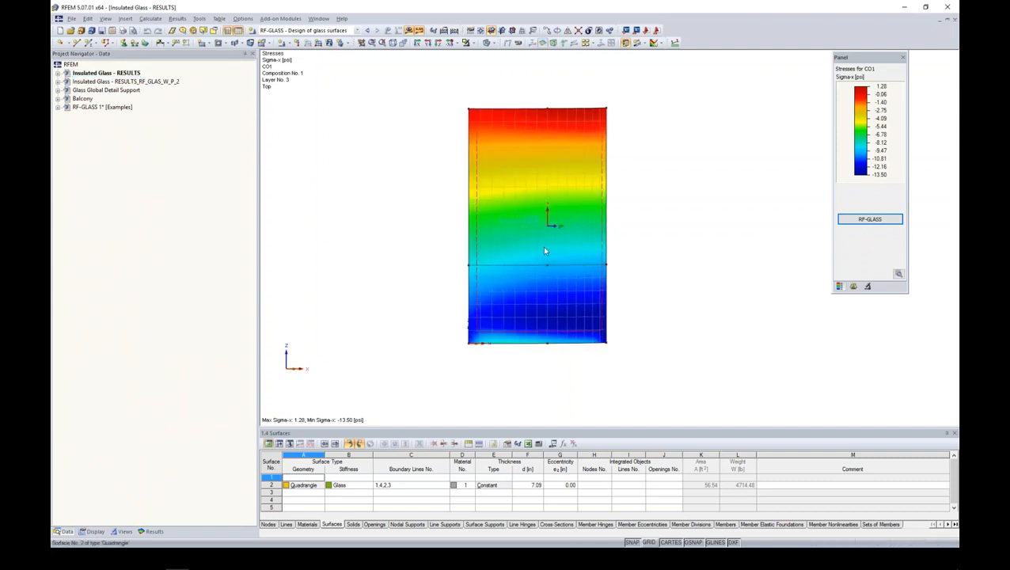
middle_click_drag(662, 237, 634, 304, "ctrl")
middle_click_drag(633, 201, 642, 220)
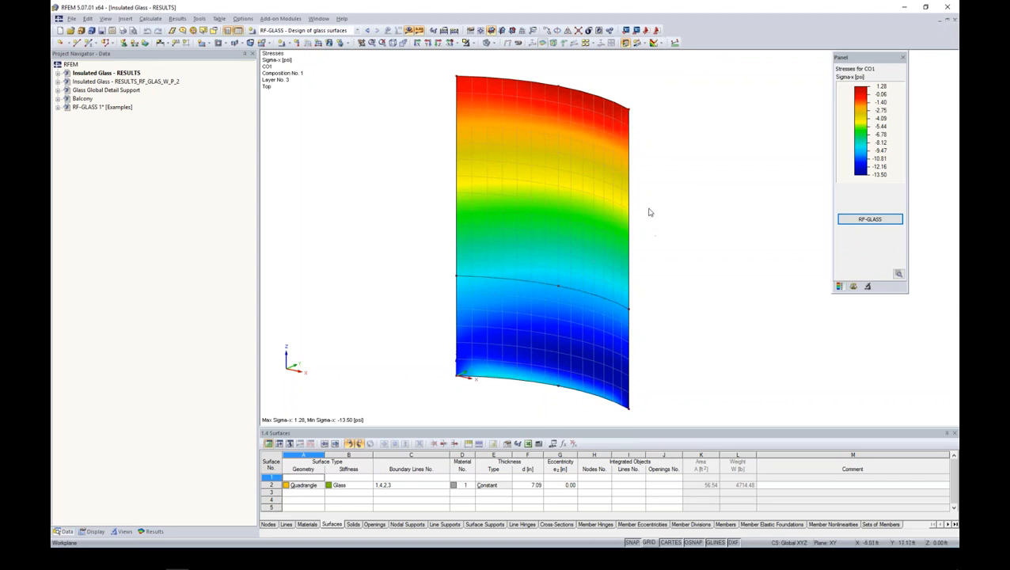
- Open the RF-GLASS results and examine the maximum displacements, stress ratios by loading and gas pressure tables
left_click(58, 74)
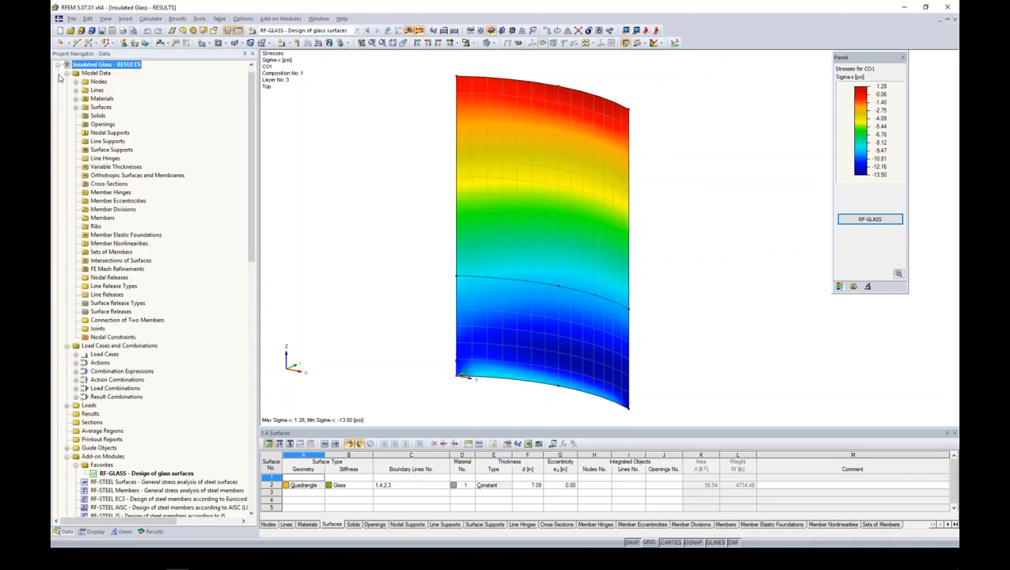
left_click(161, 473)
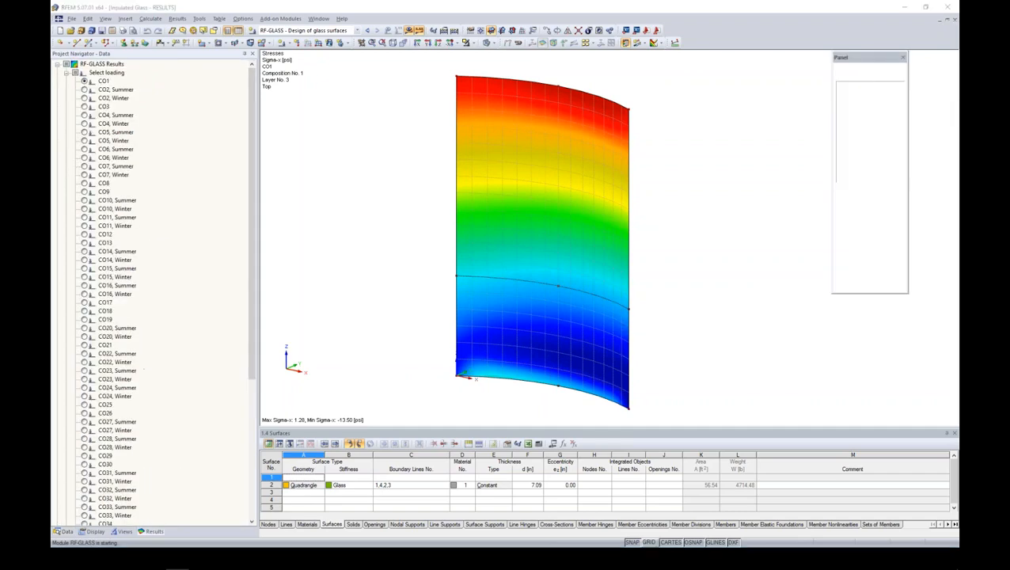
left_click_drag(507, 100, 550, 80)
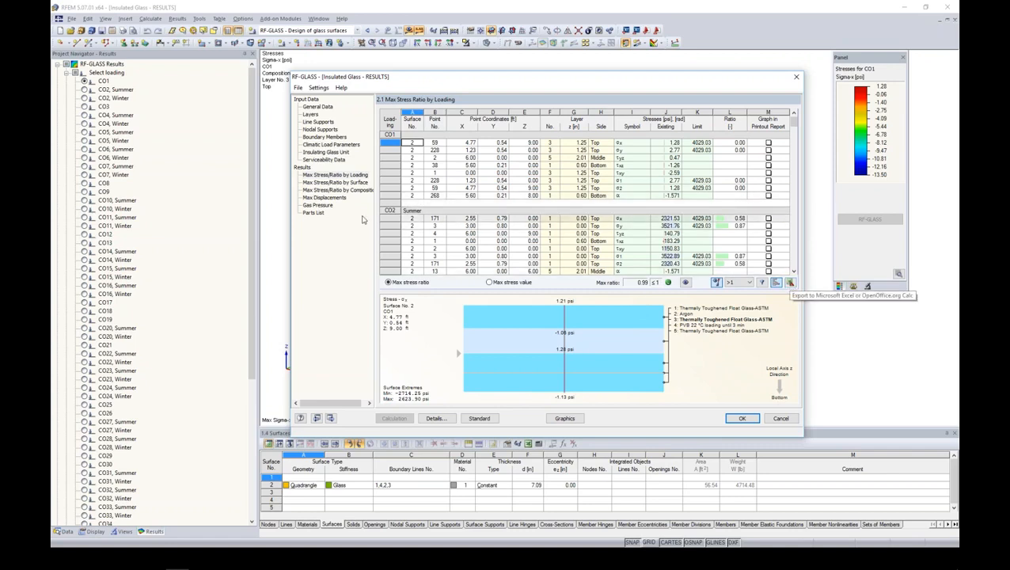
left_click(323, 198)
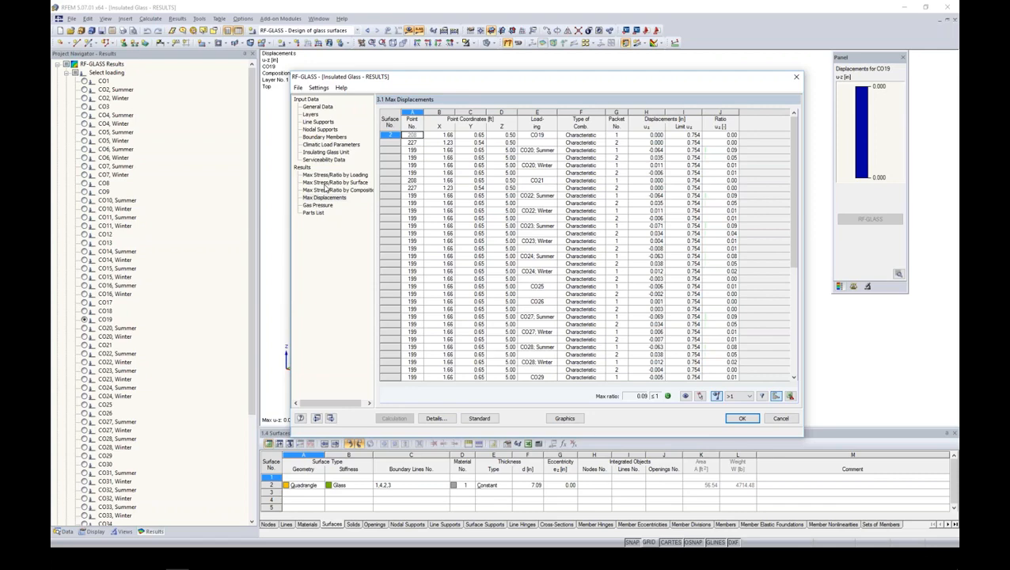
left_click(329, 175)
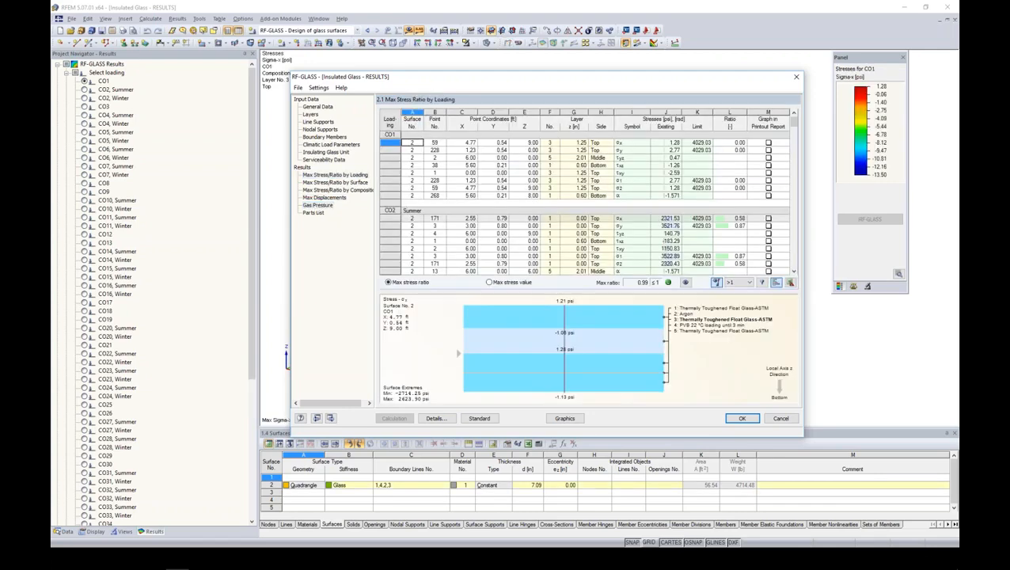
left_click(317, 205)
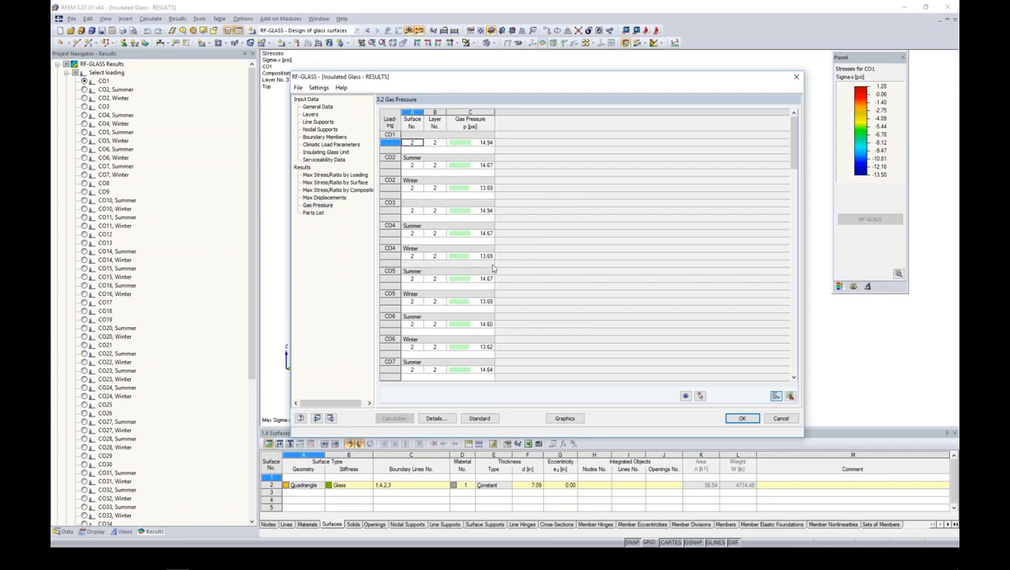
- Examine the maximum stress ratios by surface, including the layer stress diagrams for σ1 under CO10, Summer and τxz under CO6, Summer
left_click(332, 182)
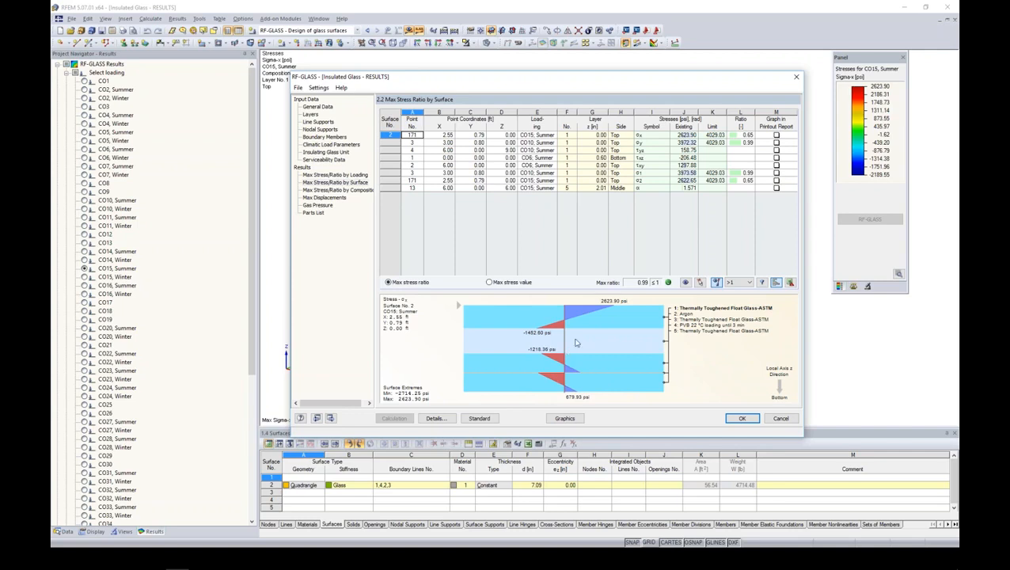
left_click(598, 173)
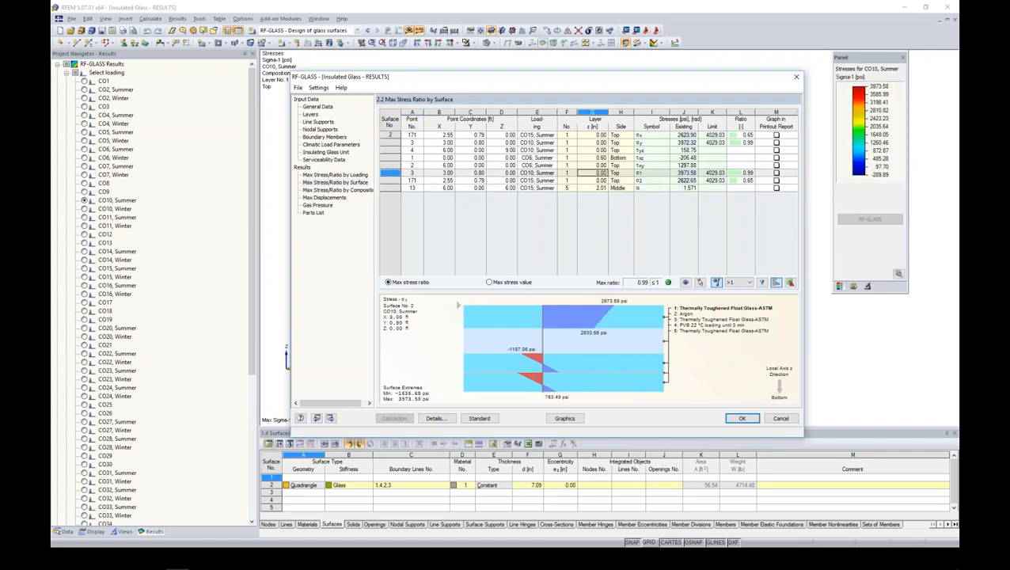
left_click(599, 158)
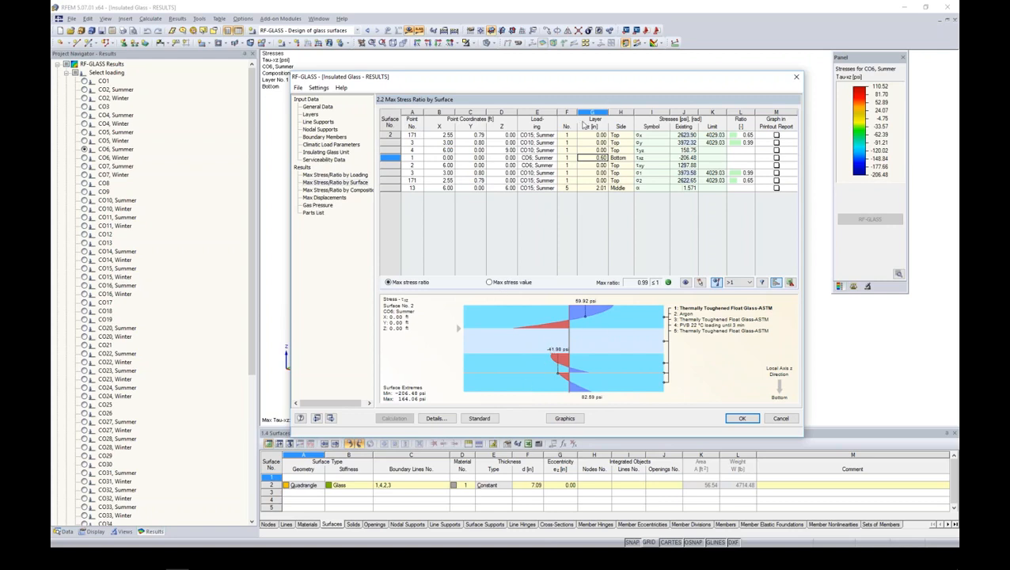
- Show the CO6, Summer results on the model and compare layer 1's bottom-side contours for σx, σy, τxz, τxy, σ1 and σ2
left_click(577, 418)
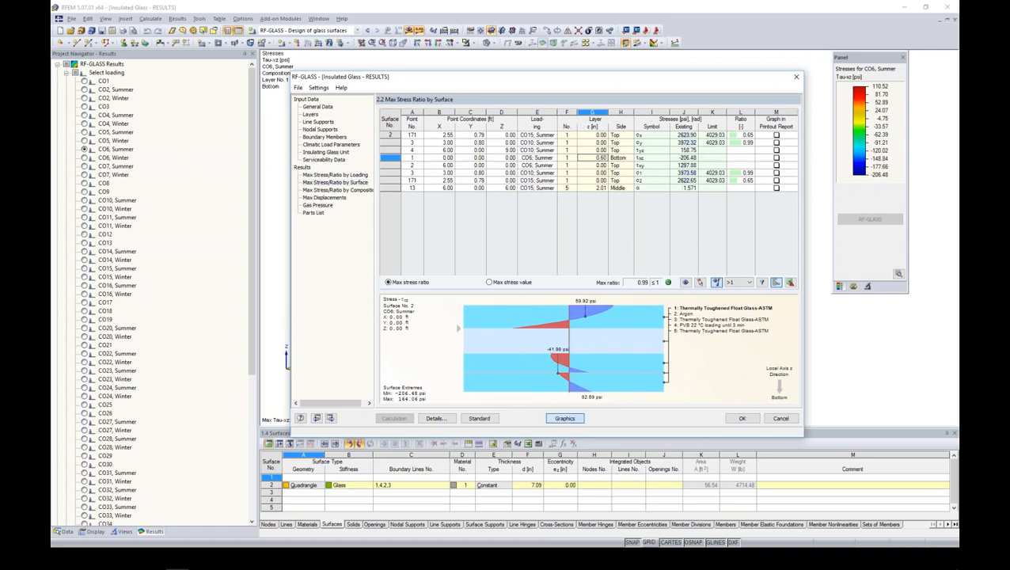
left_click_drag(252, 199, 251, 342)
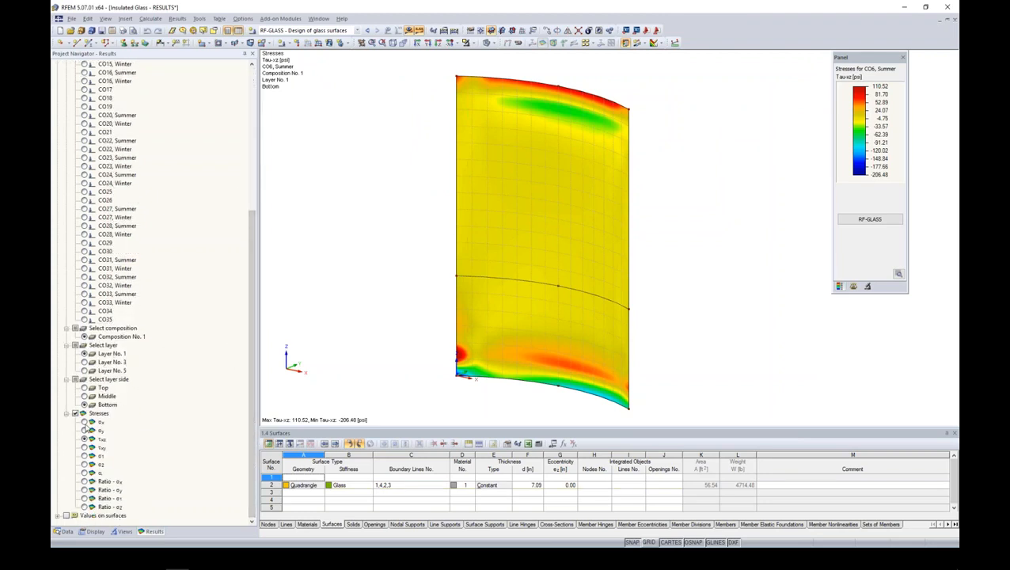
left_click(85, 422)
left_click(84, 429)
left_click(84, 439)
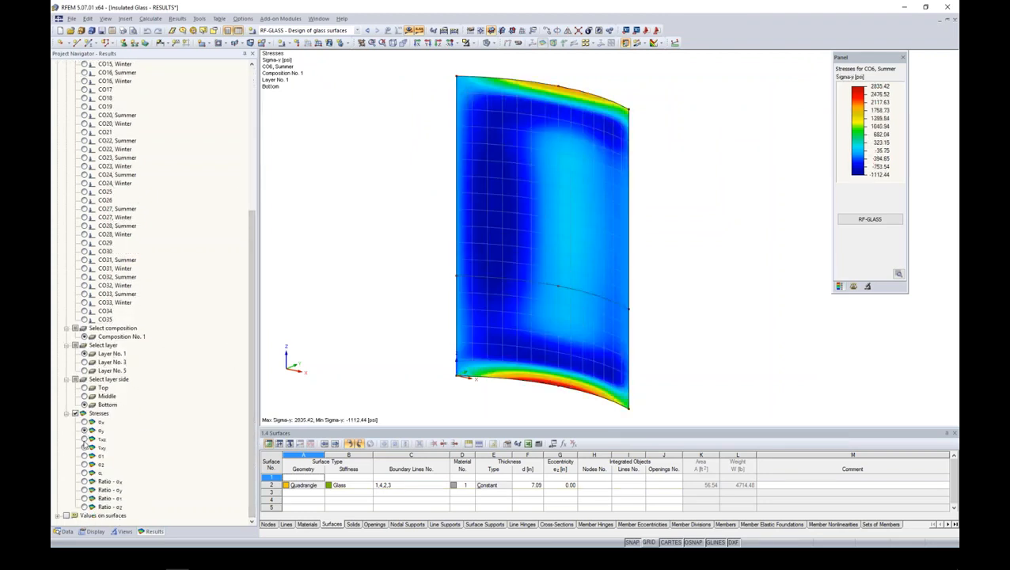
left_click(85, 447)
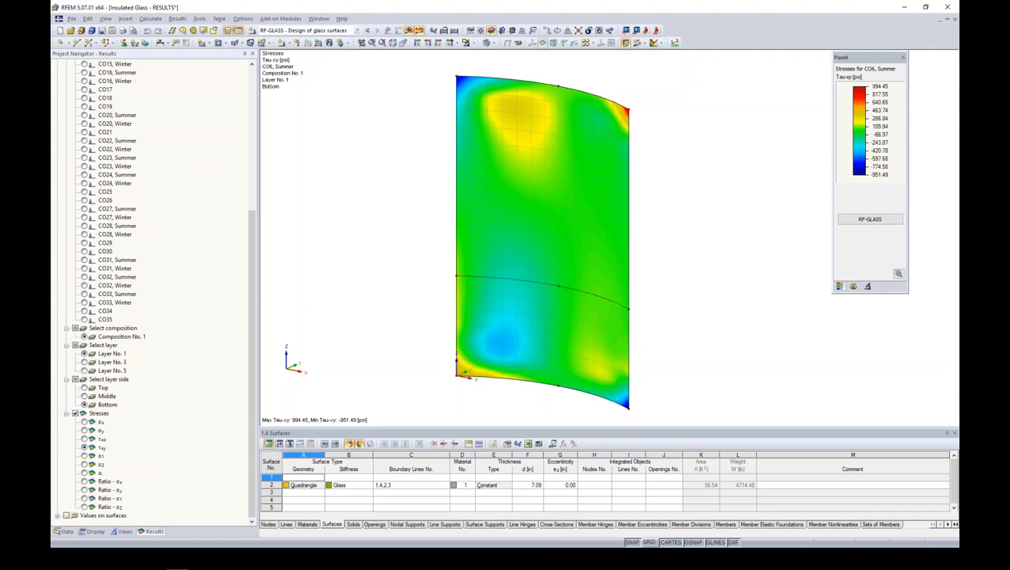
left_click(85, 456)
left_click(85, 465)
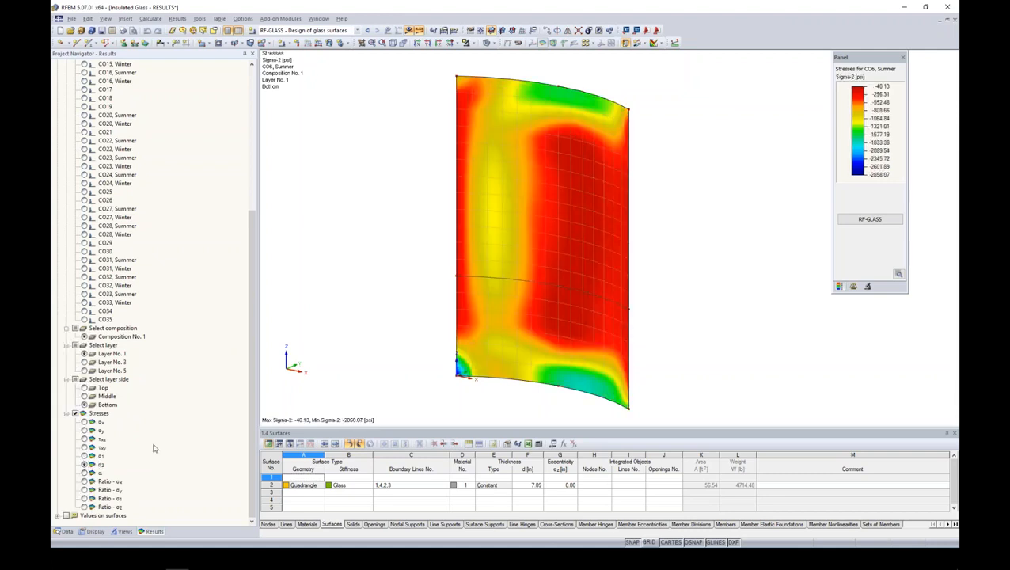
mouse_move(715, 221)
middle_mouse_down("ctrl")
mouse_move(725, 221)
mouse_move(718, 201)
middle_mouse_up("ctrl")
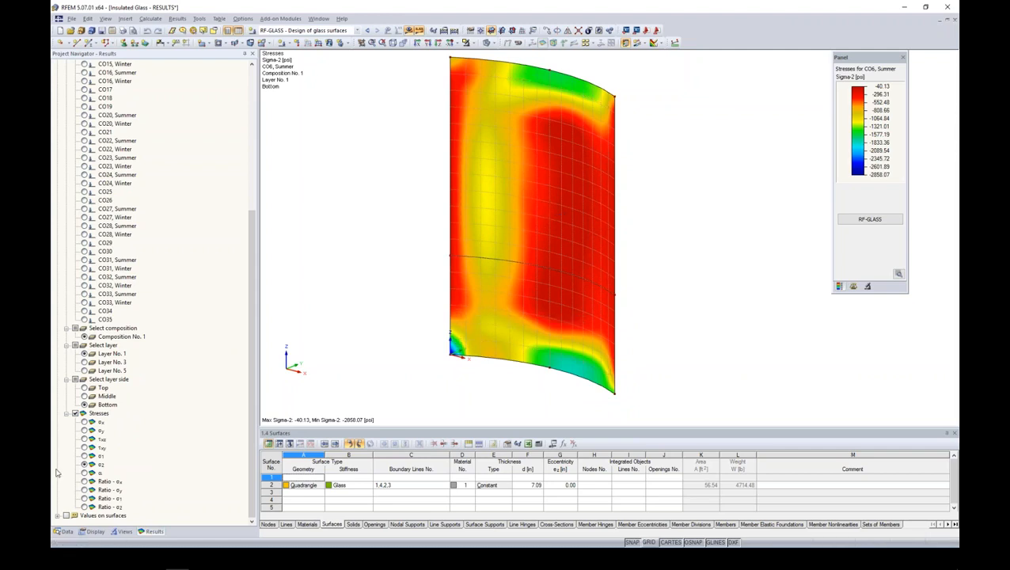
- Show the model data again and open Insulated Glass - RESULTS_RF_GLAS_W_P_2.rf5 from the Webinar - RF-Glass 8-18-2016 folder in File Explorer
left_click(67, 531)
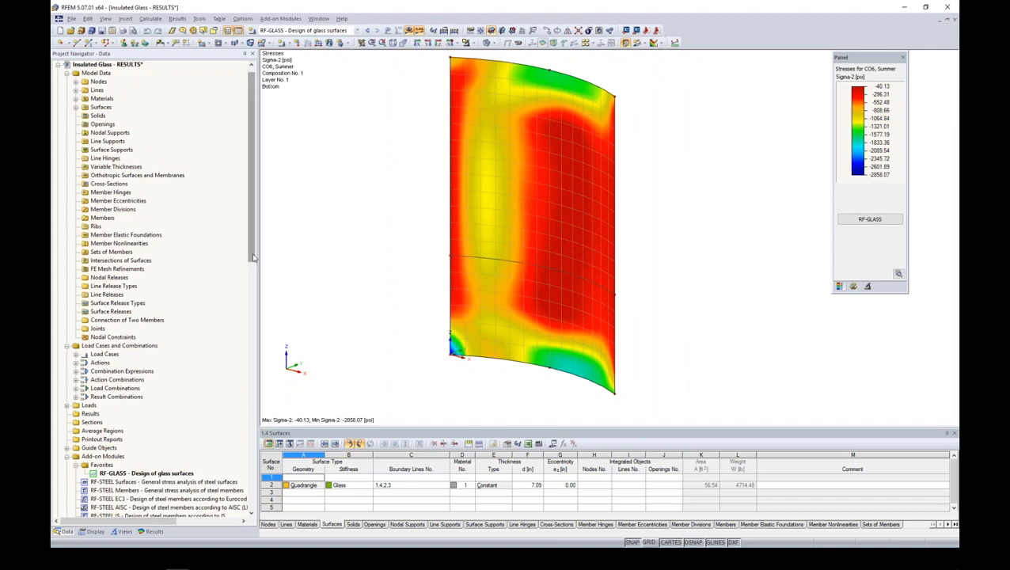
left_click_drag(253, 228, 253, 224)
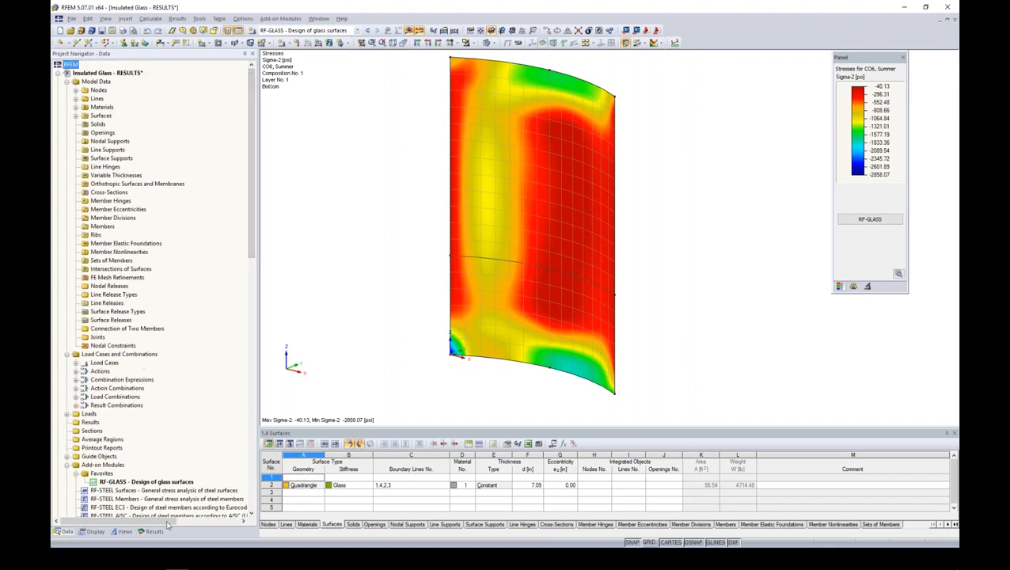
left_click(156, 563)
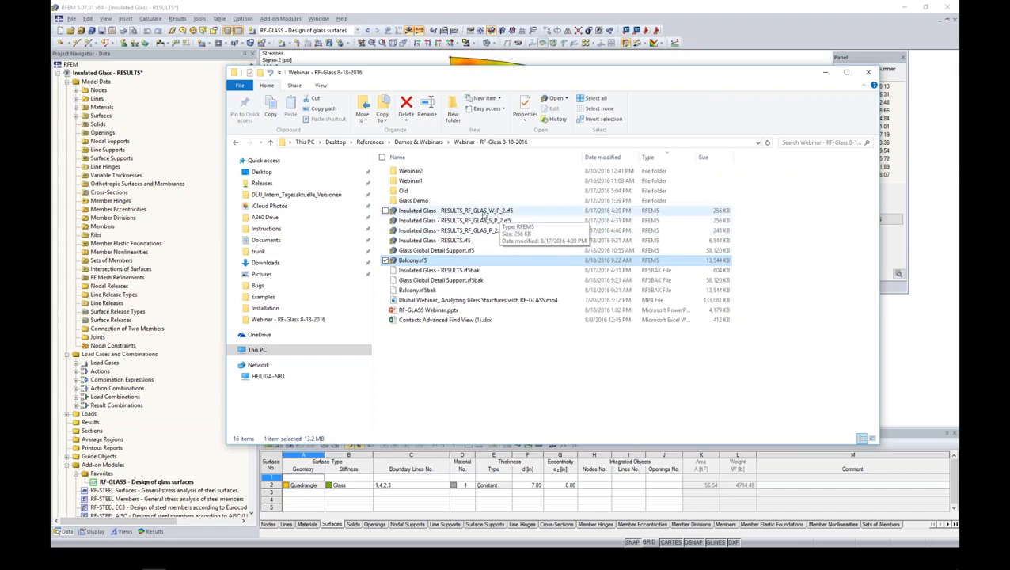
double_click(495, 211)
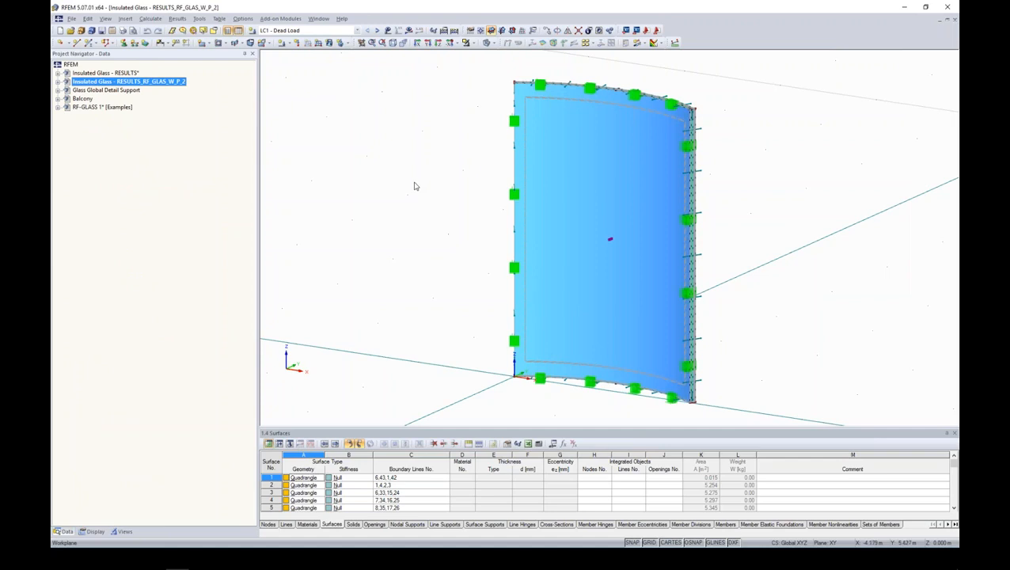
middle_click_drag(710, 194, 653, 164)
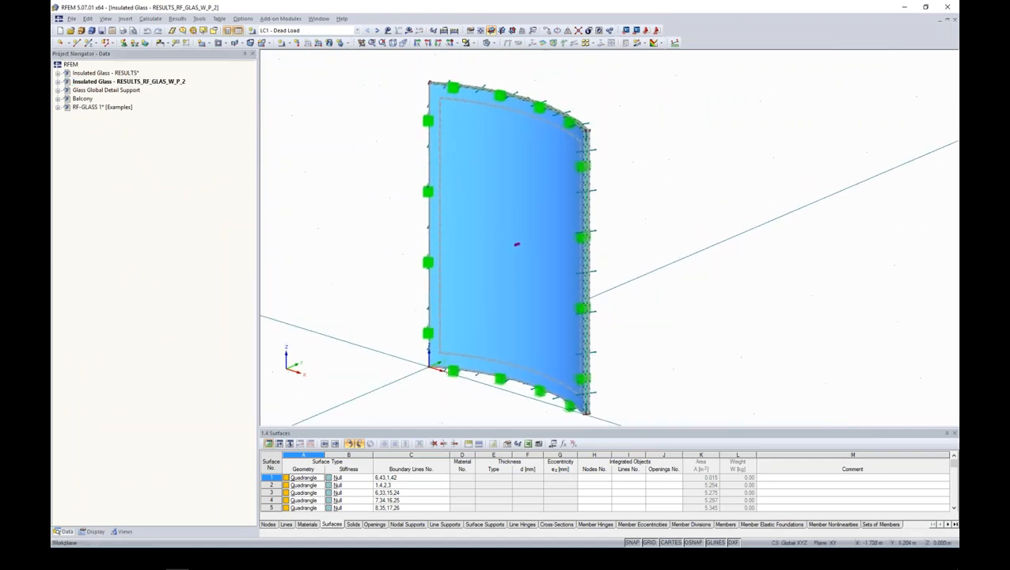
- Expand the RESULTS_RF_GLAS_W_P_2 model's data and examine the individual layers at the curved panel's upper corner
left_click(58, 84)
scroll(586, 138, "up", 3)
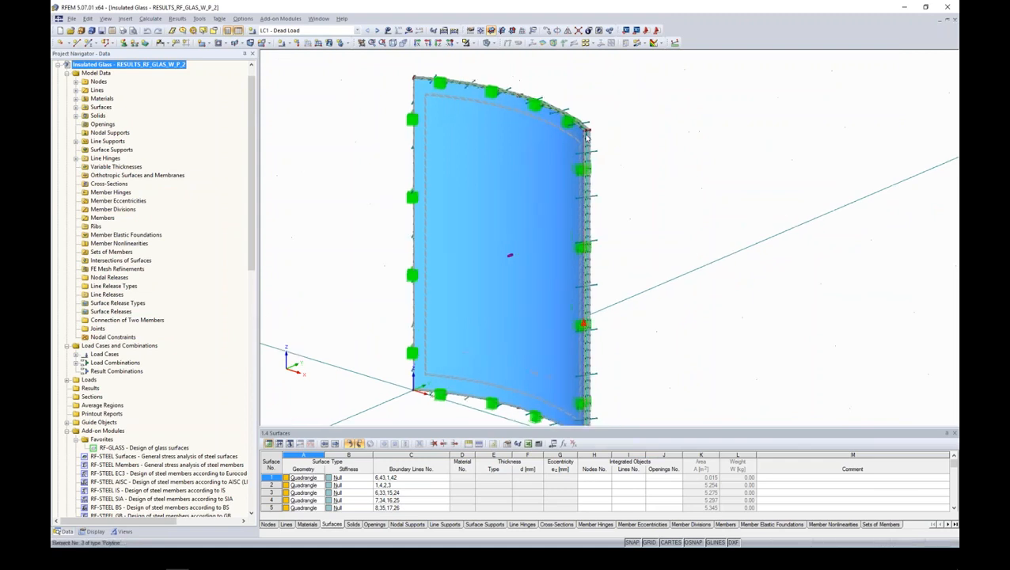
scroll(586, 135, "up", 10)
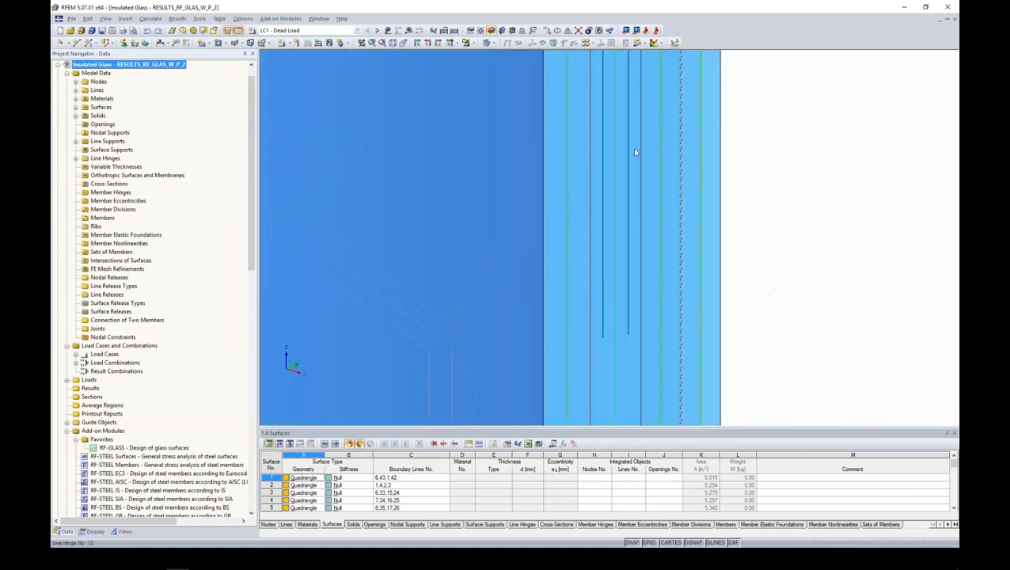
scroll(632, 151, "down", 2)
scroll(631, 153, "down", 1)
middle_click_drag(718, 122, 617, 222)
scroll(584, 163, "up", 3)
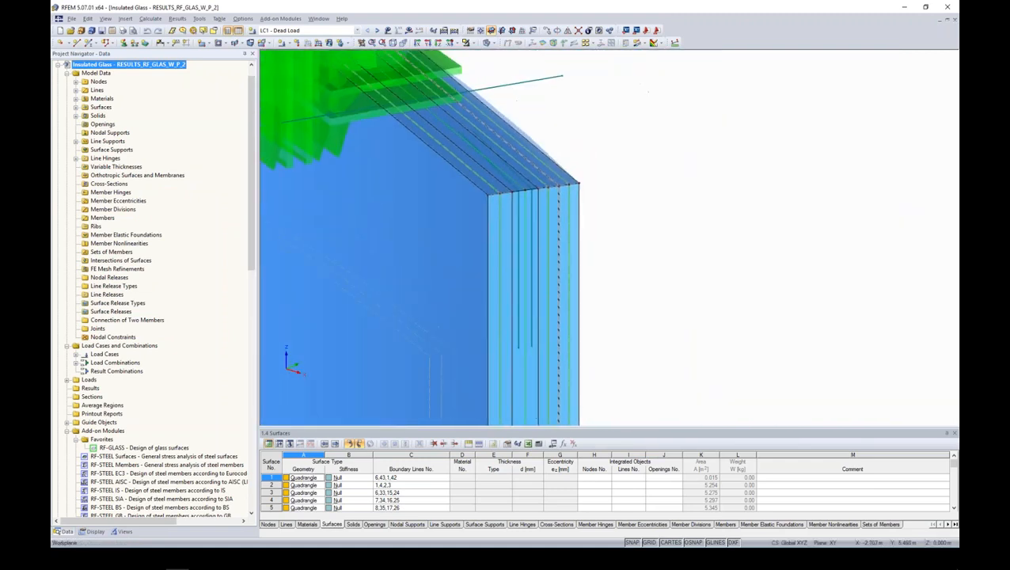
scroll(584, 167, "up", 1)
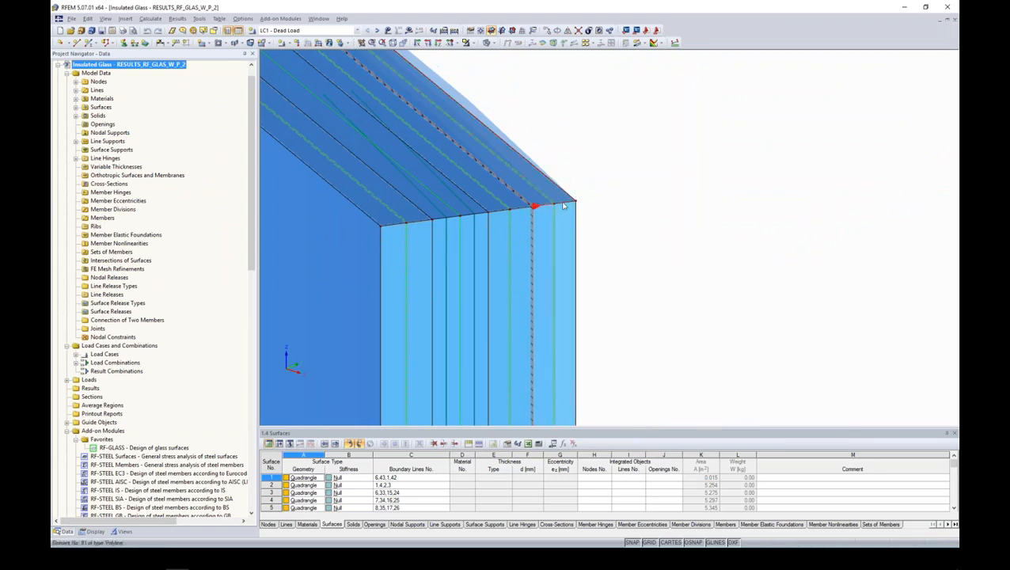
scroll(547, 210, "up", 3)
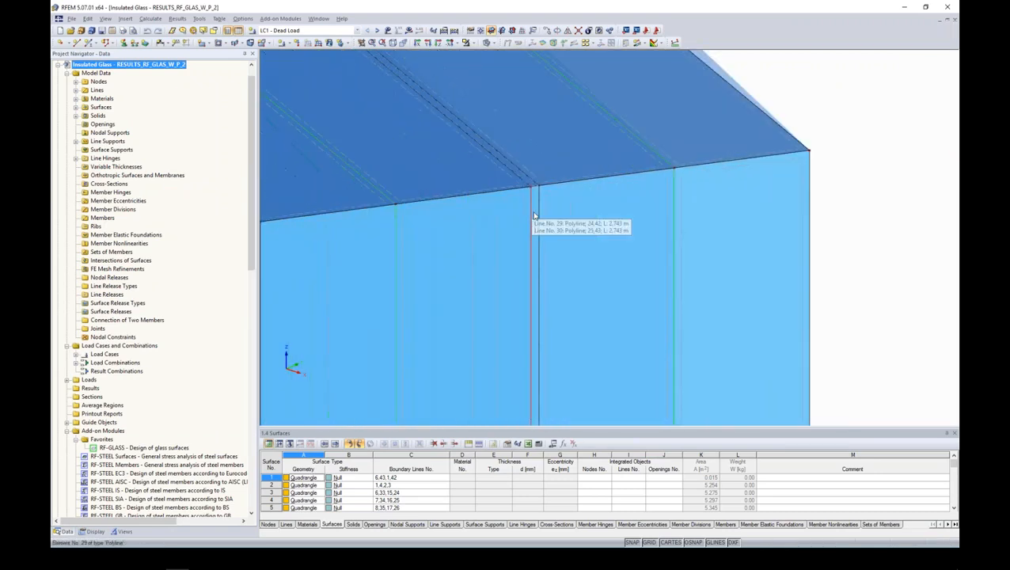
scroll(538, 215, "down", 3)
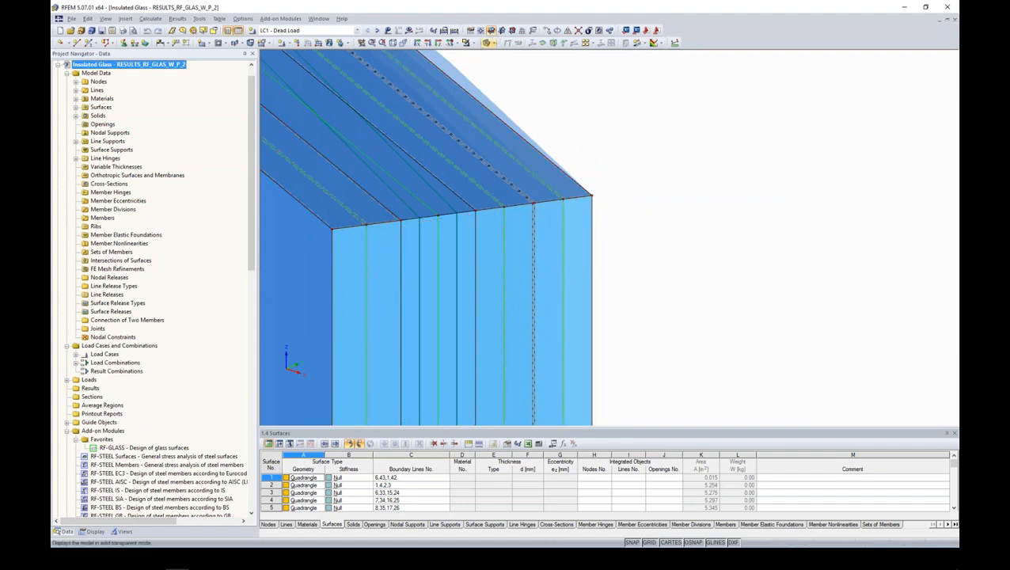
- View the panel's corner layers in wireframe display and restore the solid transparent display
left_click(486, 43)
left_click(496, 59)
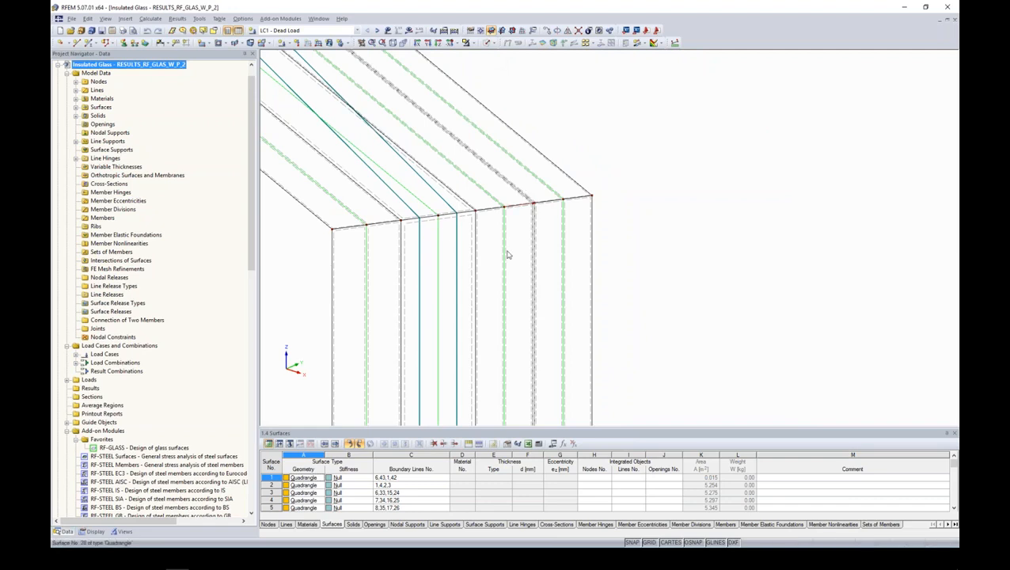
scroll(507, 254, "down", 5)
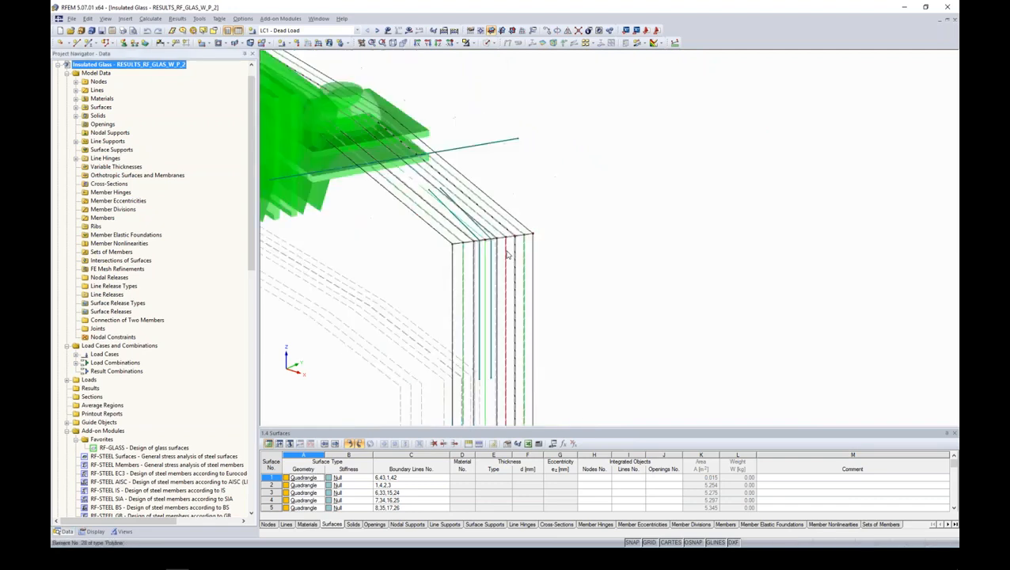
left_click(494, 43)
left_click(507, 74)
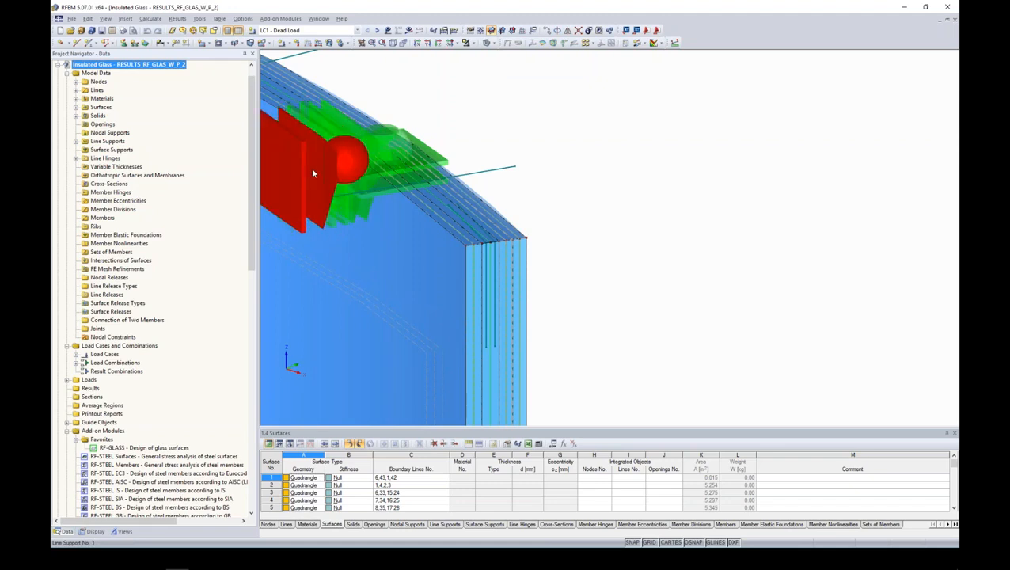
- Examine the line supports along the top and side edges of the curved glass panel
scroll(416, 154, "down", 1)
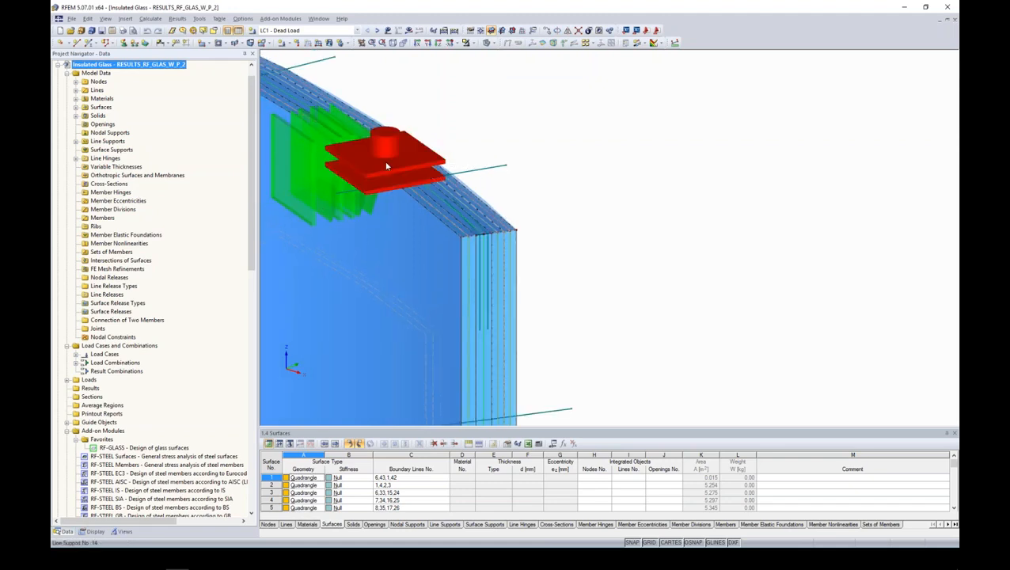
scroll(388, 167, "down", 2)
scroll(407, 178, "down", 4)
middle_click_drag(512, 268, 710, 227)
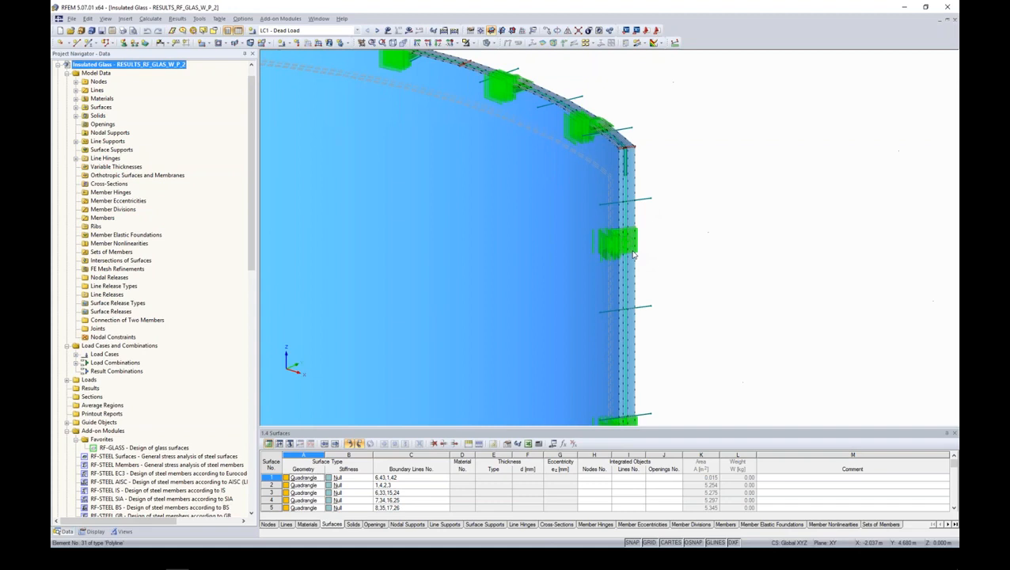
scroll(677, 263, "down", 3)
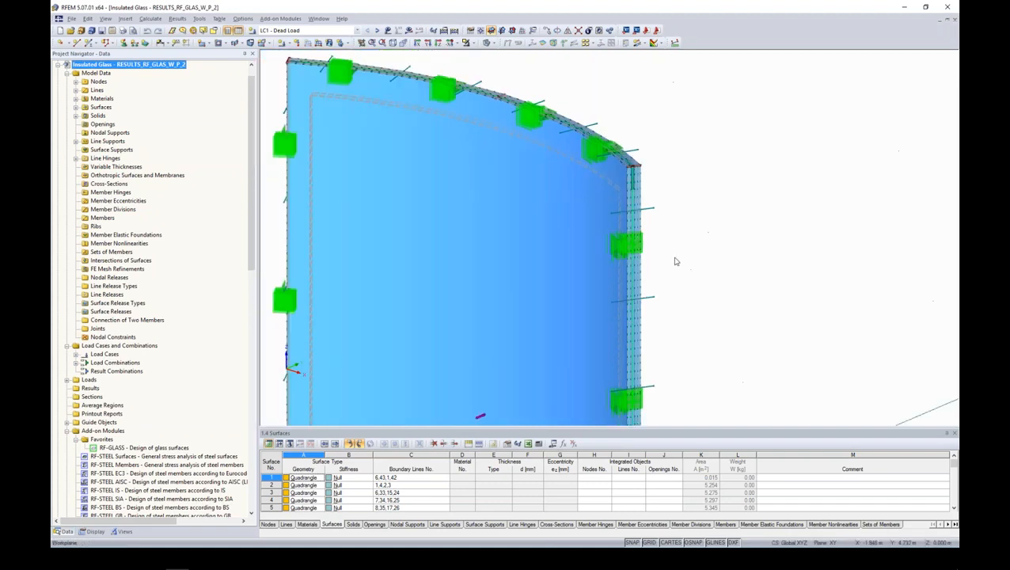
middle_click_drag(677, 262, 698, 231)
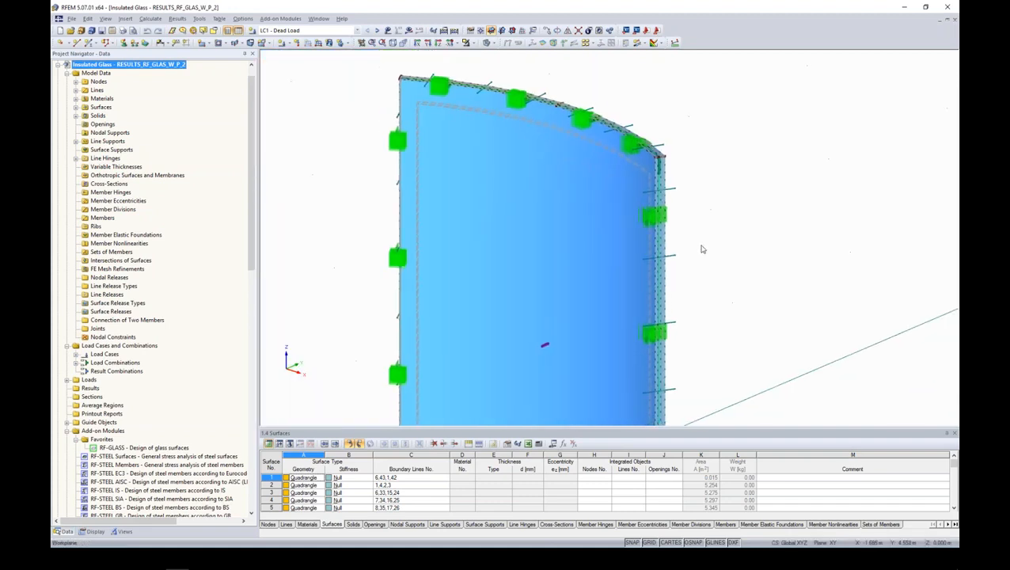
scroll(682, 231, "down", 4)
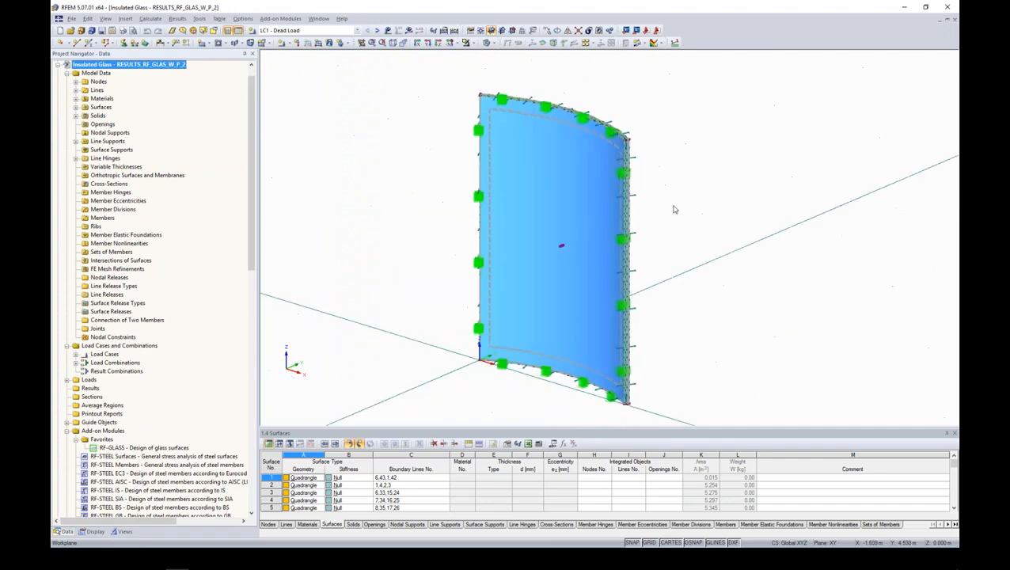
- Select load case LC5 - Climatic Load and display its loads on the panel model
middle_click_drag(674, 210, 627, 213)
left_click(355, 32)
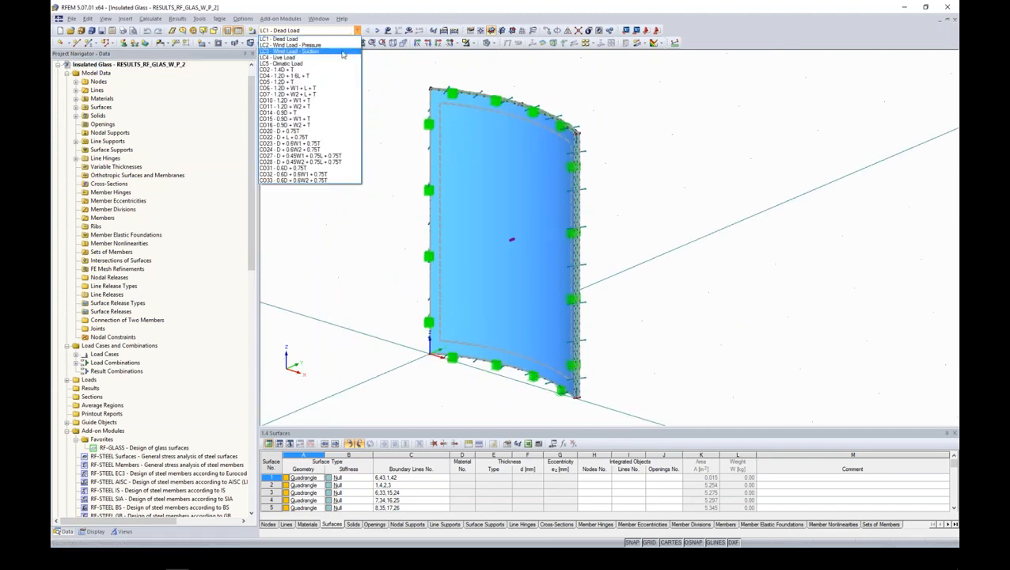
left_click(338, 63)
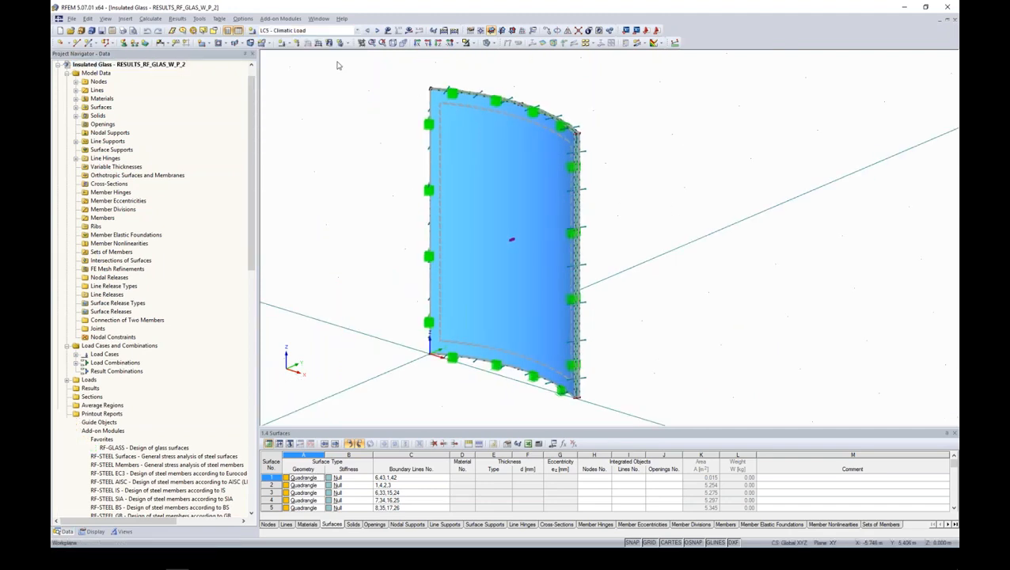
left_click(388, 30)
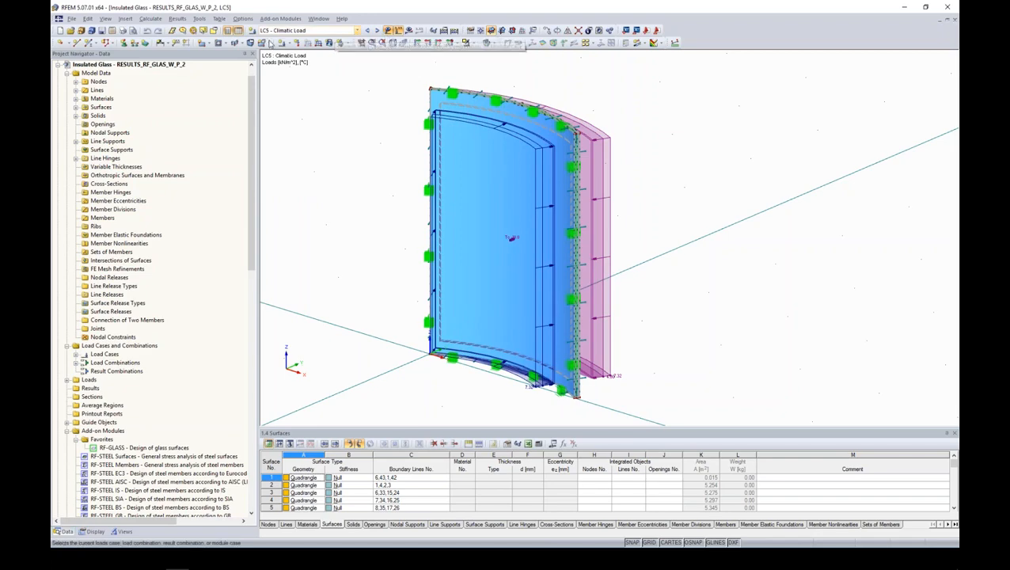
middle_click_drag(701, 203, 666, 176, "ctrl")
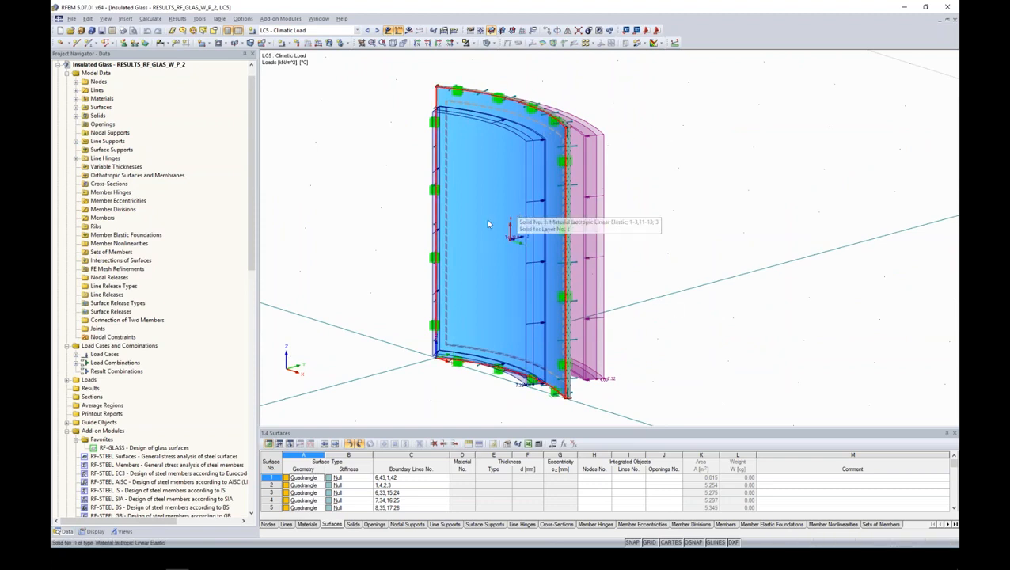
- Collapse the insulated glass model's data, switch to the Glass Global Detail Support model and expand its model data
scroll(251, 234, "up", 1)
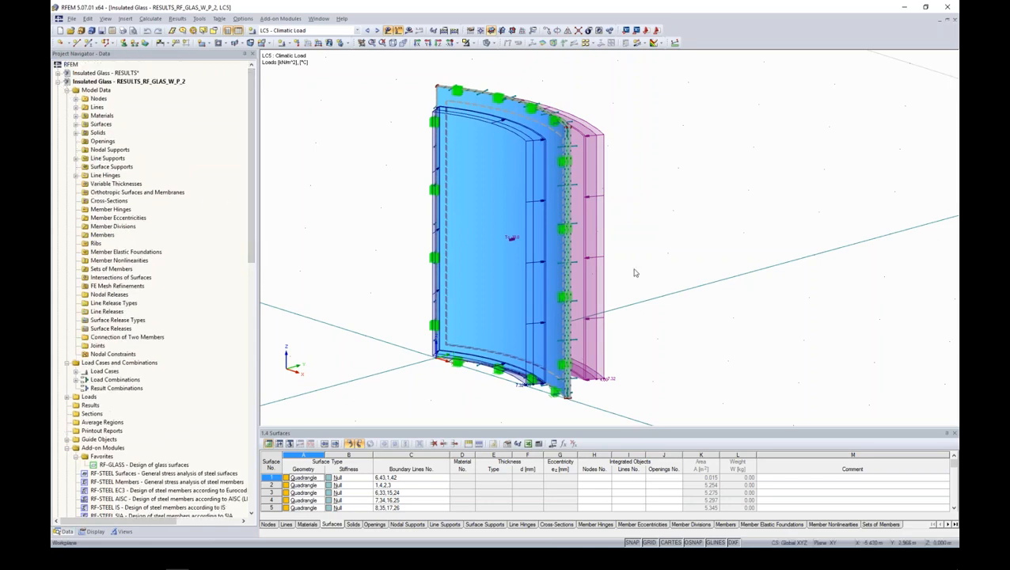
left_click(58, 83)
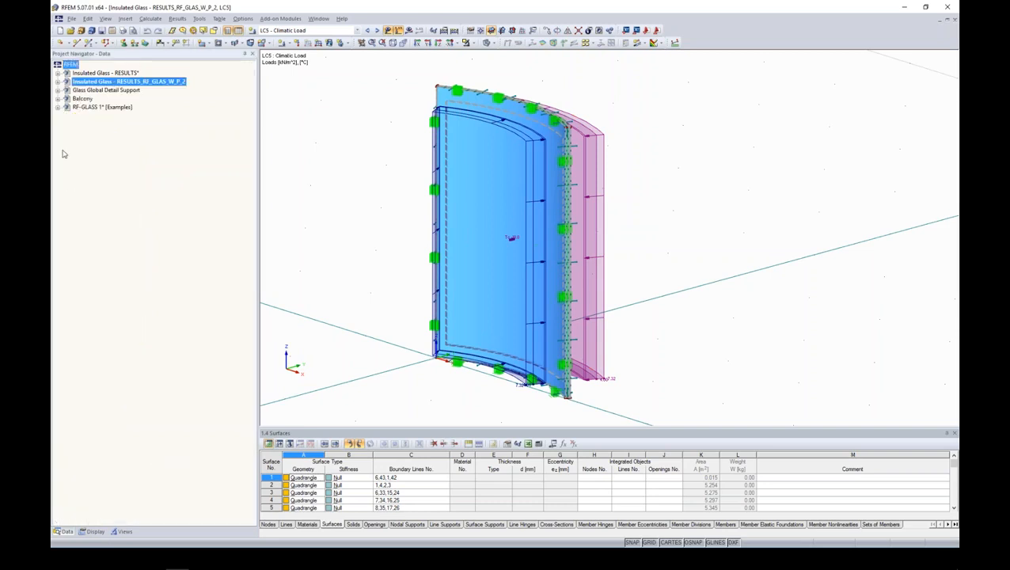
left_click(58, 90)
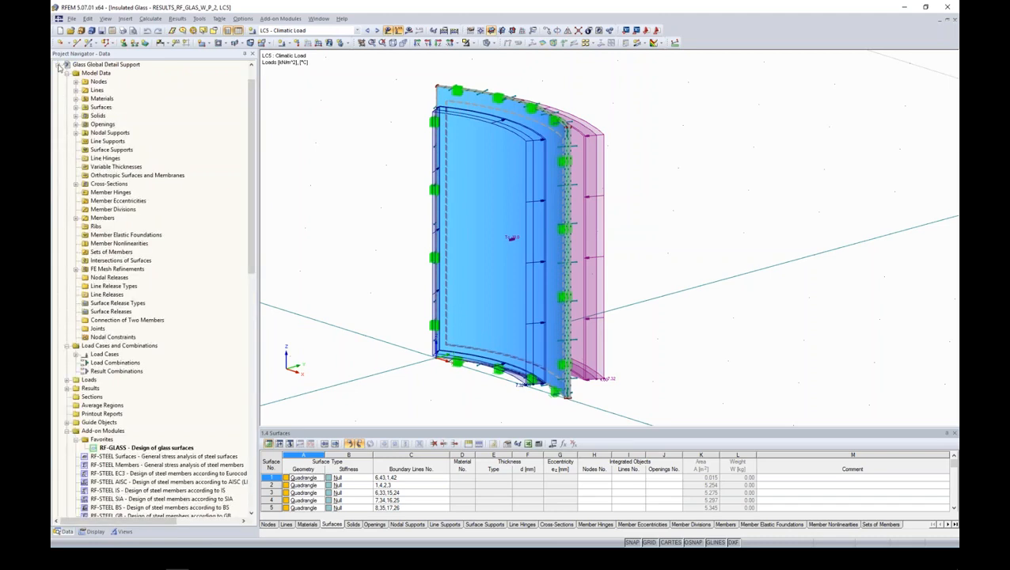
left_click(58, 69)
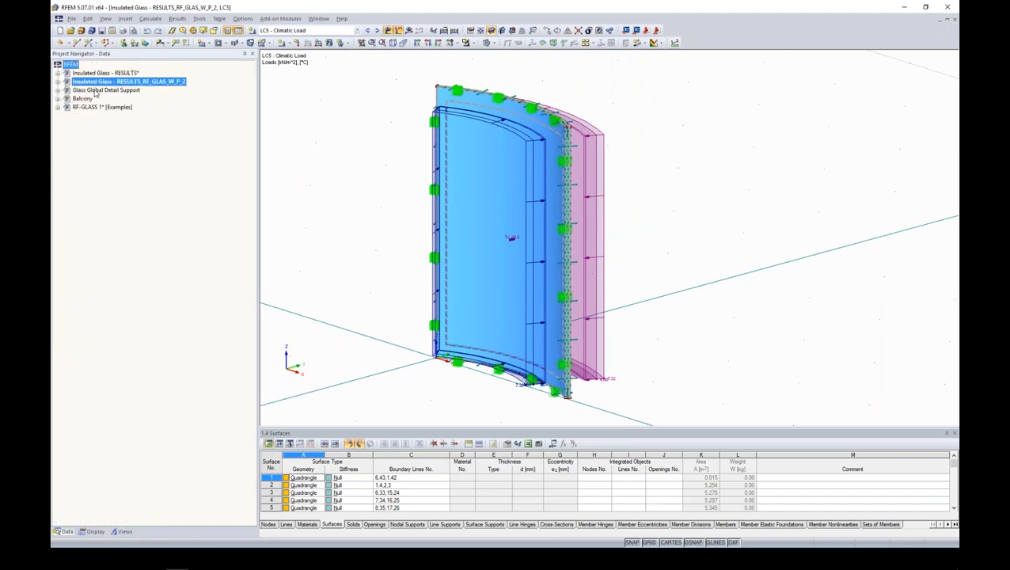
double_click(95, 90)
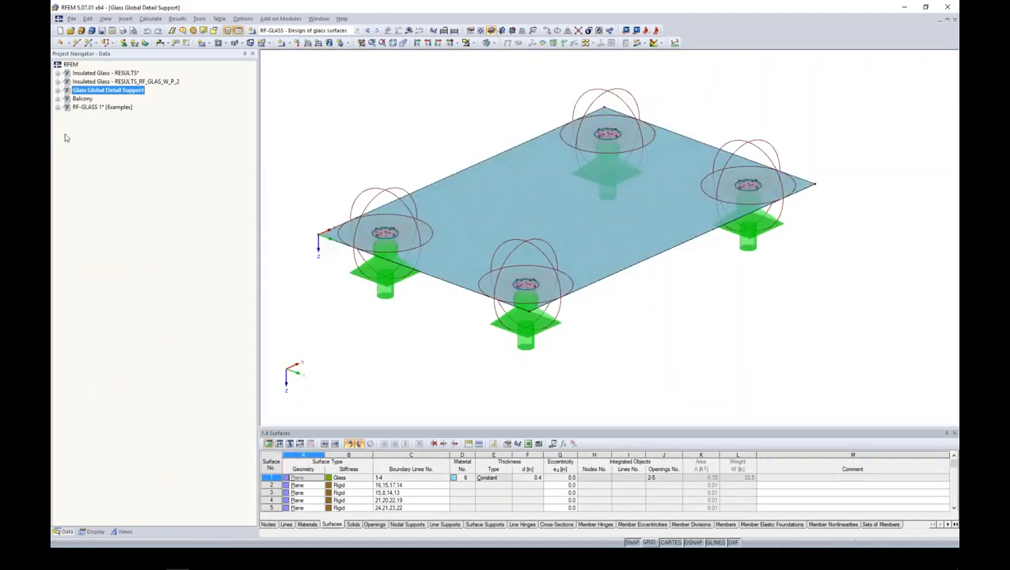
left_click(58, 92)
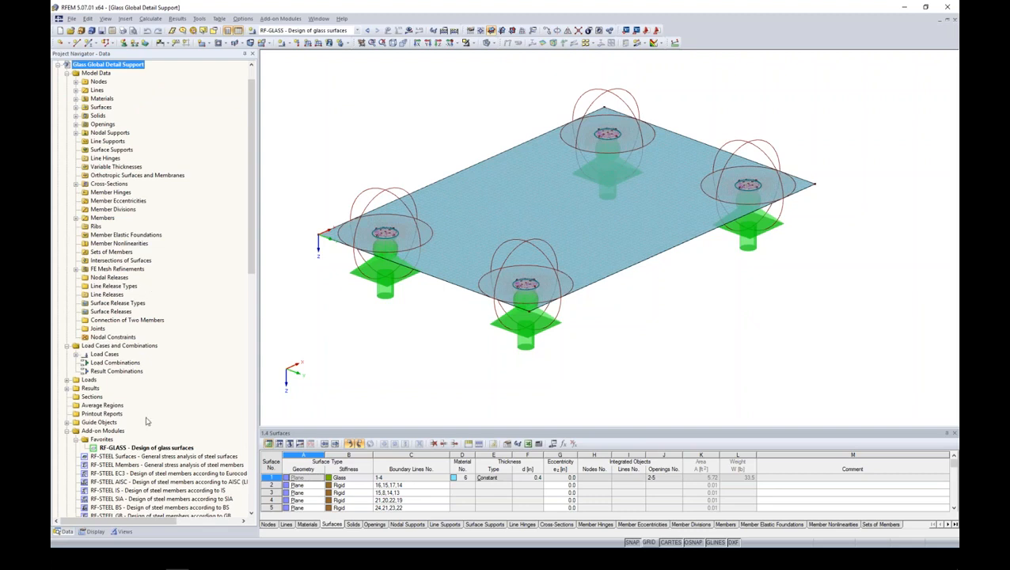
- Hide the FE mesh refinements in the display of the point-supported glass plate
left_click(95, 532)
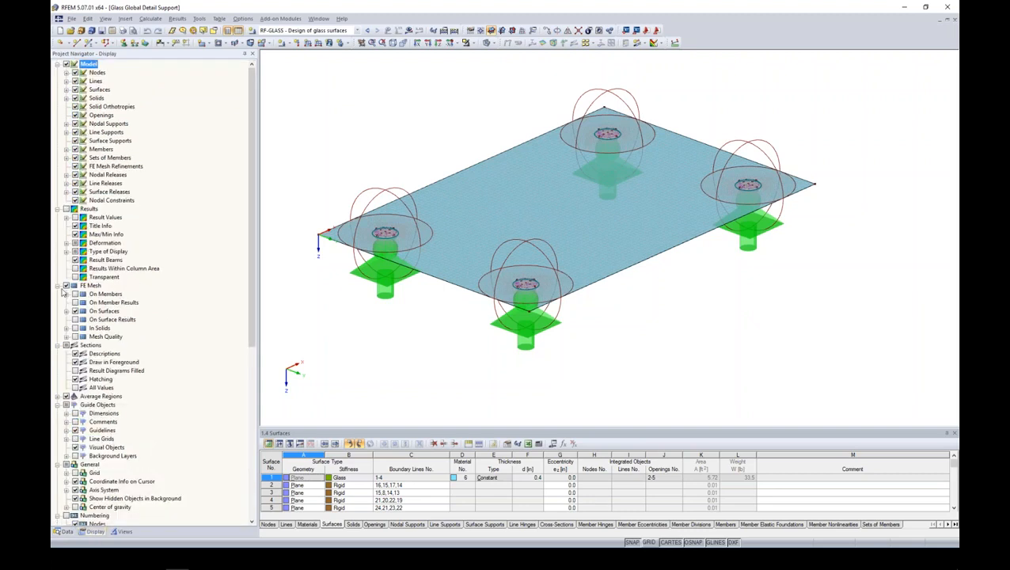
left_click(76, 166)
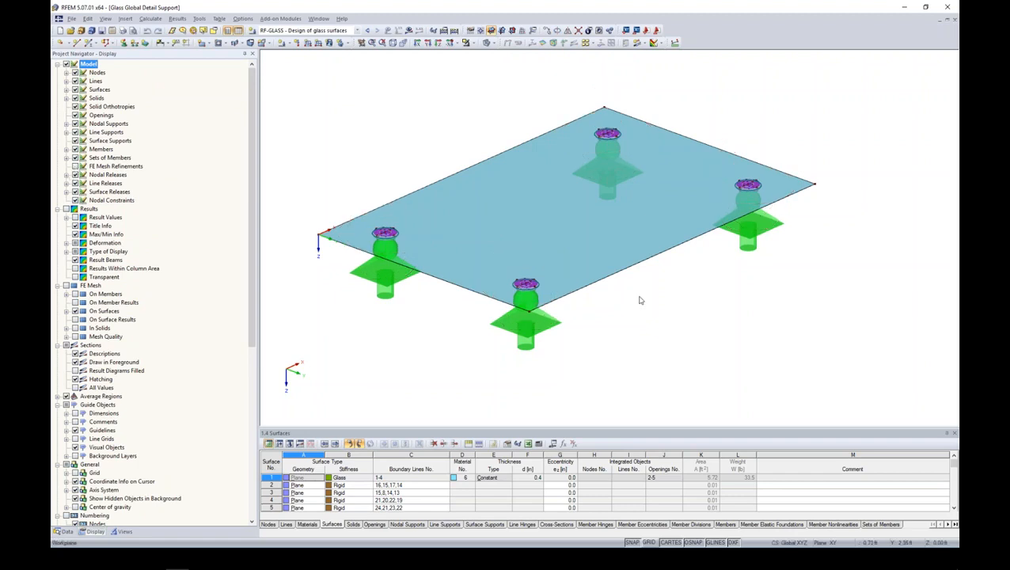
middle_click_drag(641, 301, 642, 315, "ctrl")
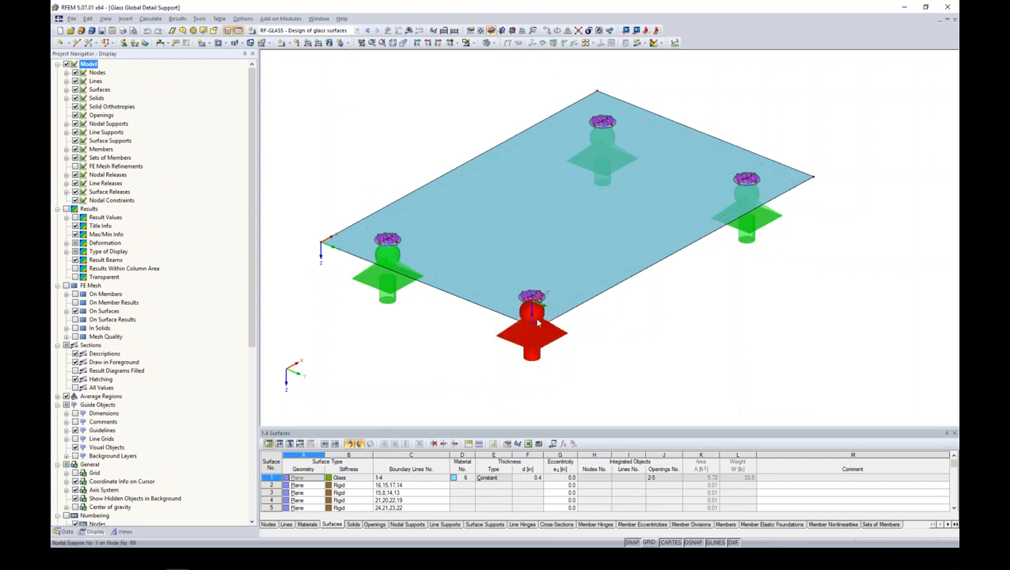
- Check the properties of surfaces 43 and 47 at the front point support without changing them
scroll(538, 317, "up", 5)
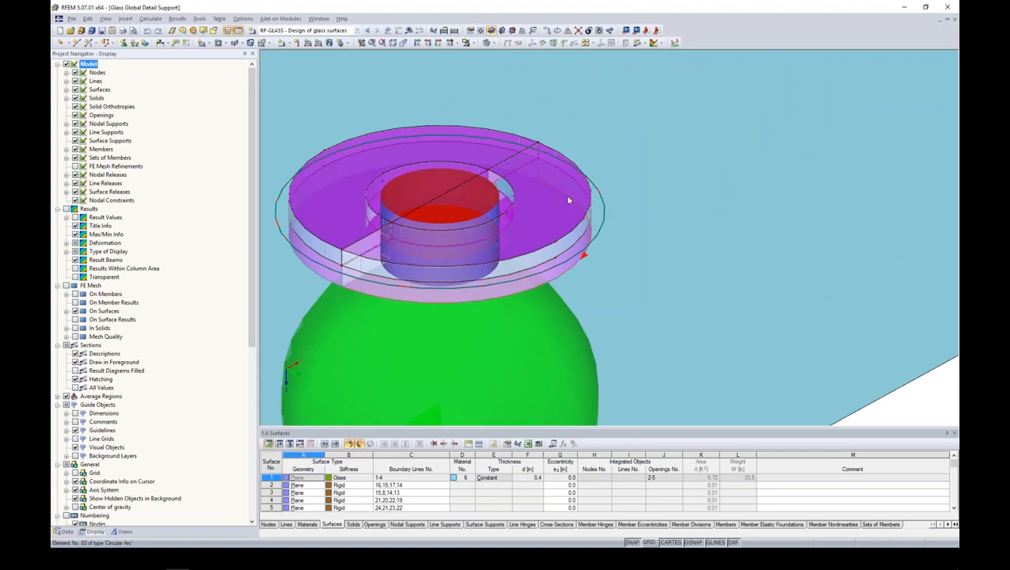
double_click(511, 166)
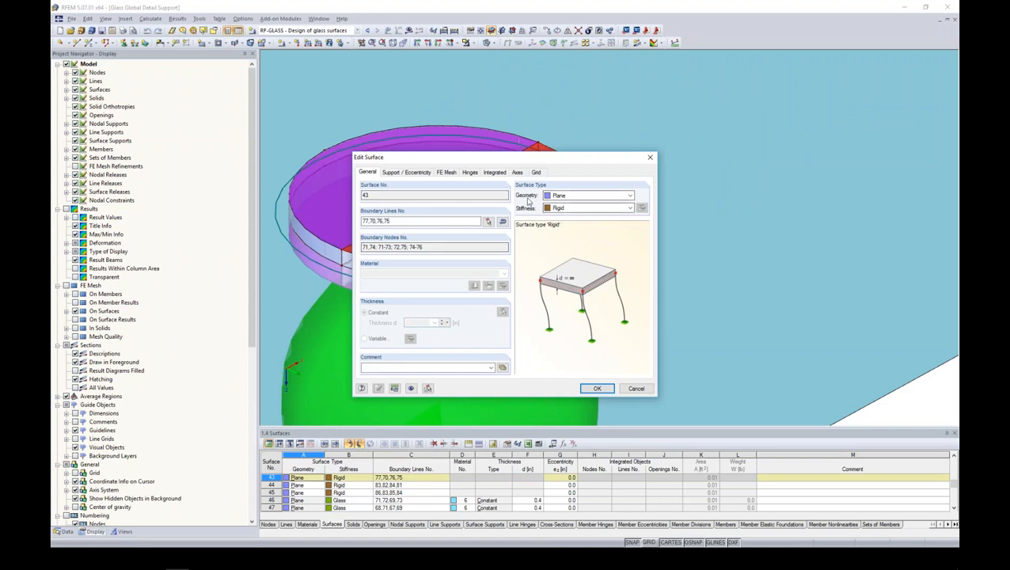
left_click(636, 388)
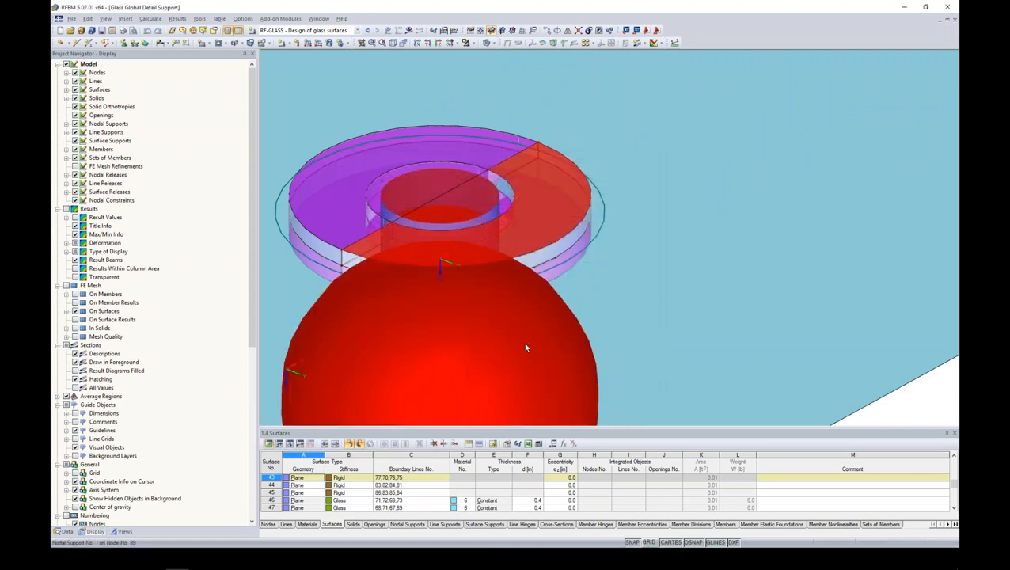
left_click(546, 259)
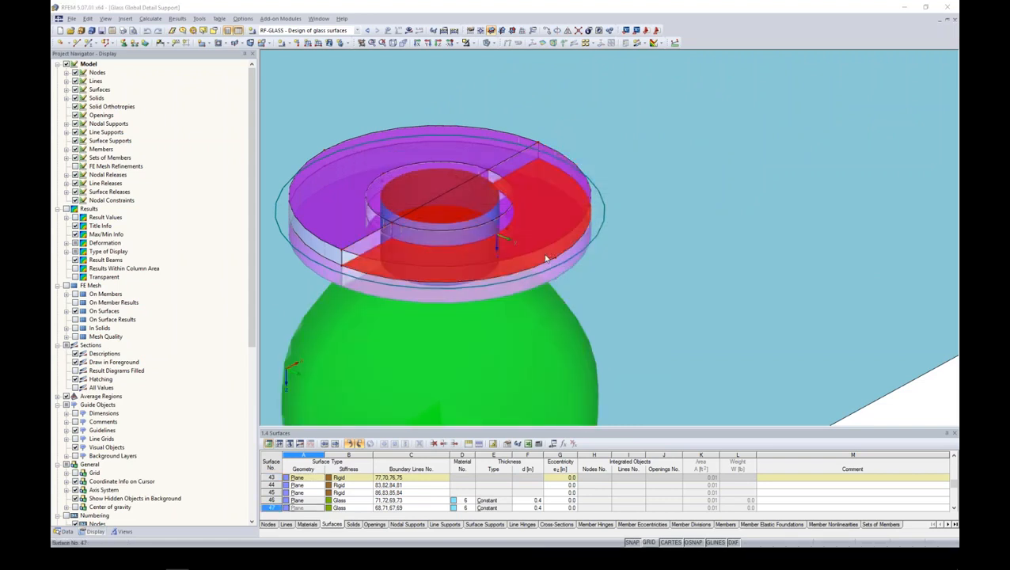
double_click(545, 259)
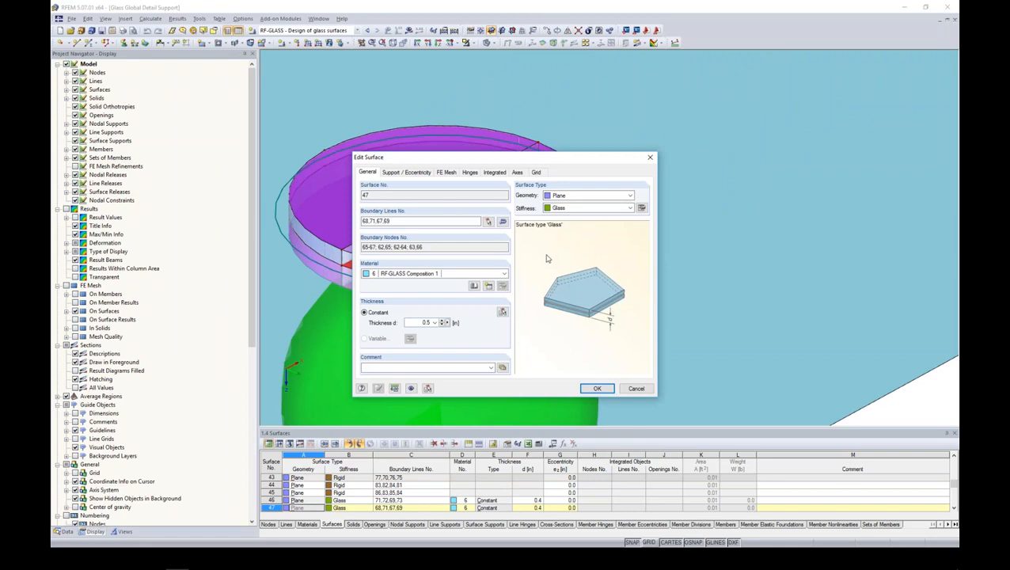
left_click(637, 389)
- Open solid 9 at the point support and examine its contact settings between surfaces 47 and 43
scroll(603, 294, "down", 2)
middle_click_drag(622, 333, 668, 293, "ctrl")
scroll(627, 264, "down", 5)
scroll(604, 203, "up", 5)
scroll(605, 203, "up", 2)
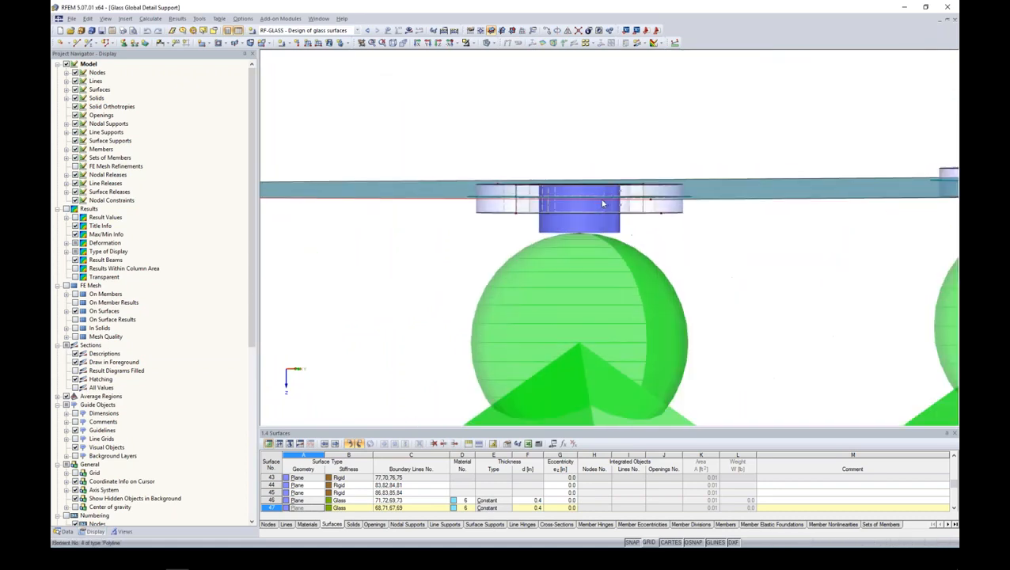
double_click(654, 193)
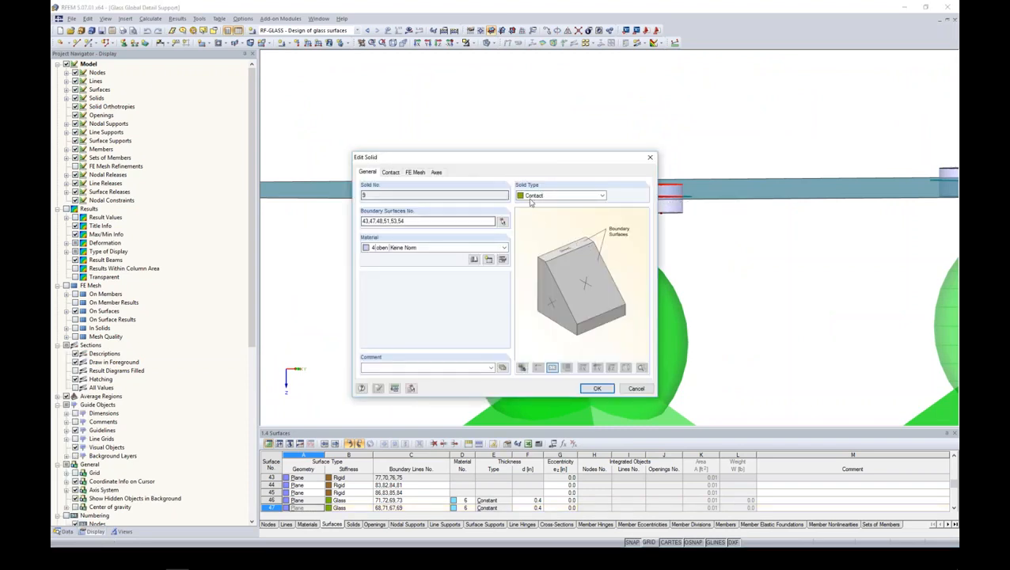
left_click(391, 172)
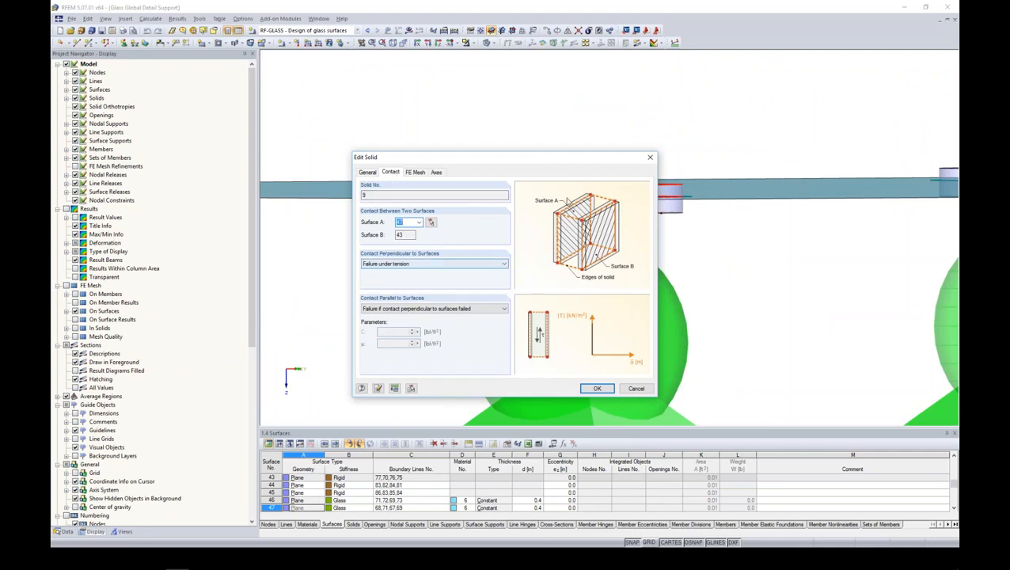
- Compare solid 9's contact settings with the point support in the model, close them unchanged and view the neighbouring supports
left_click_drag(554, 158, 407, 122)
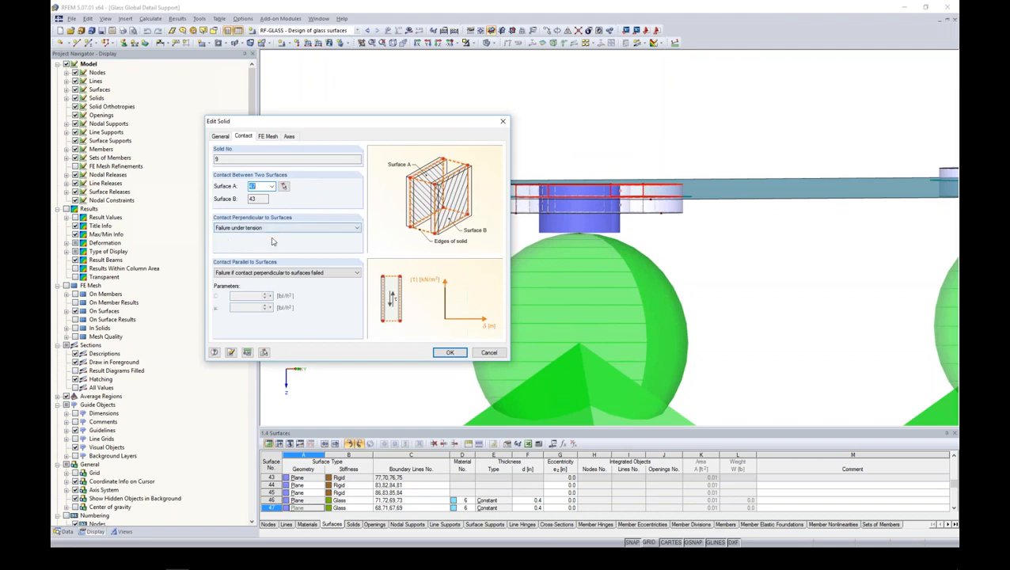
left_click(488, 353)
middle_click_drag(674, 234, 670, 202, "ctrl")
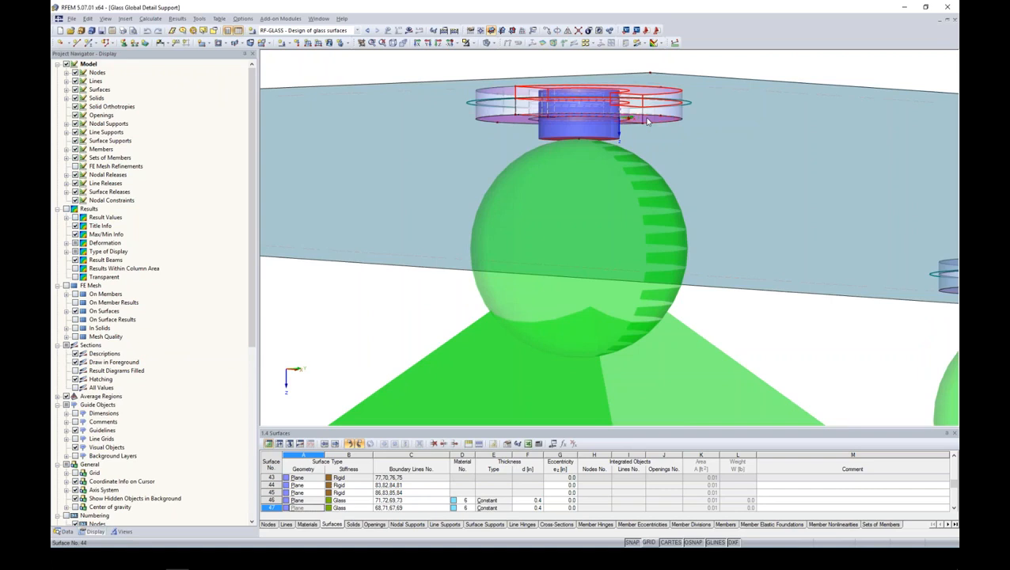
scroll(648, 121, "down", 5)
middle_click_drag(716, 207, 734, 293, "ctrl")
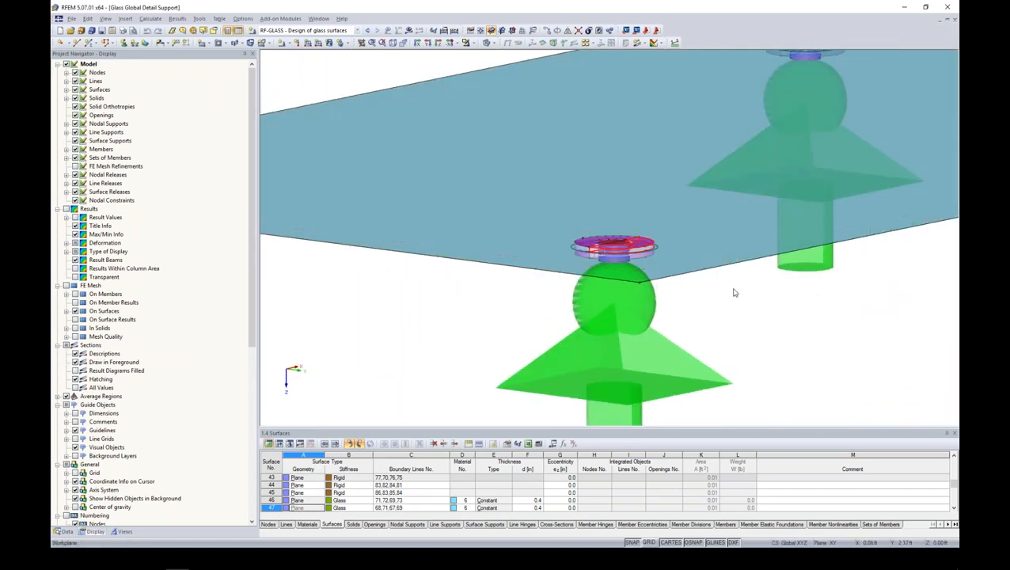
scroll(734, 293, "down", 4)
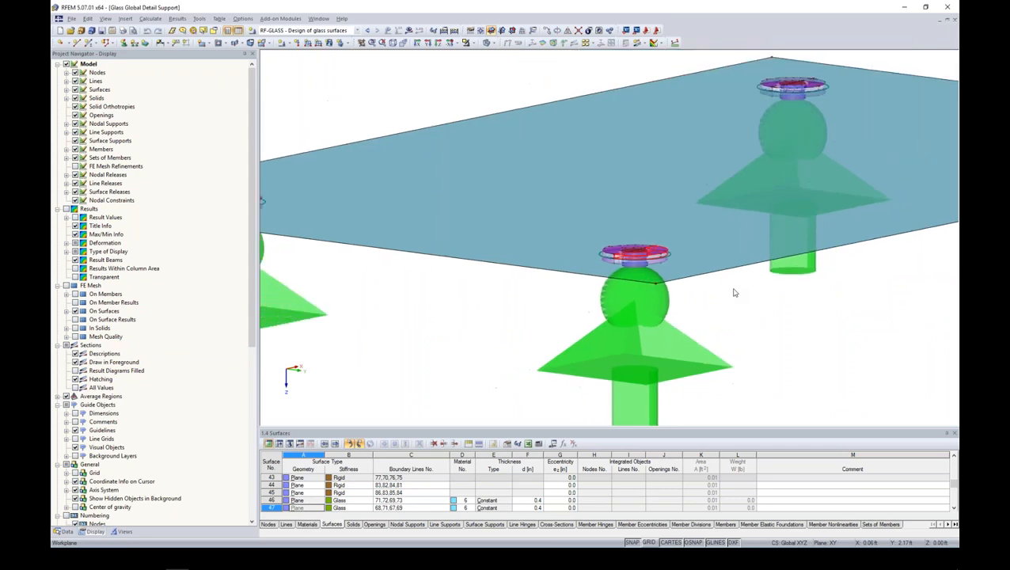
middle_click_drag(762, 302, 637, 274)
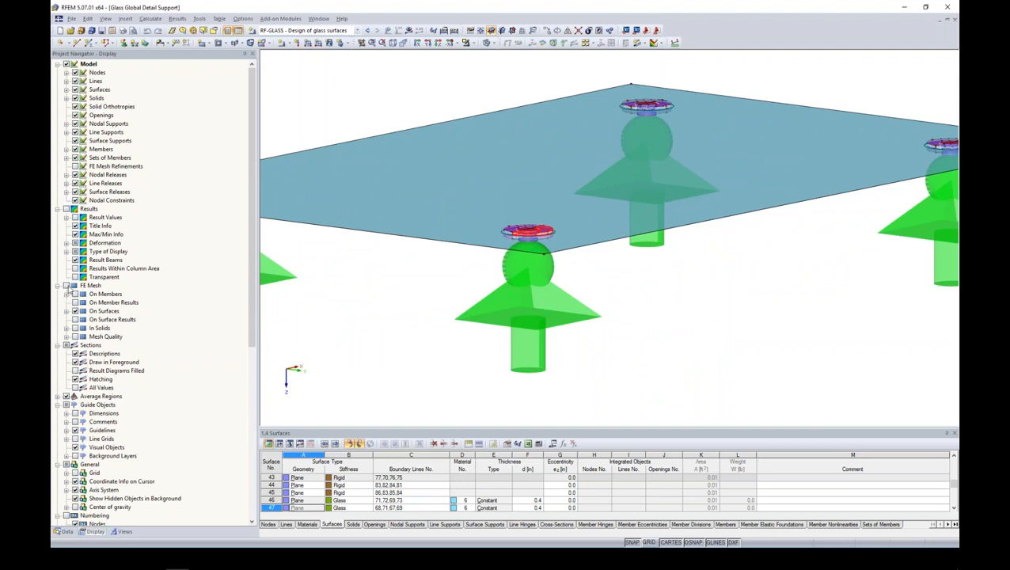
- Show the FE mesh on the surfaces of the point-supported glass plate and inspect it around the supports
left_click(67, 286)
middle_click_drag(416, 274, 416, 343, "ctrl")
scroll(416, 343, "down", 4)
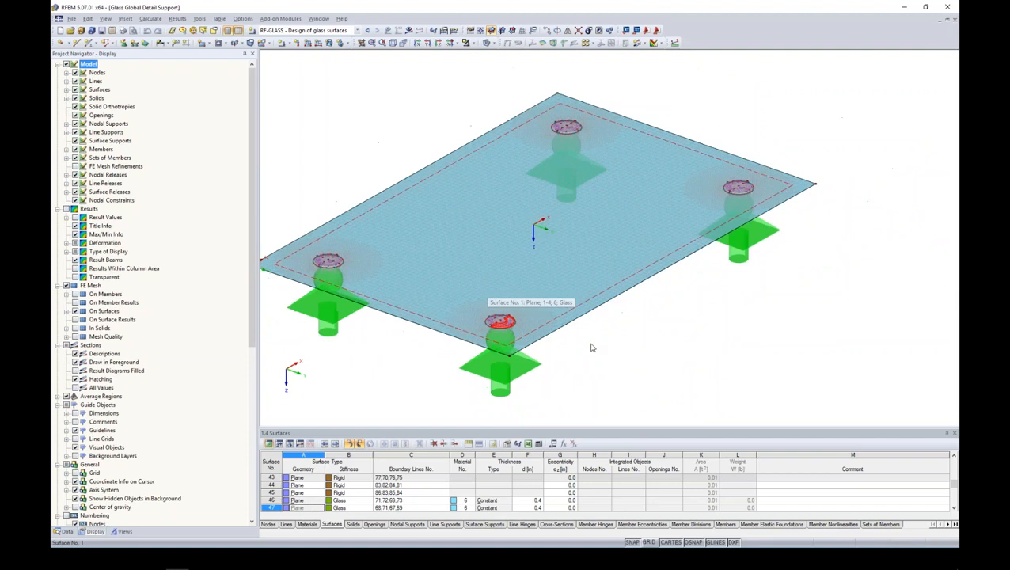
middle_click_drag(592, 348, 605, 338)
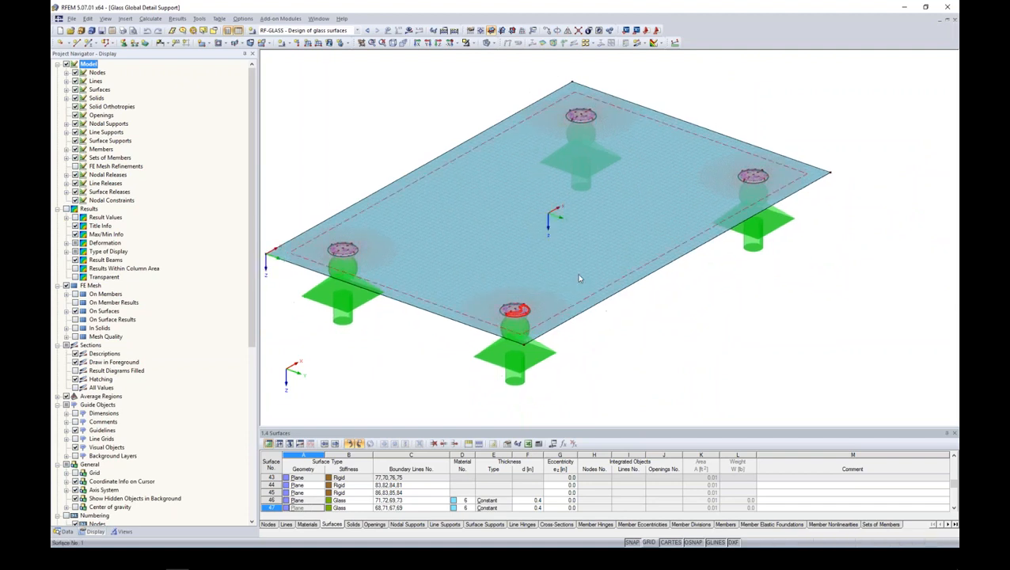
scroll(580, 280, "up", 5)
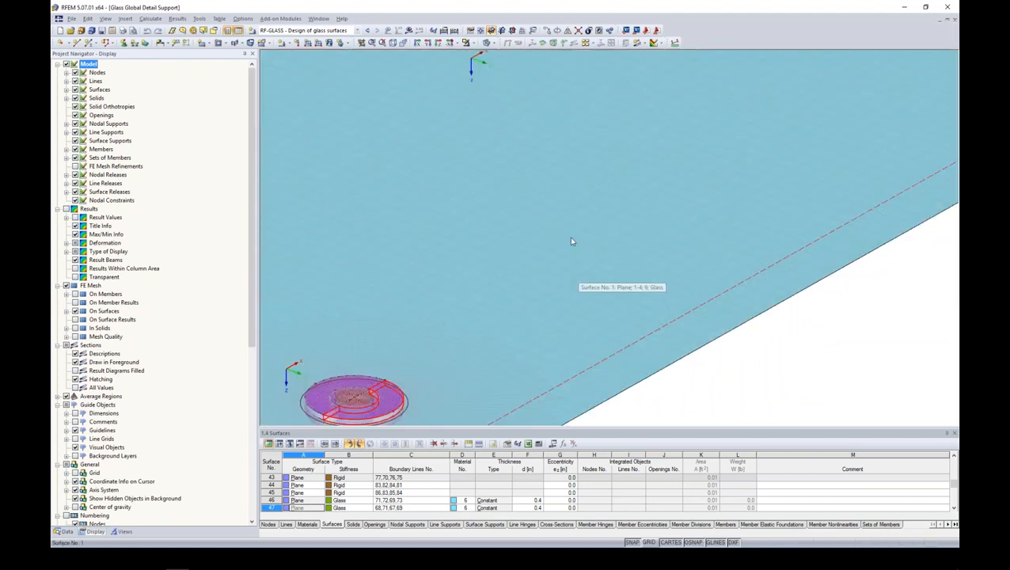
scroll(569, 236, "down", 5)
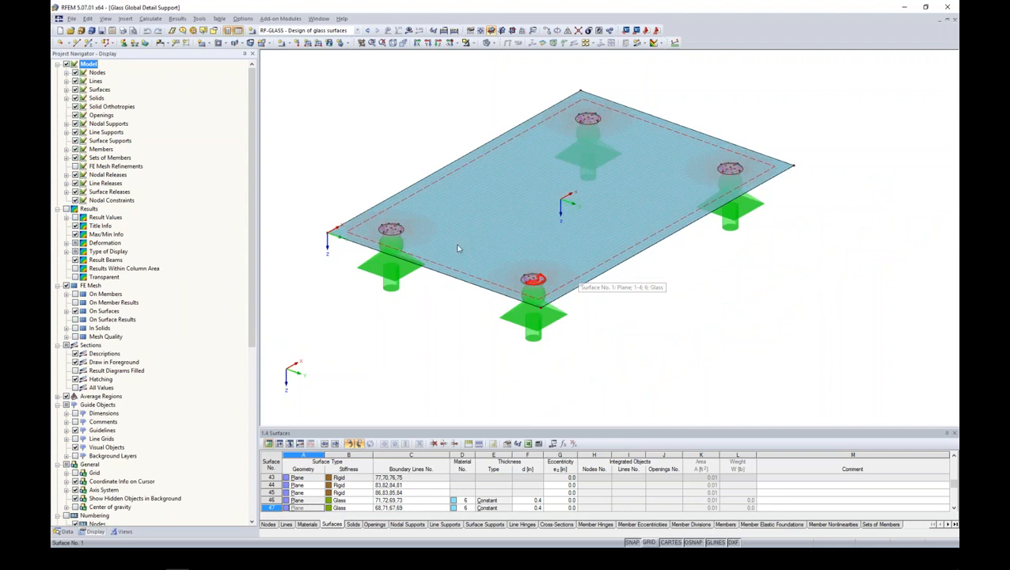
- Show the FE mesh refinements in the display and inspect the one around the front point support
left_click(76, 167)
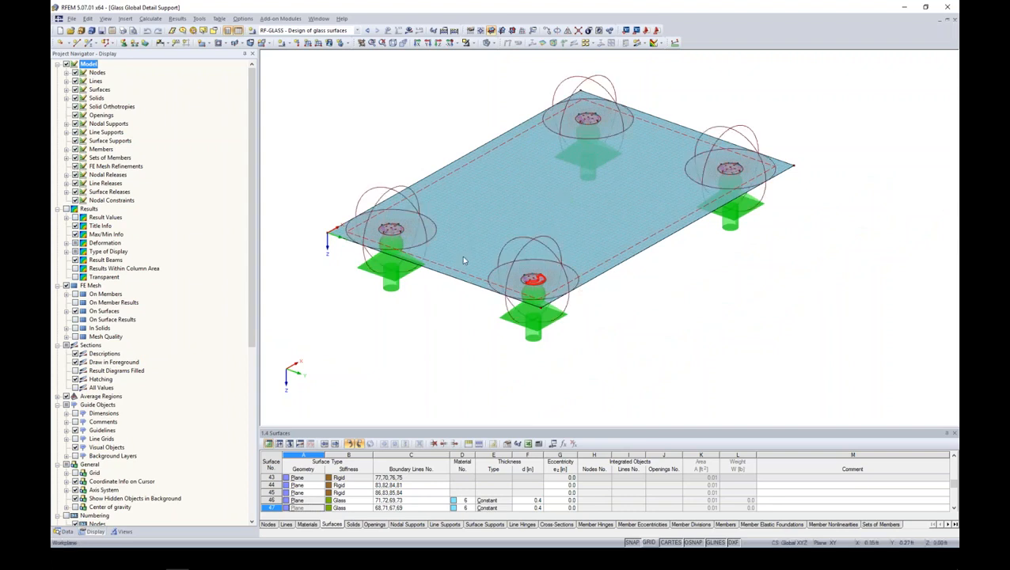
scroll(547, 263, "up", 4)
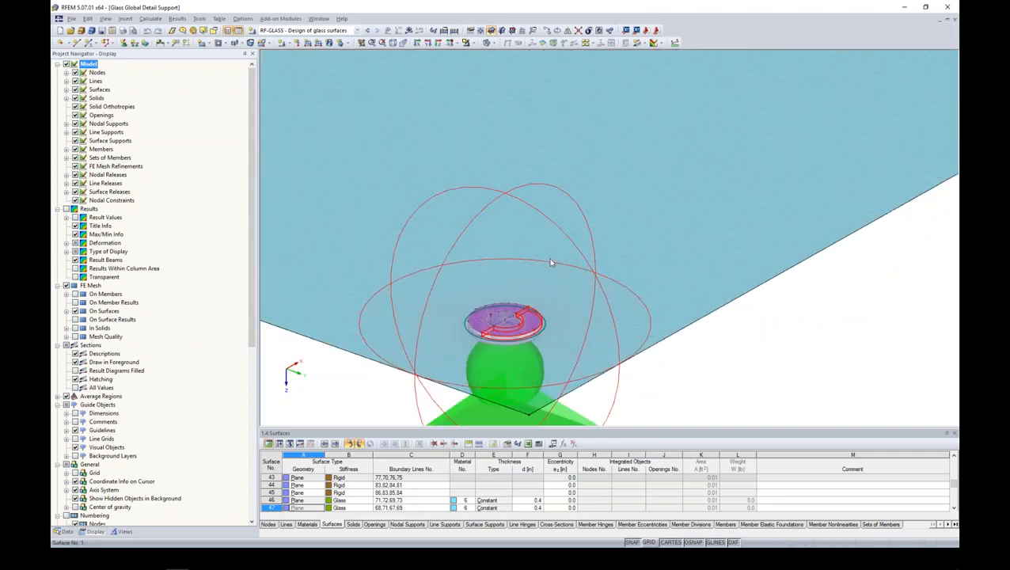
scroll(551, 263, "down", 2)
scroll(572, 263, "down", 2)
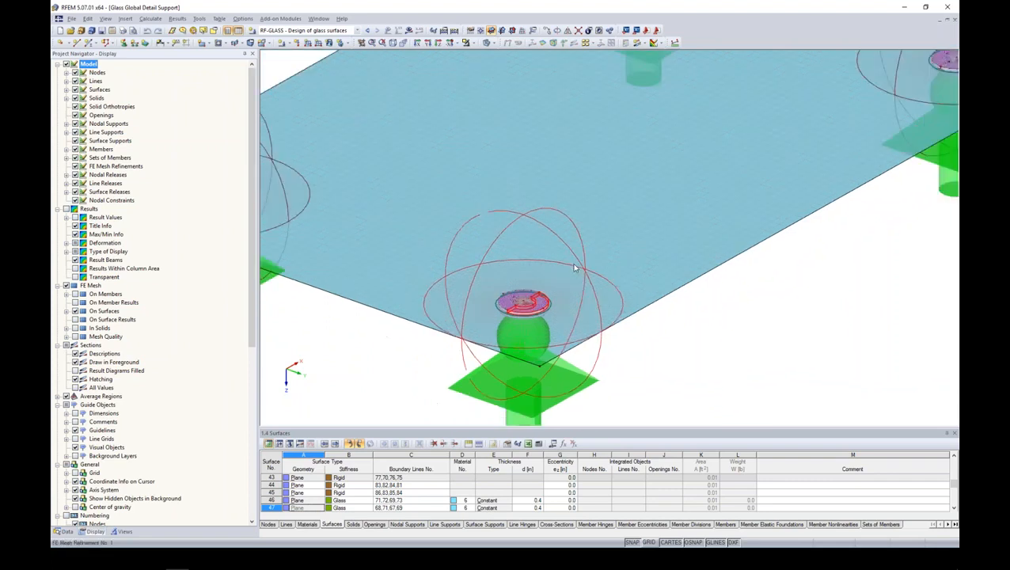
- Open the circular FE mesh refinement at the front support and check its inner target FE length in full precision without changing it
double_click(538, 222)
left_click(500, 266)
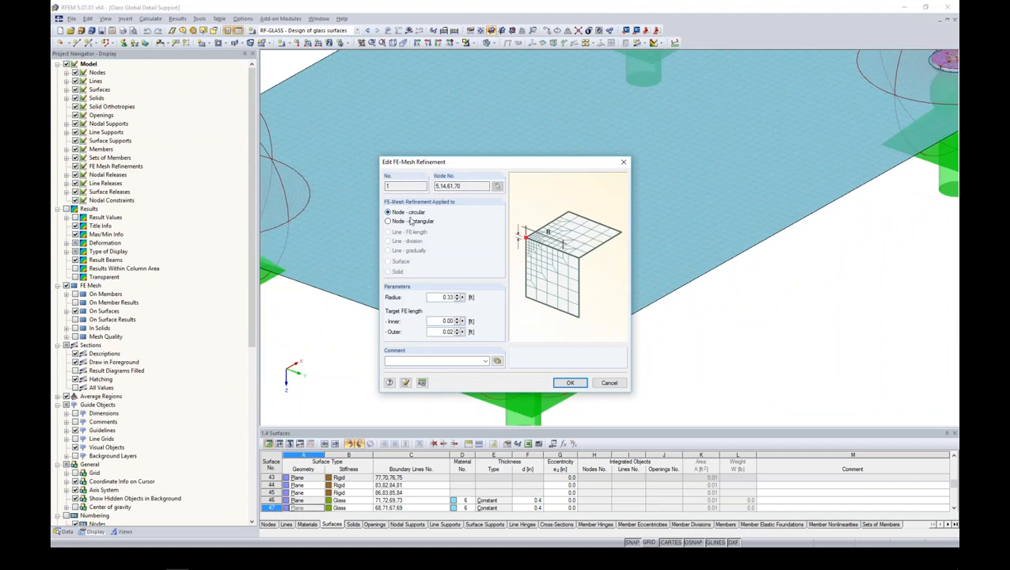
right_click(463, 324)
left_click(489, 353)
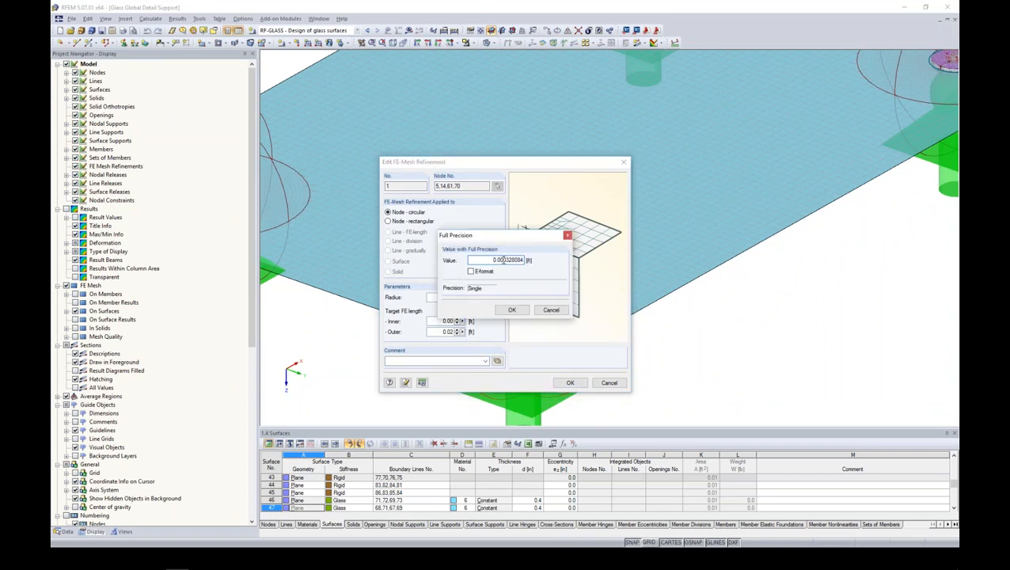
left_click(511, 309)
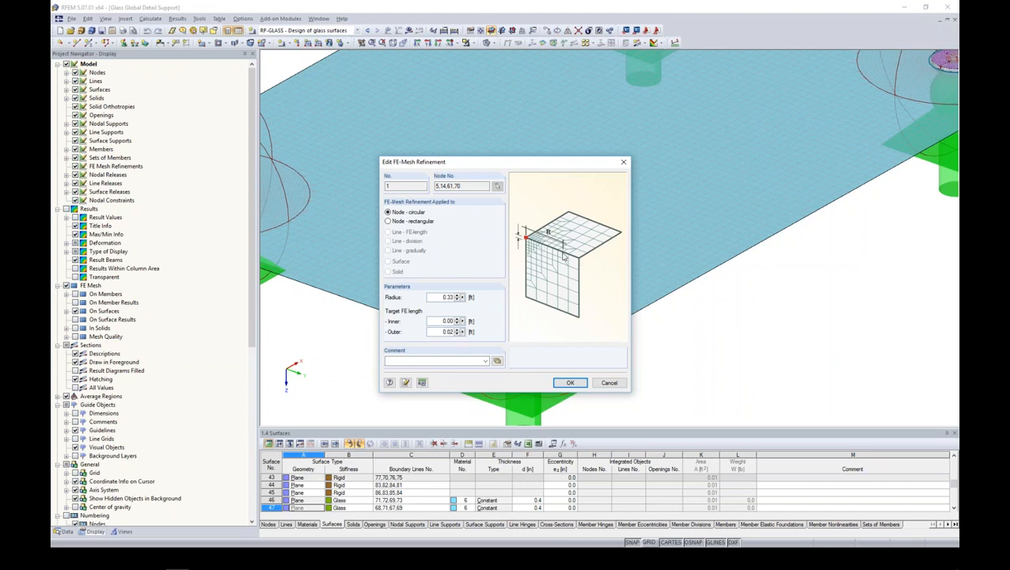
left_click(567, 383)
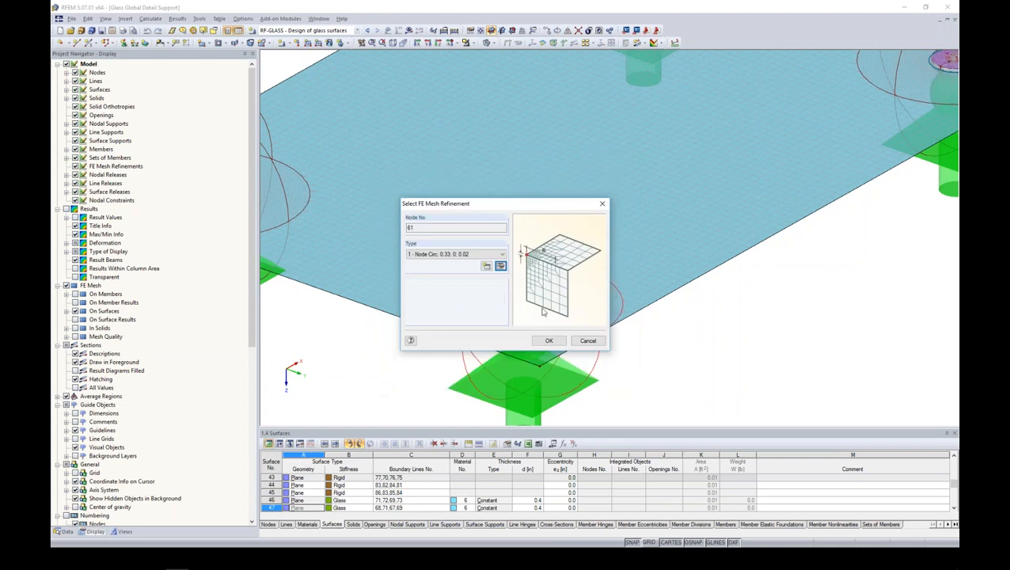
left_click(587, 341)
- Open the RF-GLASS design of the point-supported plate and check its general data, including the calculation type
scroll(552, 333, "down", 2)
scroll(523, 303, "up", 4)
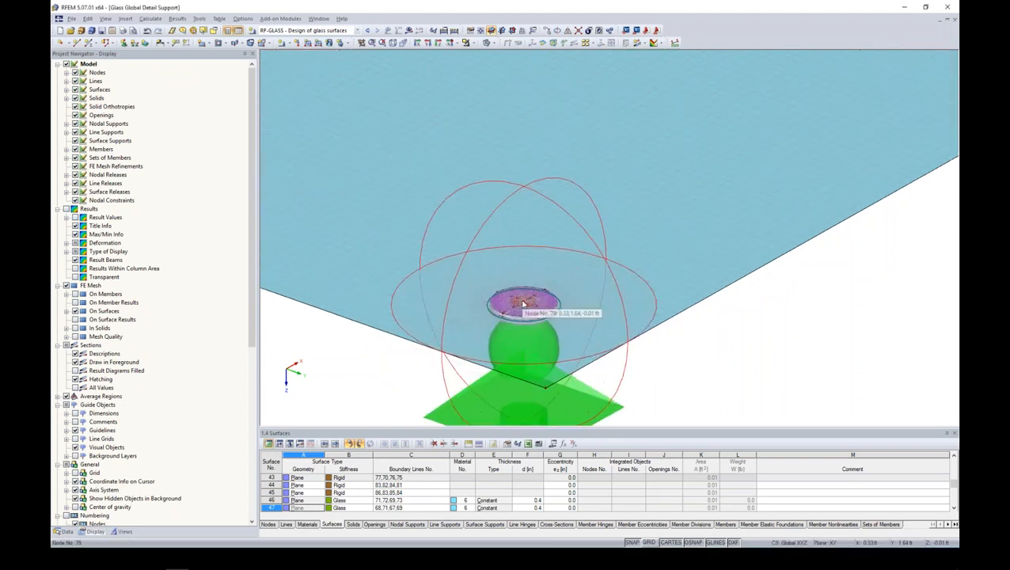
scroll(529, 307, "up", 4)
scroll(549, 320, "down", 4)
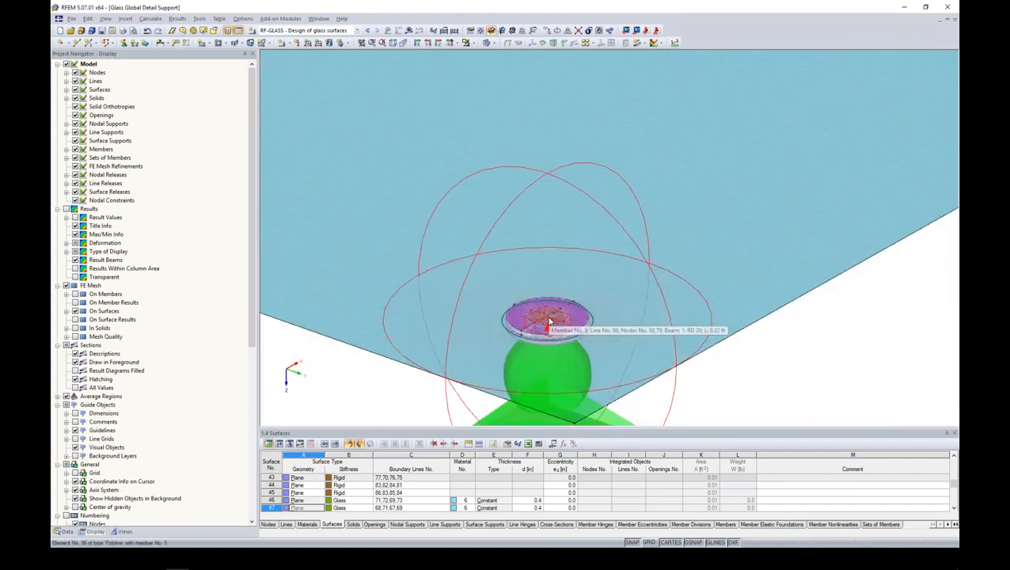
scroll(550, 320, "down", 5)
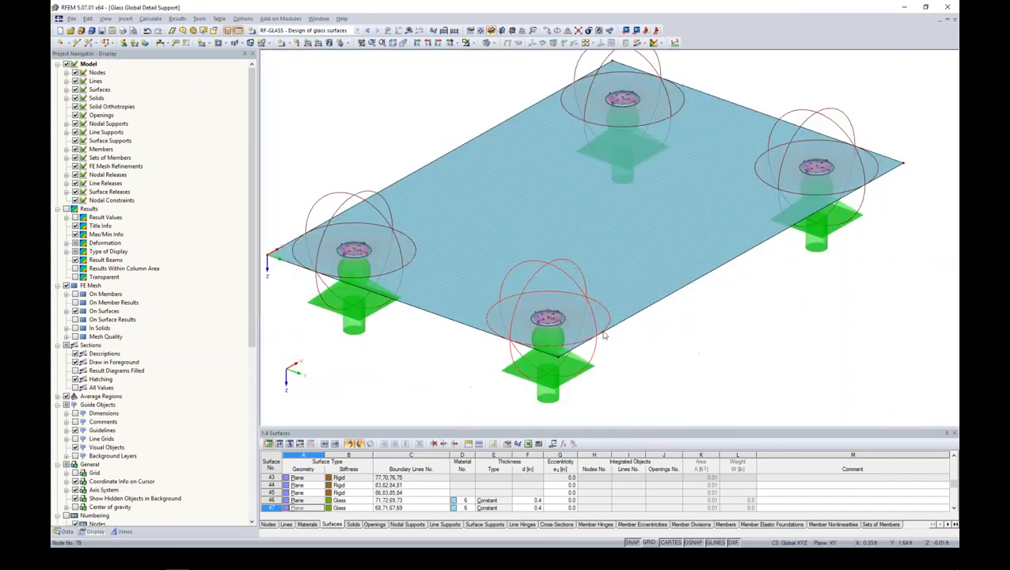
left_click(68, 532)
double_click(133, 448)
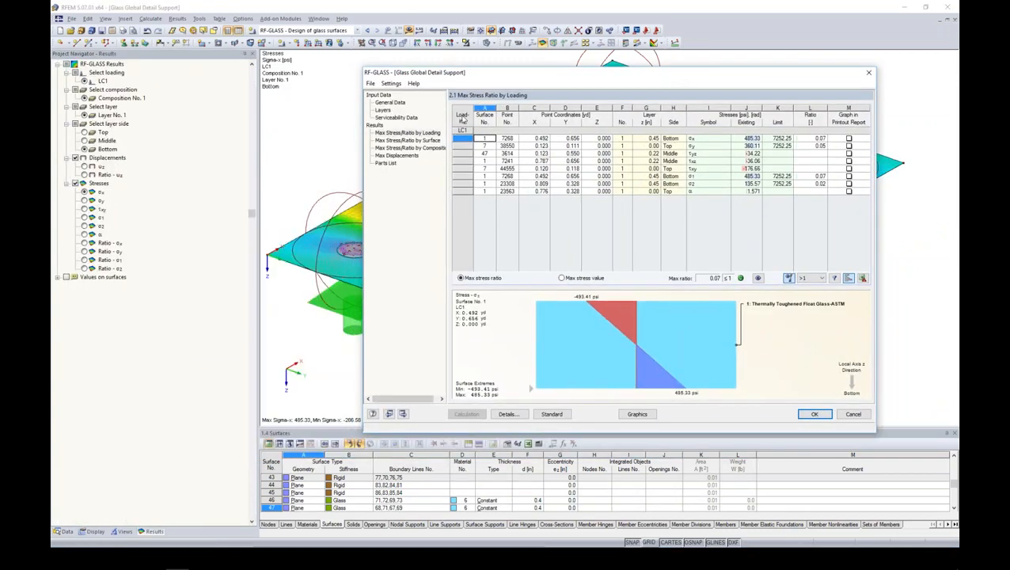
left_click(390, 102)
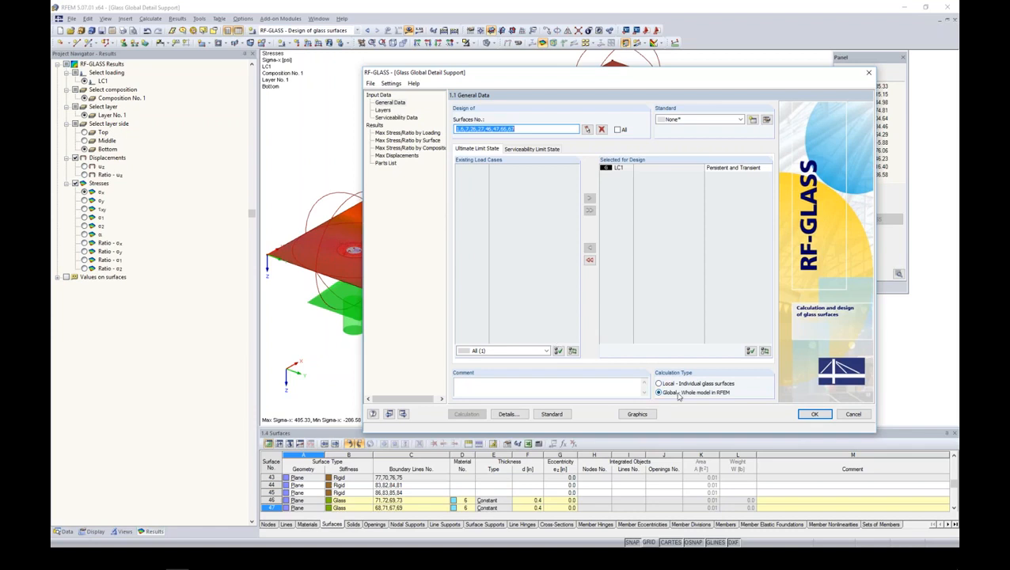
left_click_drag(443, 77, 508, 74)
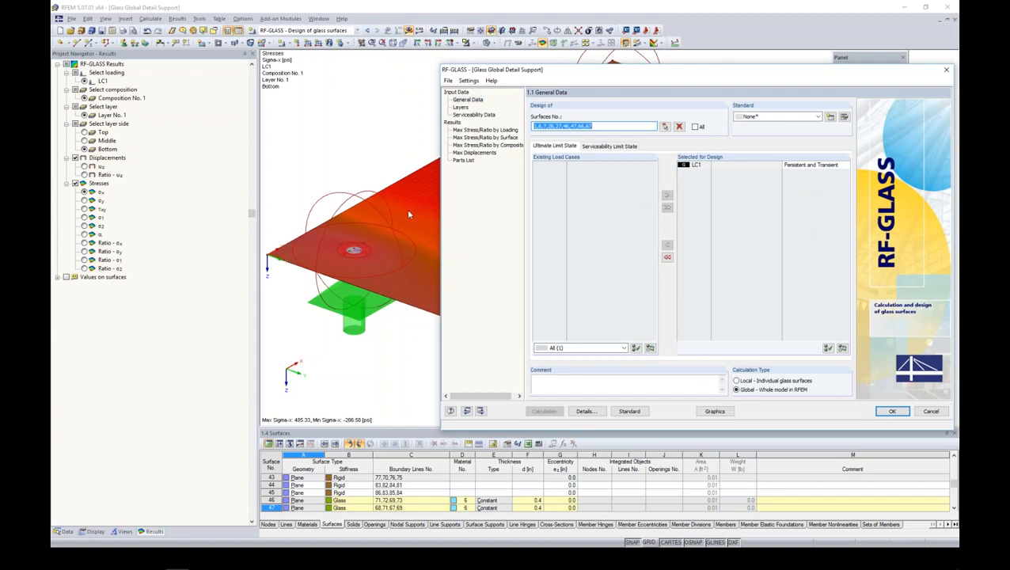
- Check the glass layer composition and the serviceability data of the RF-GLASS design
left_click(461, 108)
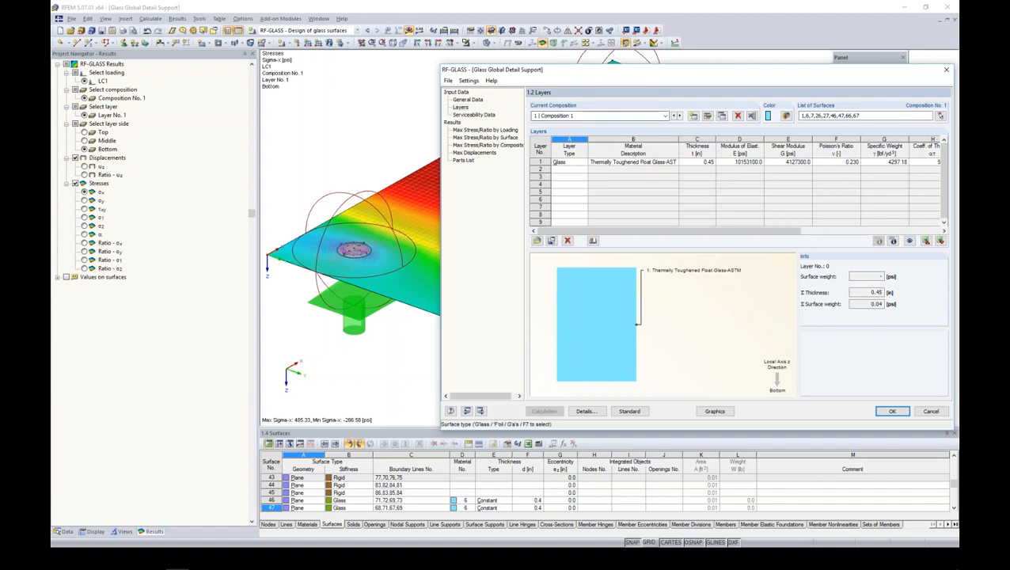
left_click(489, 118)
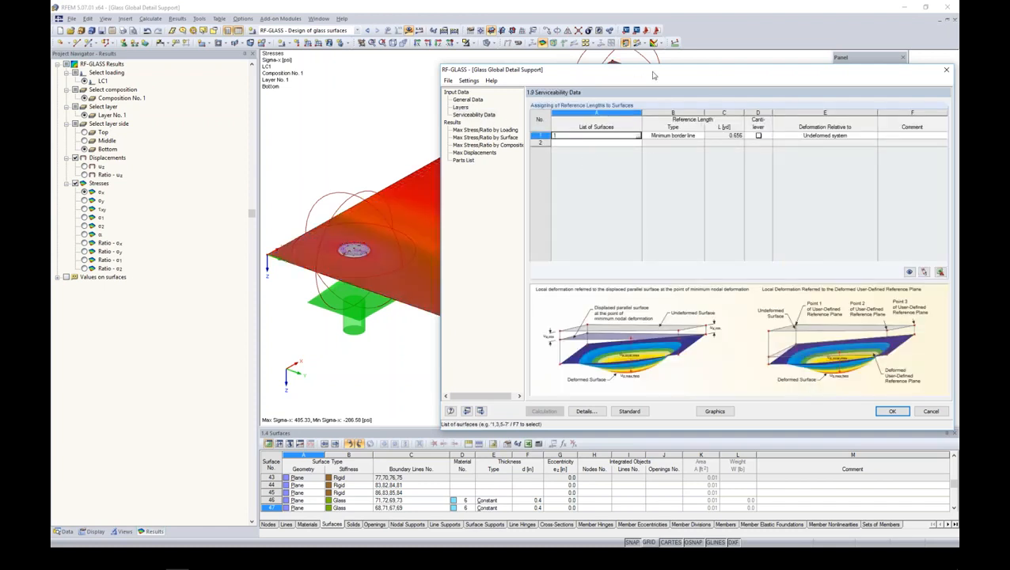
left_click_drag(654, 75, 532, 82)
- Review the maximum stress ratios by loading, by surface and by composition
left_click(388, 138)
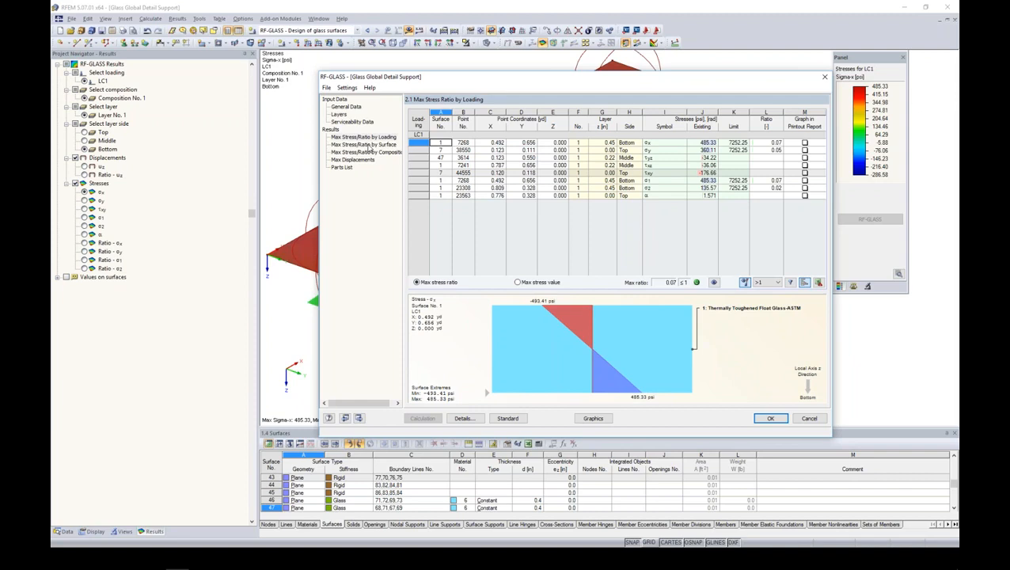
left_click(366, 145)
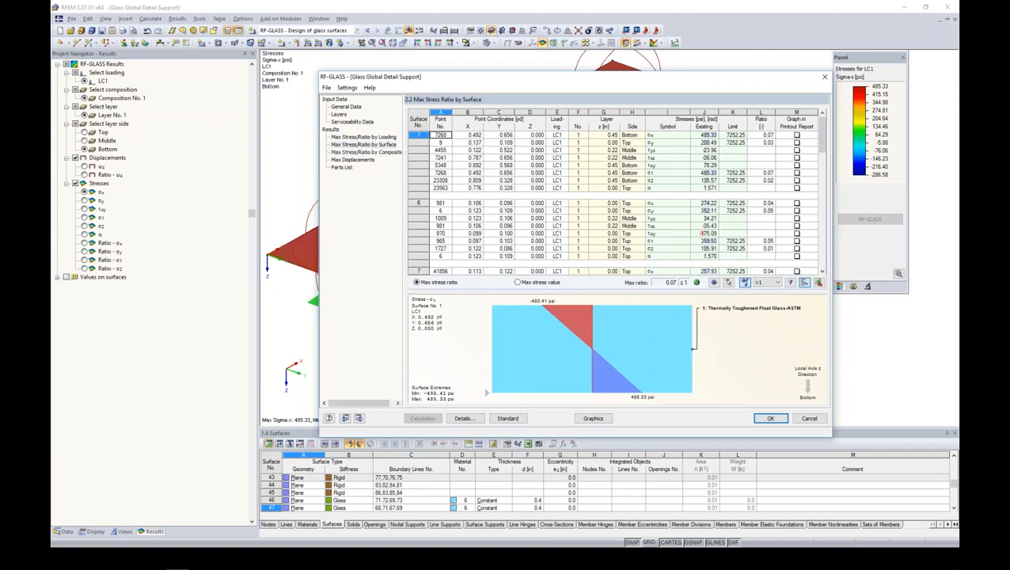
left_click(366, 152)
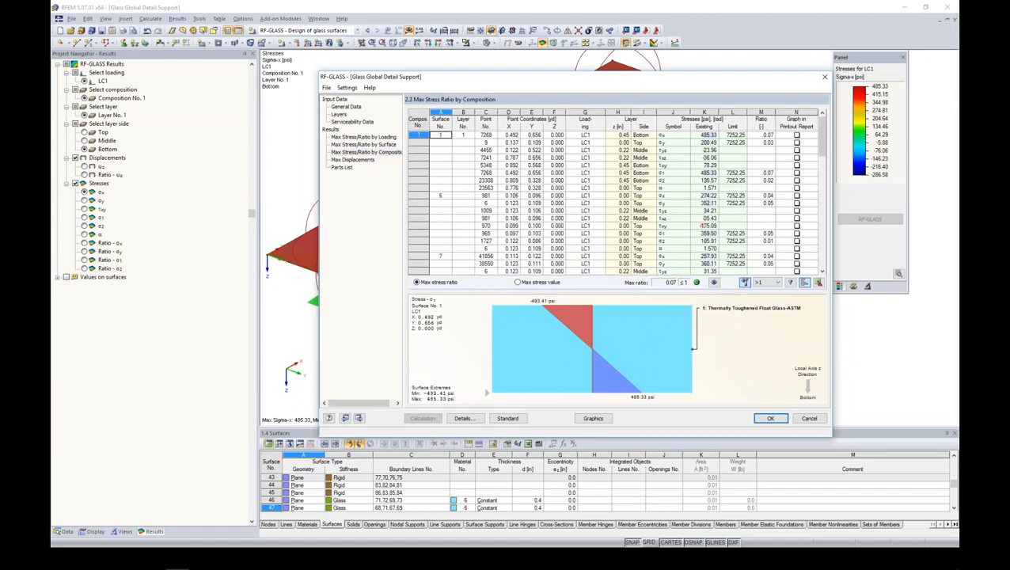
- Return to the layers and check the calculation and modeling details of composition 1 without changing them
left_click(340, 115)
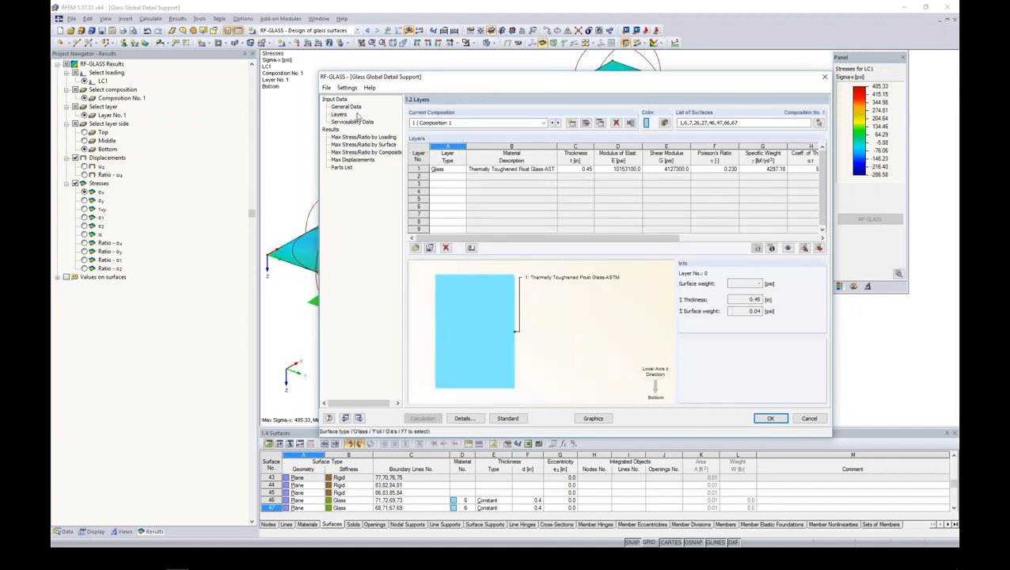
left_click(586, 123)
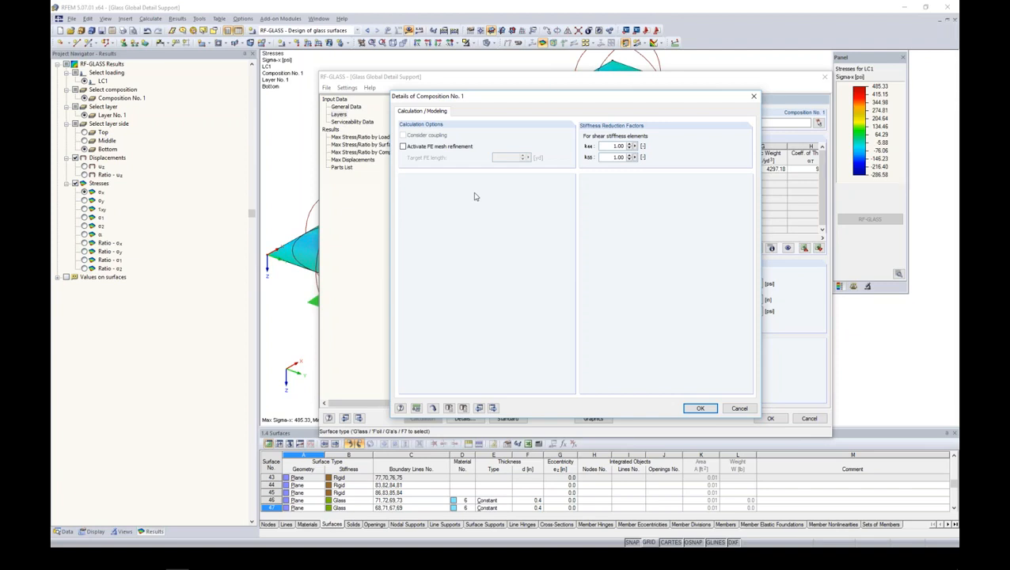
left_click(700, 408)
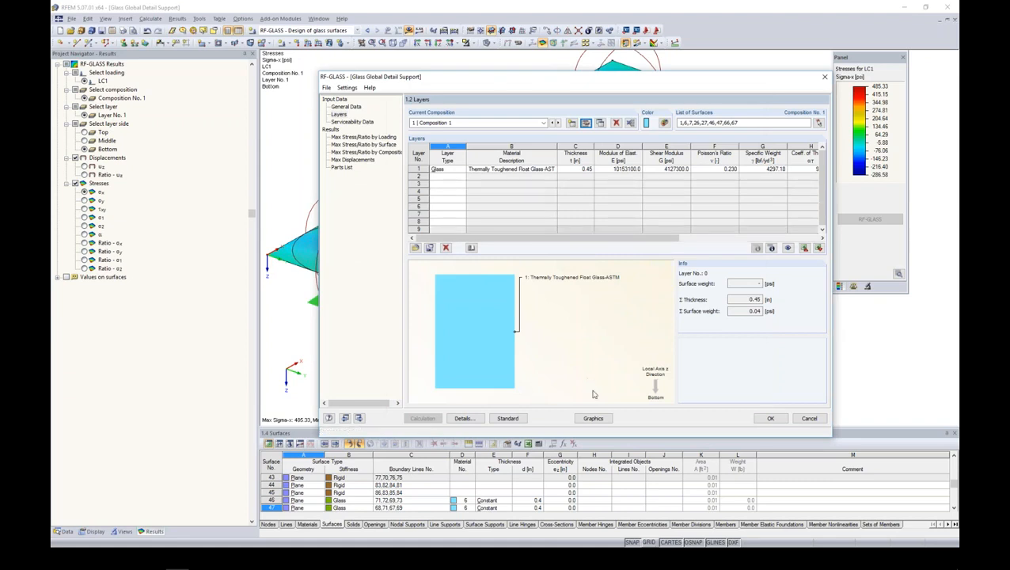
- Display the RF-GLASS stress results graphically on the glass plate and look at the available section and result diagram options
left_click(592, 418)
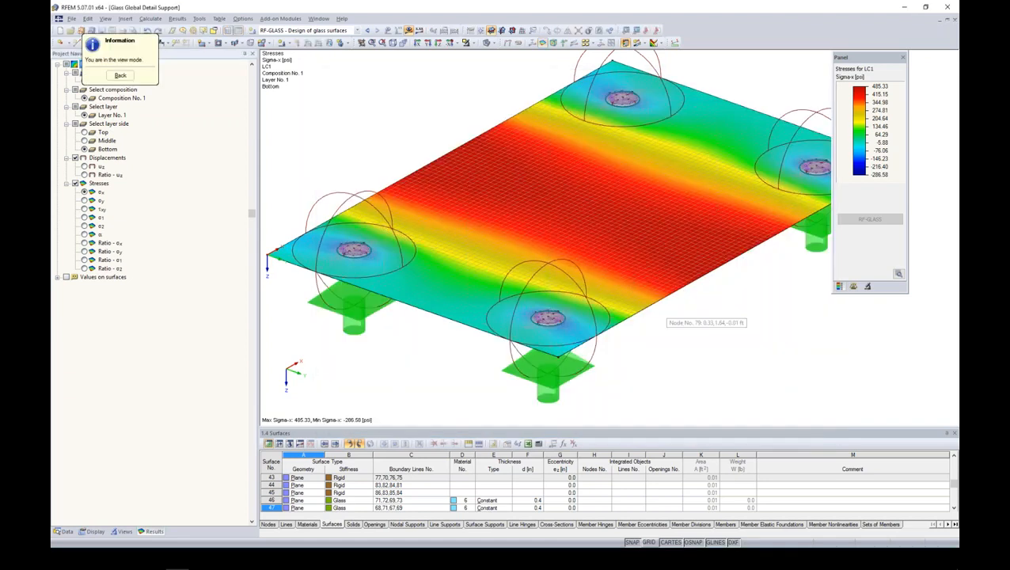
scroll(670, 311, "down", 2)
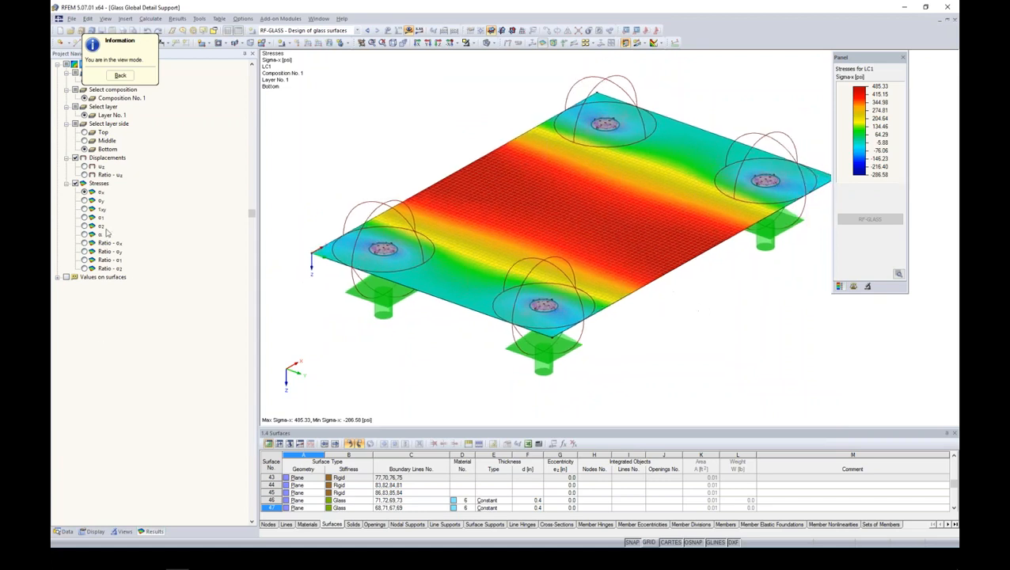
left_click(84, 200)
left_click(84, 209)
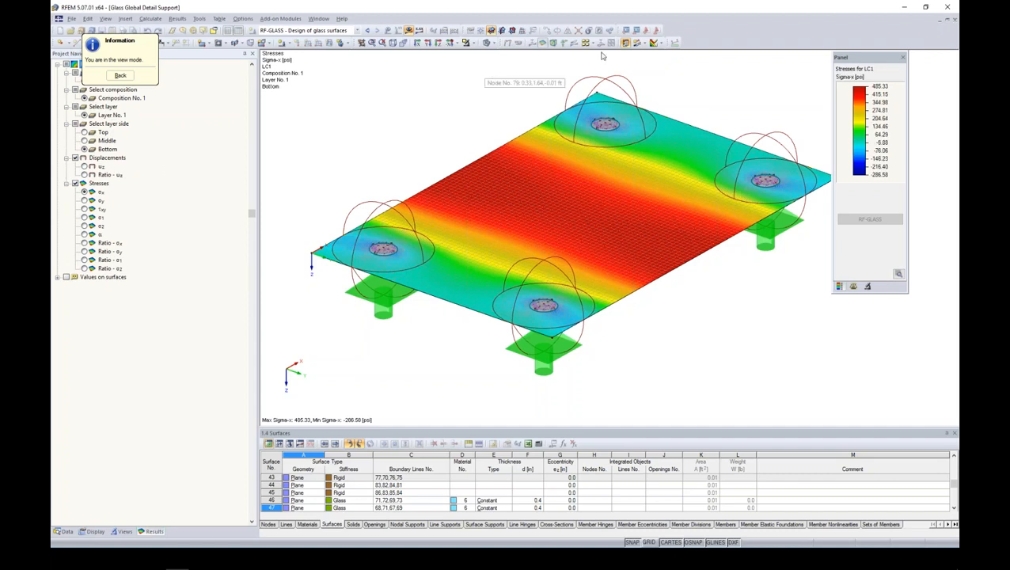
left_click(639, 43)
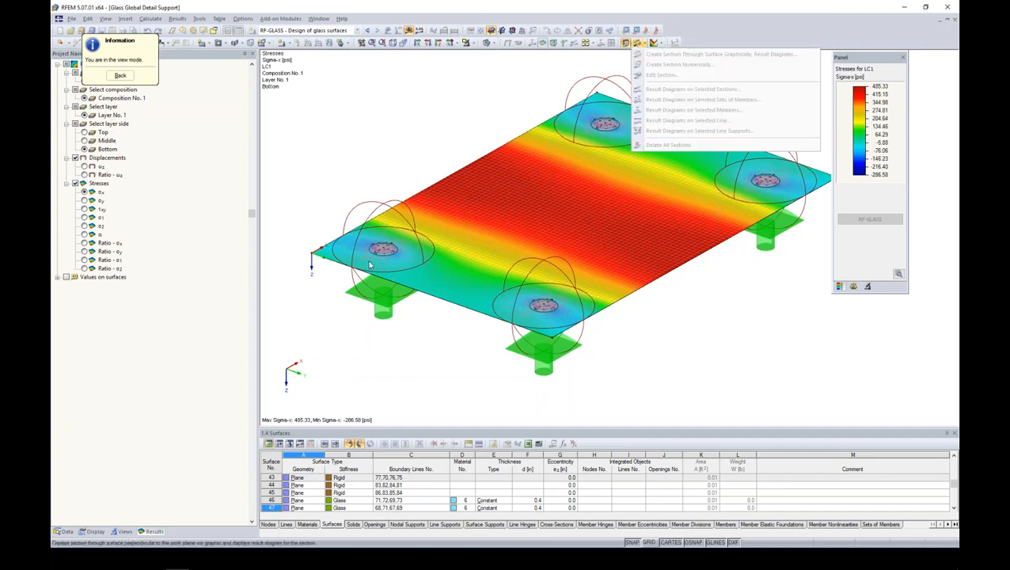
left_click(638, 44)
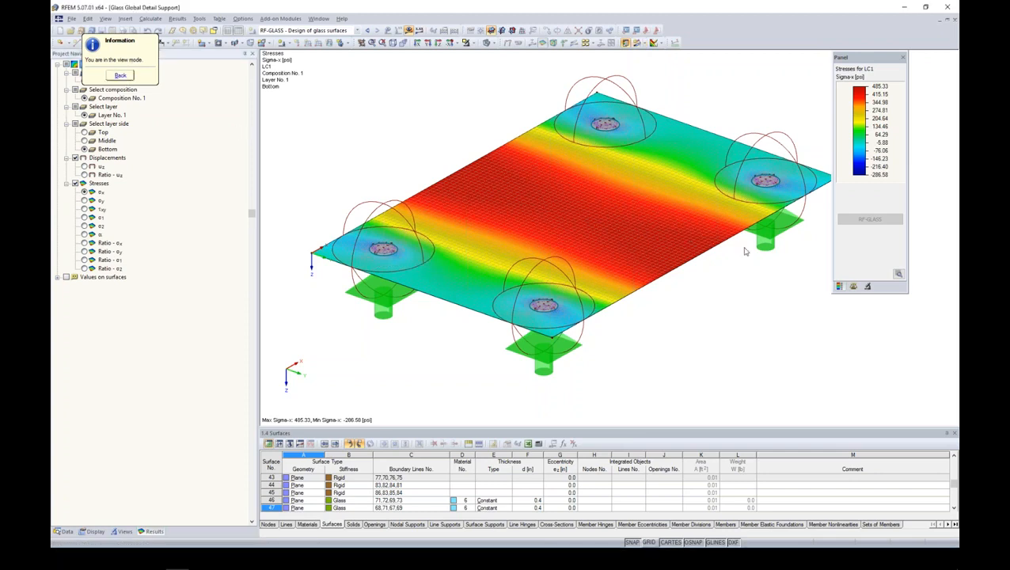
- Display the RF-GLASS stress results on the glass plate again and check the available section and result diagram options
left_click(120, 75)
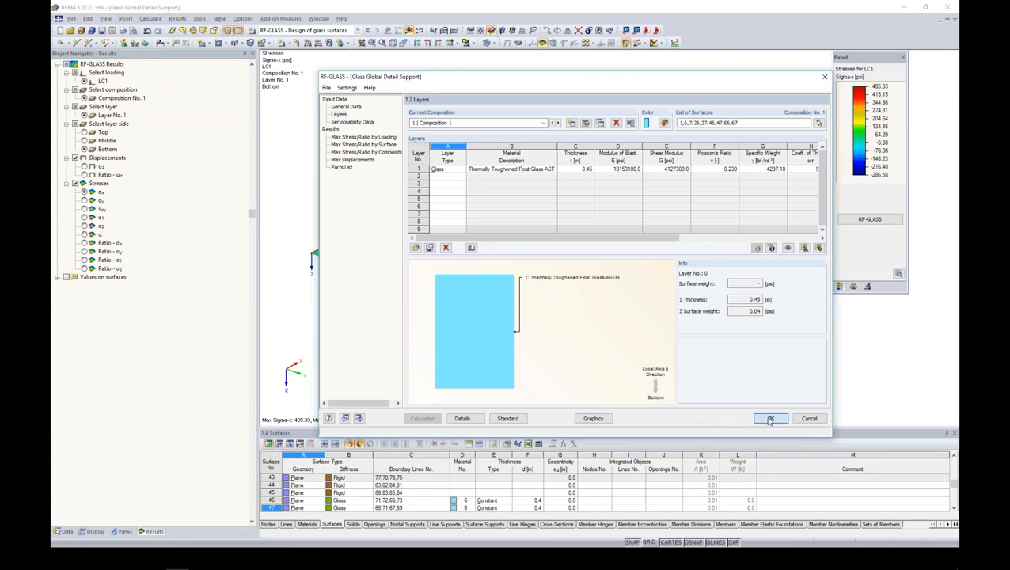
left_click(593, 419)
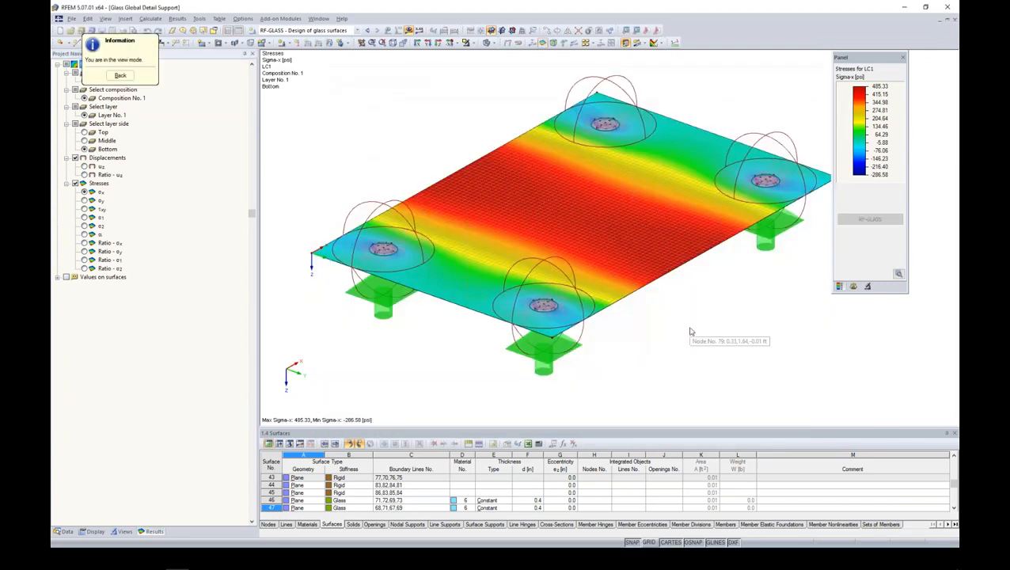
middle_click_drag(689, 329, 603, 346)
scroll(633, 314, "down", 3)
middle_click_drag(634, 313, 634, 333, "ctrl")
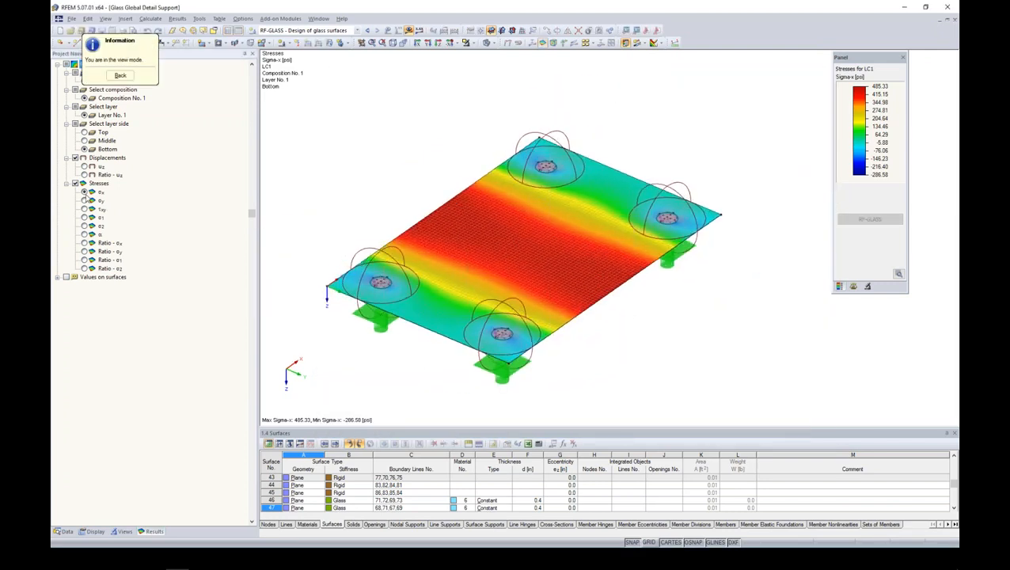
left_click(638, 43)
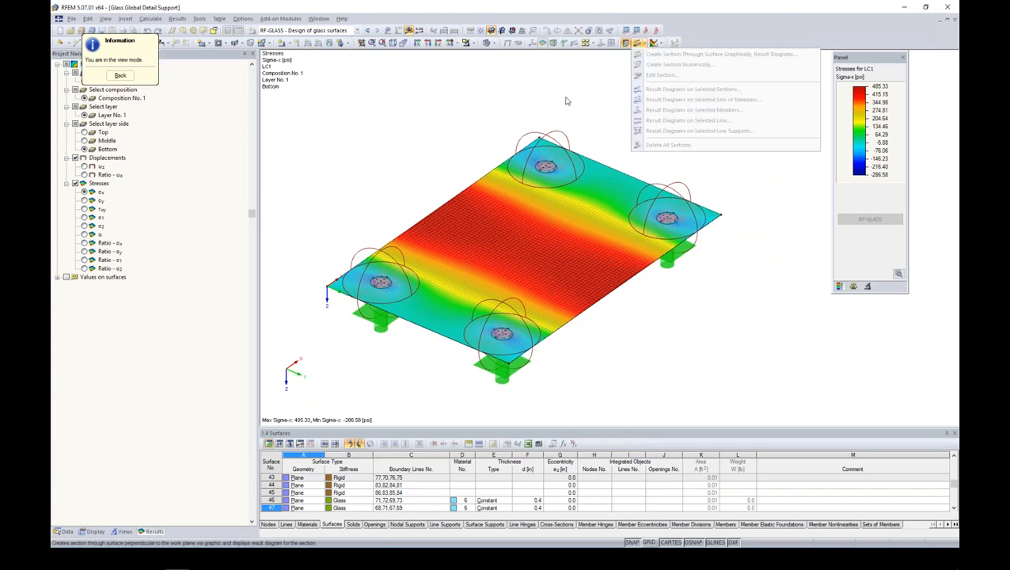
left_click(565, 101)
- Check the maximum stress ratios by loading and return to the model with the stress results displayed
left_click(119, 75)
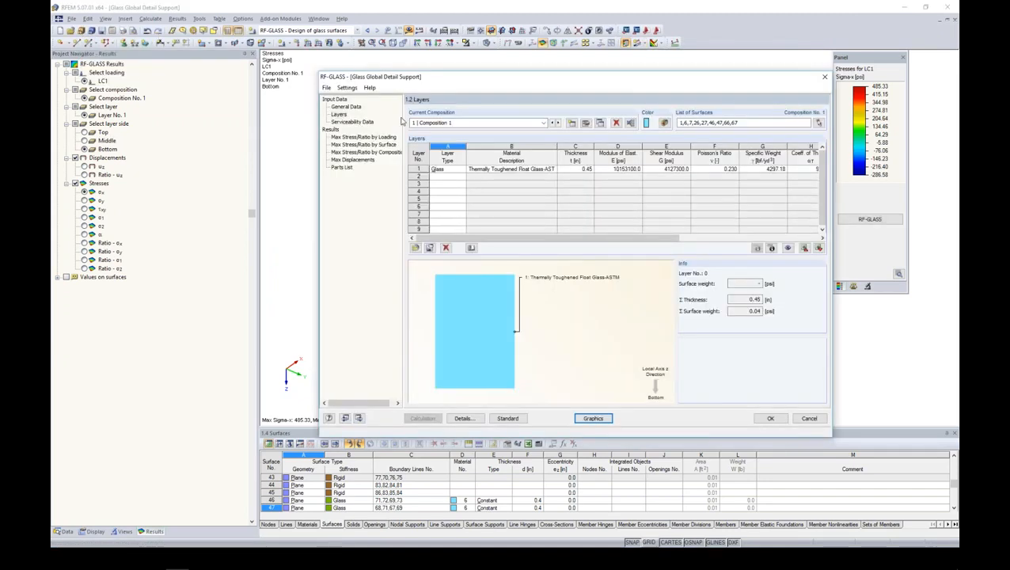
left_click(372, 136)
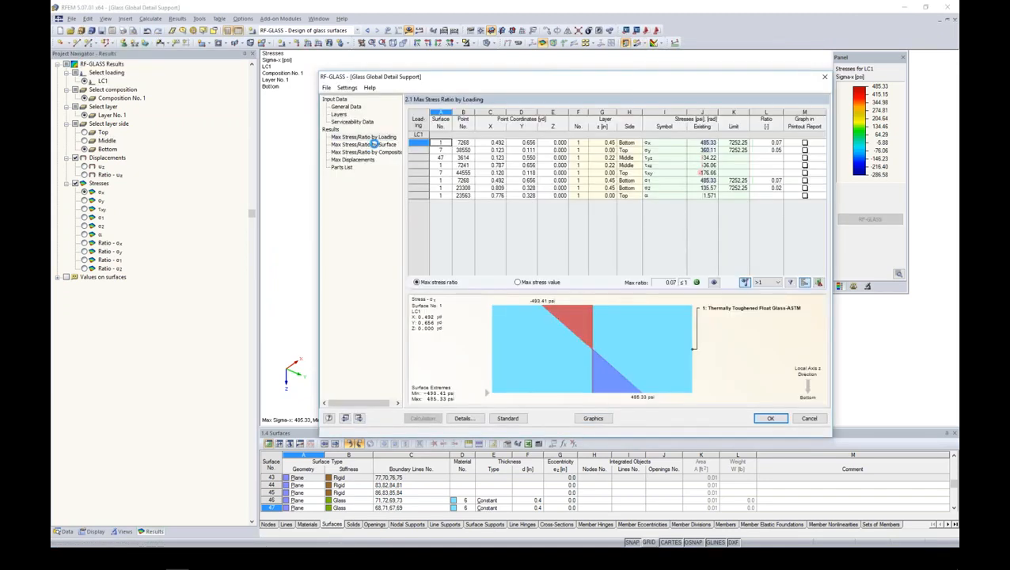
left_click(592, 420)
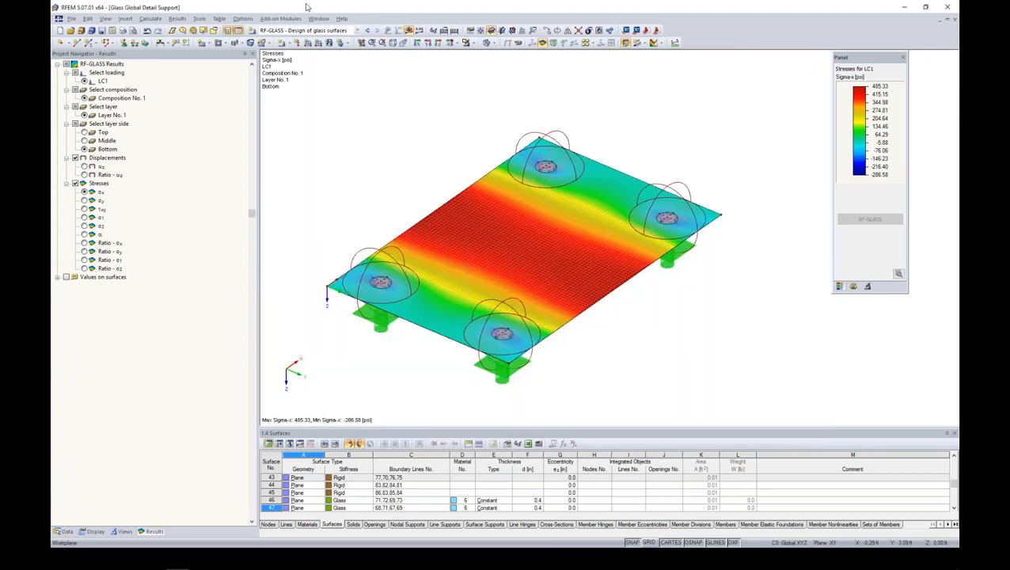
- Cut a section through the plate from X 0.16, Y 0.33 ft to X 2.87, Y 0.33 ft and examine its σ1 stress diagram
left_click(638, 43)
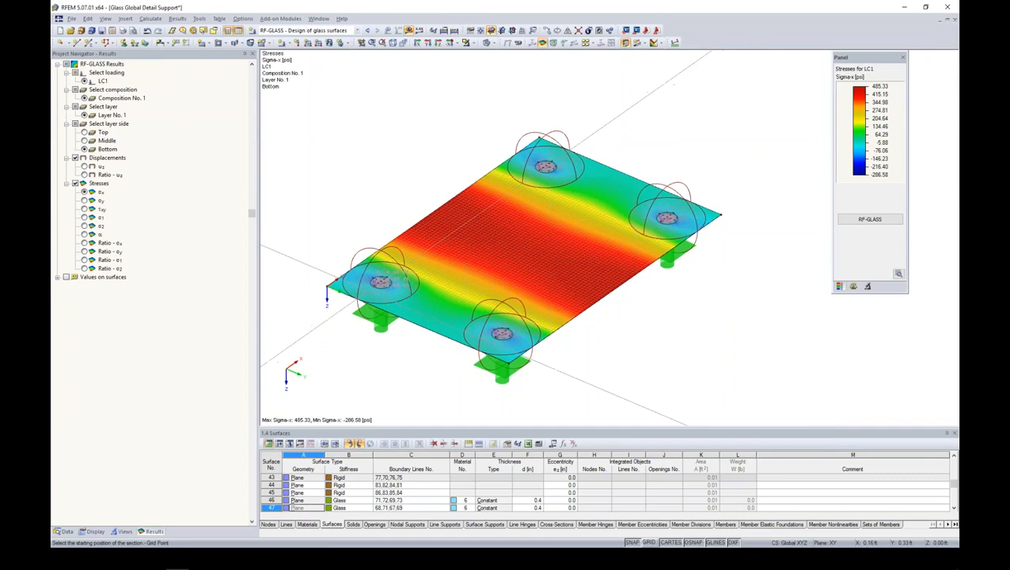
left_click(358, 288)
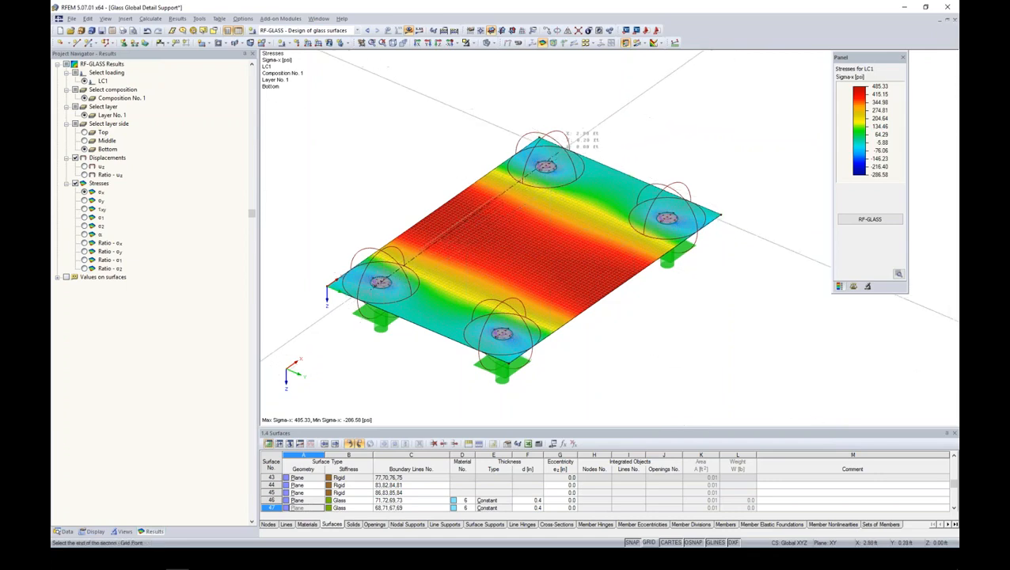
left_click(541, 140)
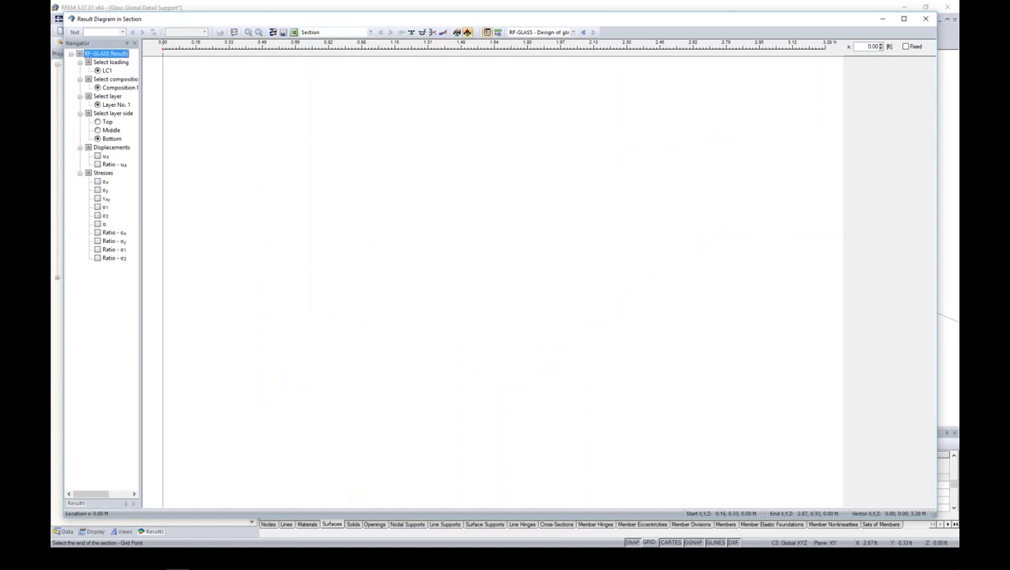
left_click(98, 207)
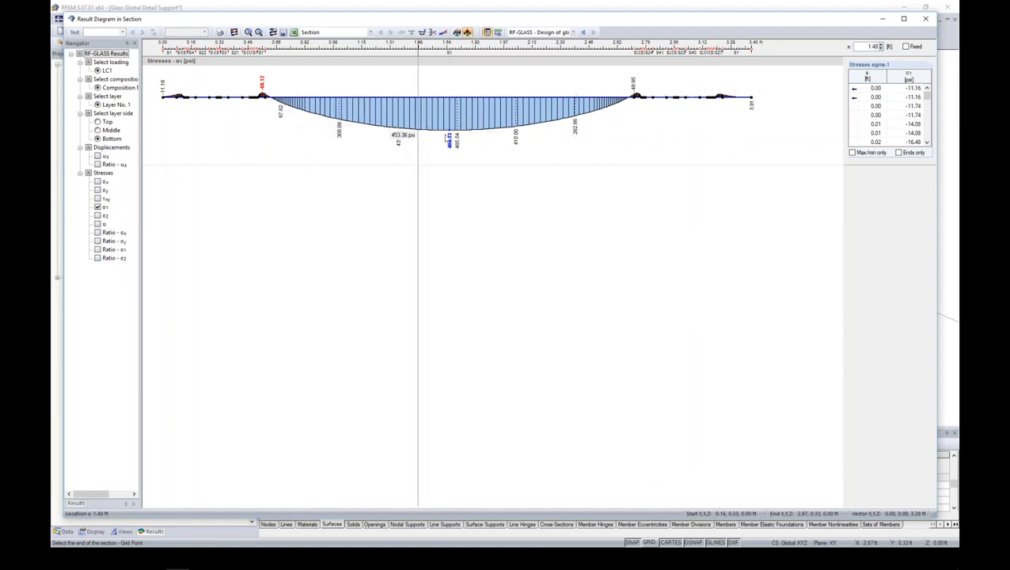
left_click(926, 18)
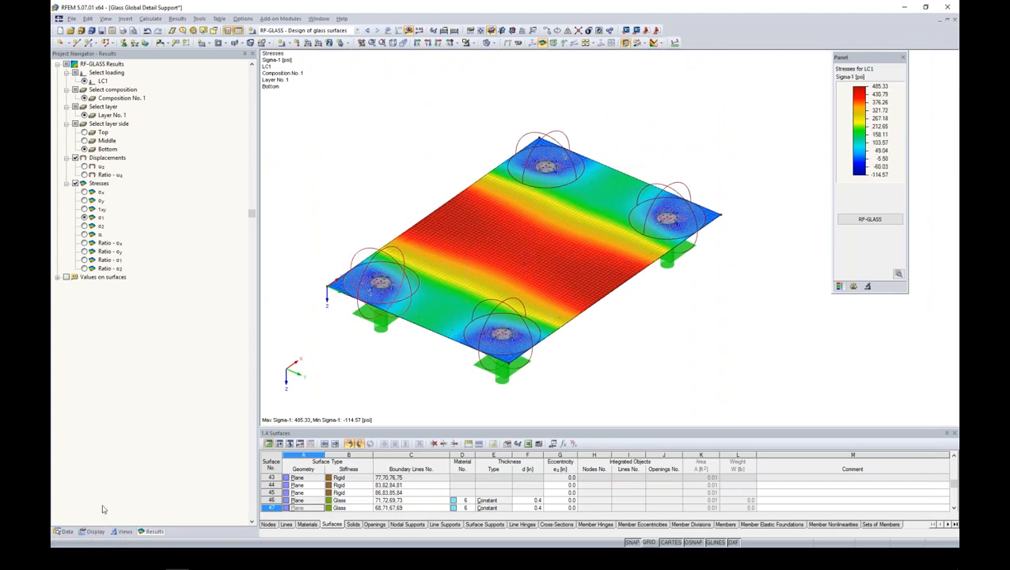
- Collapse the Glass Global Detail Support model data and switch to the Balcony model
left_click(63, 531)
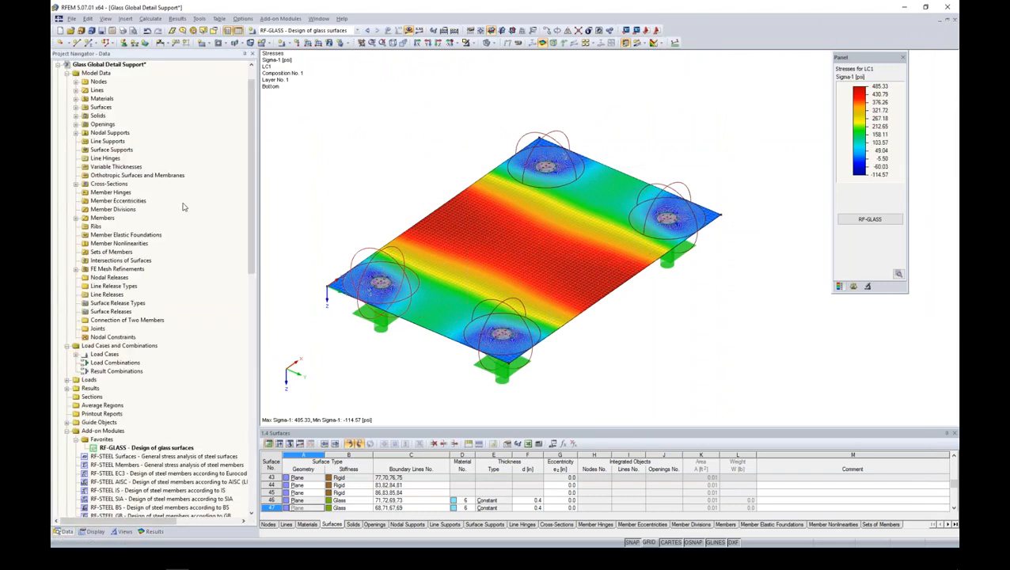
scroll(251, 227, "up", 1)
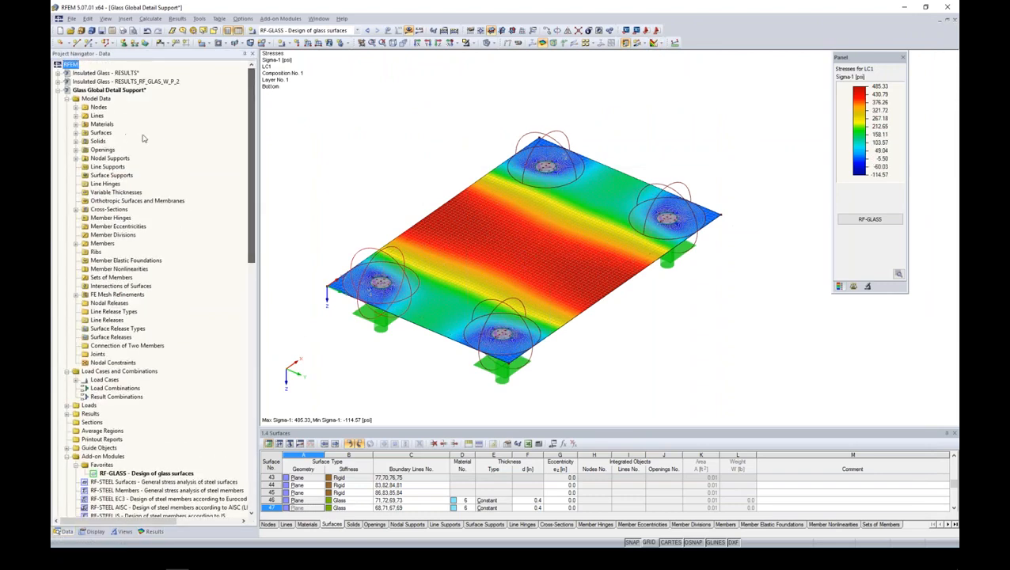
left_click(58, 89)
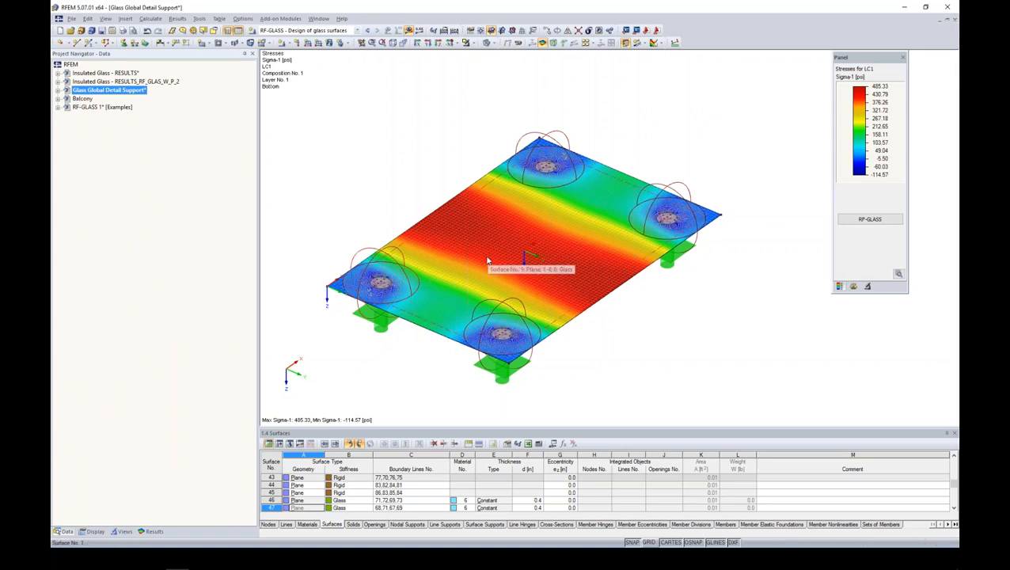
left_click(83, 99)
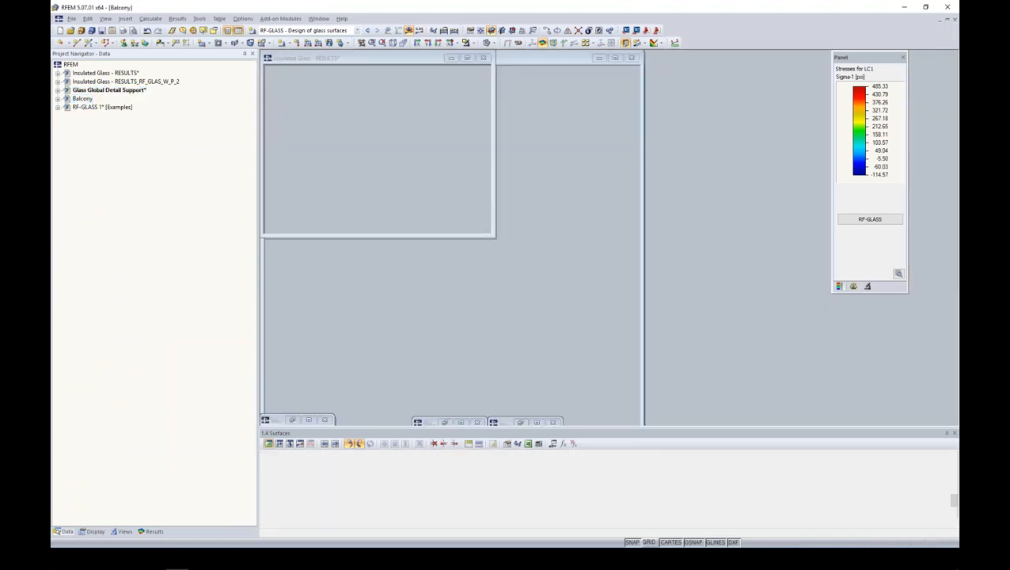
- Examine the balcony's glass panels, the handrail connections and the supports along the lower panel edges up close
mouse_move(478, 326)
middle_mouse_down("ctrl")
mouse_move(476, 355)
mouse_move(478, 334)
middle_mouse_up("ctrl")
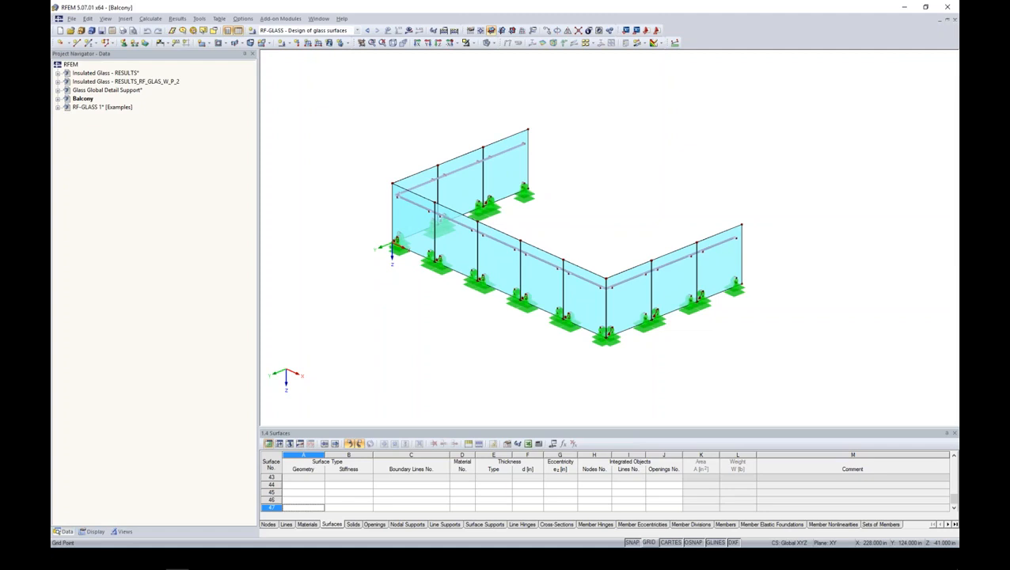
middle_click_drag(640, 255, 576, 242, "ctrl")
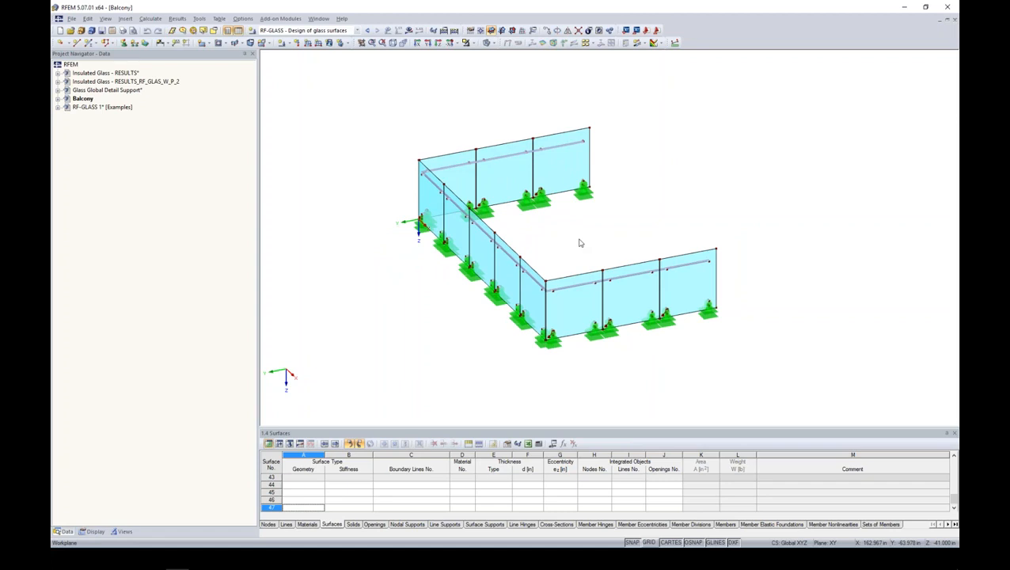
scroll(601, 309, "up", 5)
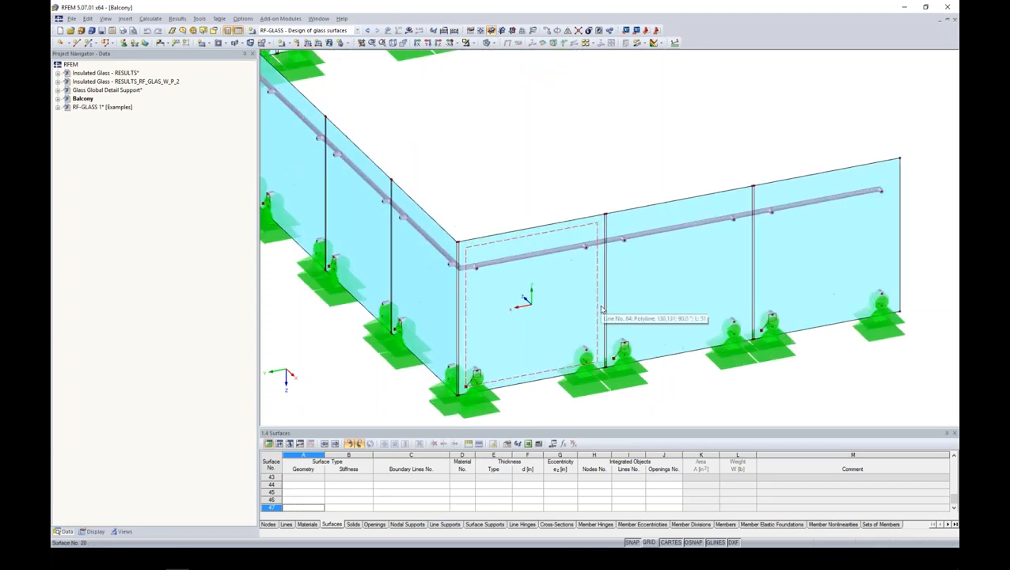
scroll(601, 309, "up", 2)
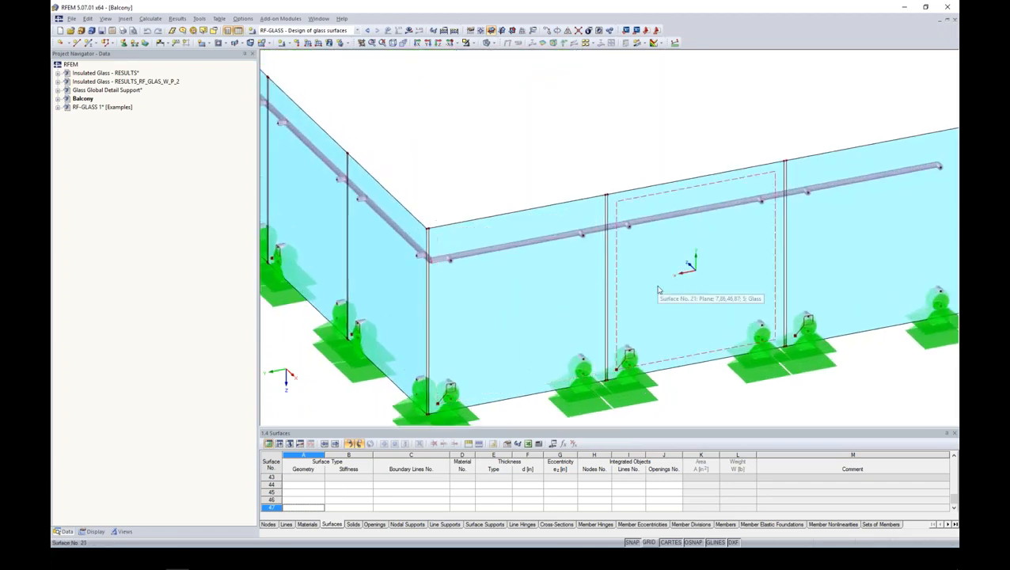
scroll(601, 202, "up", 3)
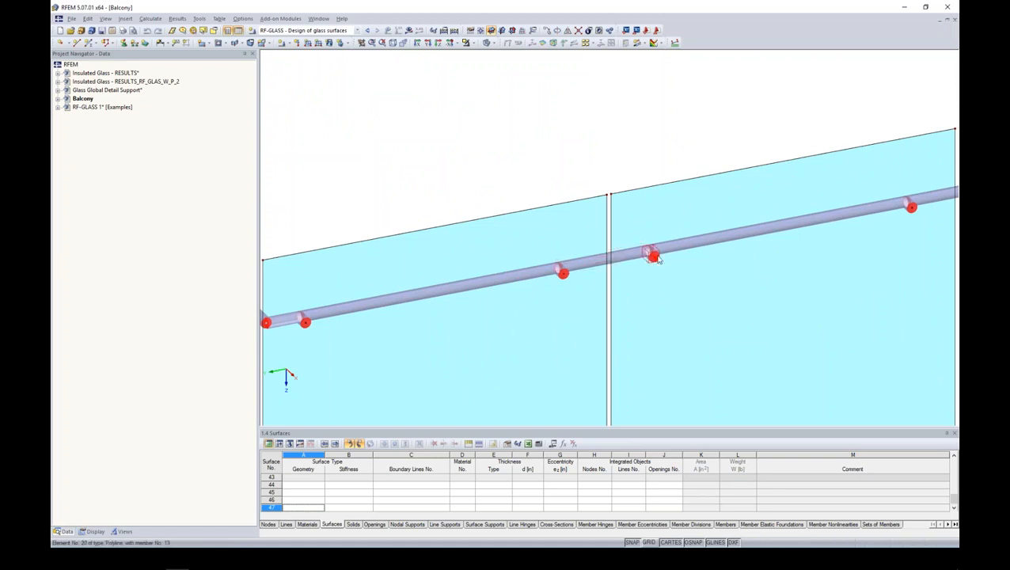
scroll(657, 260, "down", 6)
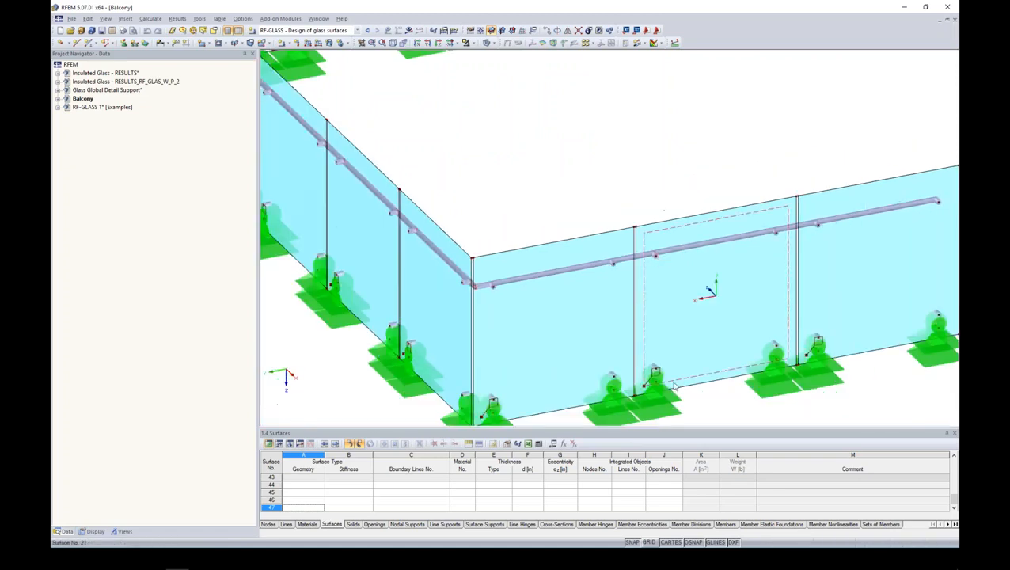
scroll(675, 386, "up", 8)
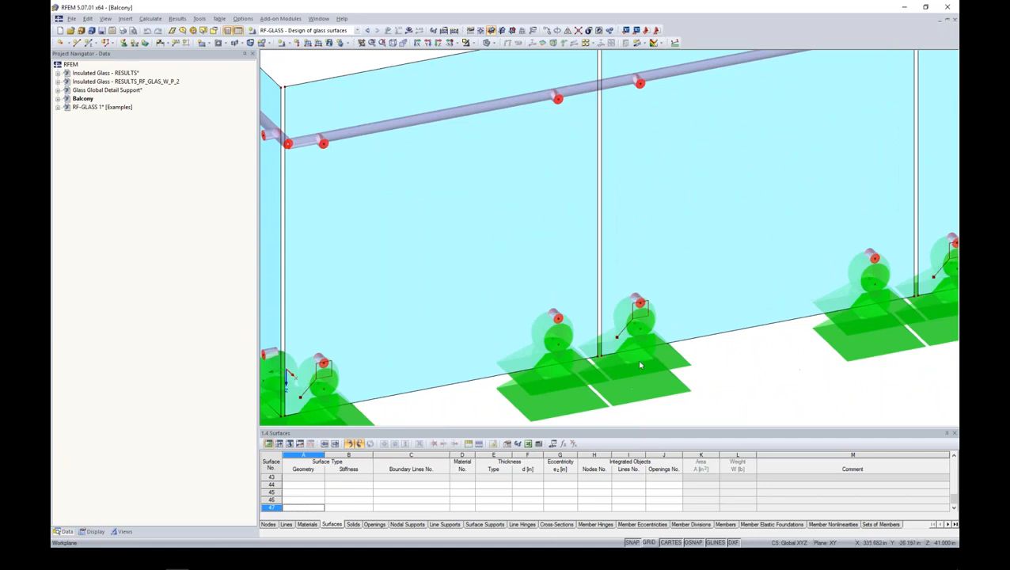
- Reduce the displayed size of the balcony's nodal support symbols twice
right_click(633, 369)
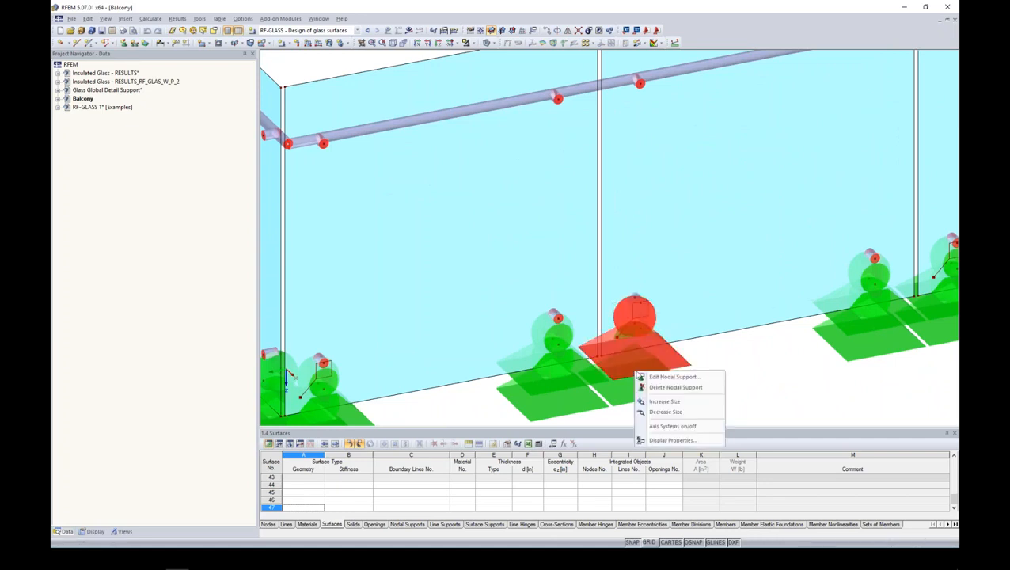
left_click(655, 412)
right_click(643, 365)
left_click(663, 404)
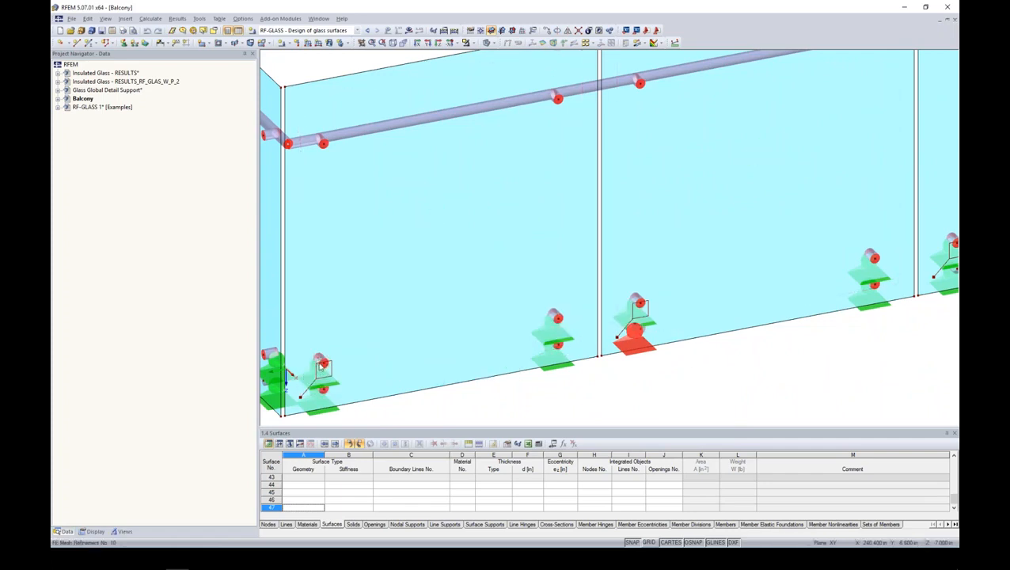
- Open the RF-GLASS design of the whole balcony and check its general data and selected load combination
scroll(545, 320, "down", 8)
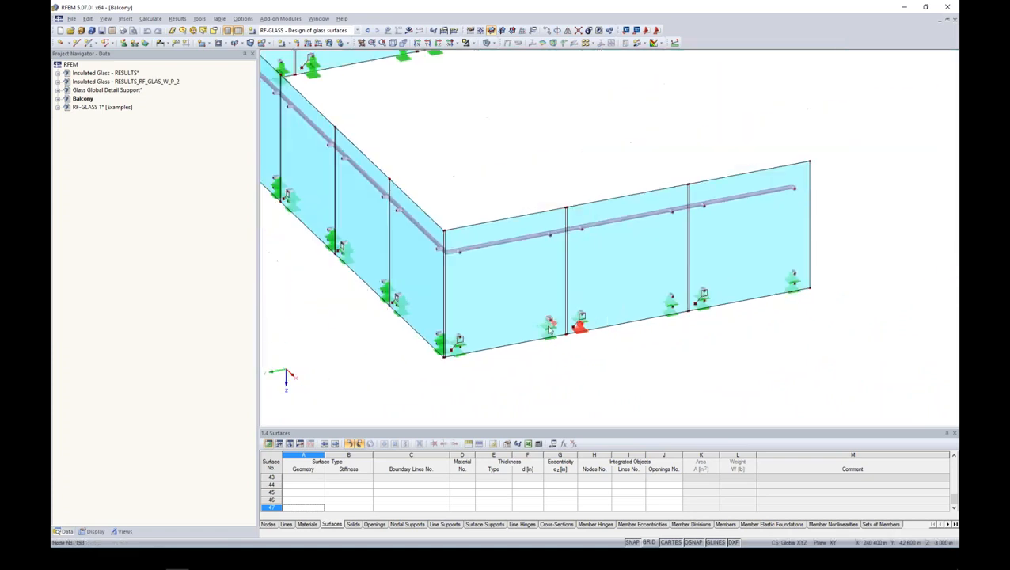
scroll(549, 329, "down", 5)
middle_click_drag(436, 339, 494, 342, "ctrl")
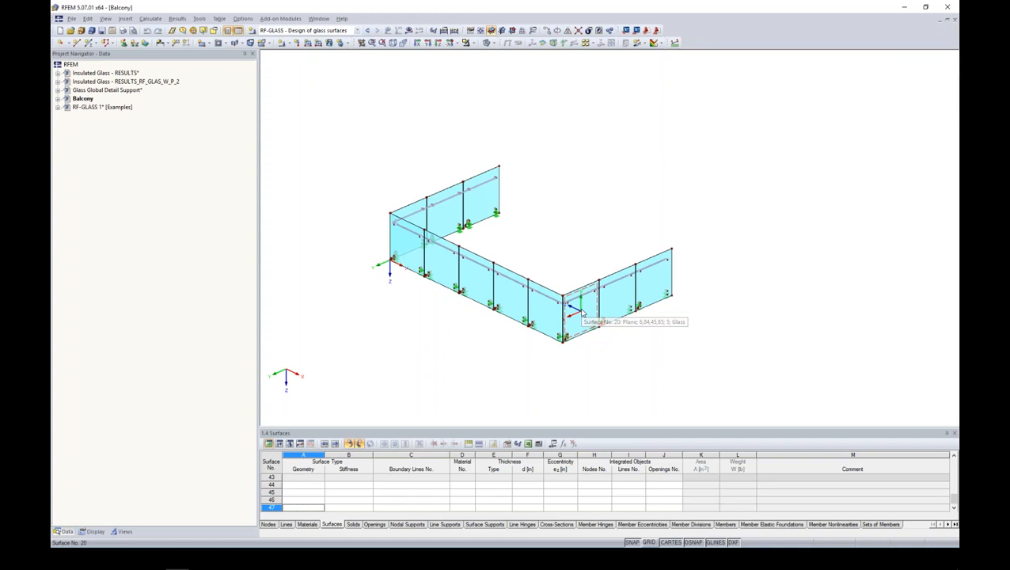
scroll(597, 357, "up", 3)
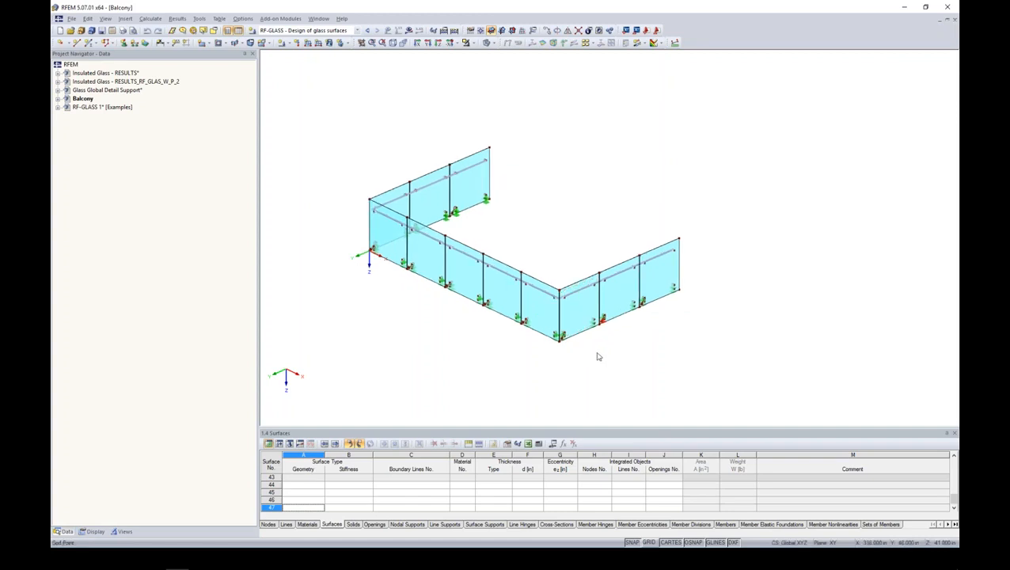
middle_click_drag(601, 358, 631, 373)
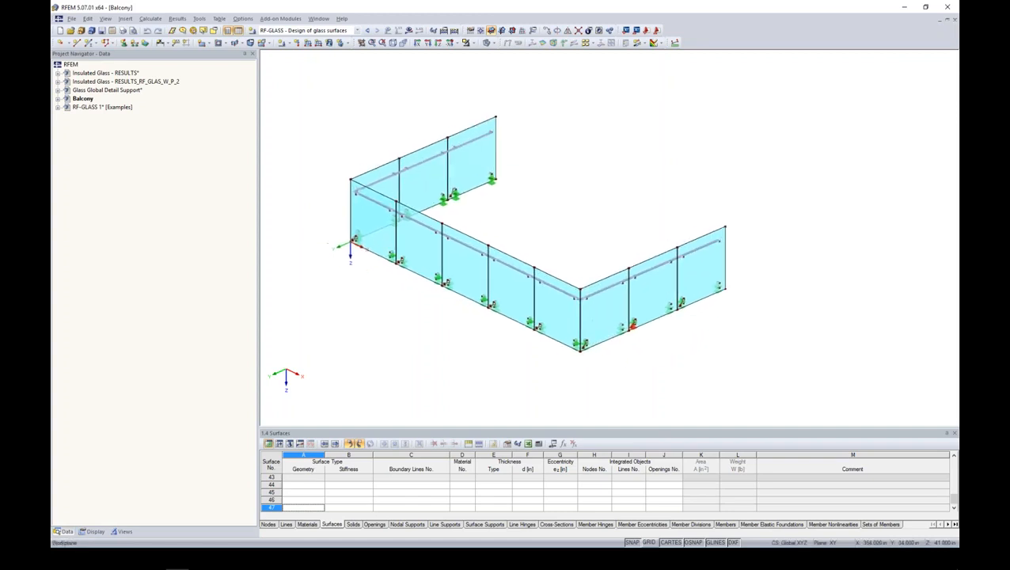
left_click(58, 99)
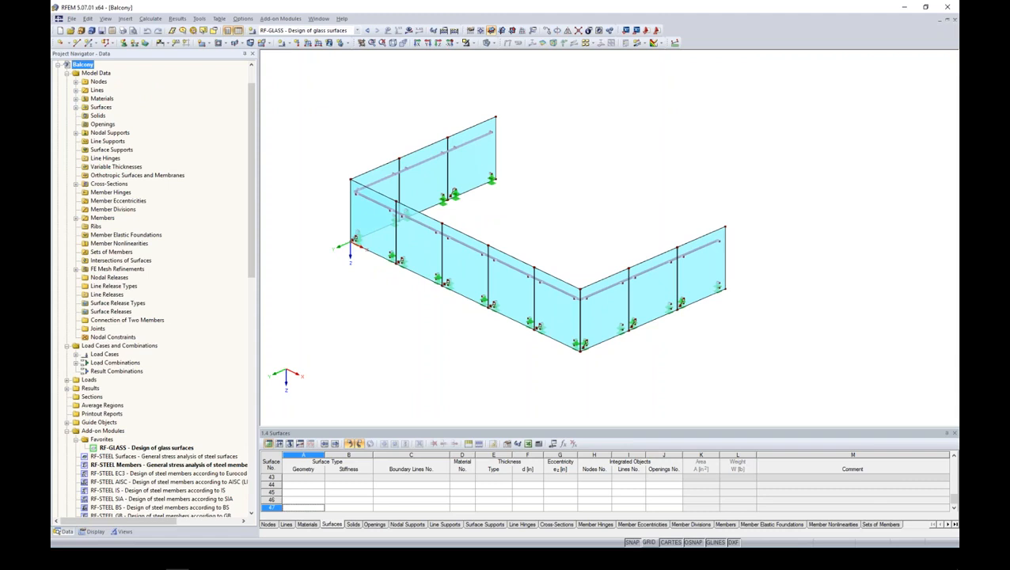
double_click(159, 448)
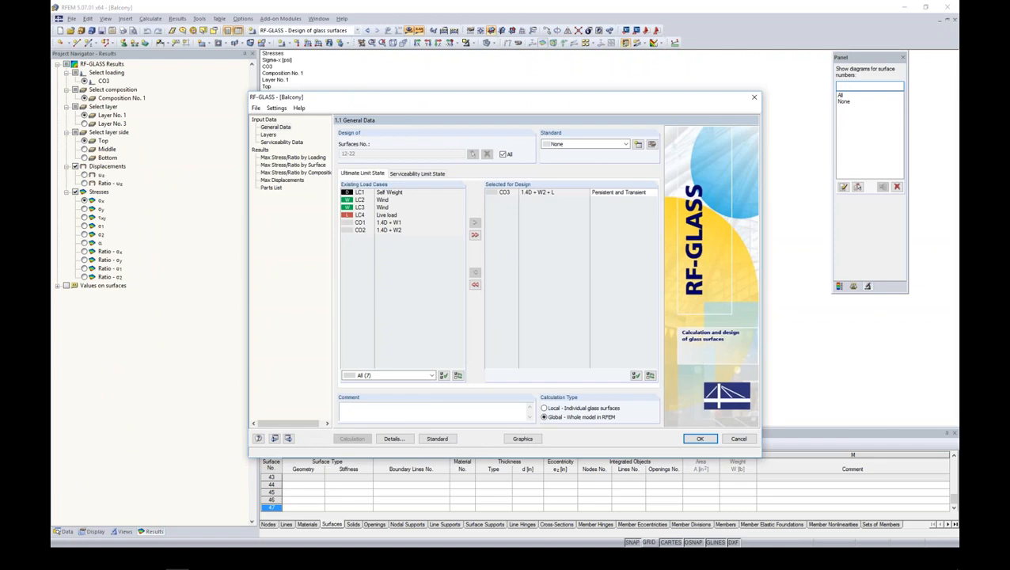
left_click_drag(366, 98, 499, 77)
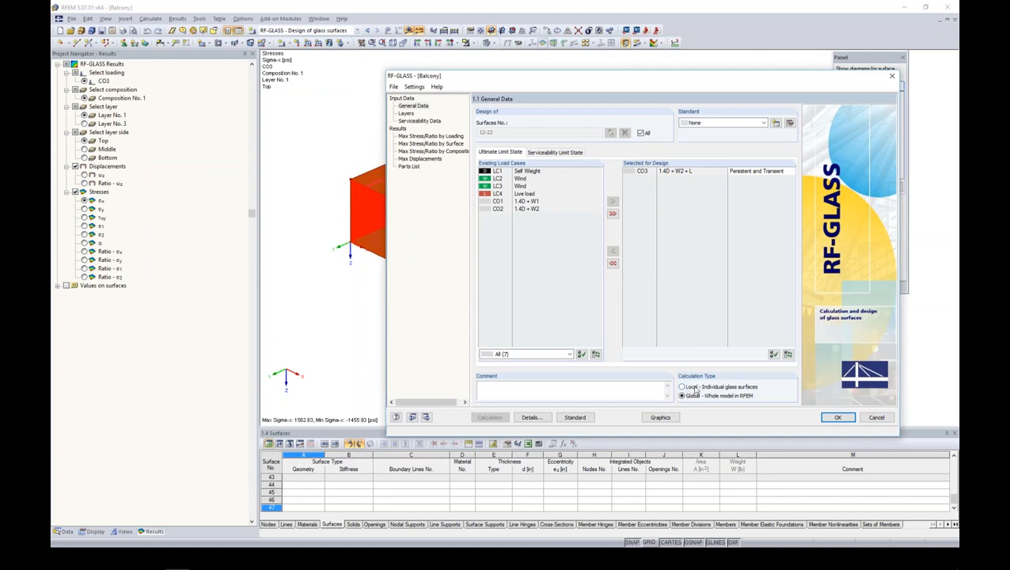
- Check the balcony glass layers and the calculation and modeling details of composition 1 without changing them
left_click(405, 113)
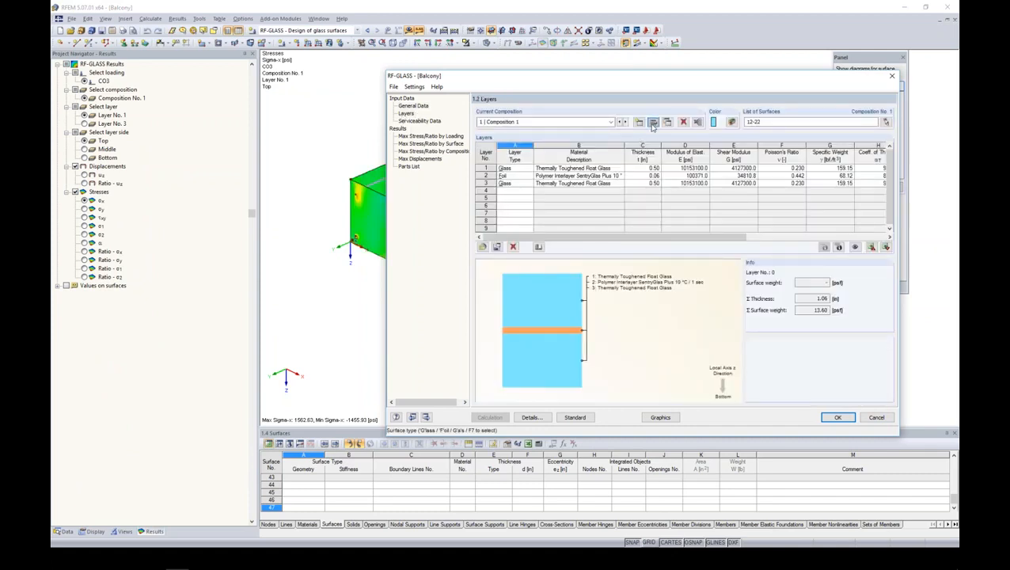
left_click(647, 122)
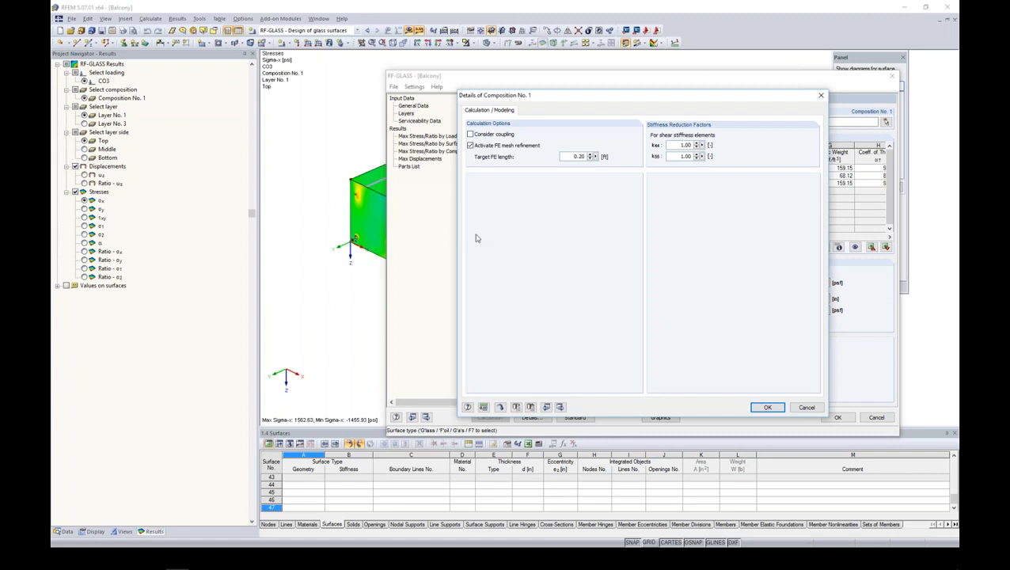
left_click(767, 408)
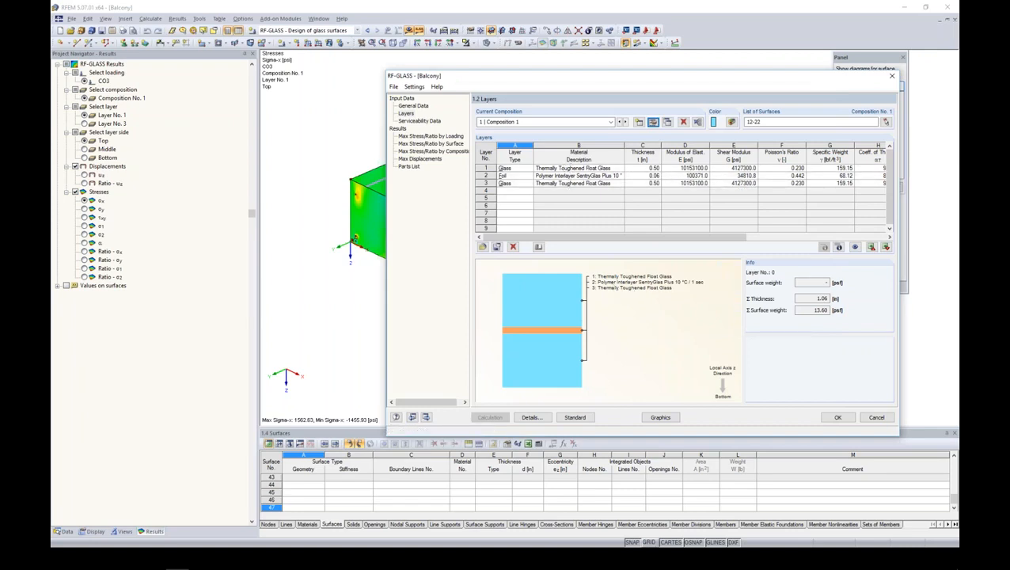
- Review the serviceability data and the maximum stress ratios by loading, including the stress diagrams through the glass layers
left_click(437, 122)
left_click(431, 136)
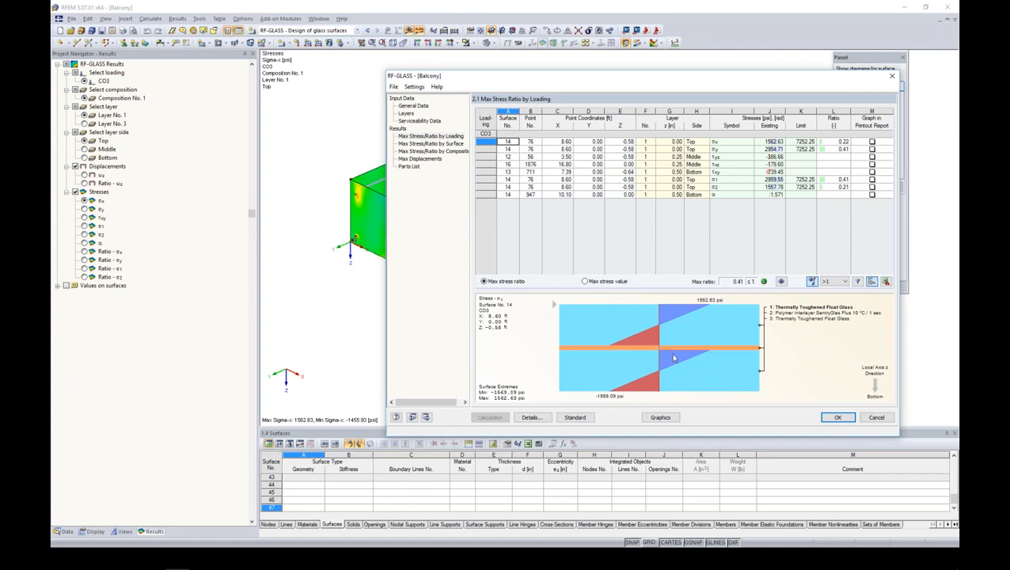
left_click(673, 171)
key("Down")
key("Down")
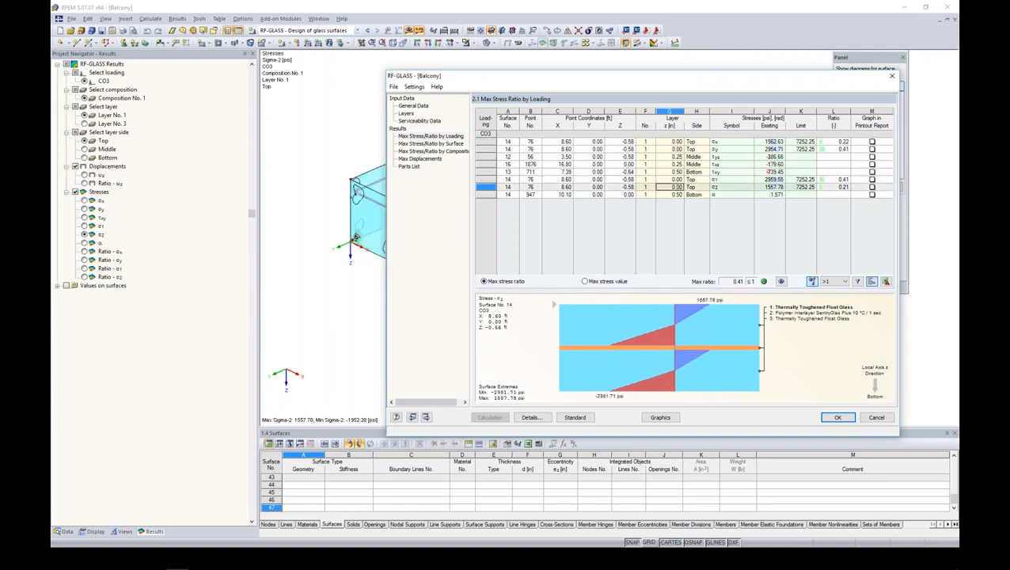
- Display the Tau-xy stresses on the balcony model and examine the handrail connections and lower supports up close
left_click(660, 417)
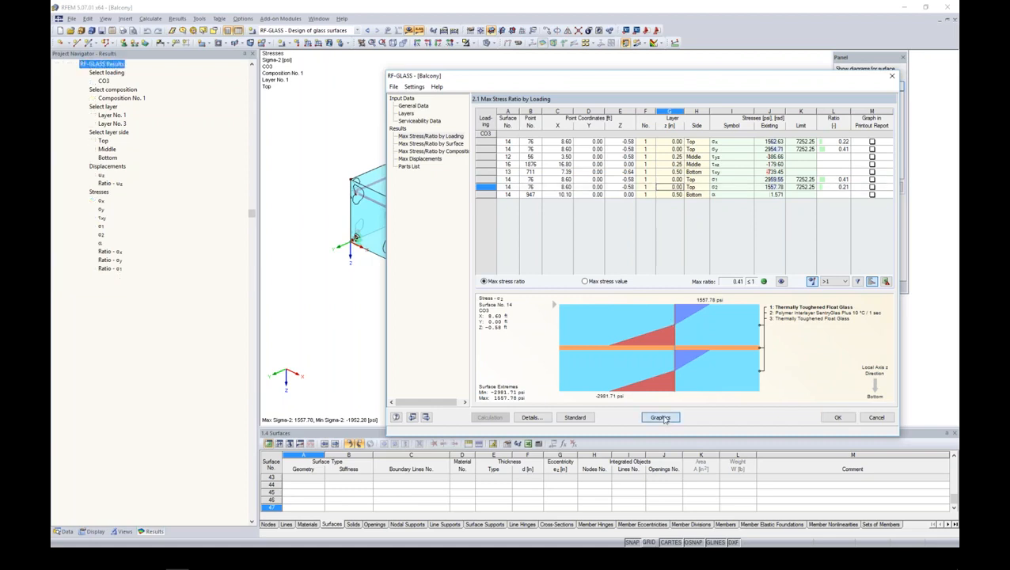
left_click(84, 226)
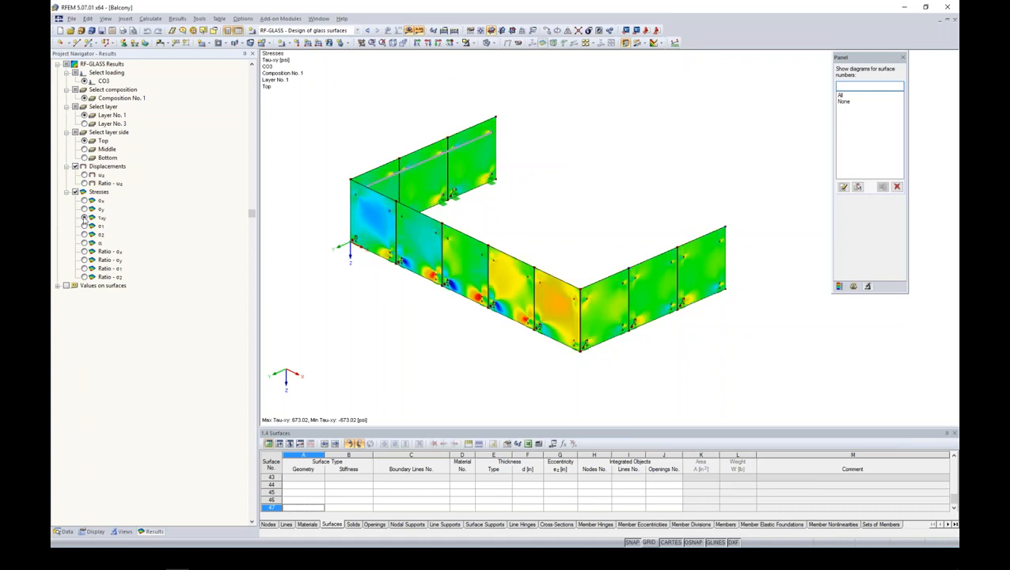
middle_click_drag(441, 349, 381, 336, "ctrl")
scroll(520, 248, "up", 1)
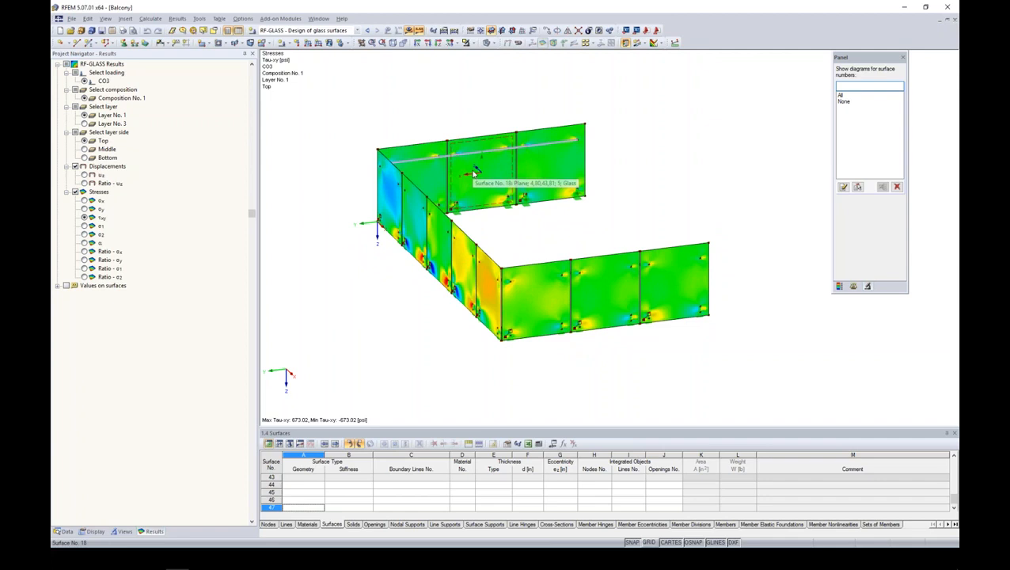
middle_click_drag(485, 225, 436, 159, "ctrl")
scroll(421, 152, "up", 2)
scroll(421, 152, "up", 3)
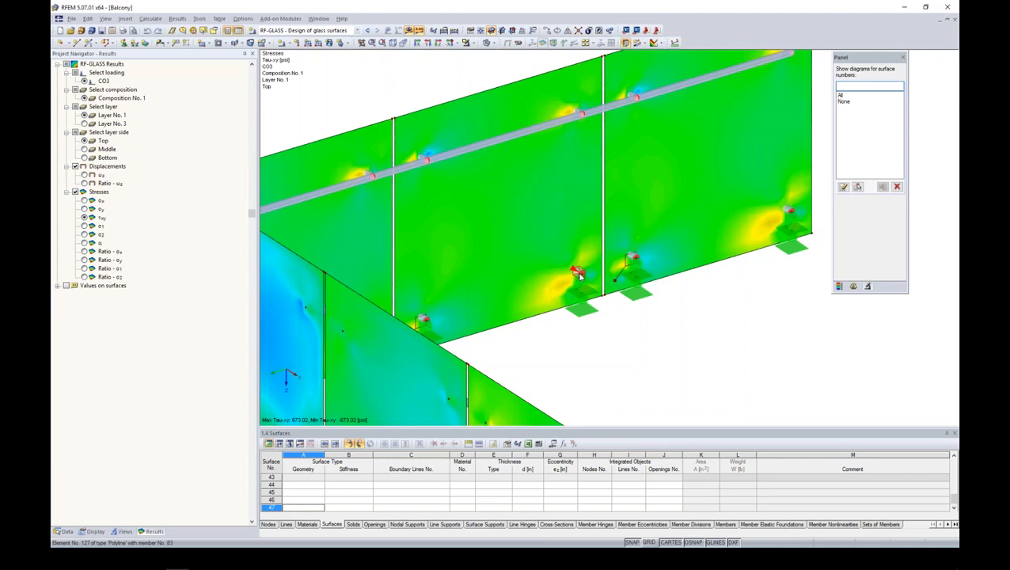
scroll(578, 274, "down", 6)
middle_click_drag(633, 320, 539, 232)
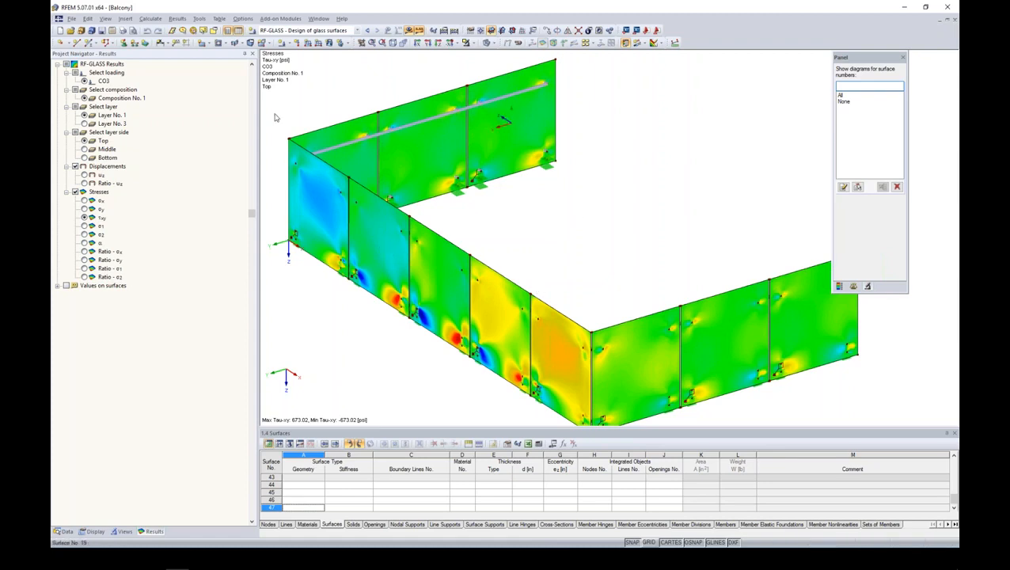
scroll(520, 237, "down", 1)
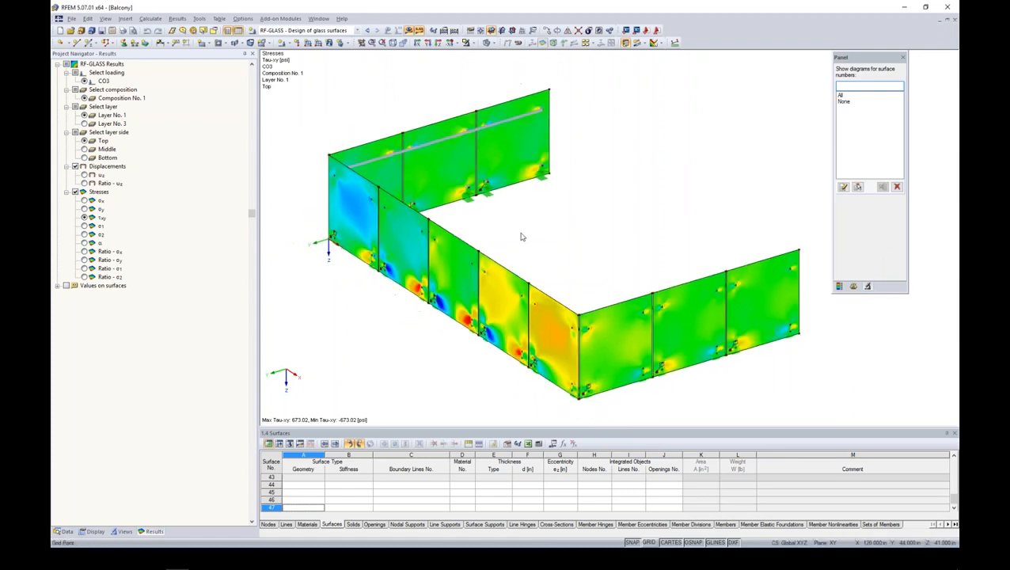
- Switch the results to RF-STEEL Members CA1, open that module and check the general data with its selected load combinations
left_click(66, 531)
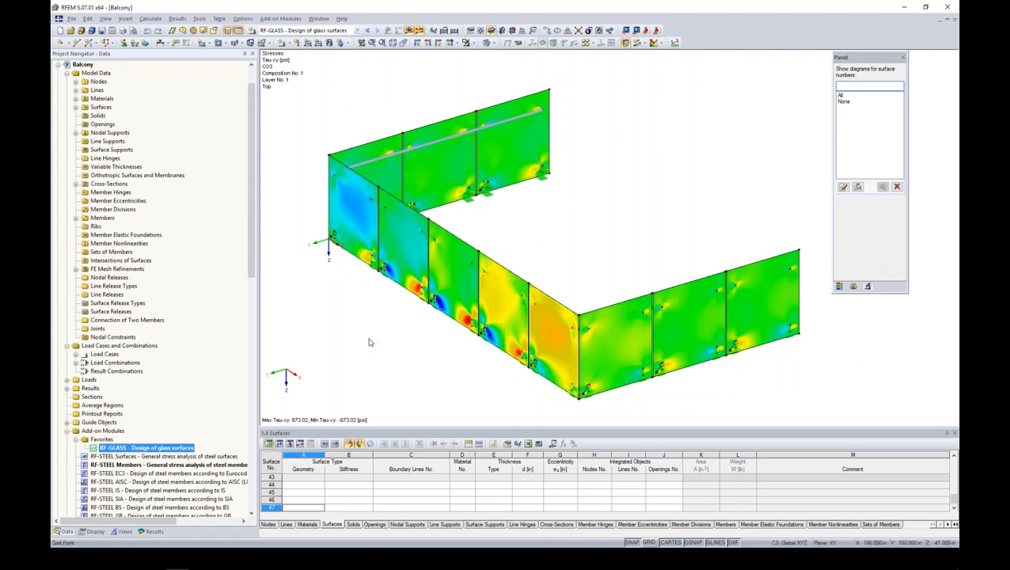
left_click(145, 466)
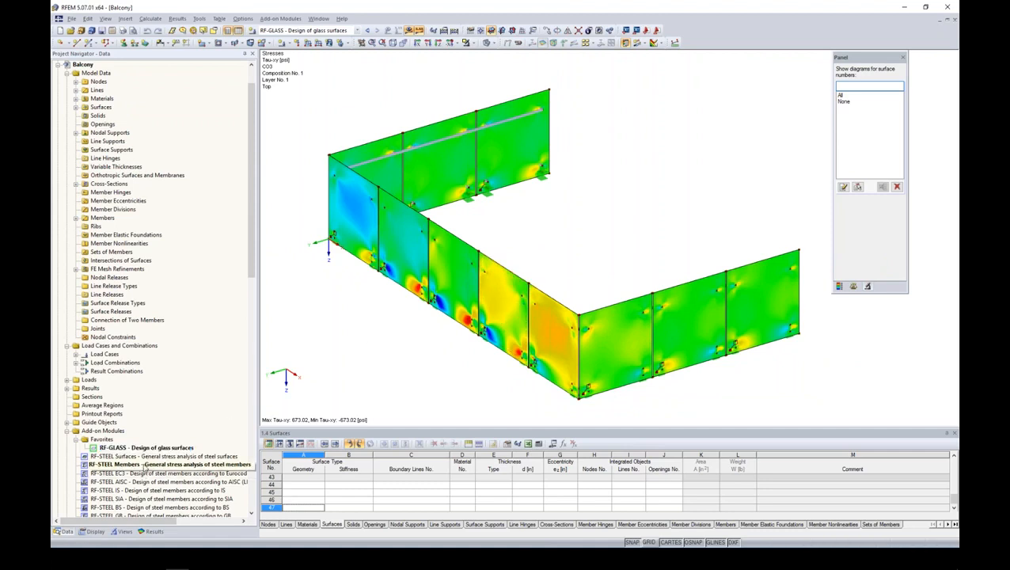
left_click(357, 30)
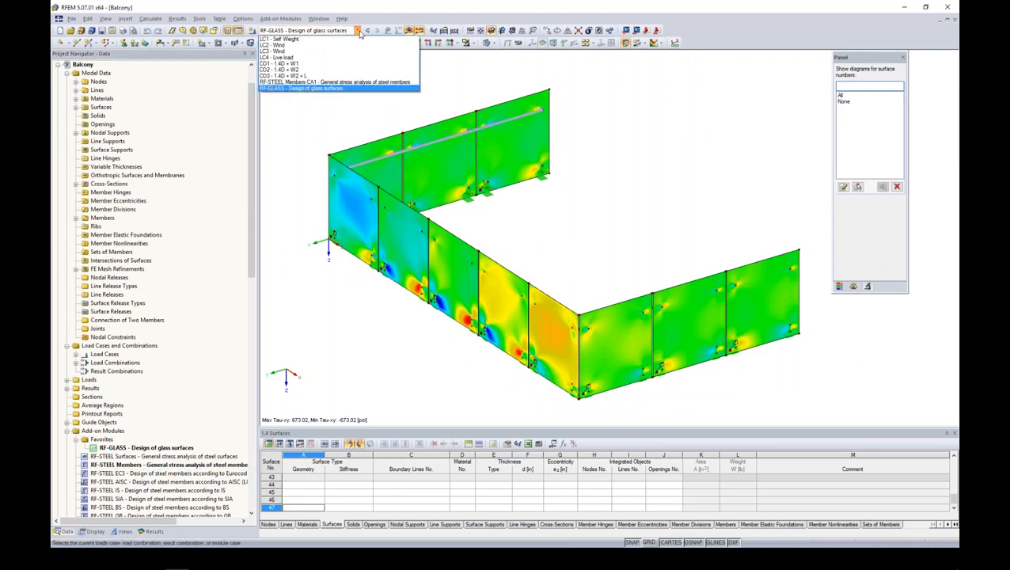
left_click(325, 82)
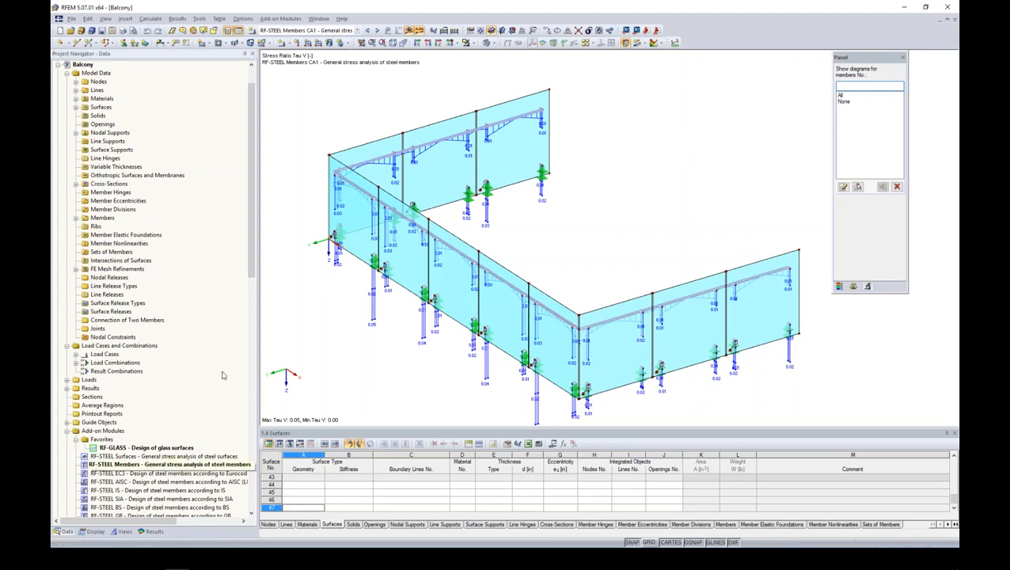
double_click(92, 465)
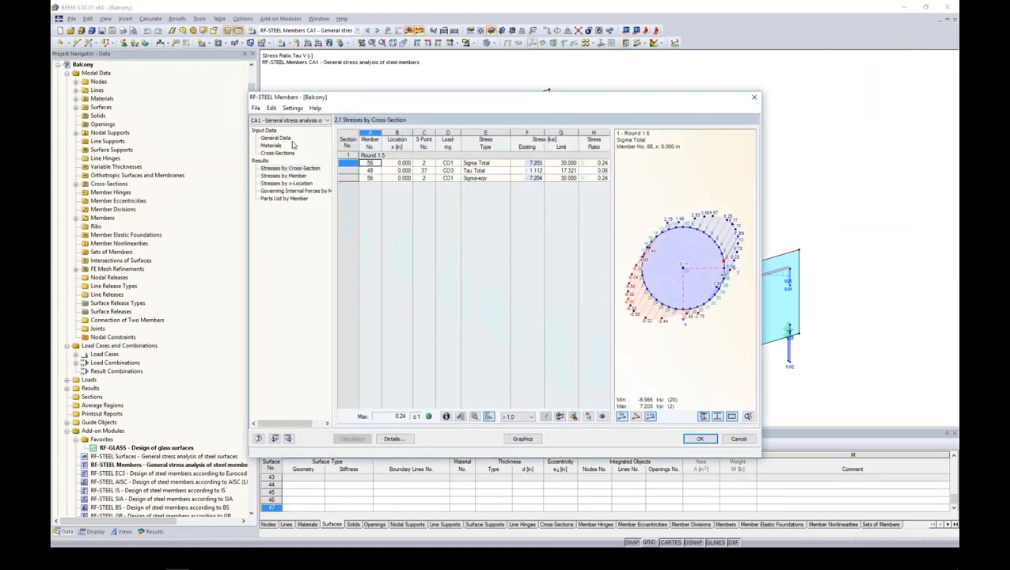
left_click(279, 138)
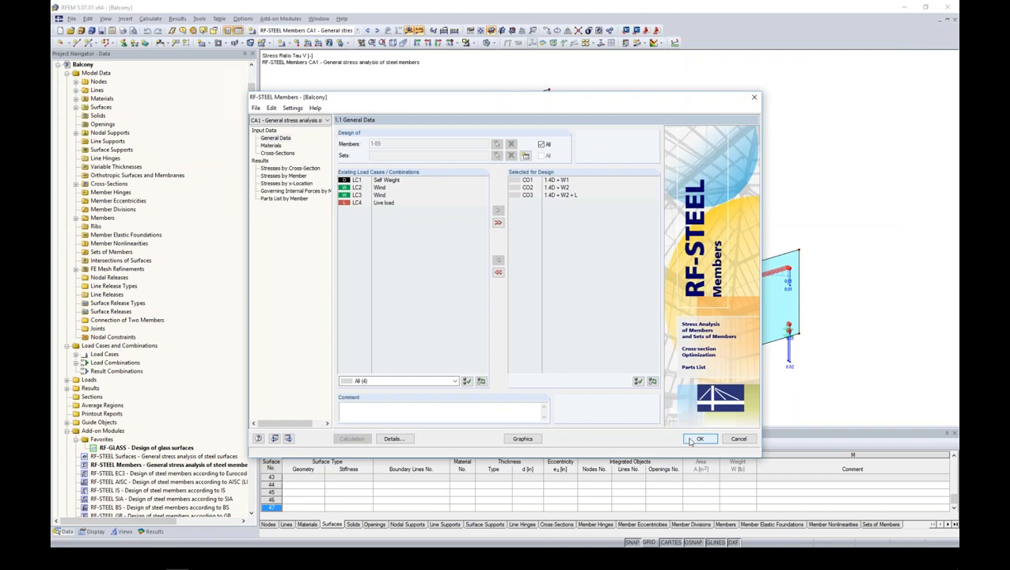
- Show the Sigma-eqv stress ratio graphically on the steel members and inspect the balcony from another angle
left_click(523, 438)
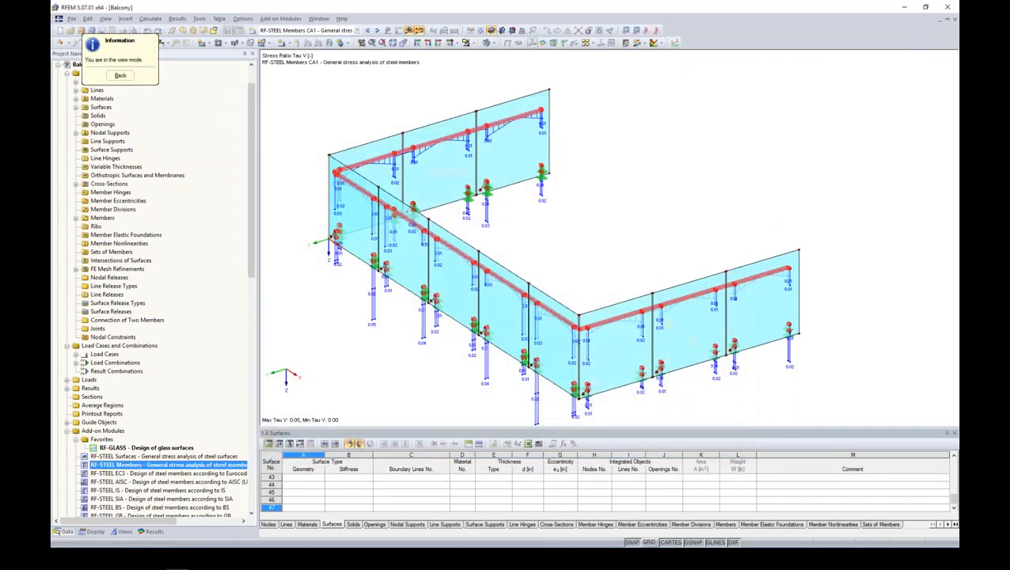
left_click(150, 532)
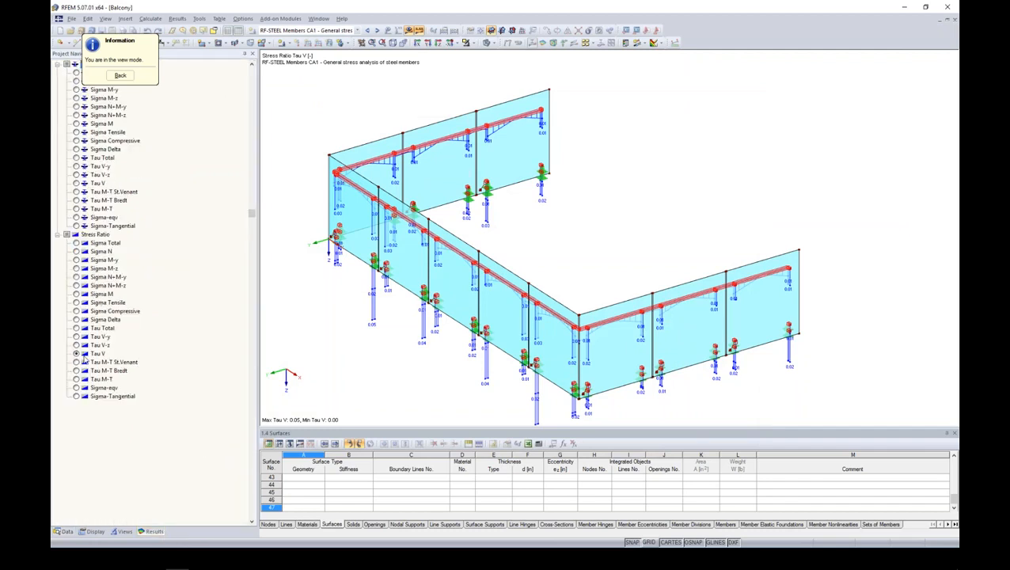
left_click(77, 388)
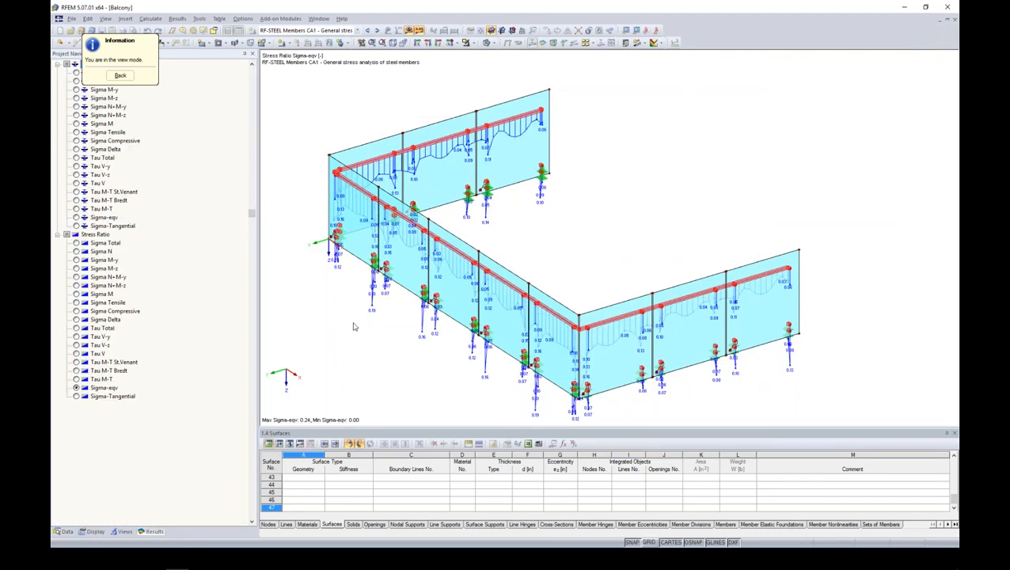
middle_click_drag(396, 352, 474, 309, "ctrl")
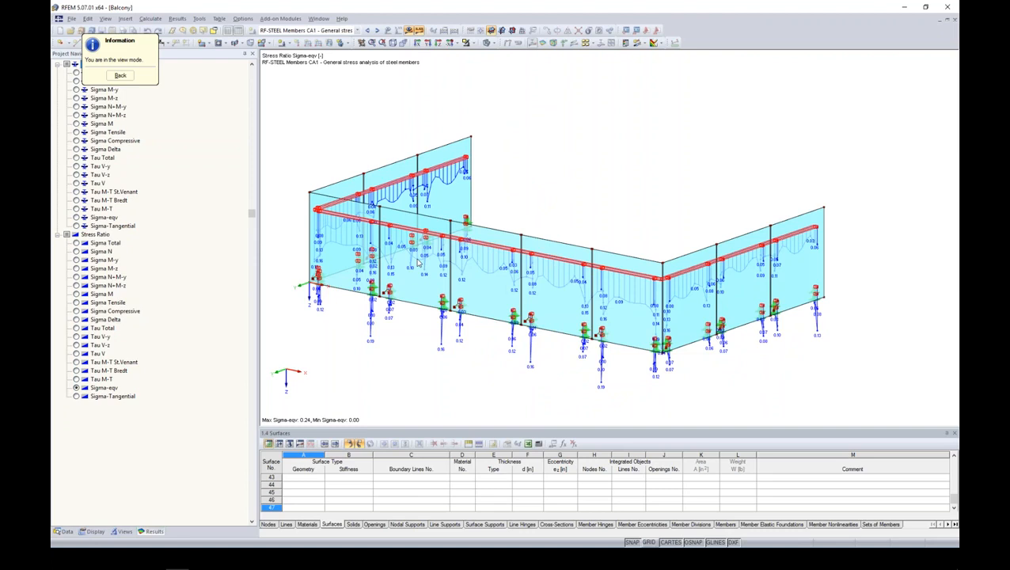
- Return from the graphic view mode, close RF-STEEL Members and collapse the Balcony model's data tree
left_click(65, 531)
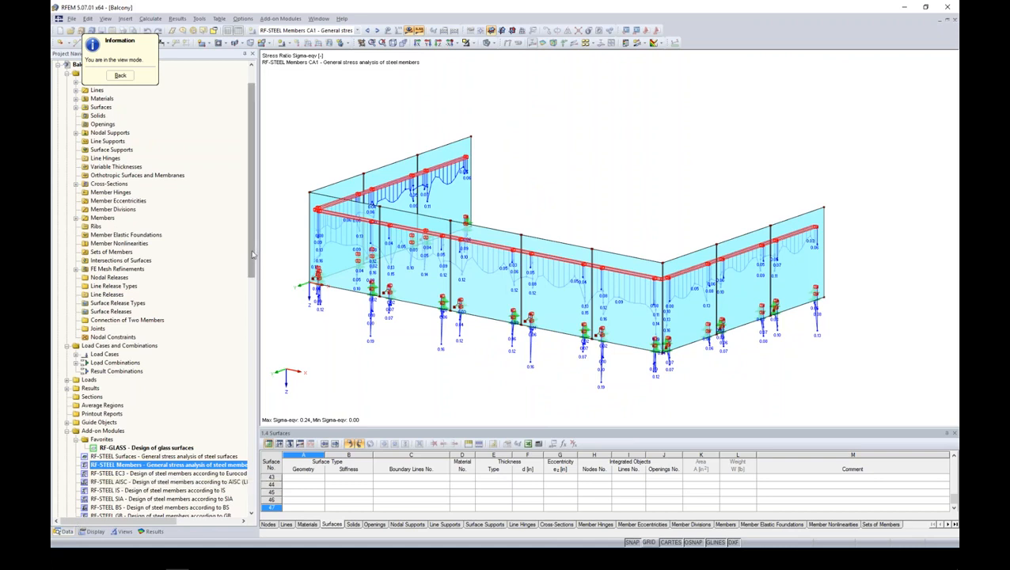
left_click_drag(251, 219, 251, 191)
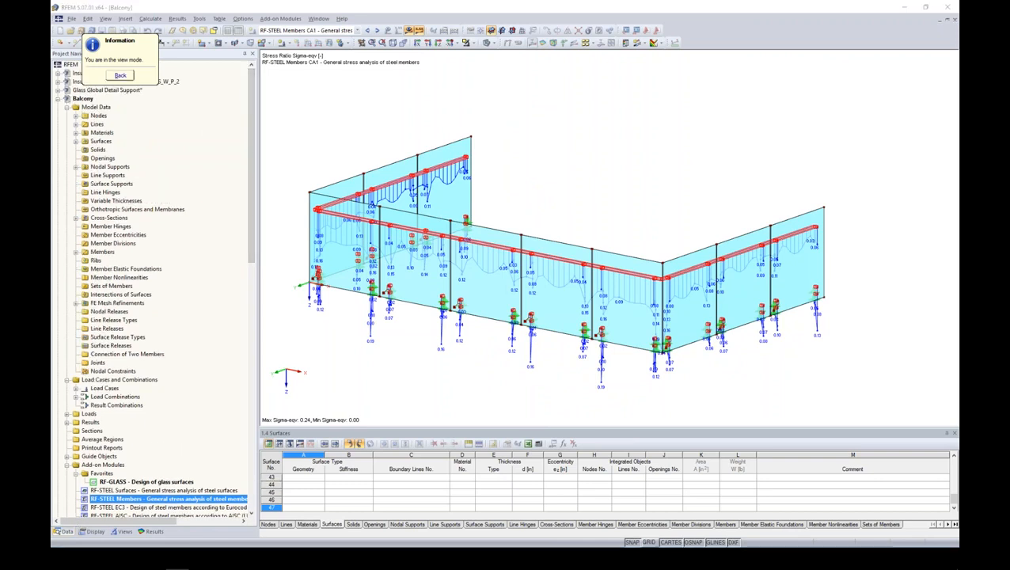
left_click(119, 75)
left_click(695, 441)
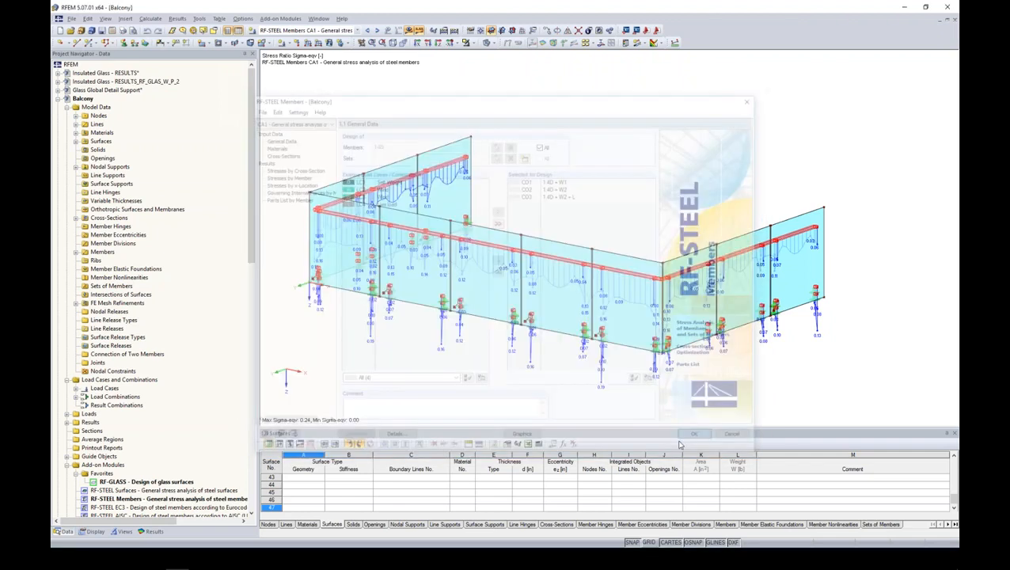
left_click(58, 98)
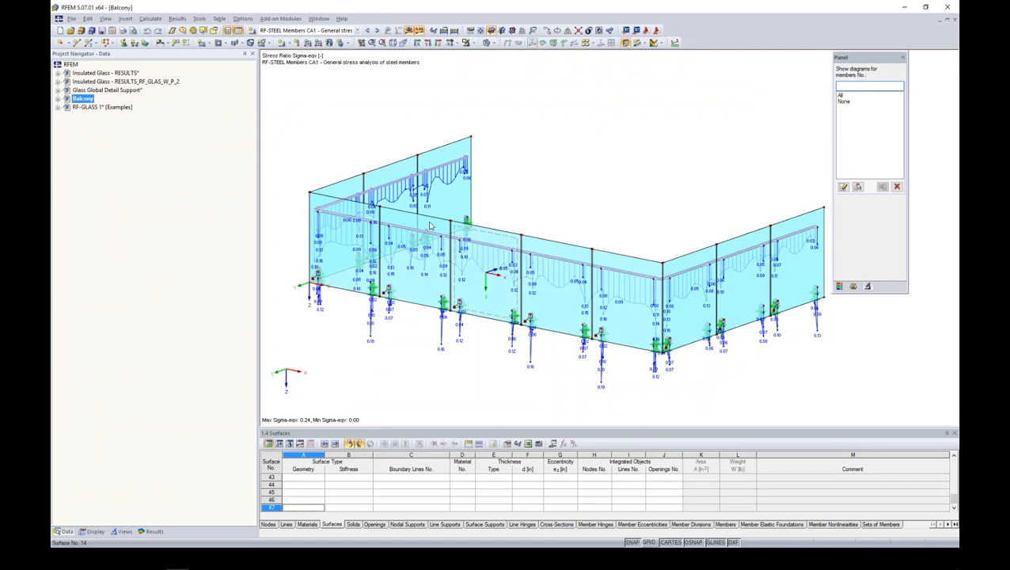
- Switch the results back to RF-GLASS and display the Sigma-1 stresses for the top side of layer 1
left_click(153, 531)
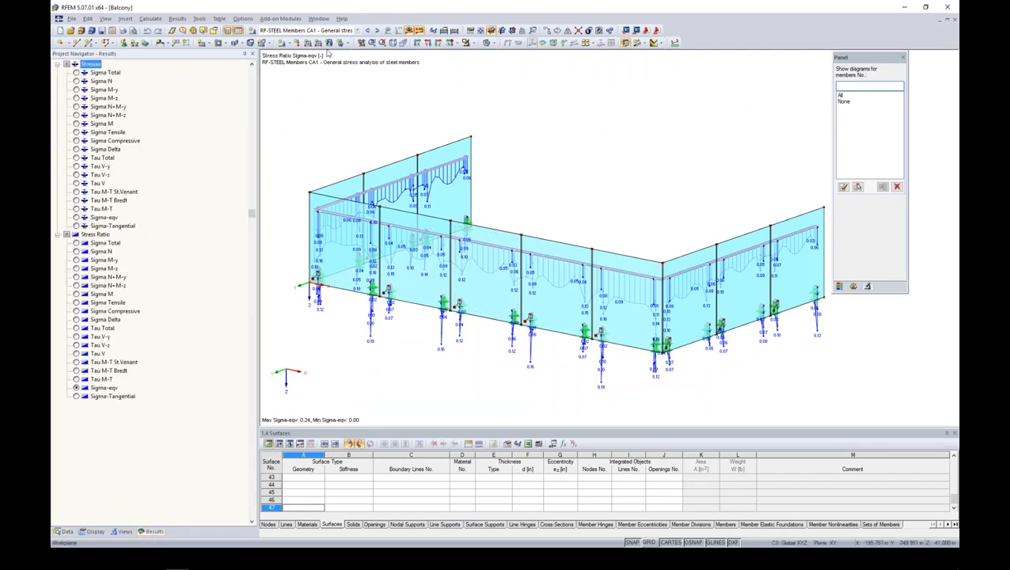
left_click(355, 30)
left_click(317, 90)
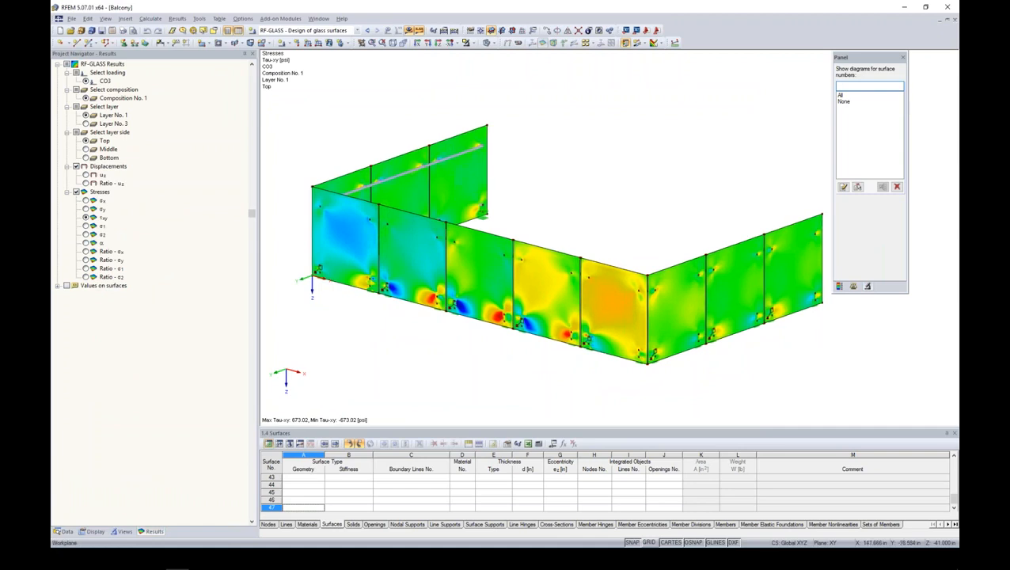
left_click(86, 200)
left_click(85, 218)
left_click(86, 227)
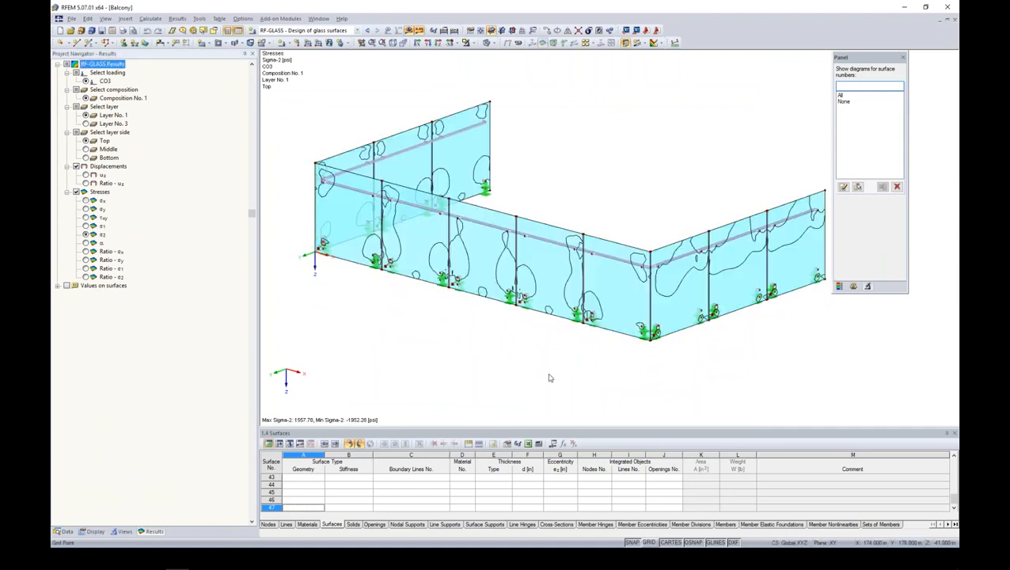
left_click(86, 226)
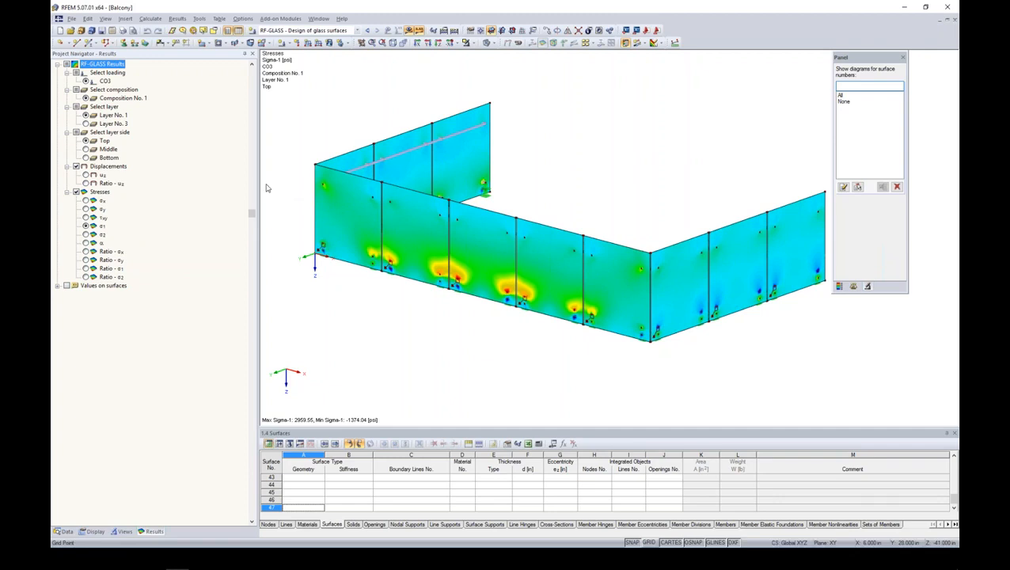
- Set up a mass graphic printout of the RF-GLASS results that includes all stress components and stress ratios in the current view
left_click(123, 30)
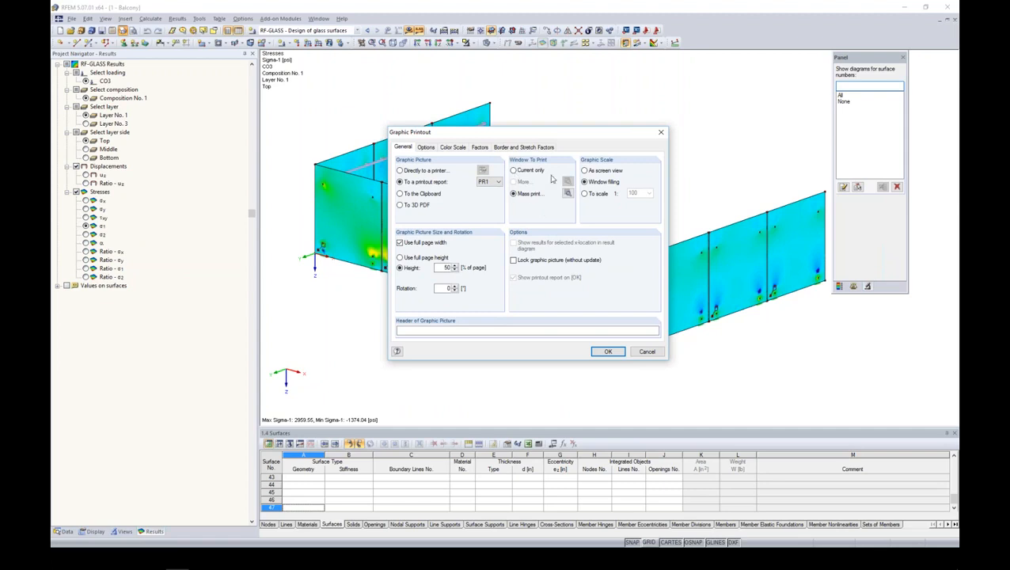
left_click(567, 194)
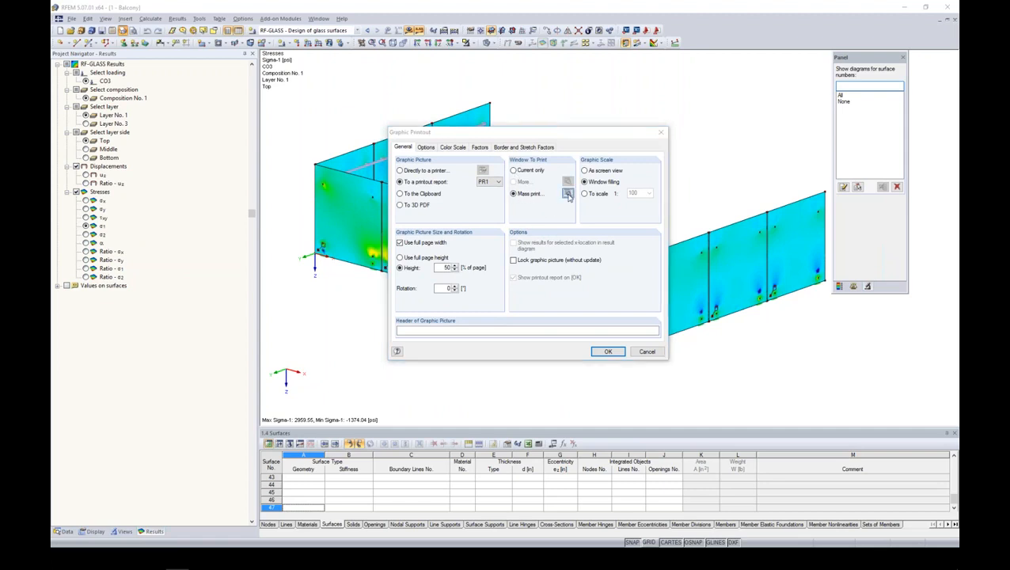
left_click(419, 134)
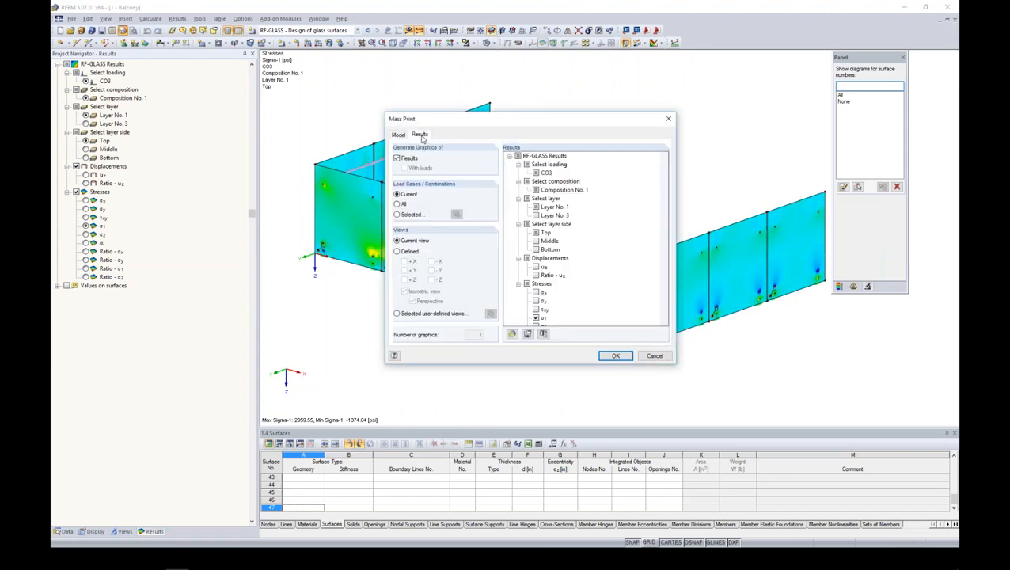
scroll(663, 234, "down", 2)
scroll(663, 234, "down", 1)
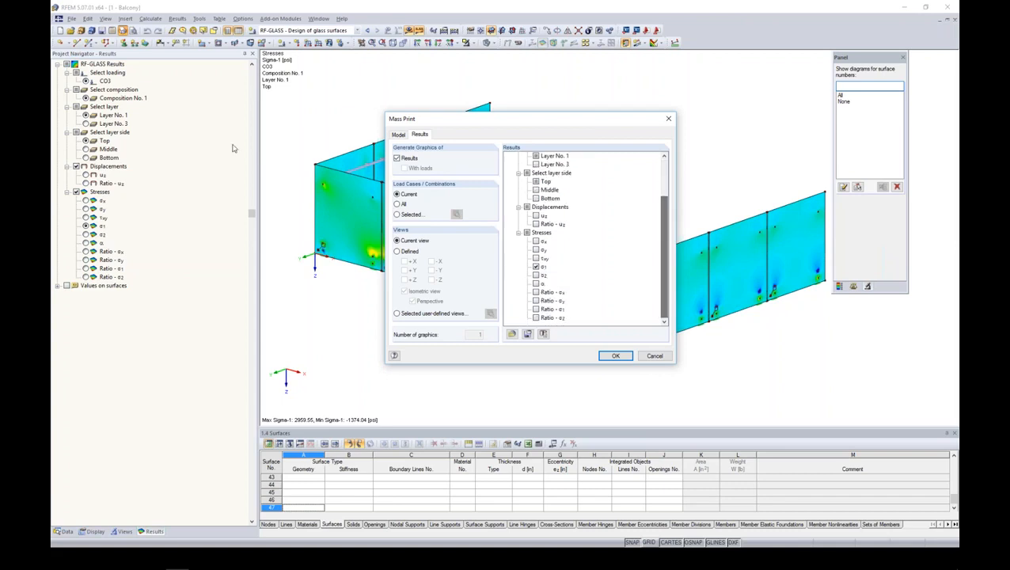
left_click(535, 240)
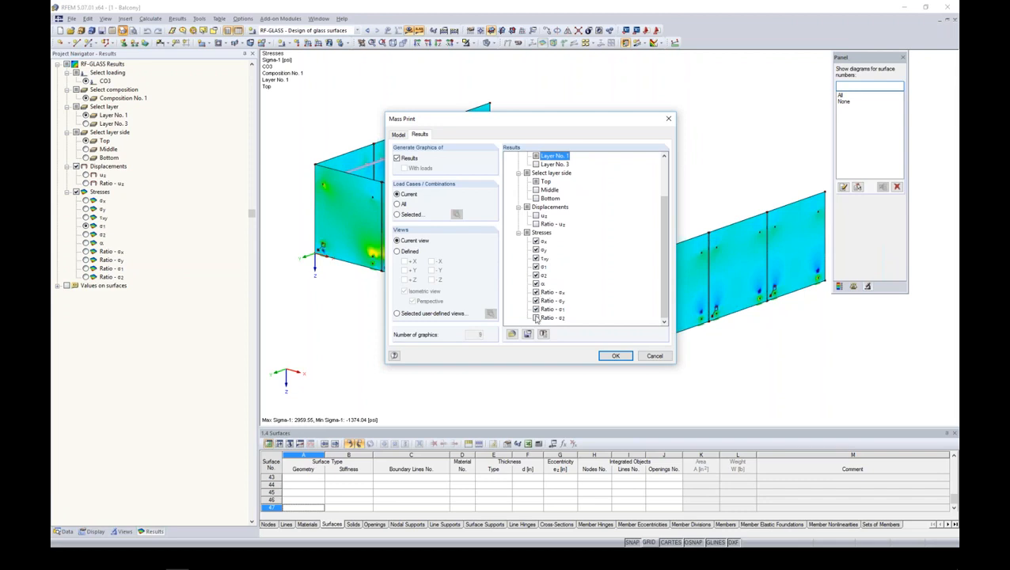
left_click(615, 355)
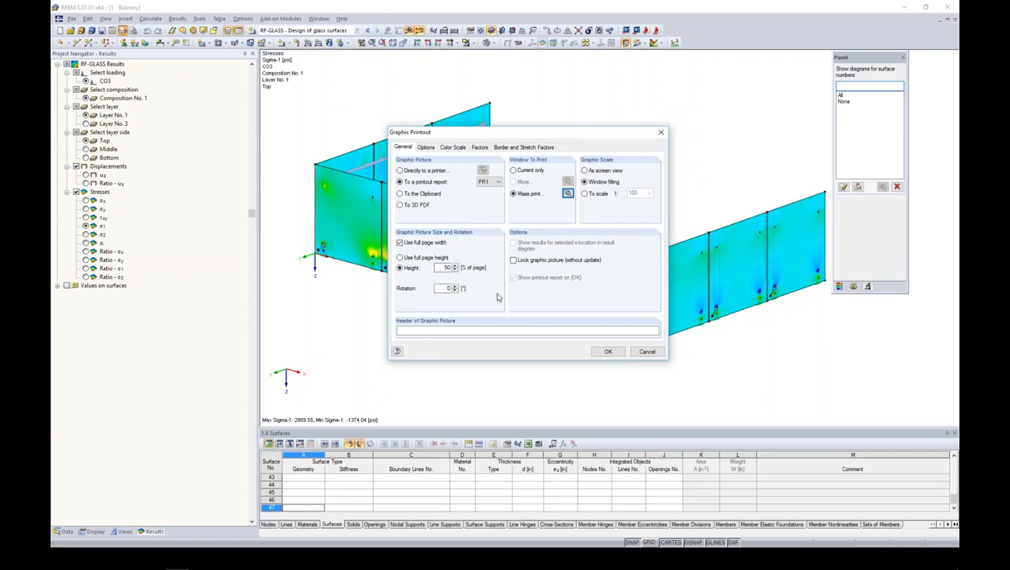
- Create the printout report from the "Input data and reduced results" template and look at the Sigma-x graphic below the parts list
left_click(607, 352)
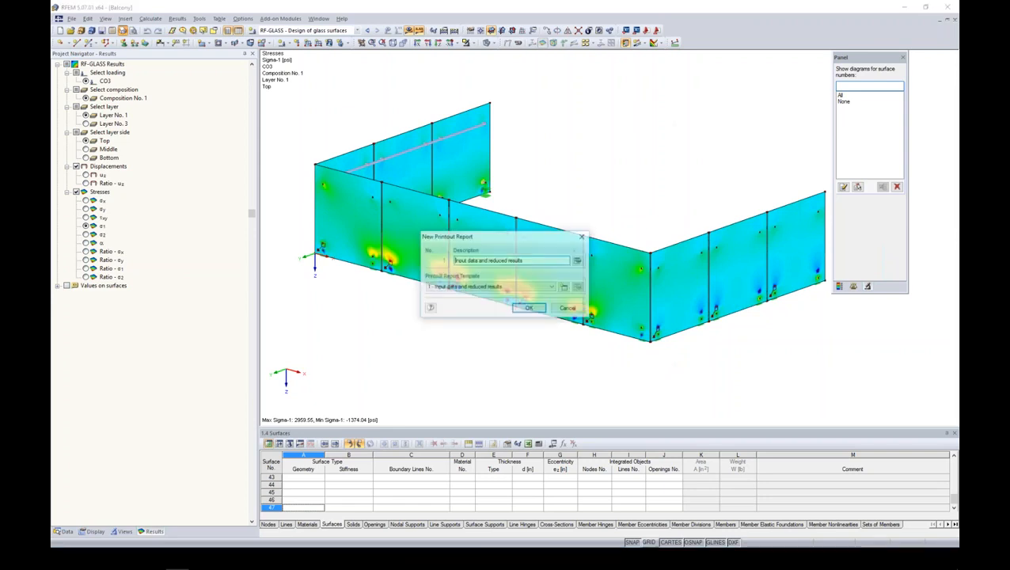
left_click(530, 309)
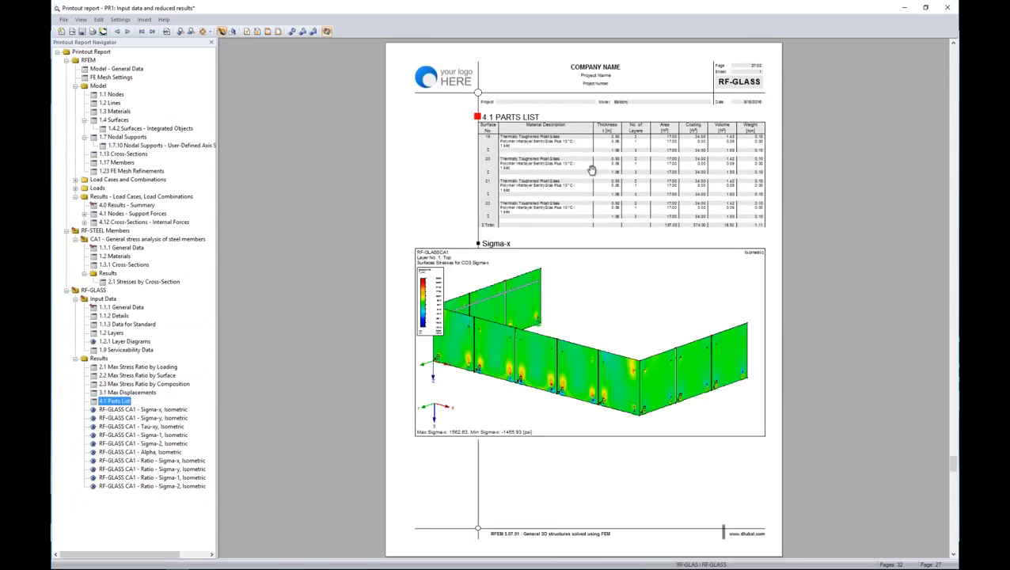
scroll(591, 171, "down", 3)
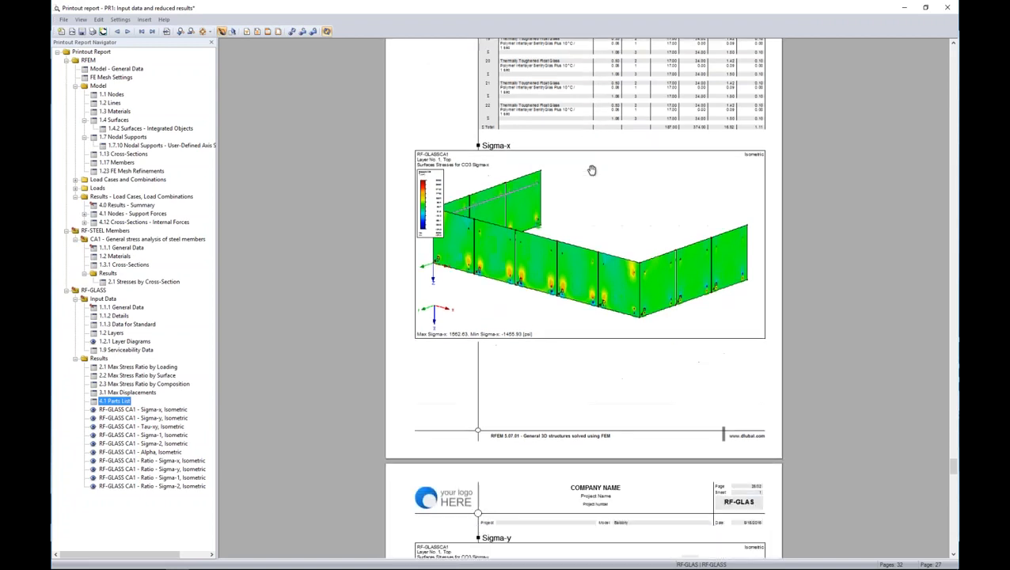
- Examine the Sigma-y, Tau-xy, Sigma-1 and Sigma-2 stress graphics for the top of layer 1 in the printout report
scroll(591, 170, "down", 12)
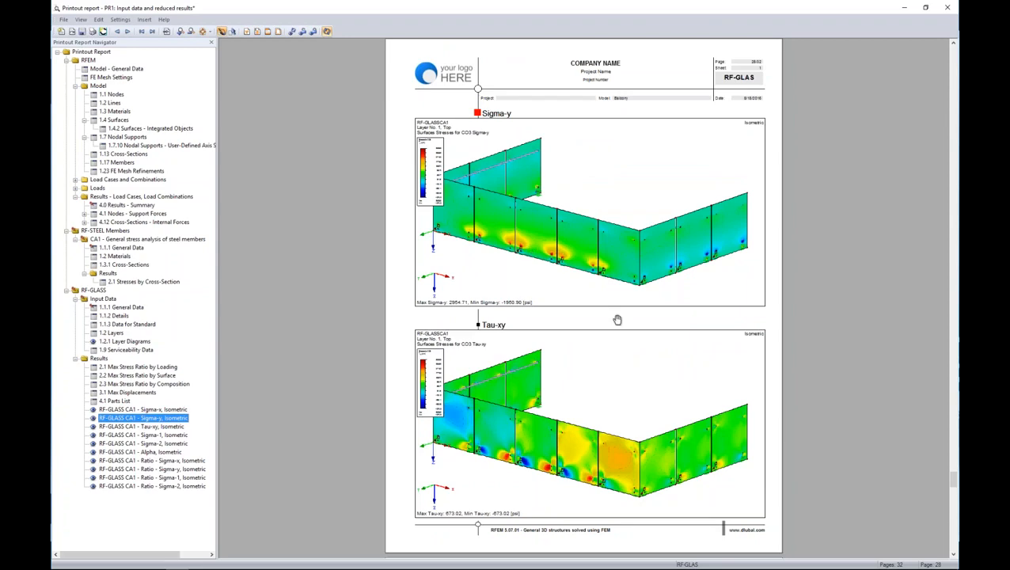
scroll(594, 372, "down", 5)
scroll(594, 372, "down", 6)
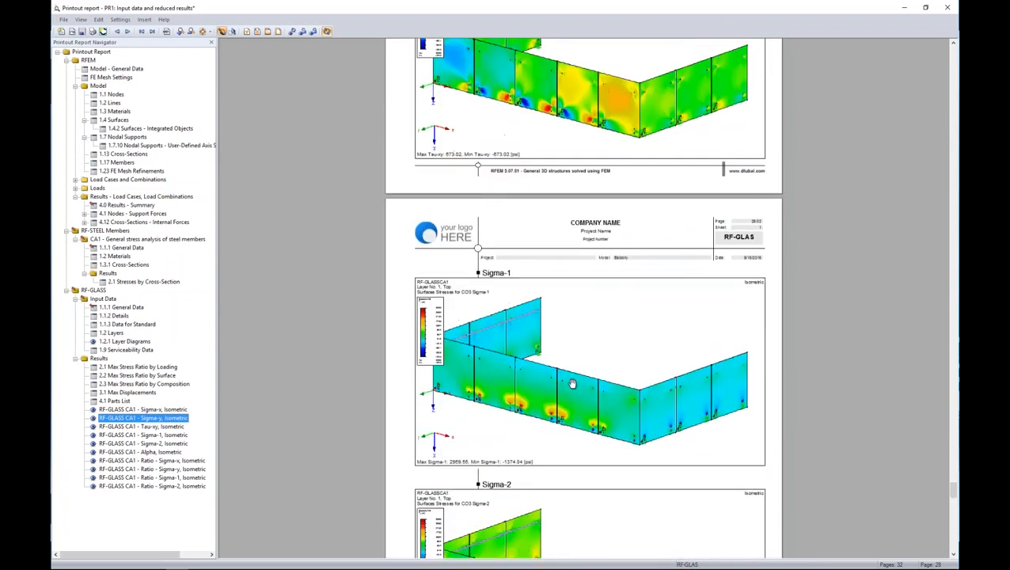
left_click(172, 426)
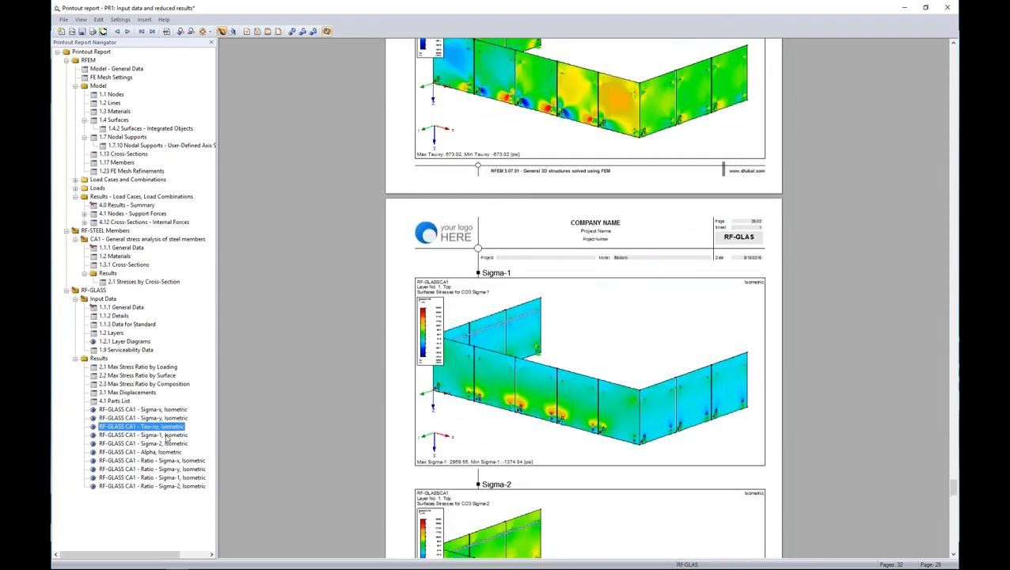
left_click(167, 436)
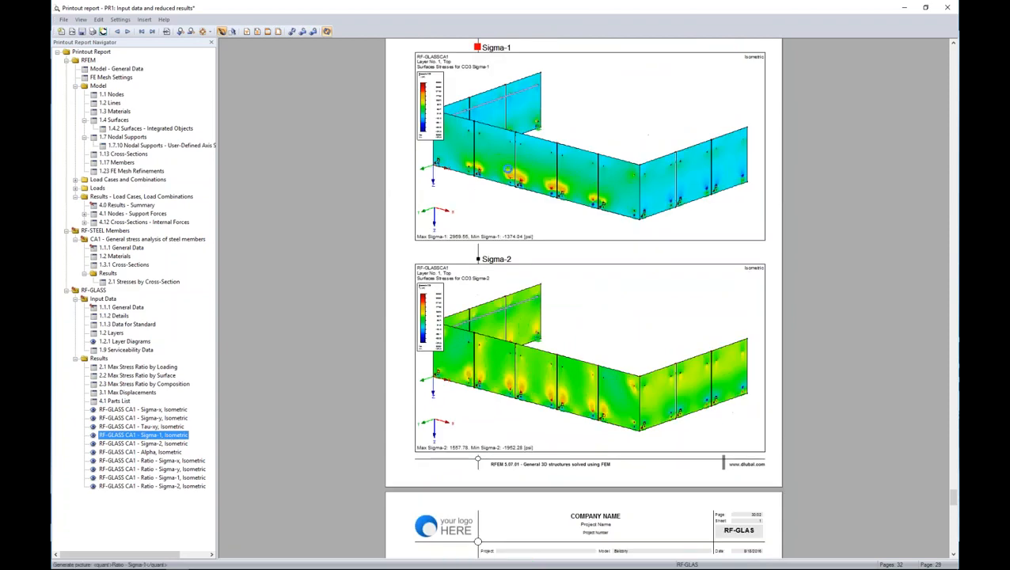
scroll(562, 345, "down", 9)
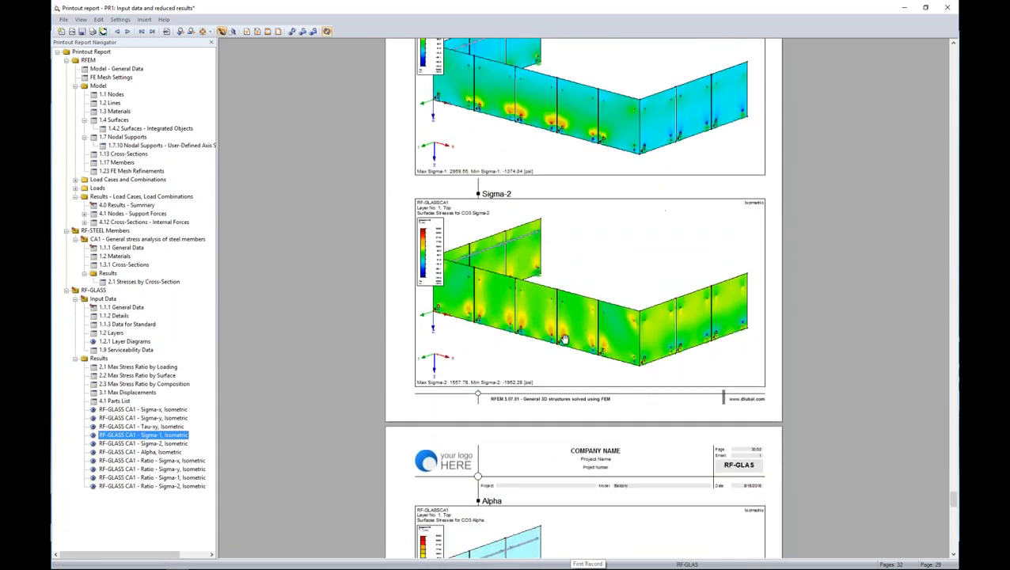
scroll(564, 339, "down", 8)
- Change the report's Sigma-1 graphic to a front view of the balcony in the XZ plane and return to the printout report
scroll(564, 339, "up", 20)
right_click(582, 311)
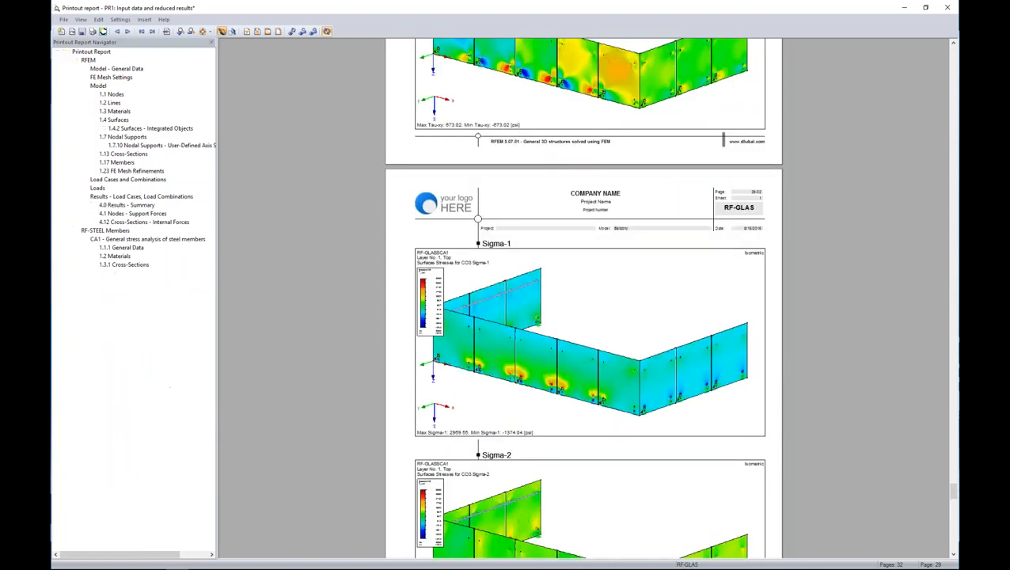
left_click(602, 364)
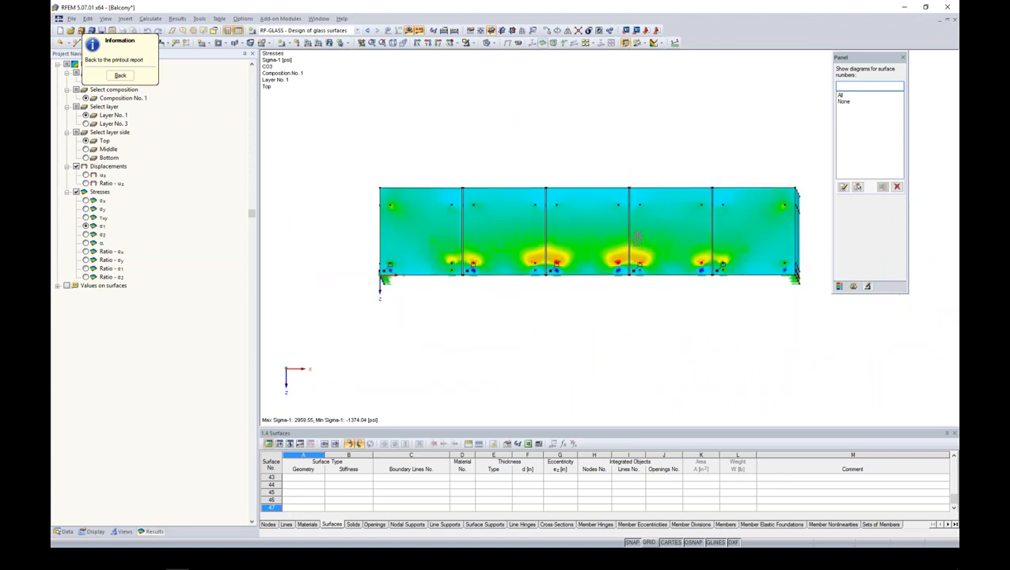
left_click(120, 75)
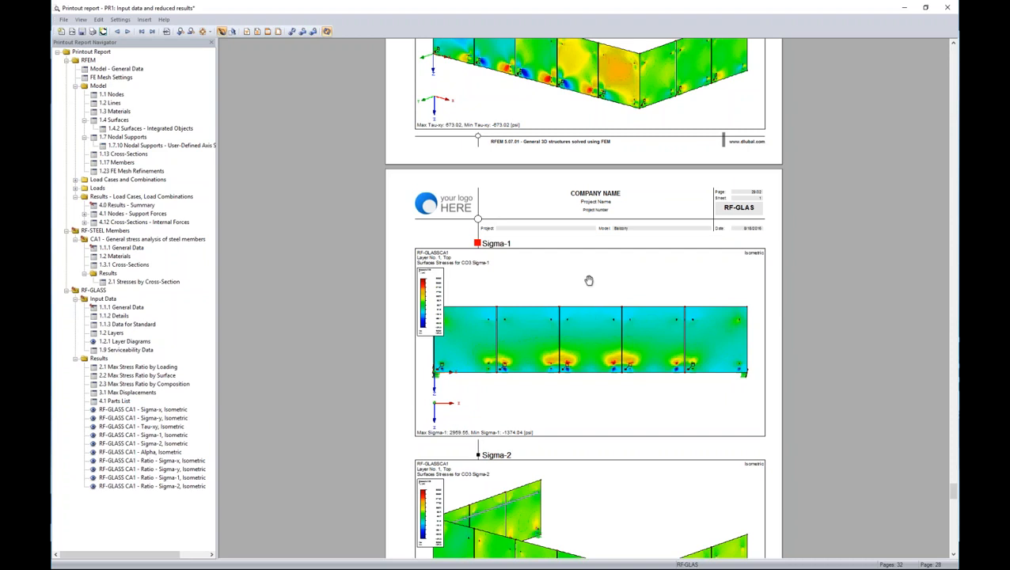
- Switch to the RF-GLASS Webinar PowerPoint slide show and advance from the Helper Supports slide to the More Information slide
key("alt+Tab")
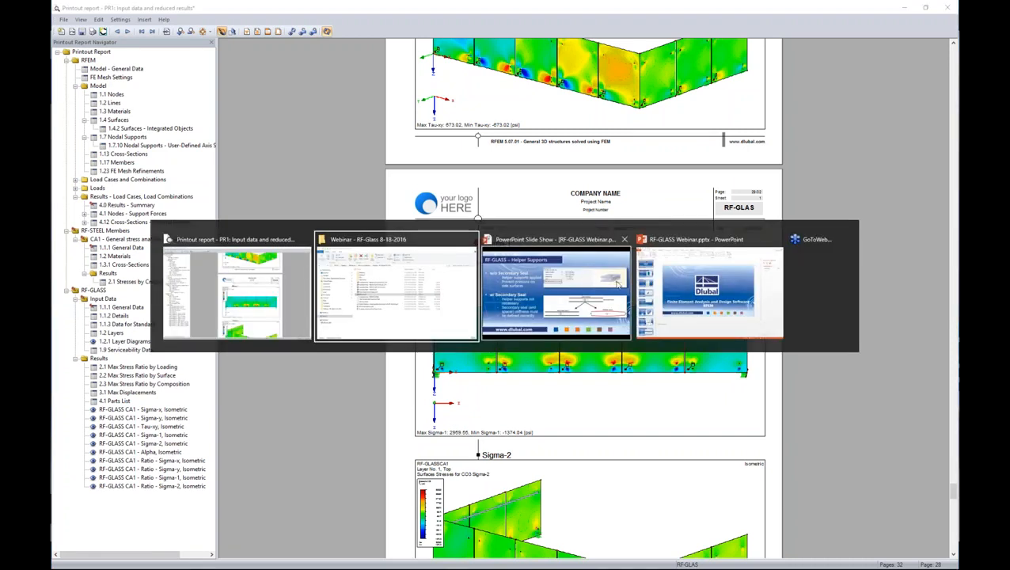
left_click(609, 283)
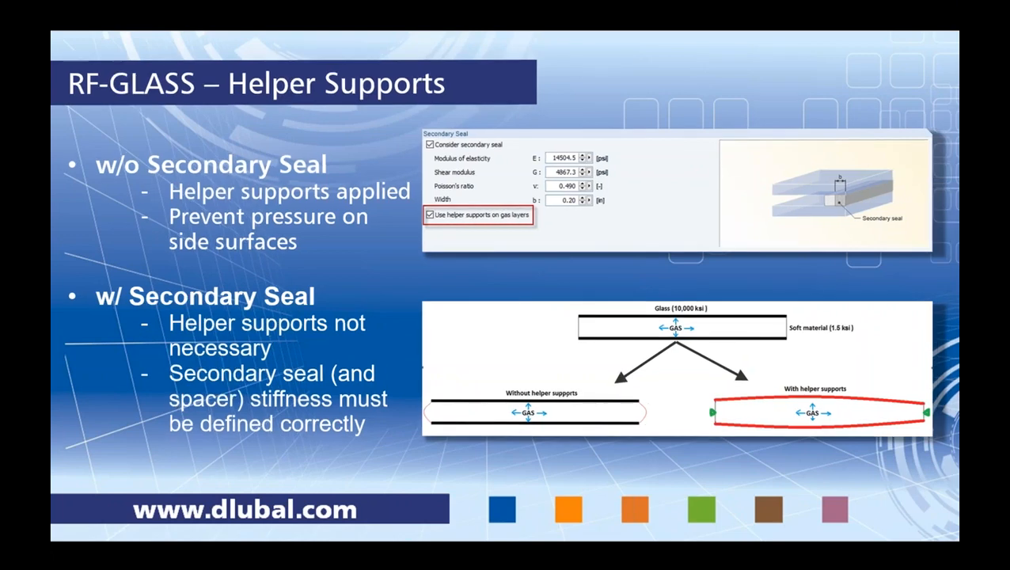
key("Right")
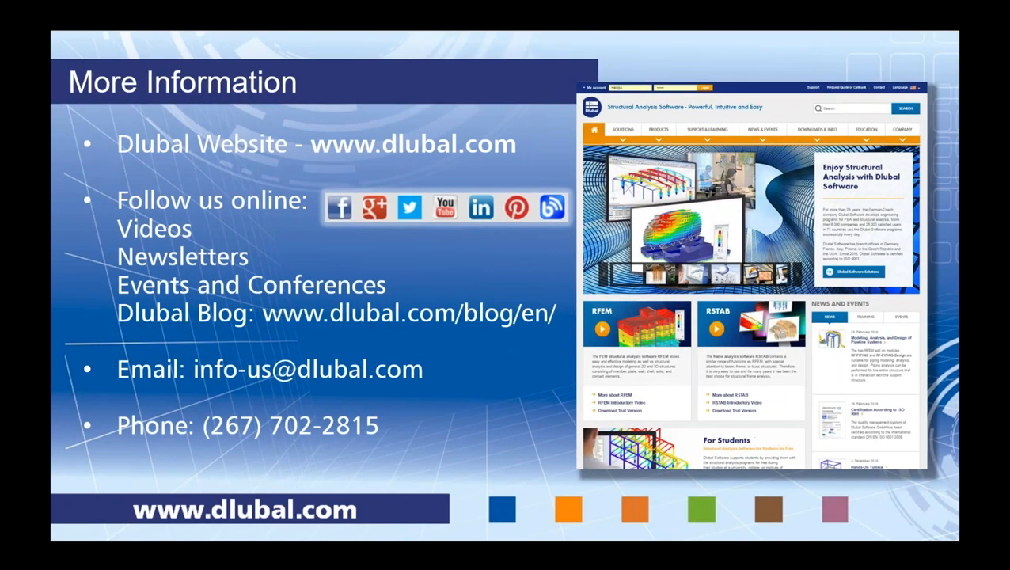